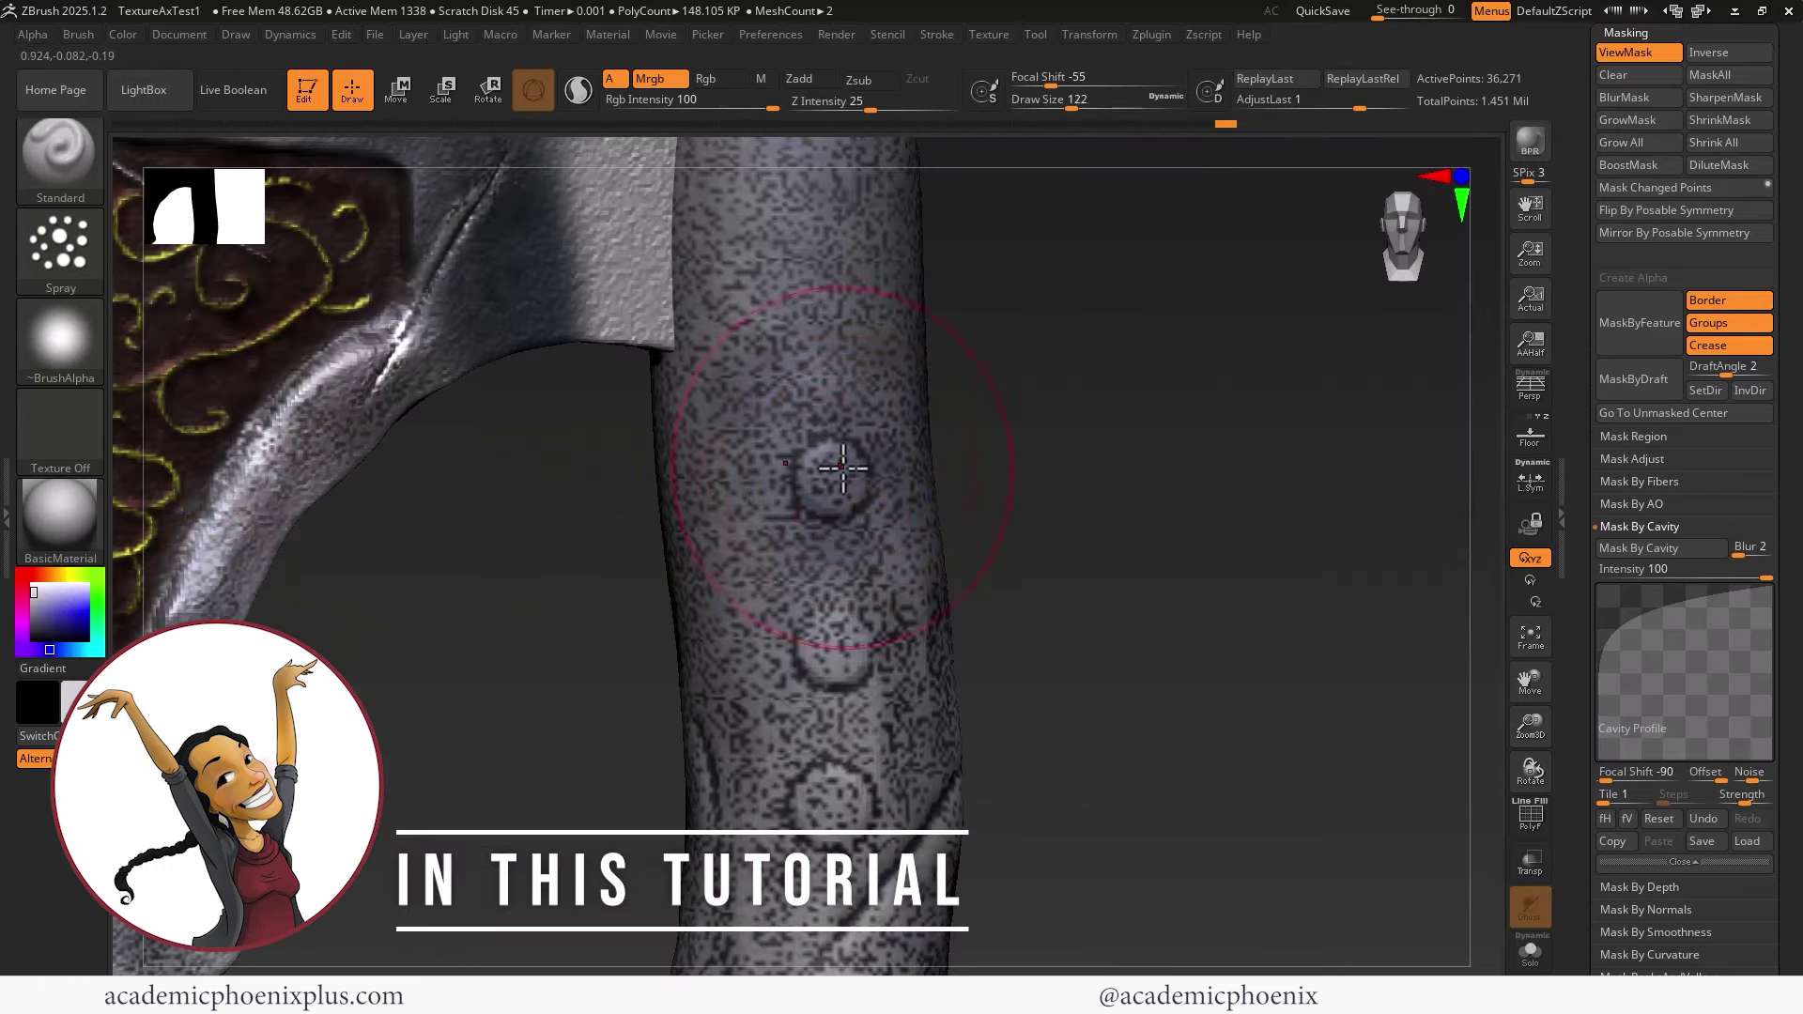
# Reduce the draw size to 10 and paint over the two upper rivets on the axe handle's metal sleeve
pyautogui.press('[')
pyautogui.press('[')
pyautogui.press('[')
pyautogui.press('[')
pyautogui.press('[')
pyautogui.press('[')
pyautogui.press('[')
pyautogui.press('[')
pyautogui.press('[')
pyautogui.press('[')
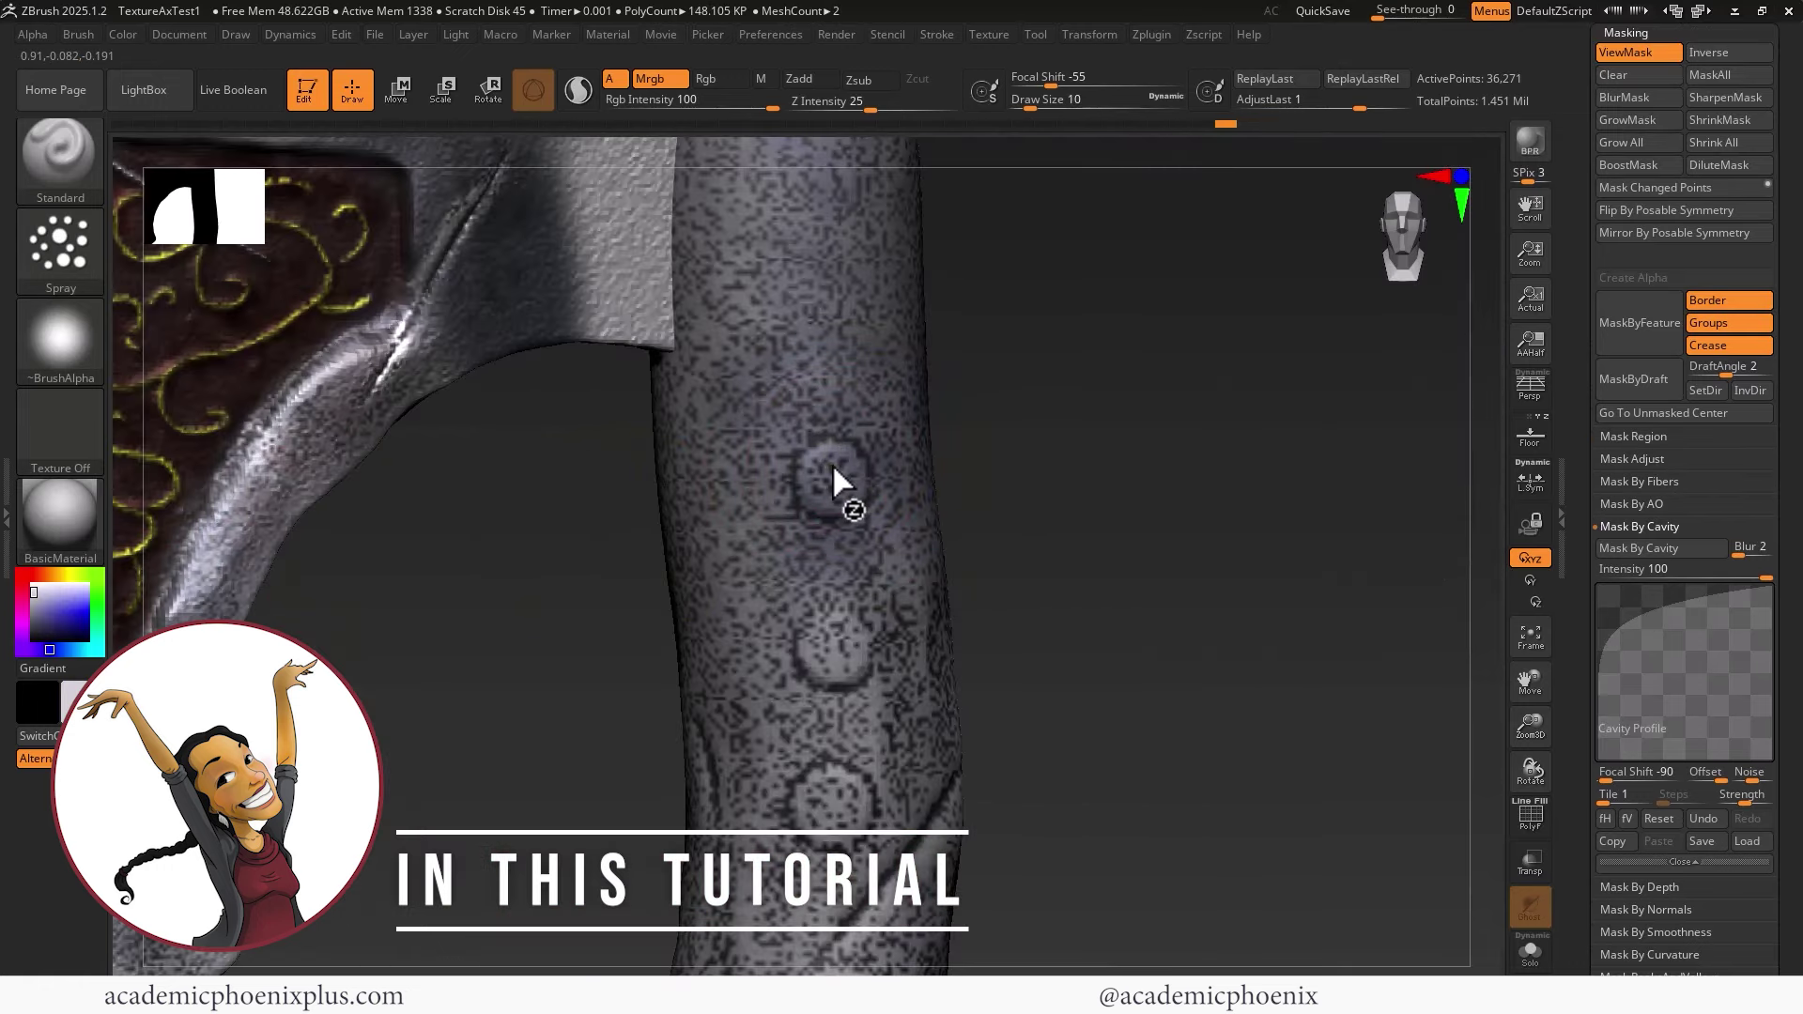
pyautogui.moveTo(832, 463)
pyautogui.mouseDown()
pyautogui.moveTo(864, 474)
pyautogui.moveTo(812, 484)
pyautogui.mouseUp()
pyautogui.moveTo(858, 650); pyautogui.dragTo(836, 662)
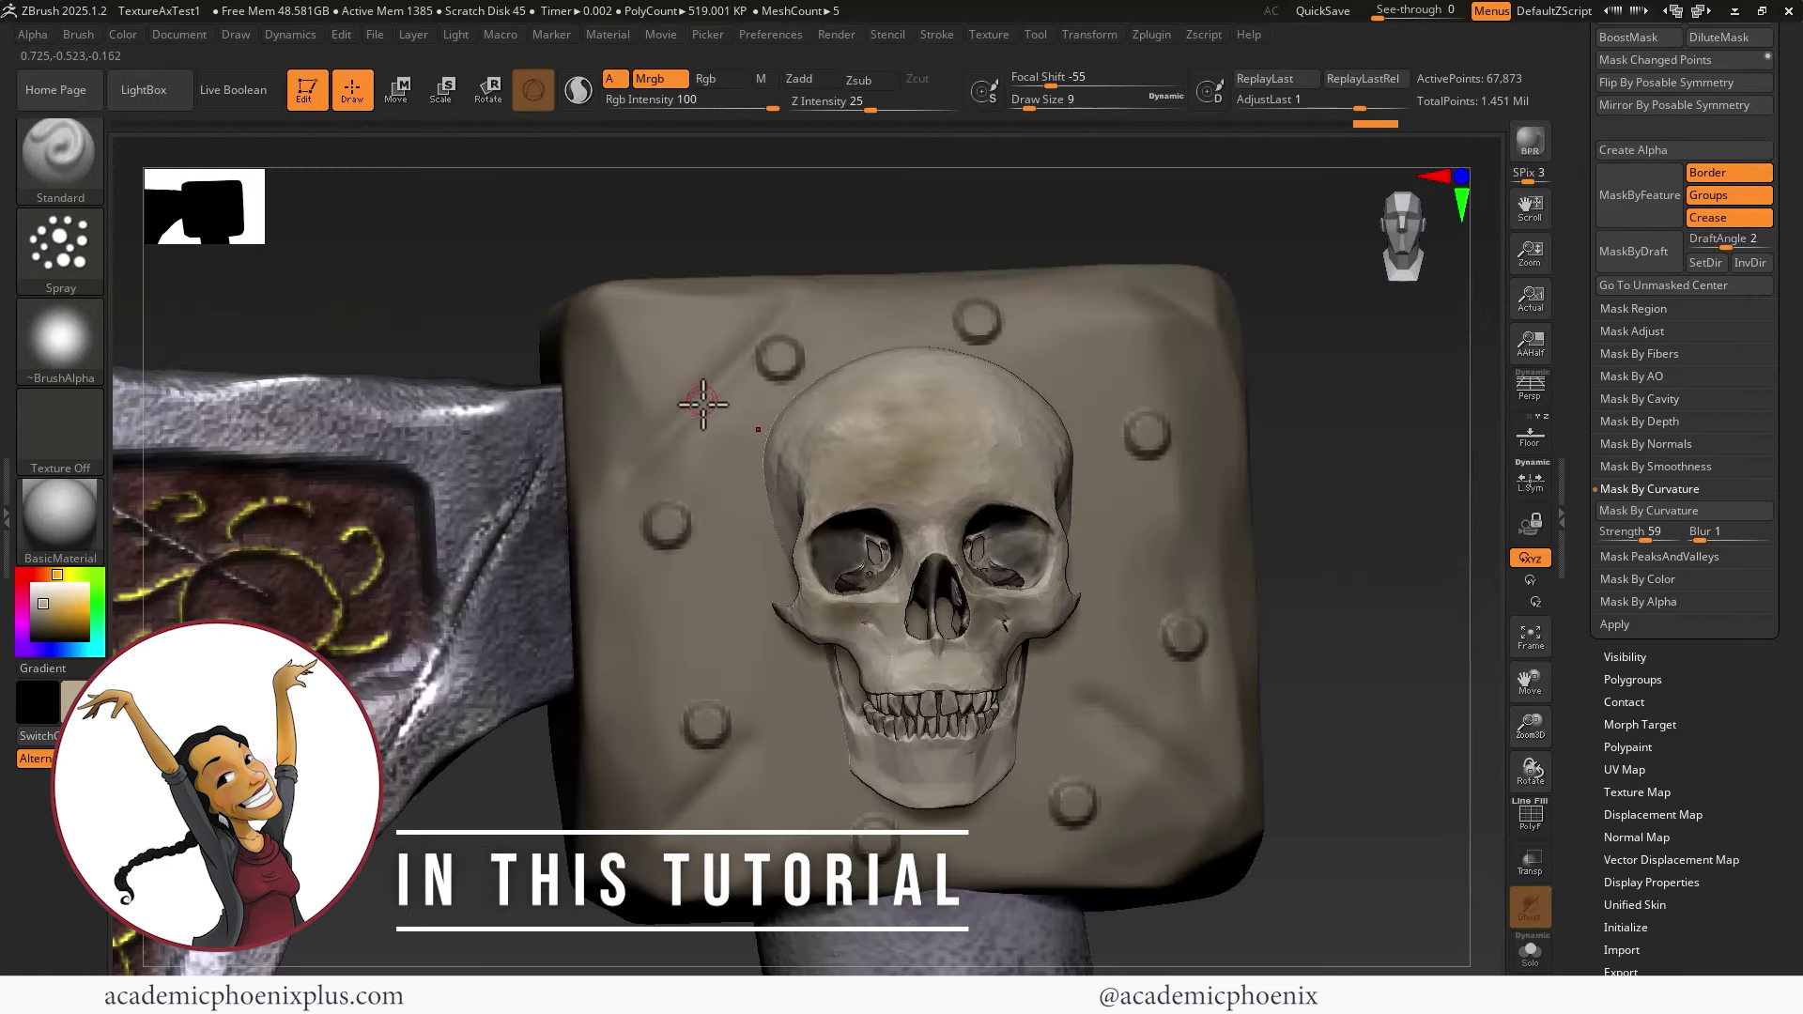
# Spray light tan along the brow edge of the skull's eye socket
pyautogui.moveTo(795, 535)
pyautogui.mouseDown()
pyautogui.moveTo(1034, 463)
pyautogui.moveTo(825, 495)
pyautogui.mouseUp()
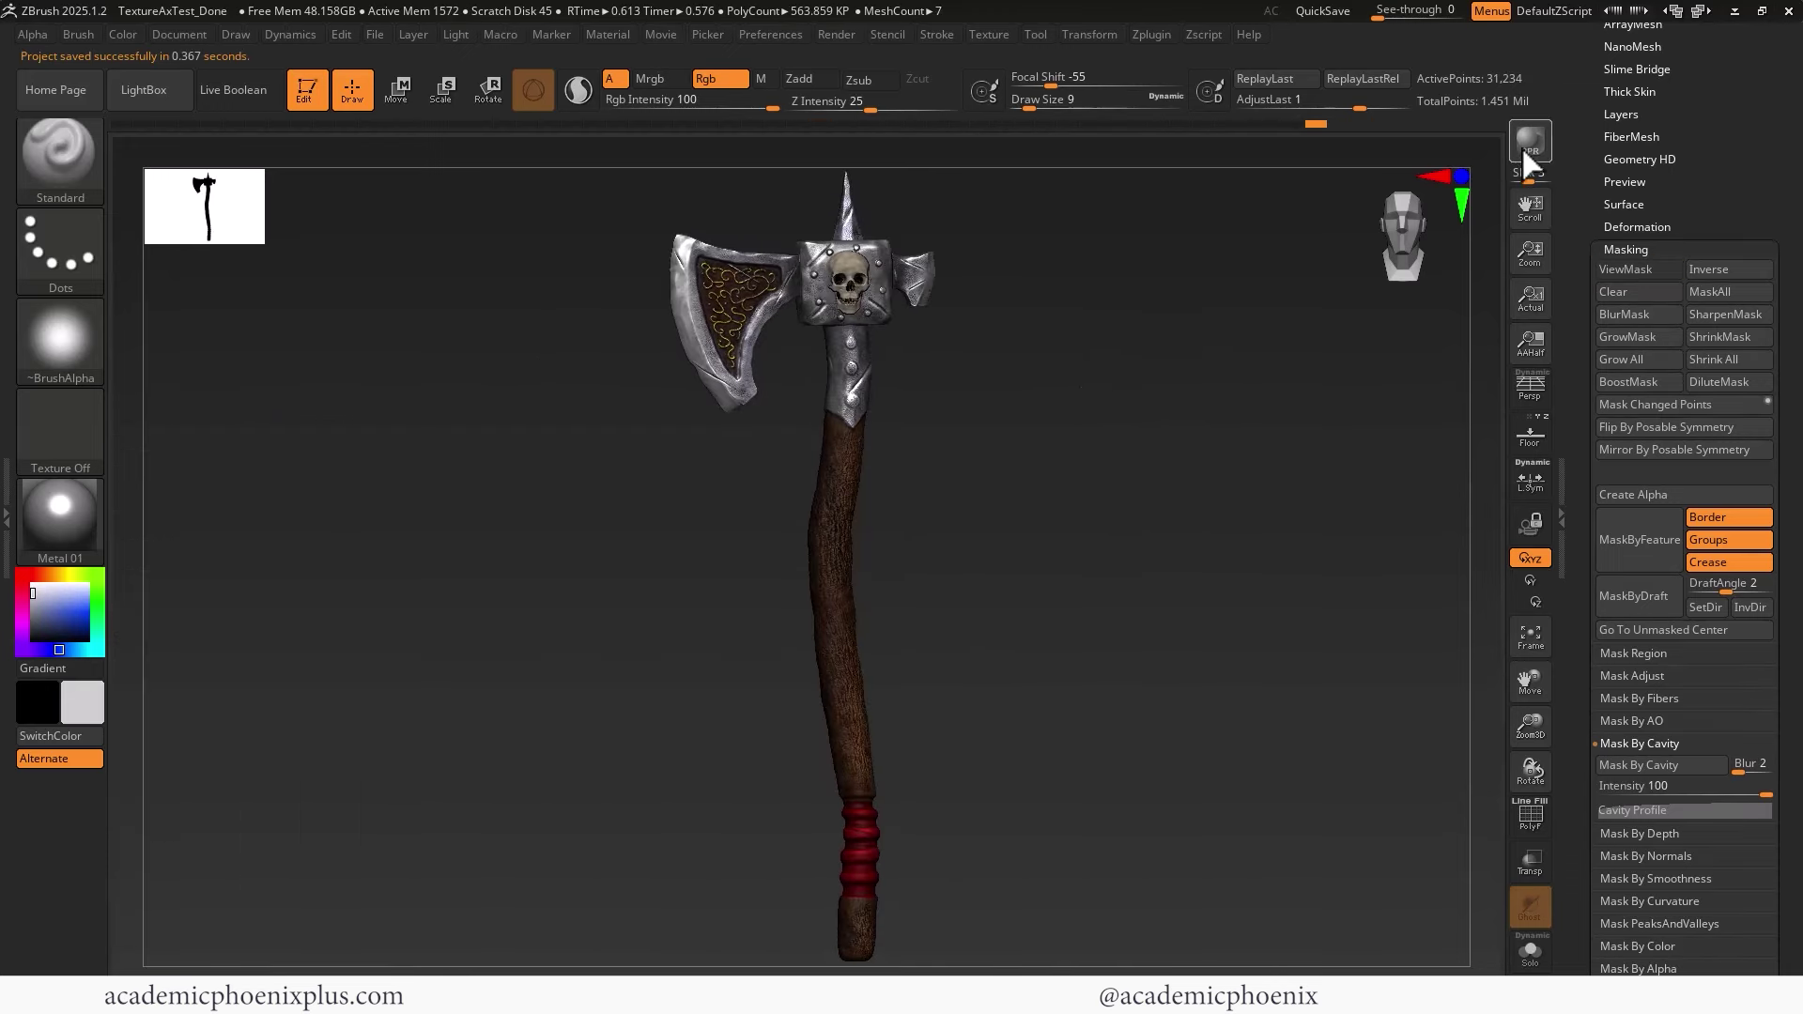
# Render the finished axe with BPR
pyautogui.click(1529, 141)
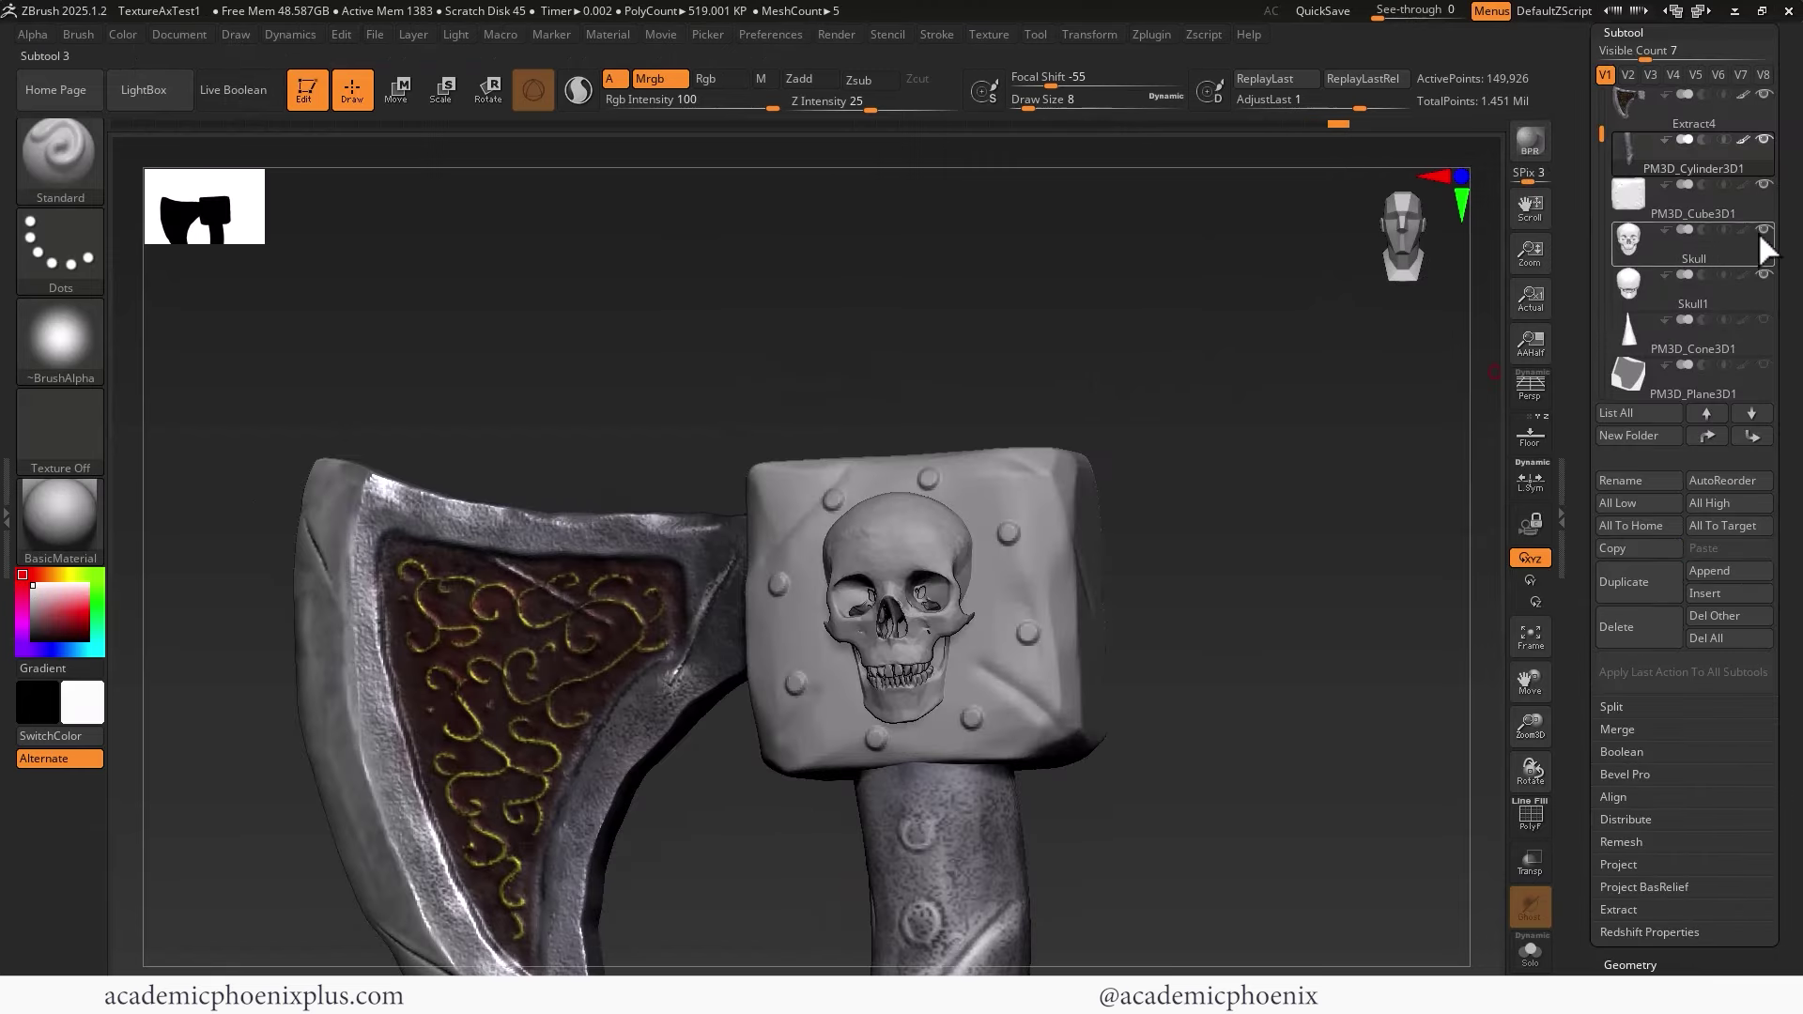
# Select the Skull subtool and fill it with white in BasicMaterial
pyautogui.click(1761, 243)
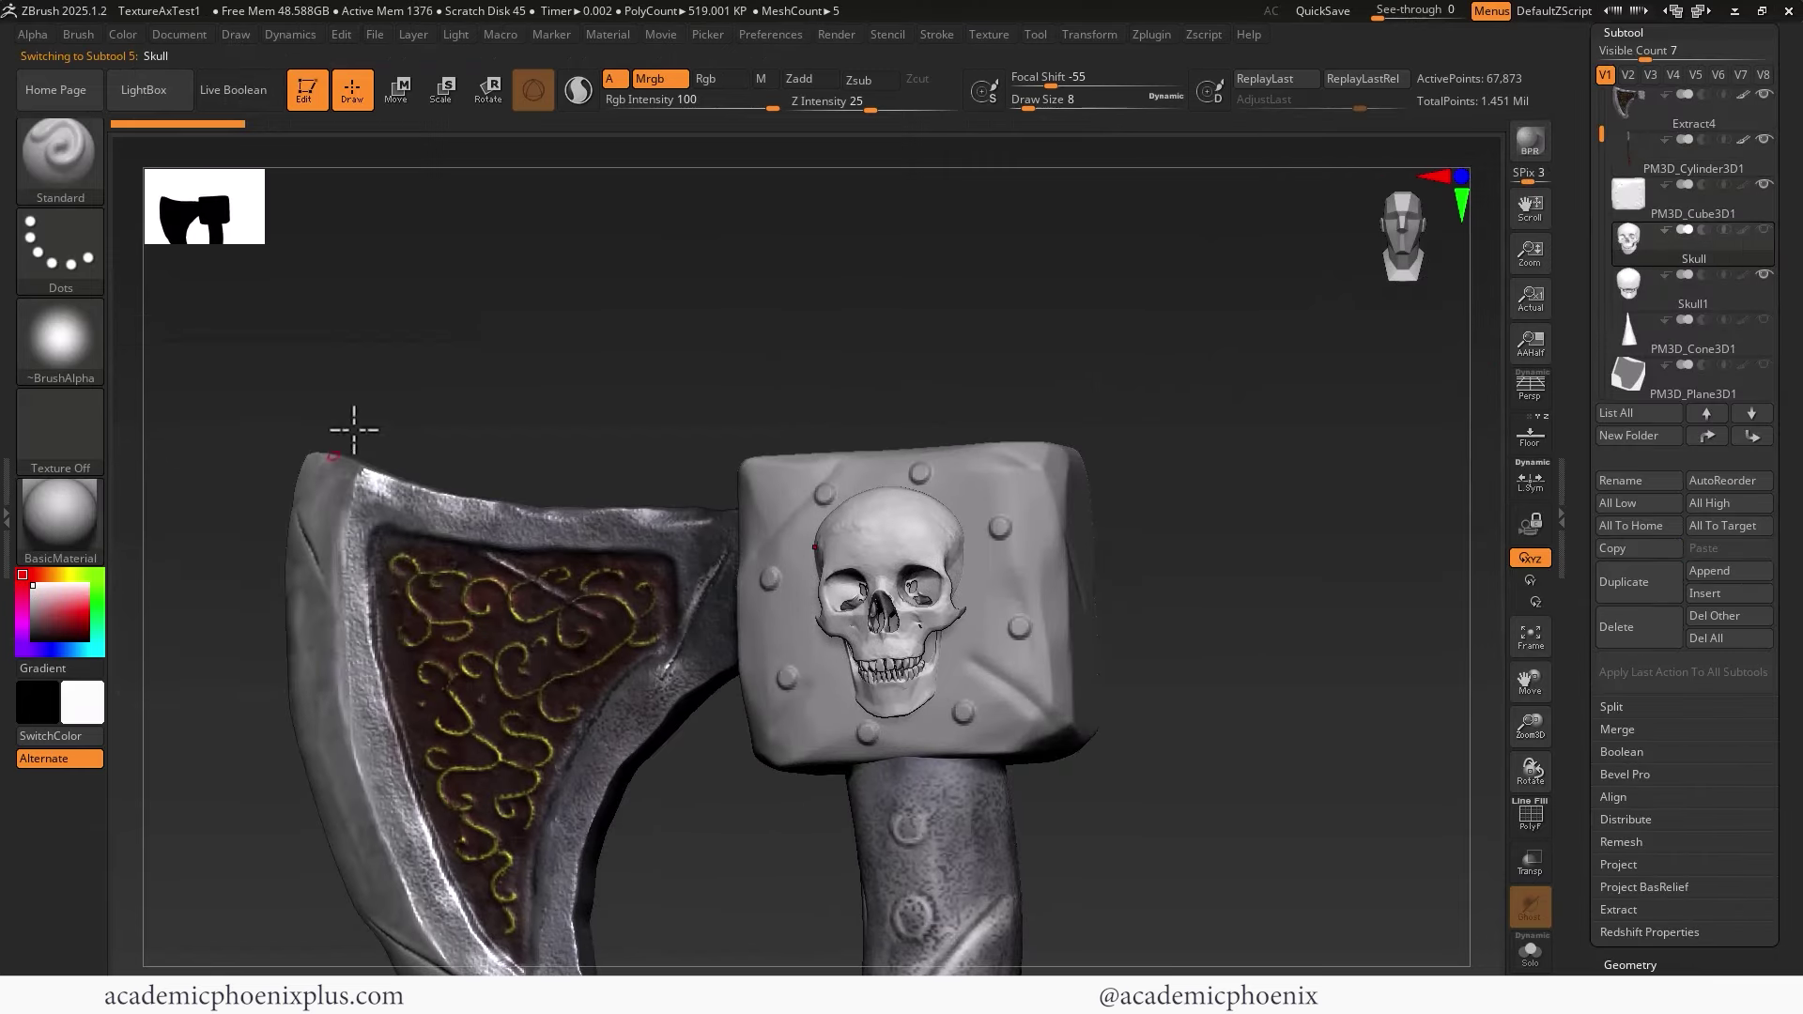
pyautogui.click(60, 535)
pyautogui.click(271, 594)
pyautogui.click(123, 34)
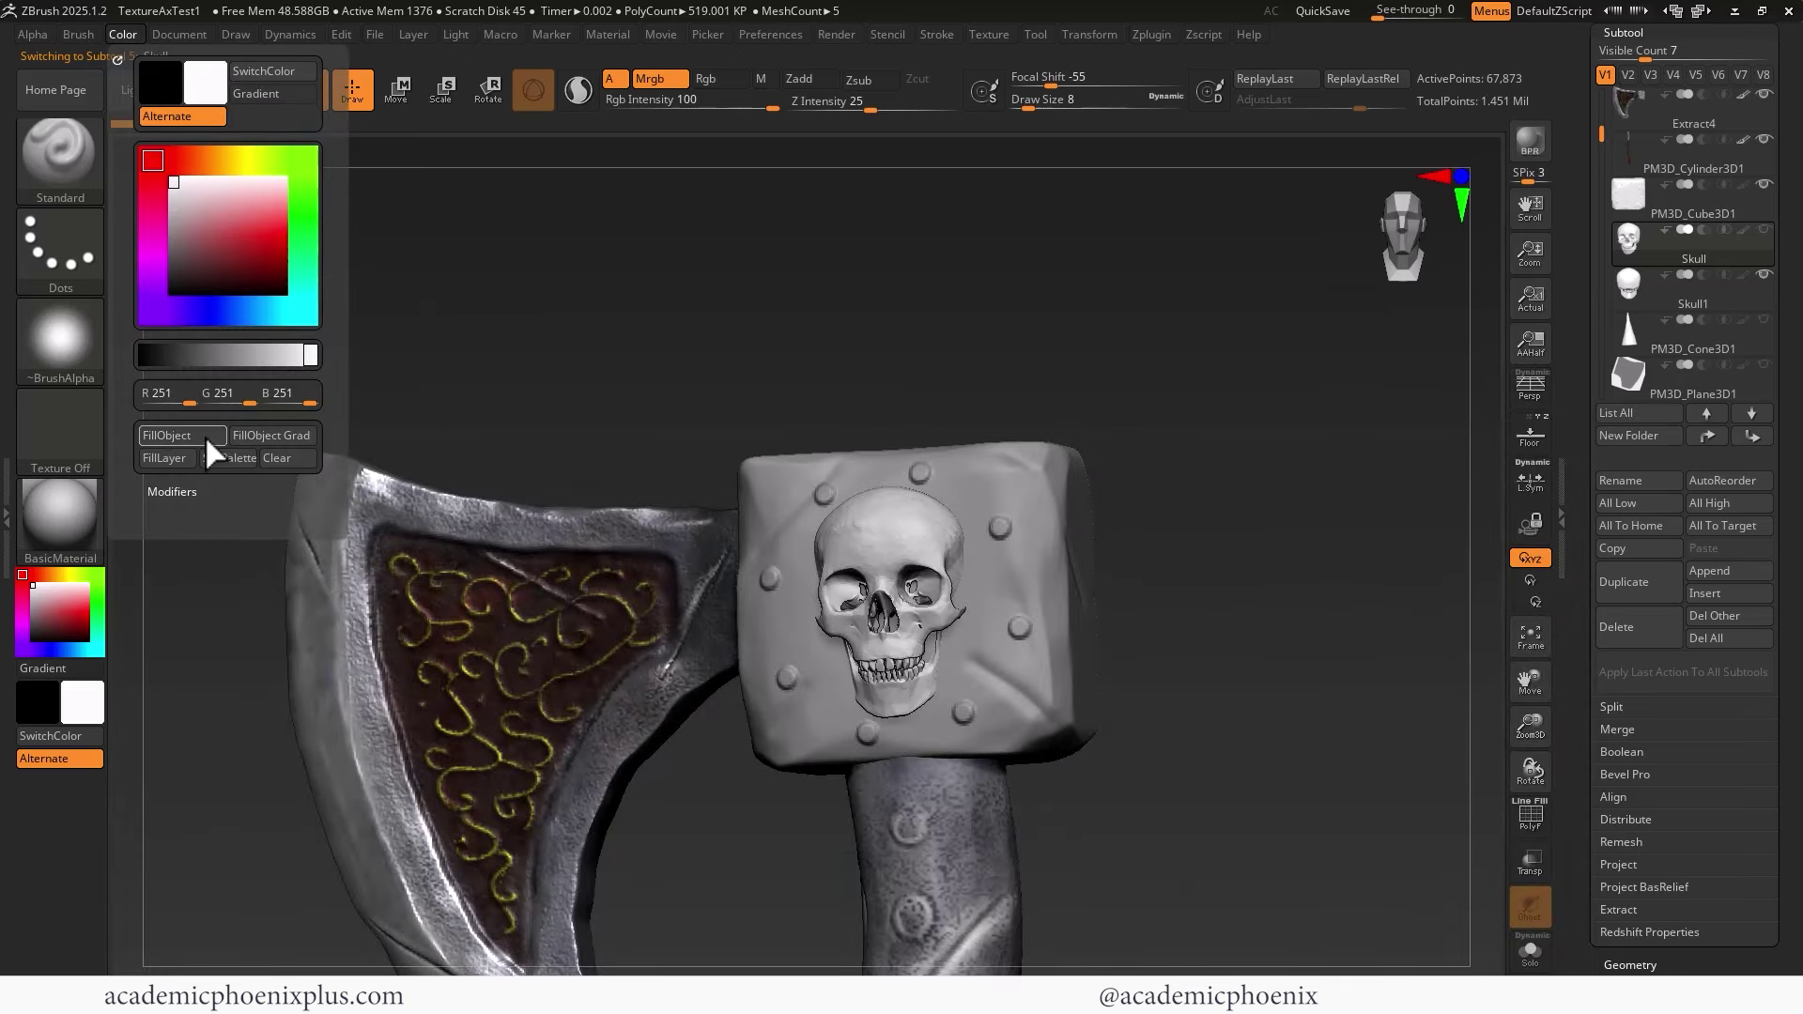
pyautogui.click(205, 434)
# Fill the skull with a bone color of R 215, G 204, B 182 and frame it
pyautogui.click(56, 573)
pyautogui.moveTo(61, 595); pyautogui.dragTo(53, 596)
pyautogui.click(123, 34)
pyautogui.click(203, 202)
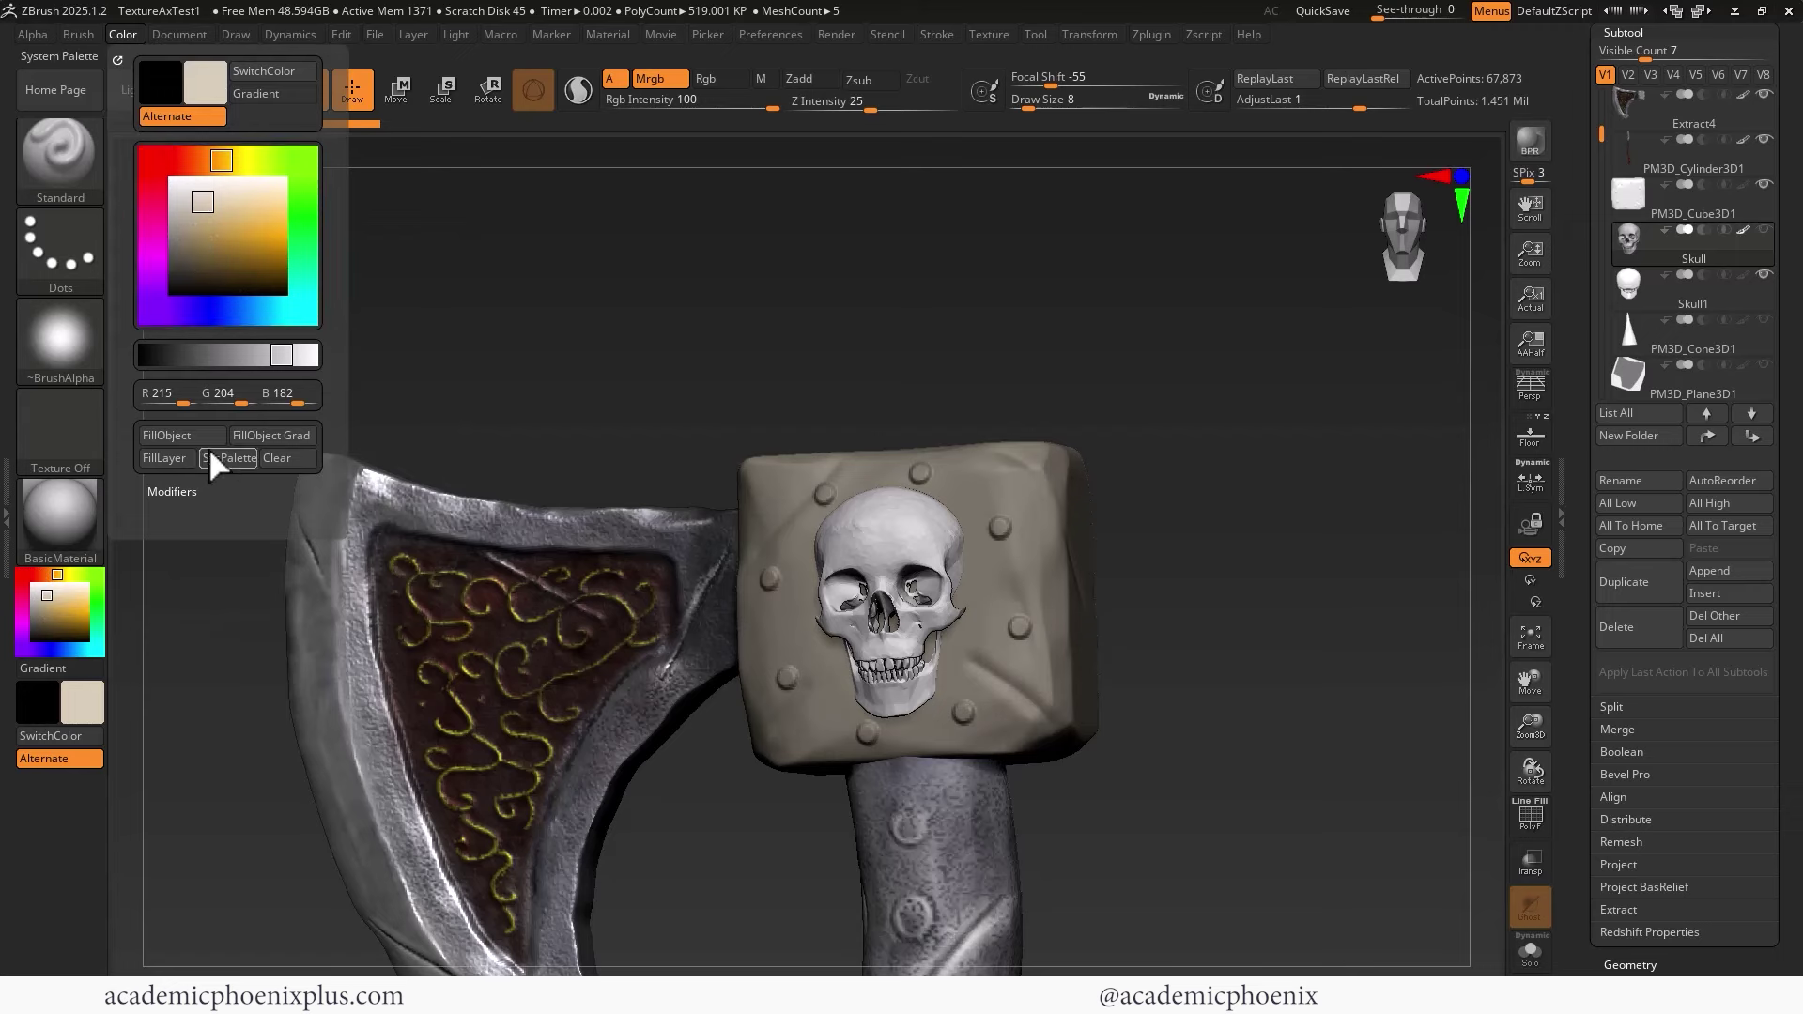
pyautogui.click(204, 433)
pyautogui.press('f')
pyautogui.moveTo(1374, 454)
pyautogui.mouseDown()
pyautogui.moveTo(1389, 447)
pyautogui.moveTo(1355, 456)
pyautogui.mouseUp()
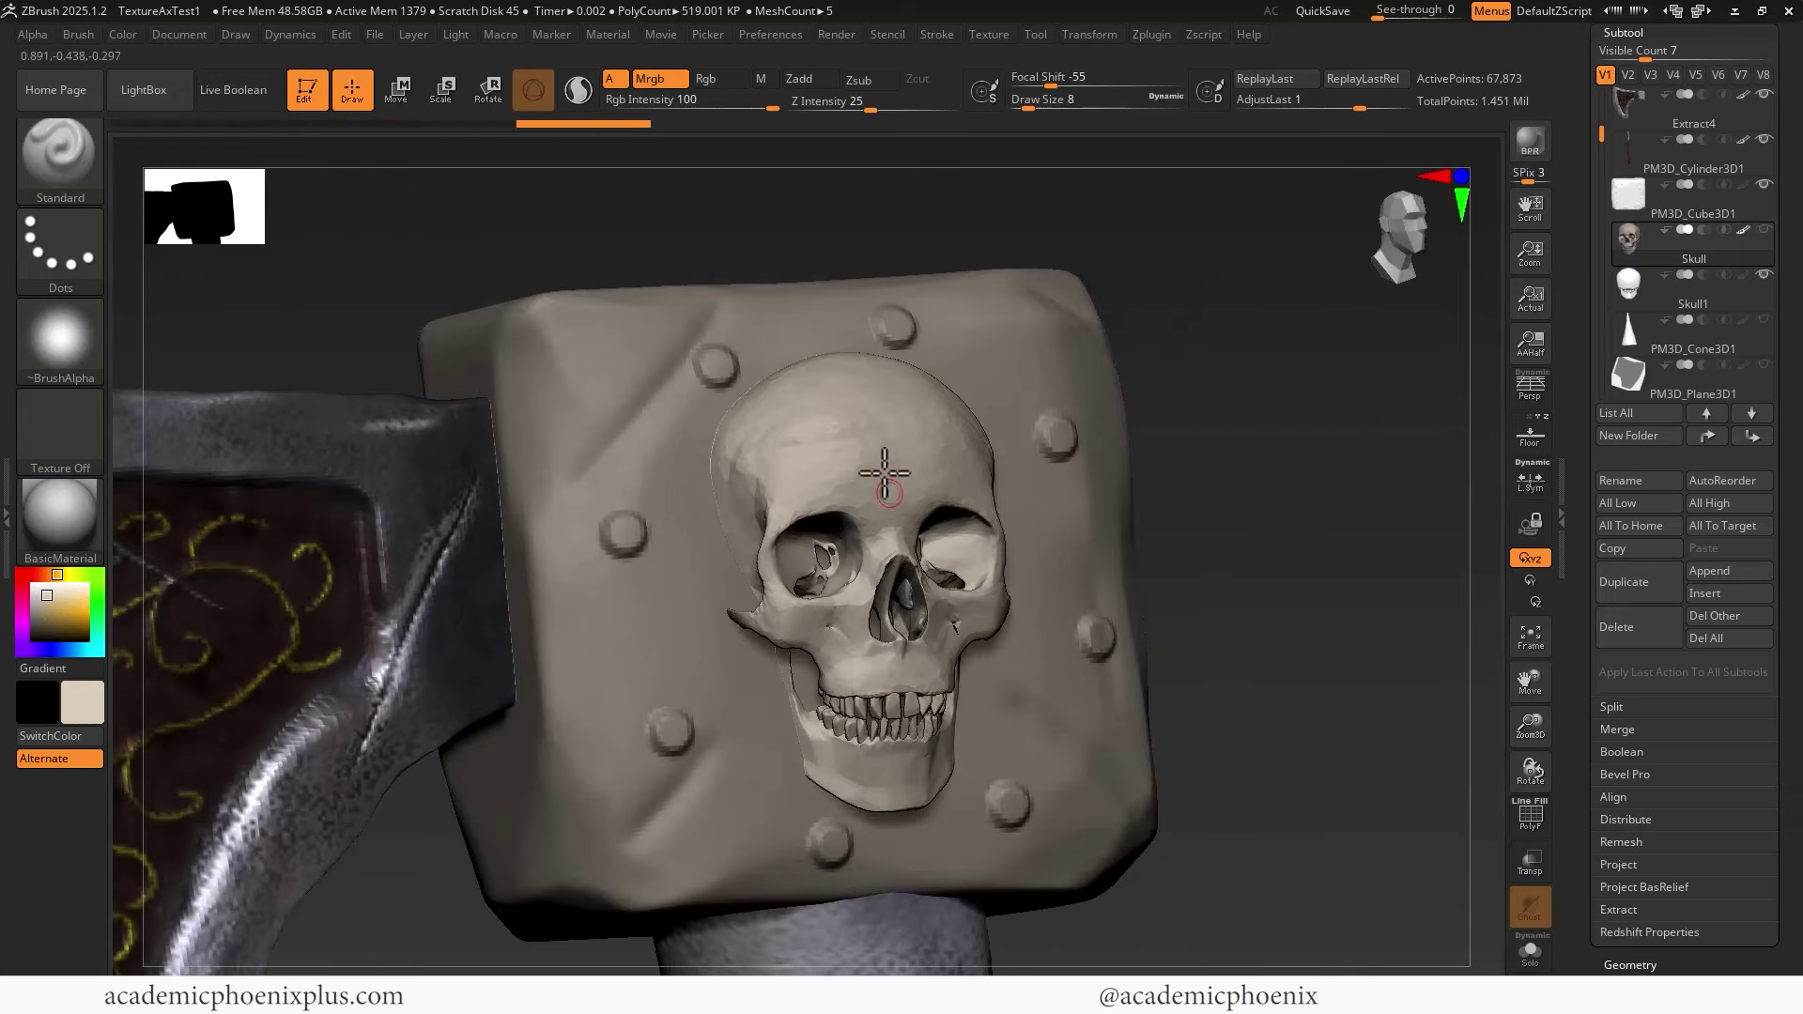
# Mask the skull by cavity
pyautogui.scroll(-5, 1650, 559)
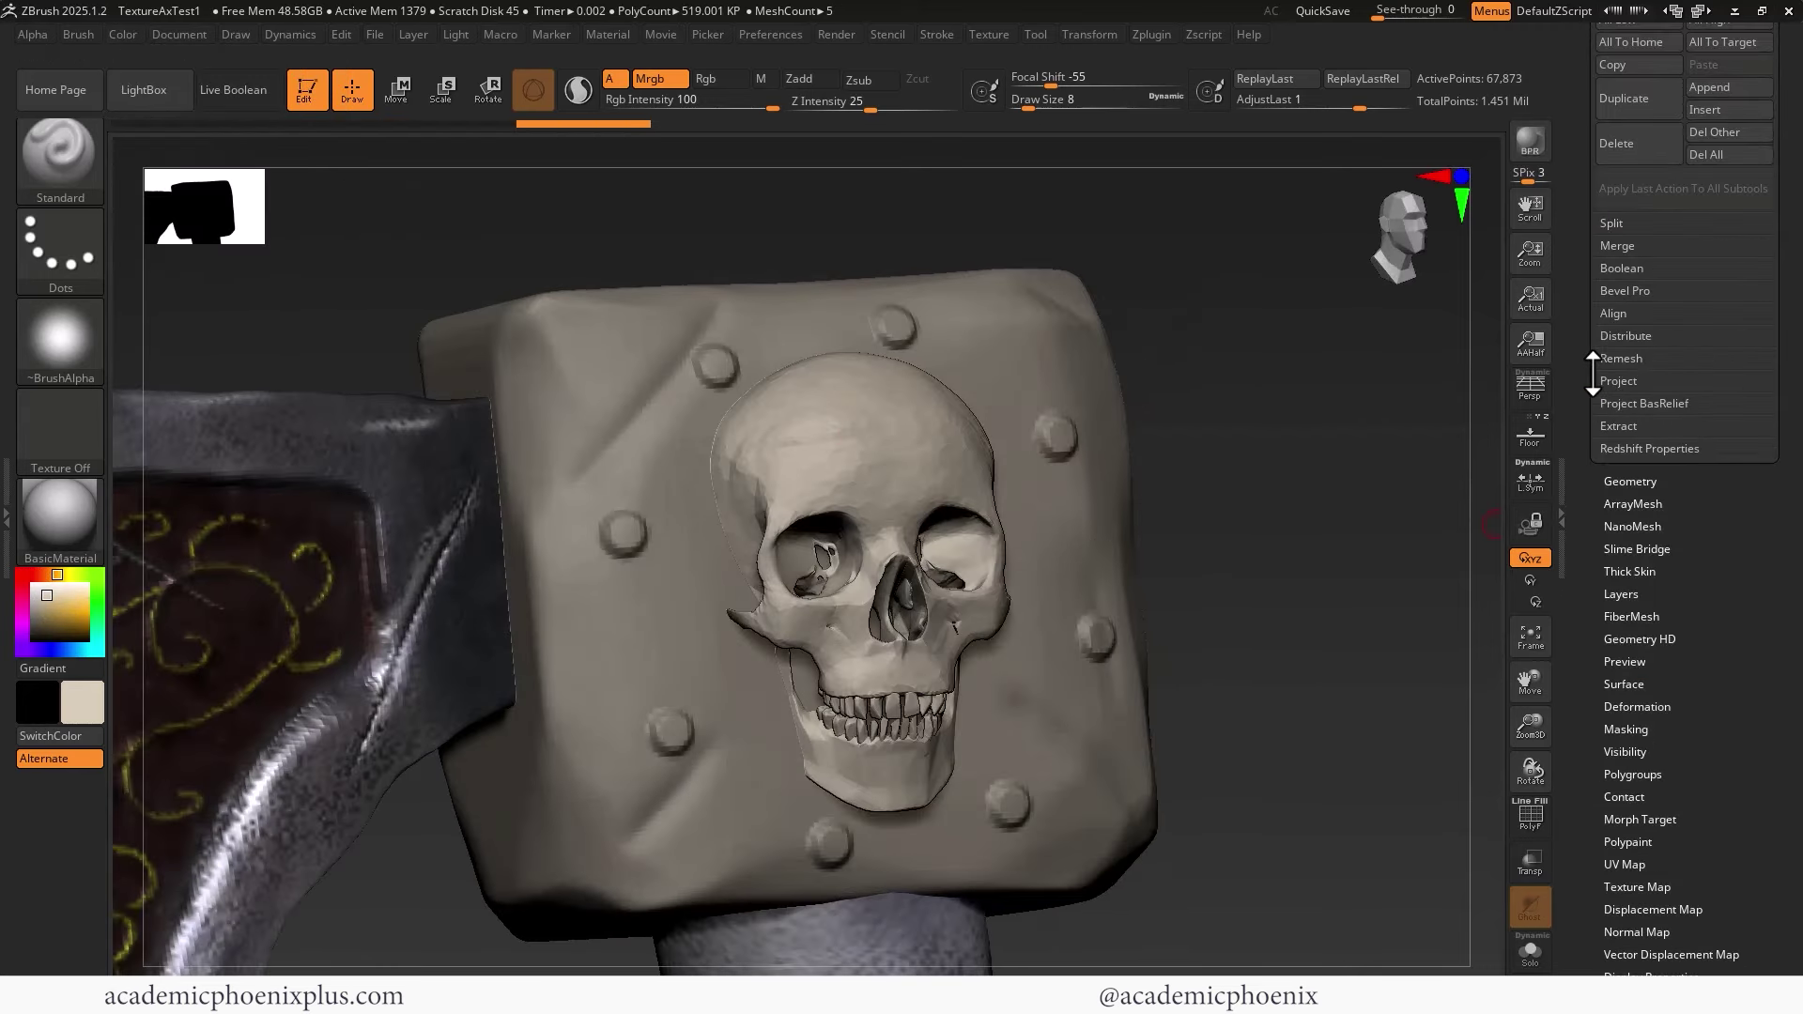
pyautogui.scroll(-2, 1649, 558)
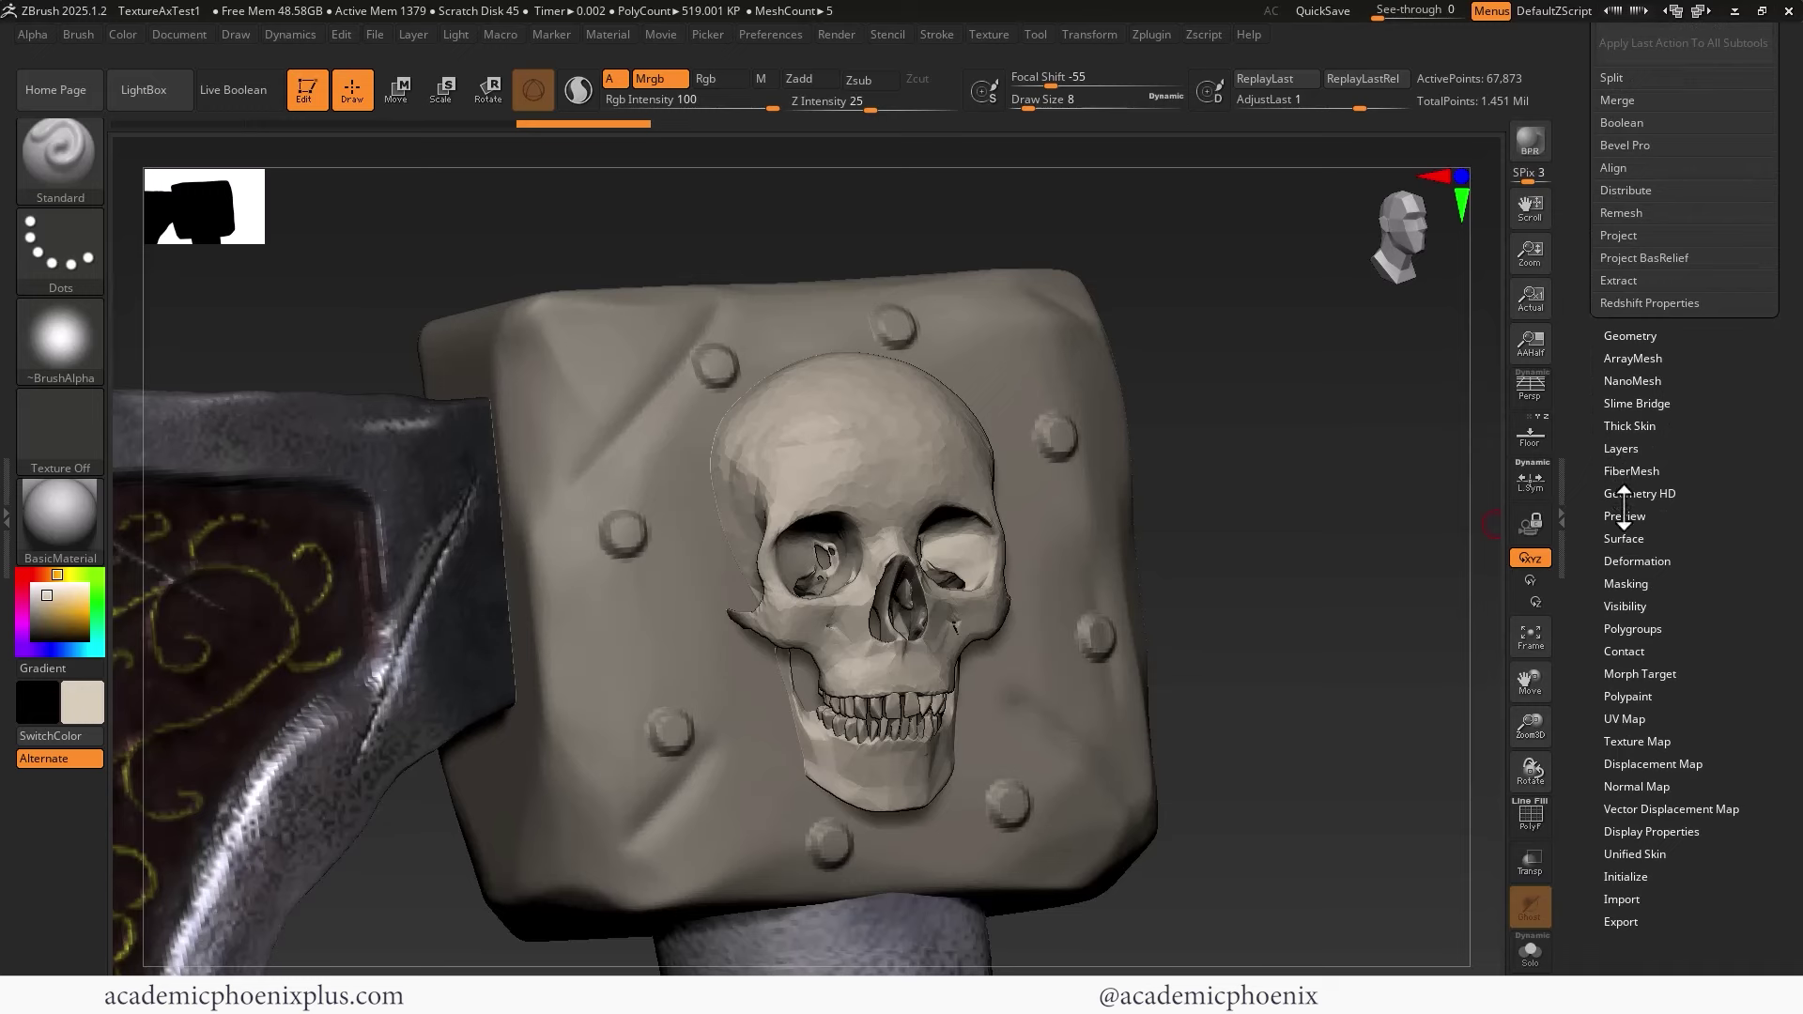
pyautogui.click(1639, 582)
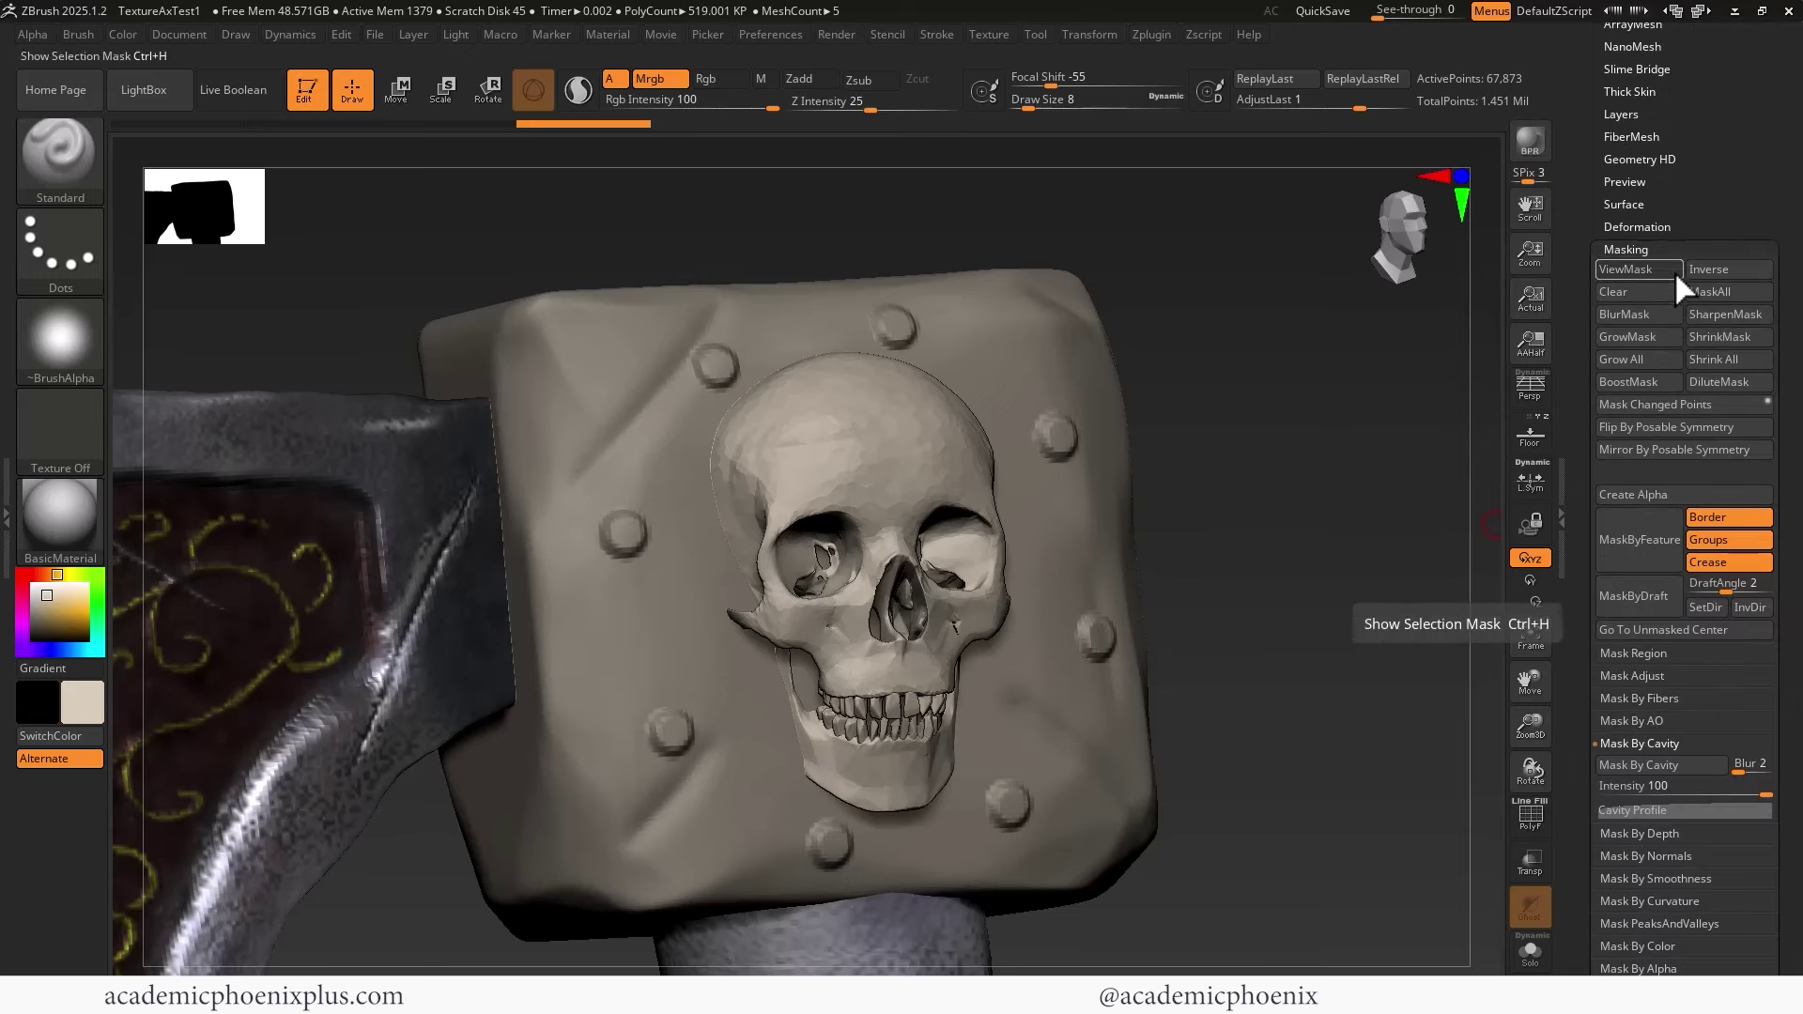
pyautogui.click(1638, 810)
pyautogui.click(1693, 422)
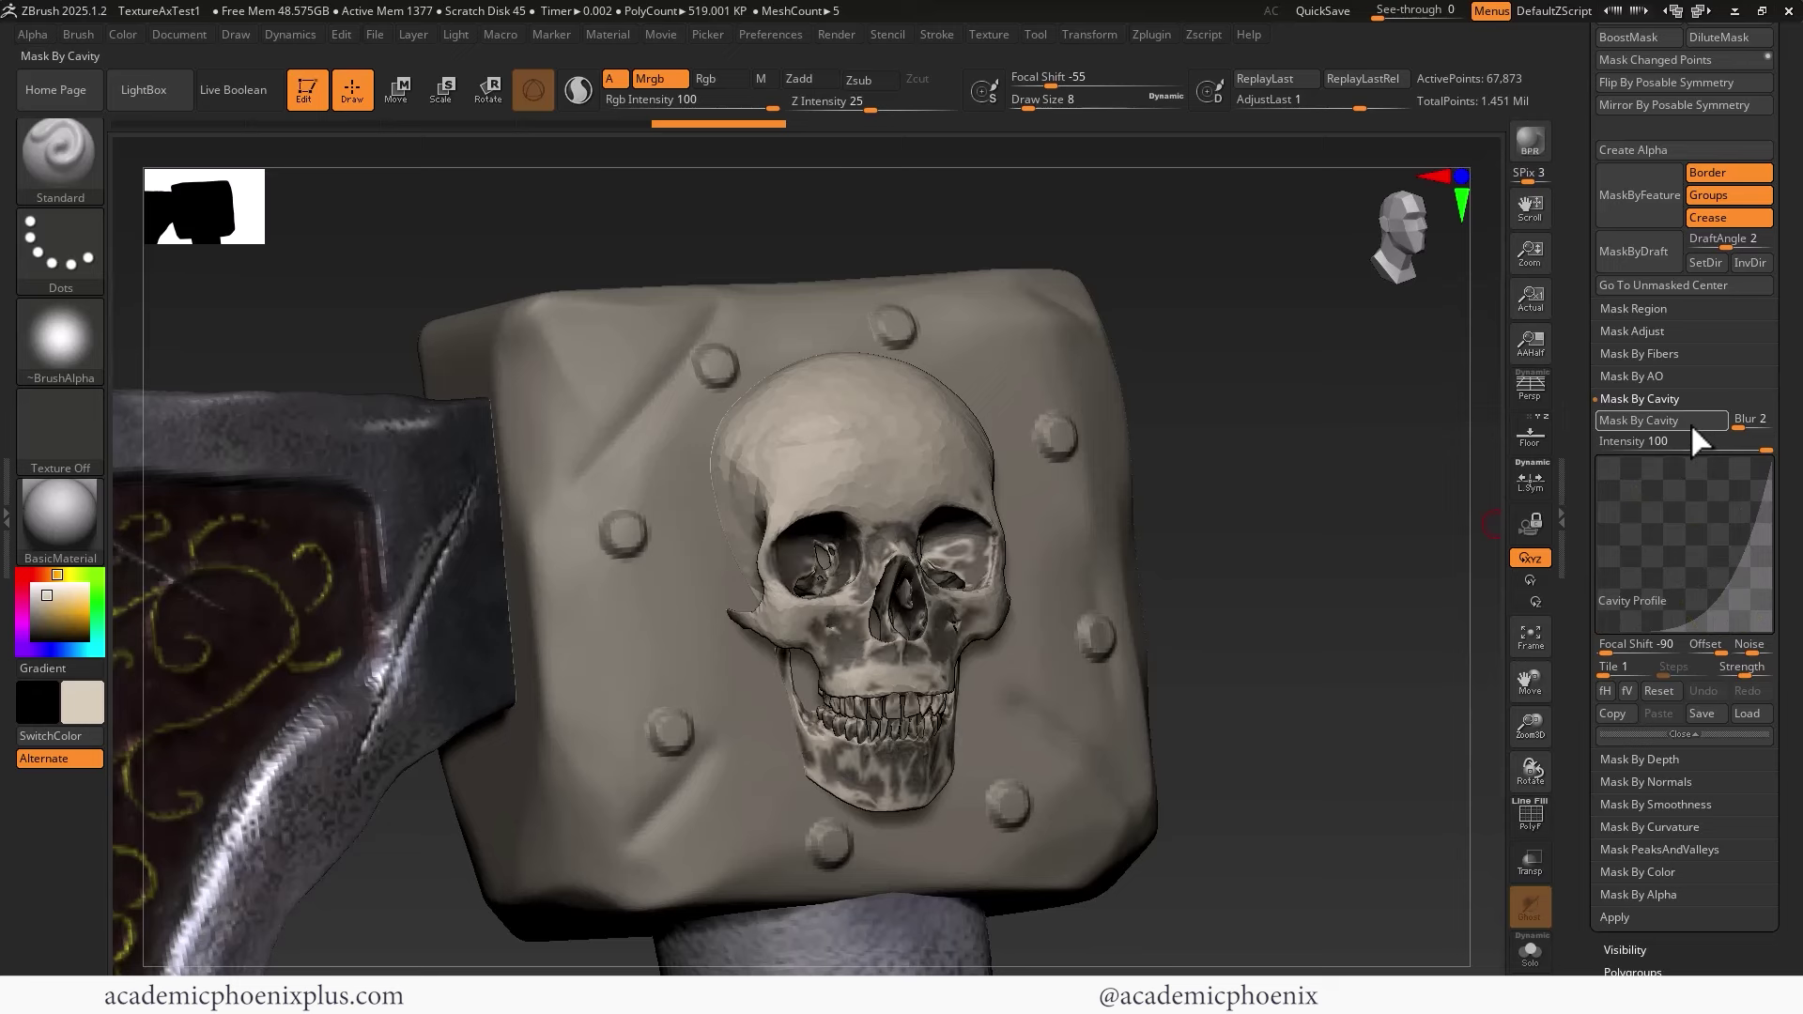
# Mask the skull by curvature with a strength of 59
pyautogui.click(1669, 825)
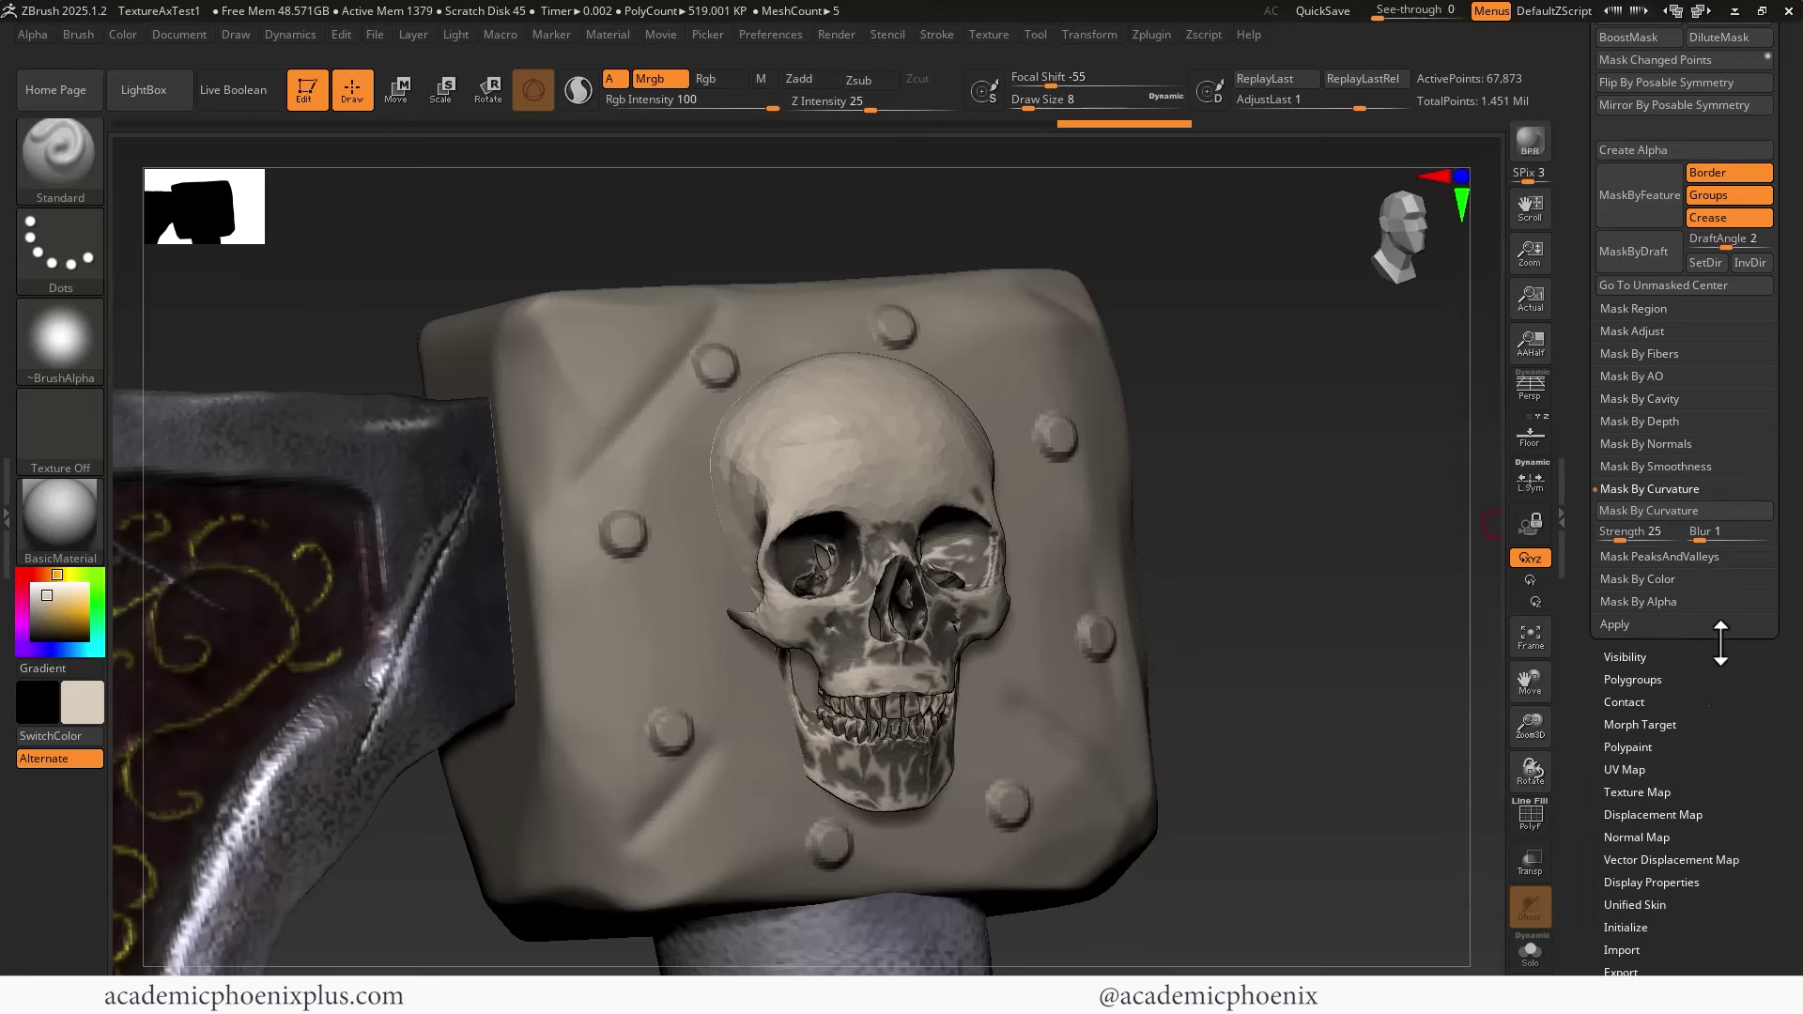
pyautogui.click(1660, 510)
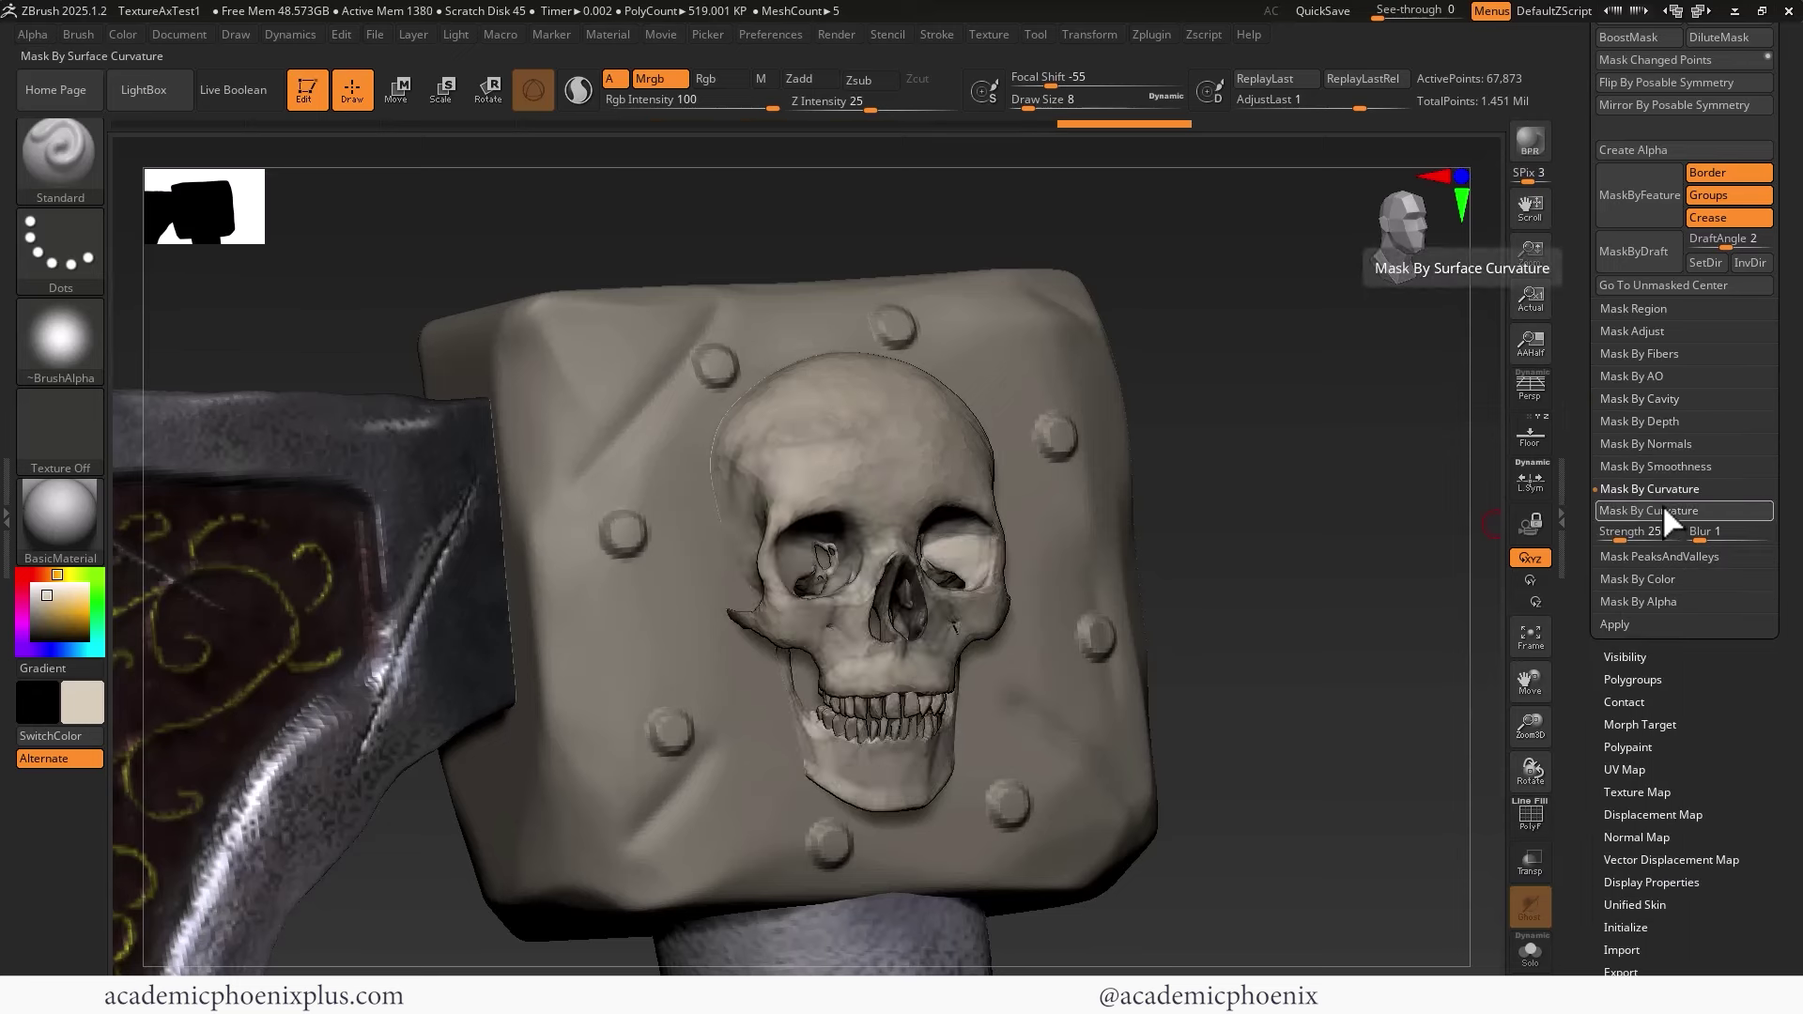
pyautogui.moveTo(1621, 540); pyautogui.dragTo(1658, 532)
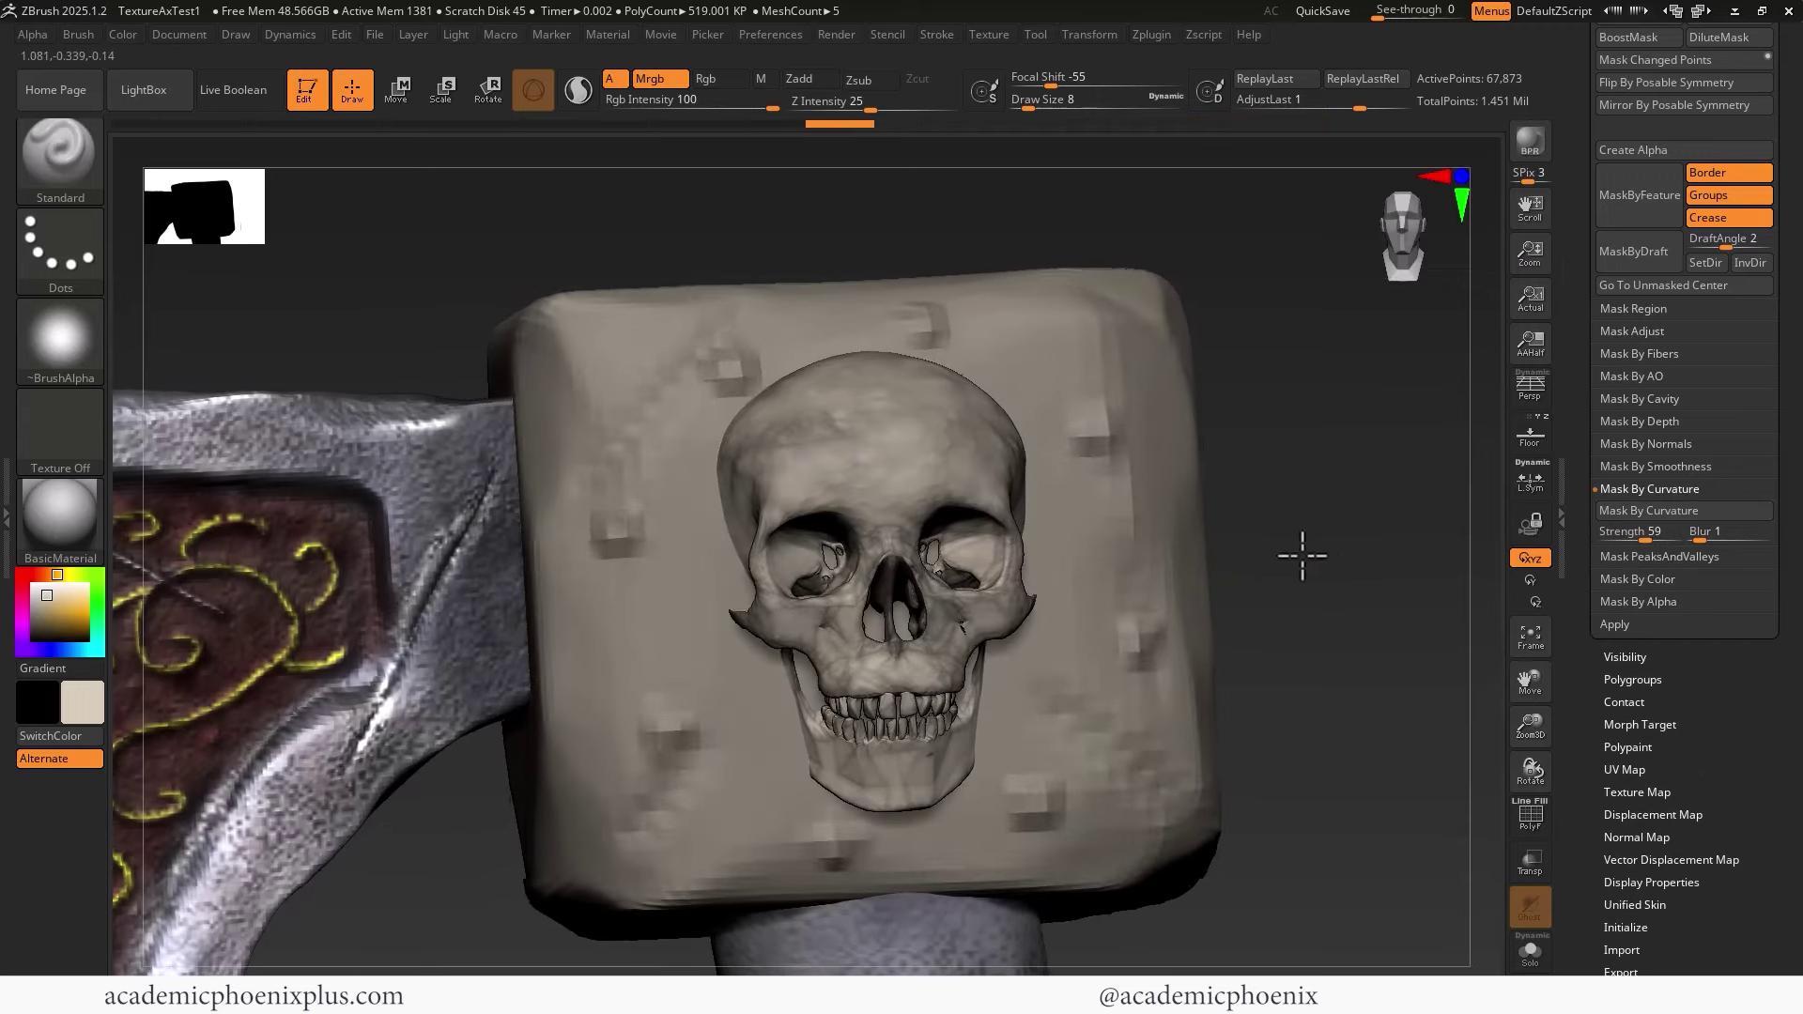
# Spray a brownish tan over the skull's forehead and around the eye sockets at draw size 34
pyautogui.keyDown('shift'); pyautogui.moveTo(1332, 549); pyautogui.dragTo(1287, 550); pyautogui.keyUp('shift')
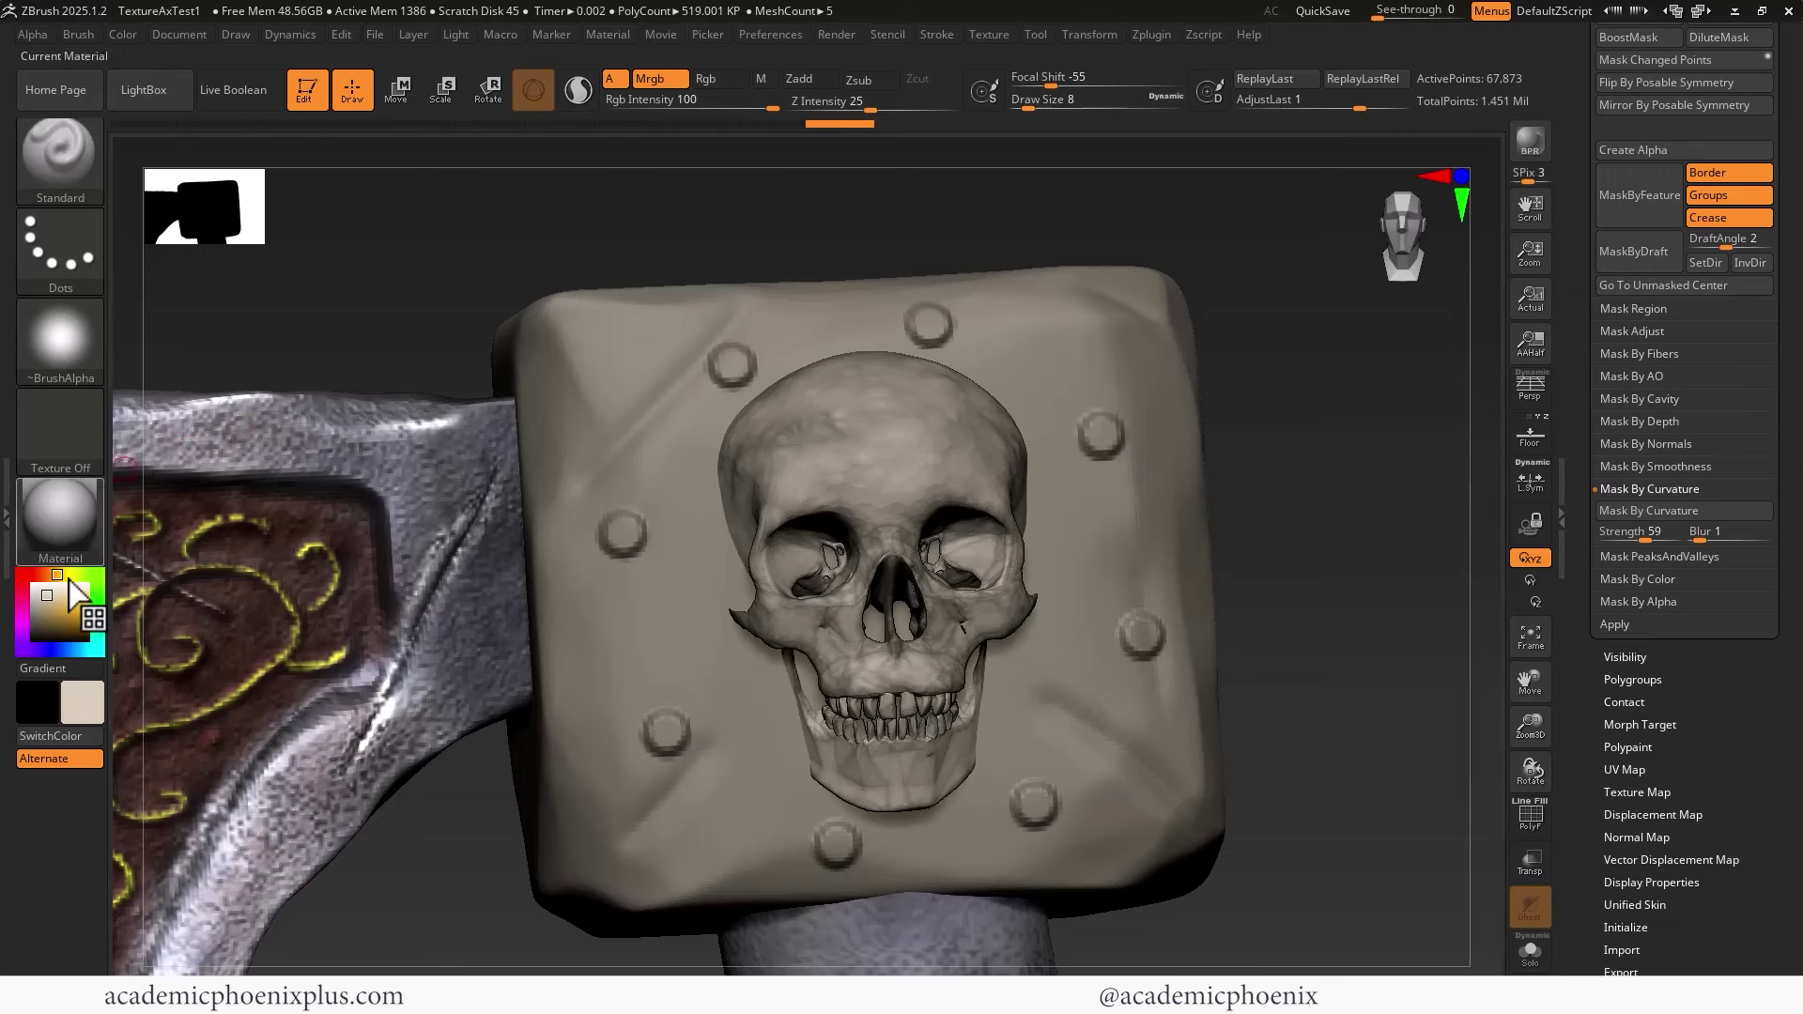
pyautogui.click(61, 606)
pyautogui.moveTo(61, 606); pyautogui.dragTo(50, 615)
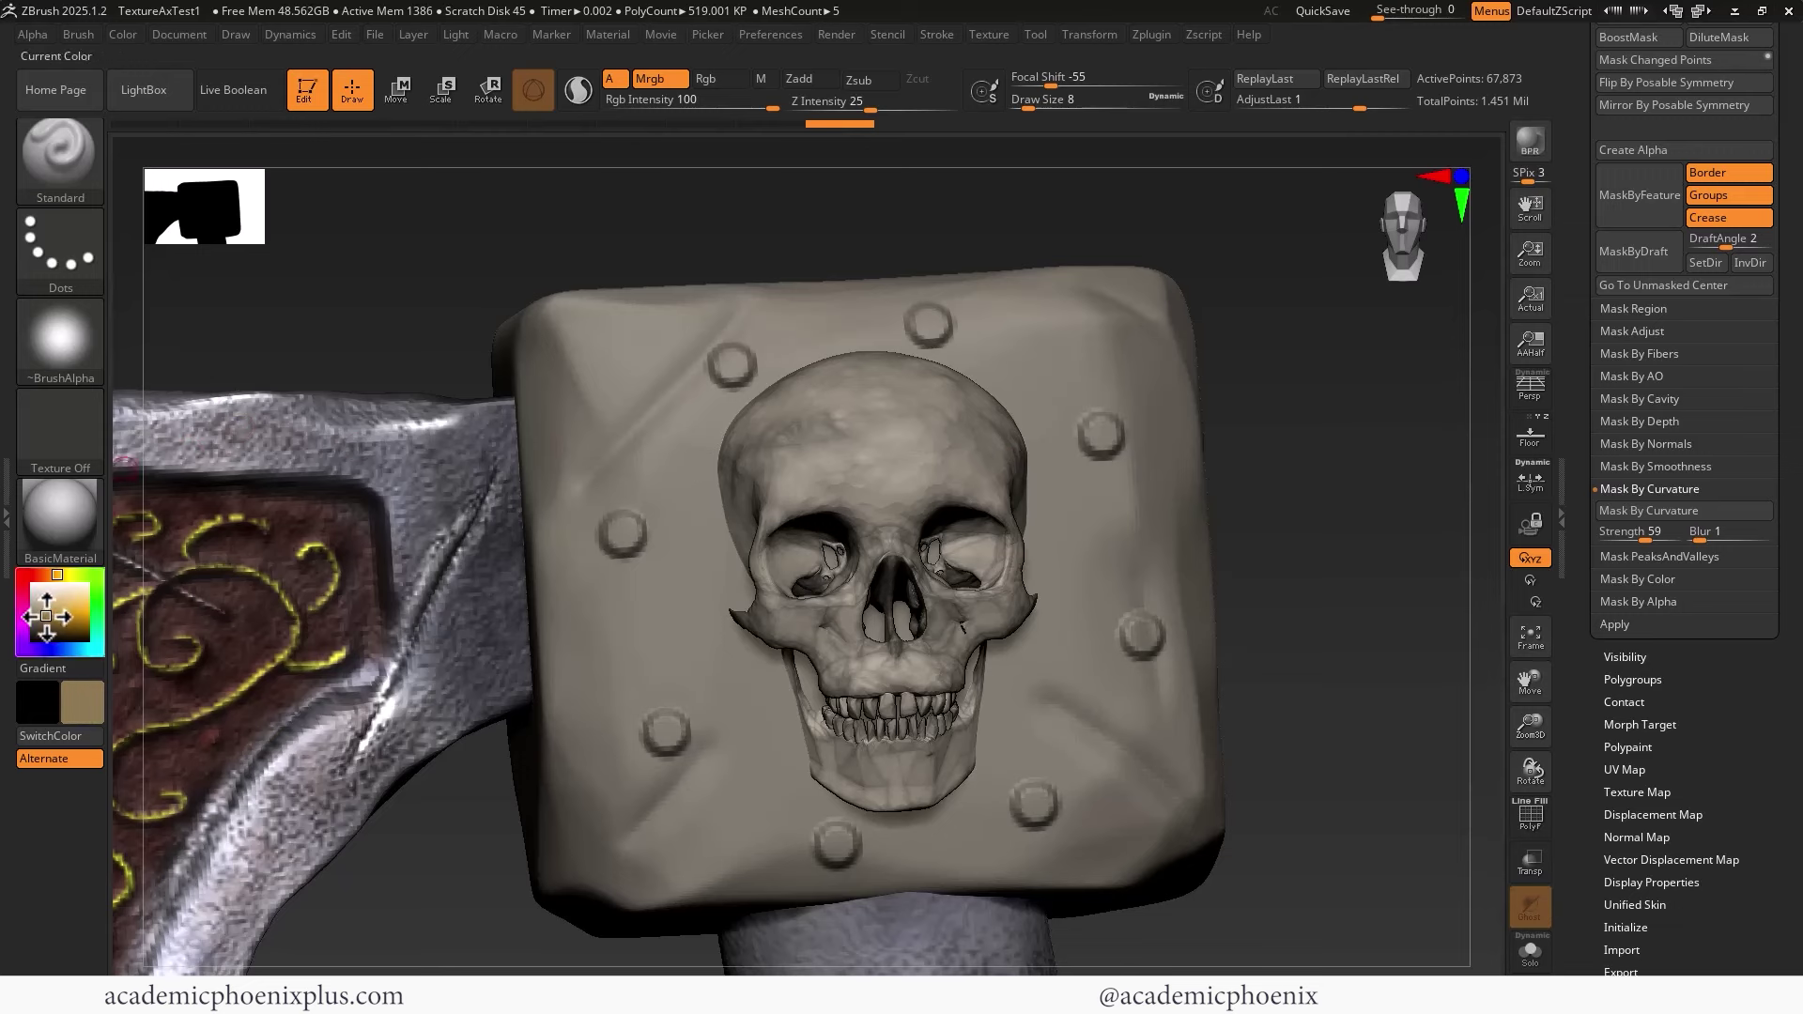
pyautogui.hotkey('ctrl', 'f')
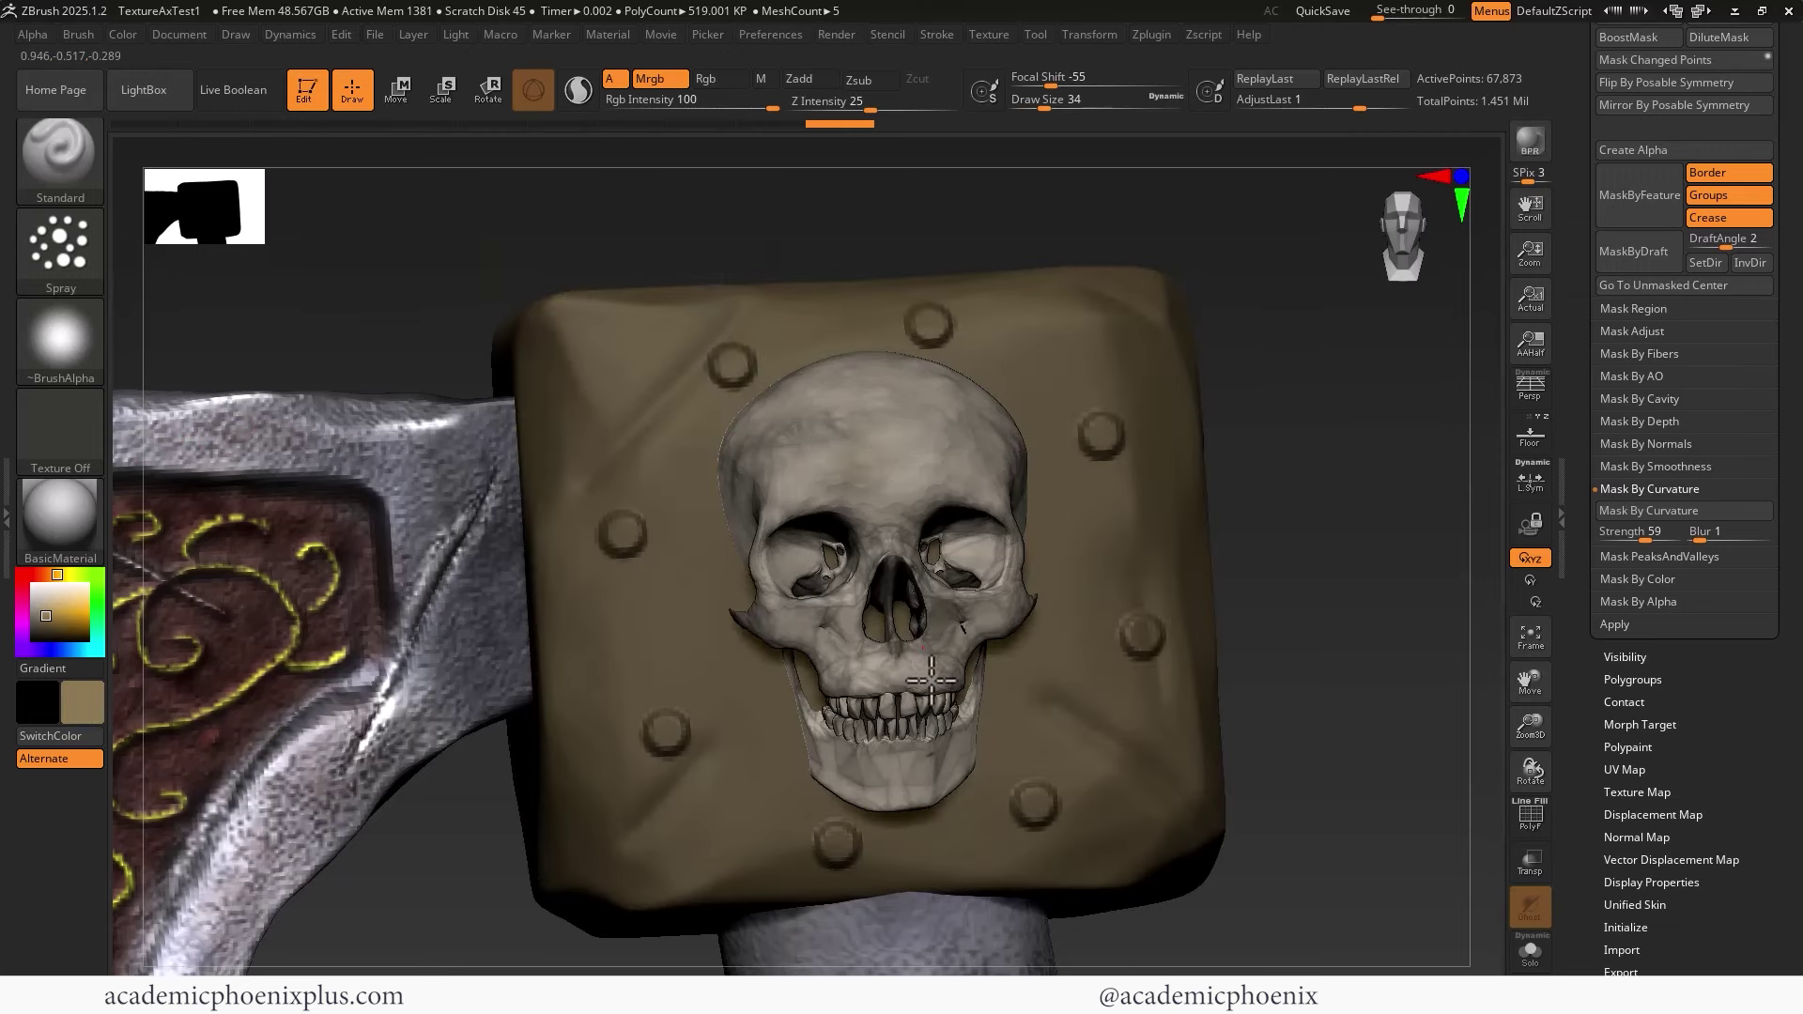
pyautogui.hotkey('ctrl', 'shift', 'a')
pyautogui.moveTo(836, 442); pyautogui.dragTo(784, 418)
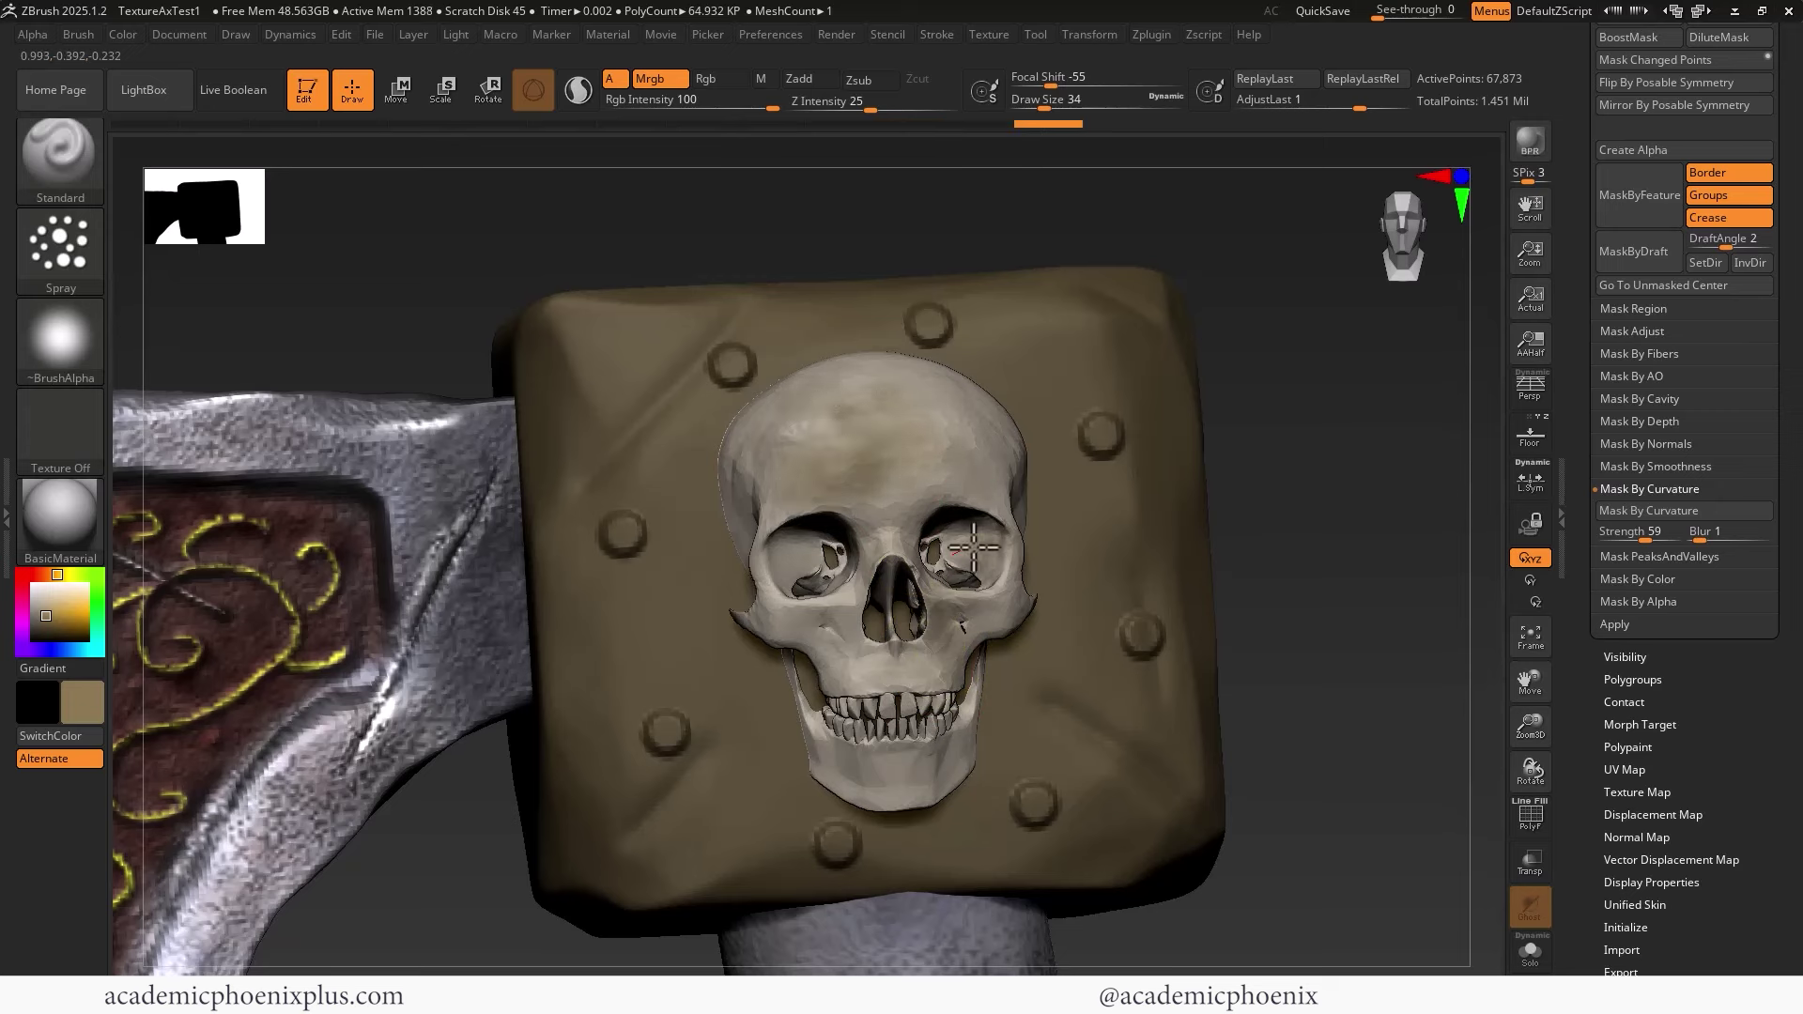
pyautogui.moveTo(845, 577); pyautogui.dragTo(812, 584)
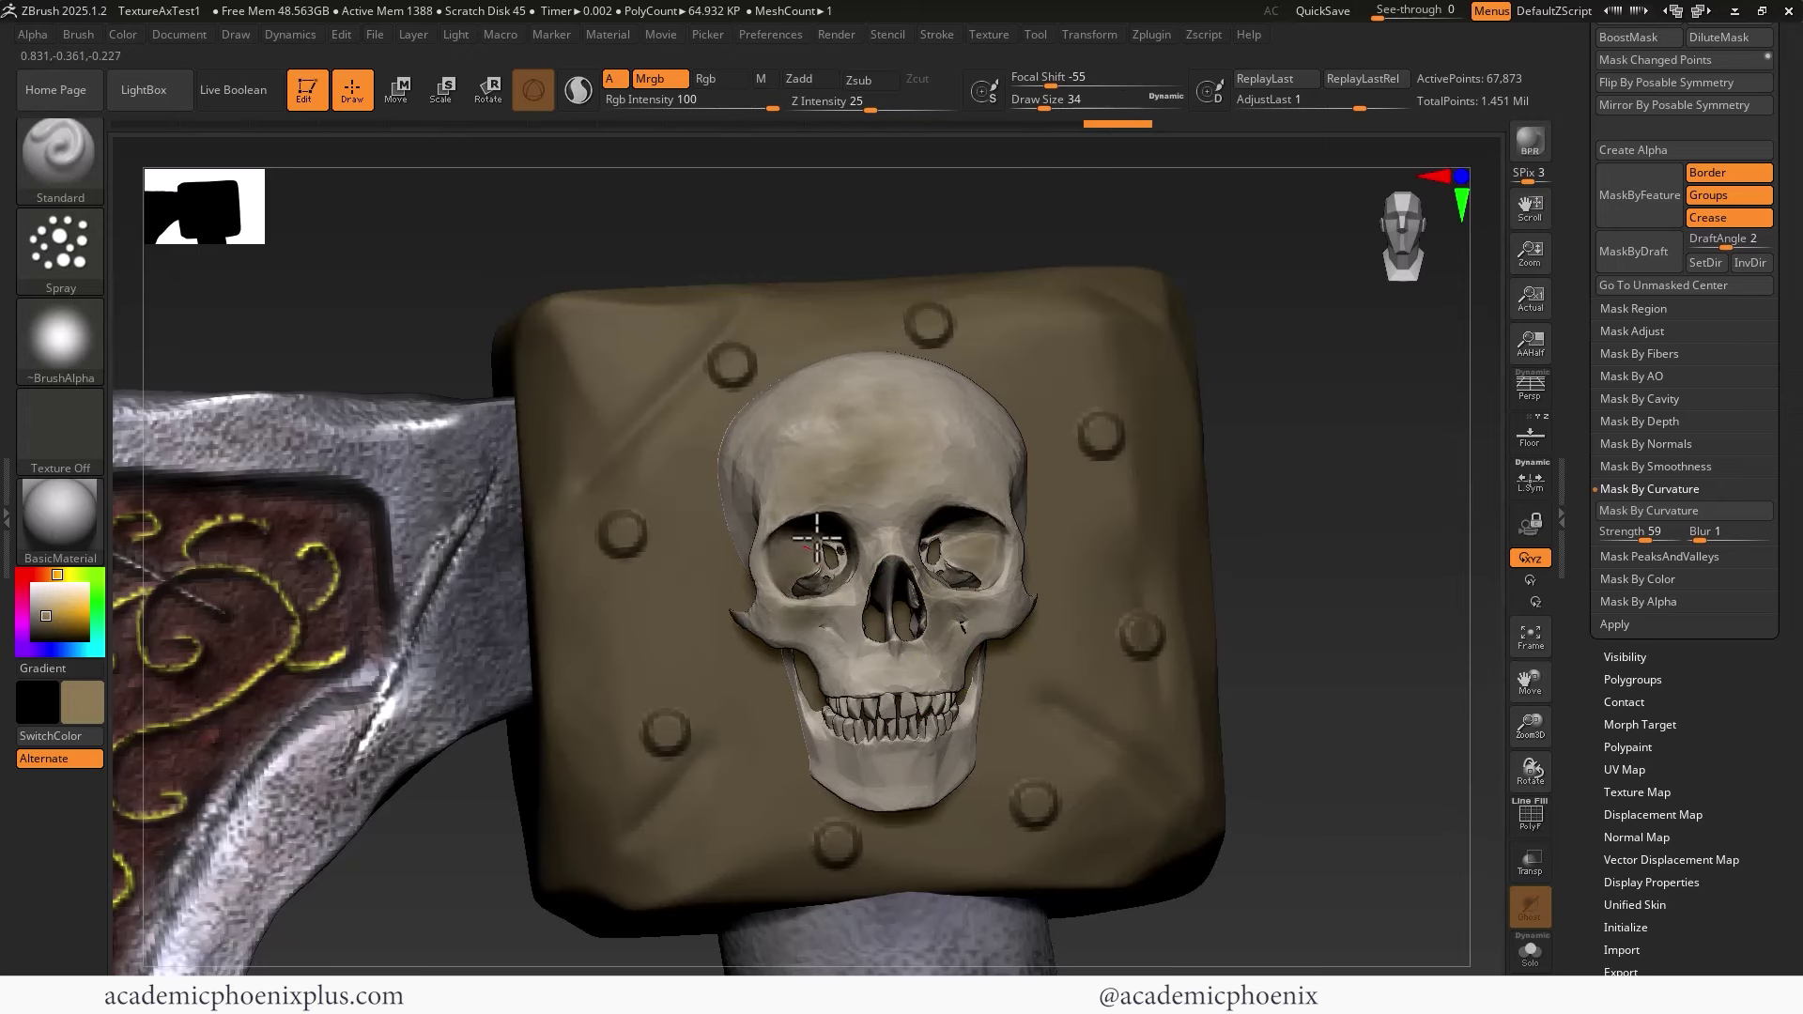
# Shade the inside of the skull's eye sockets and nose with dark grey at draw size 9
pyautogui.click(34, 628)
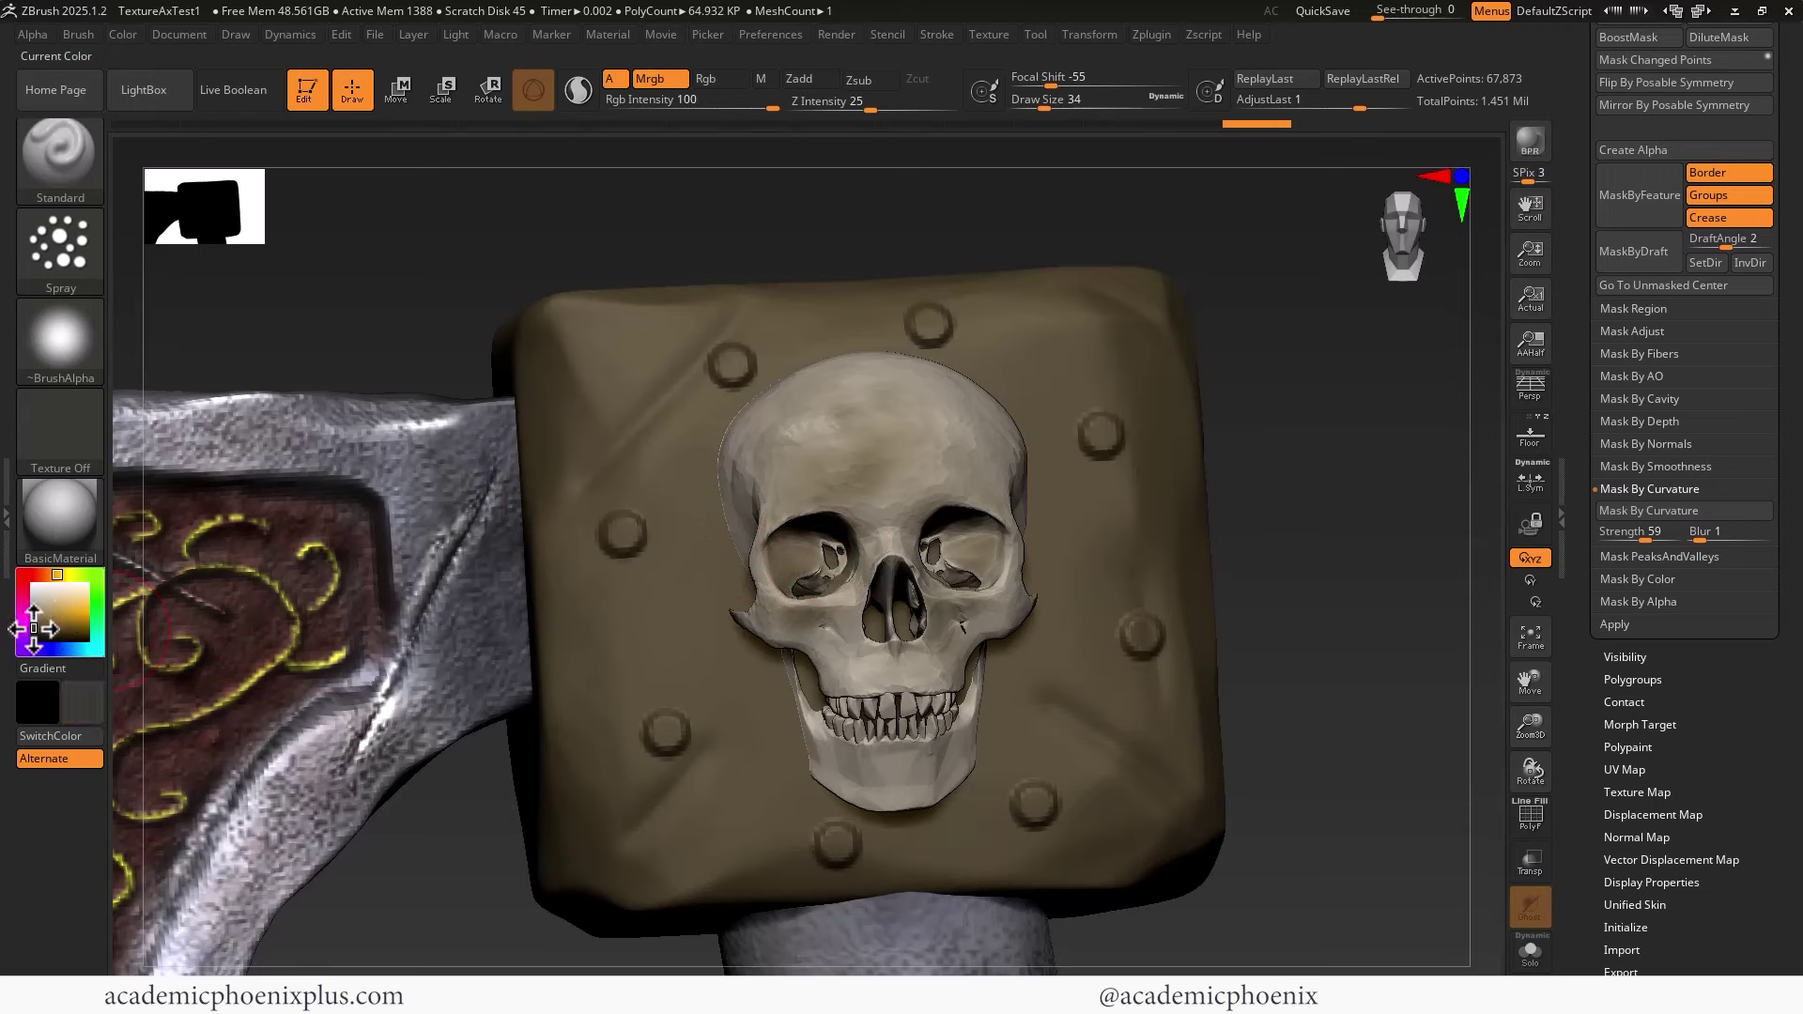
pyautogui.moveTo(34, 628); pyautogui.dragTo(35, 620)
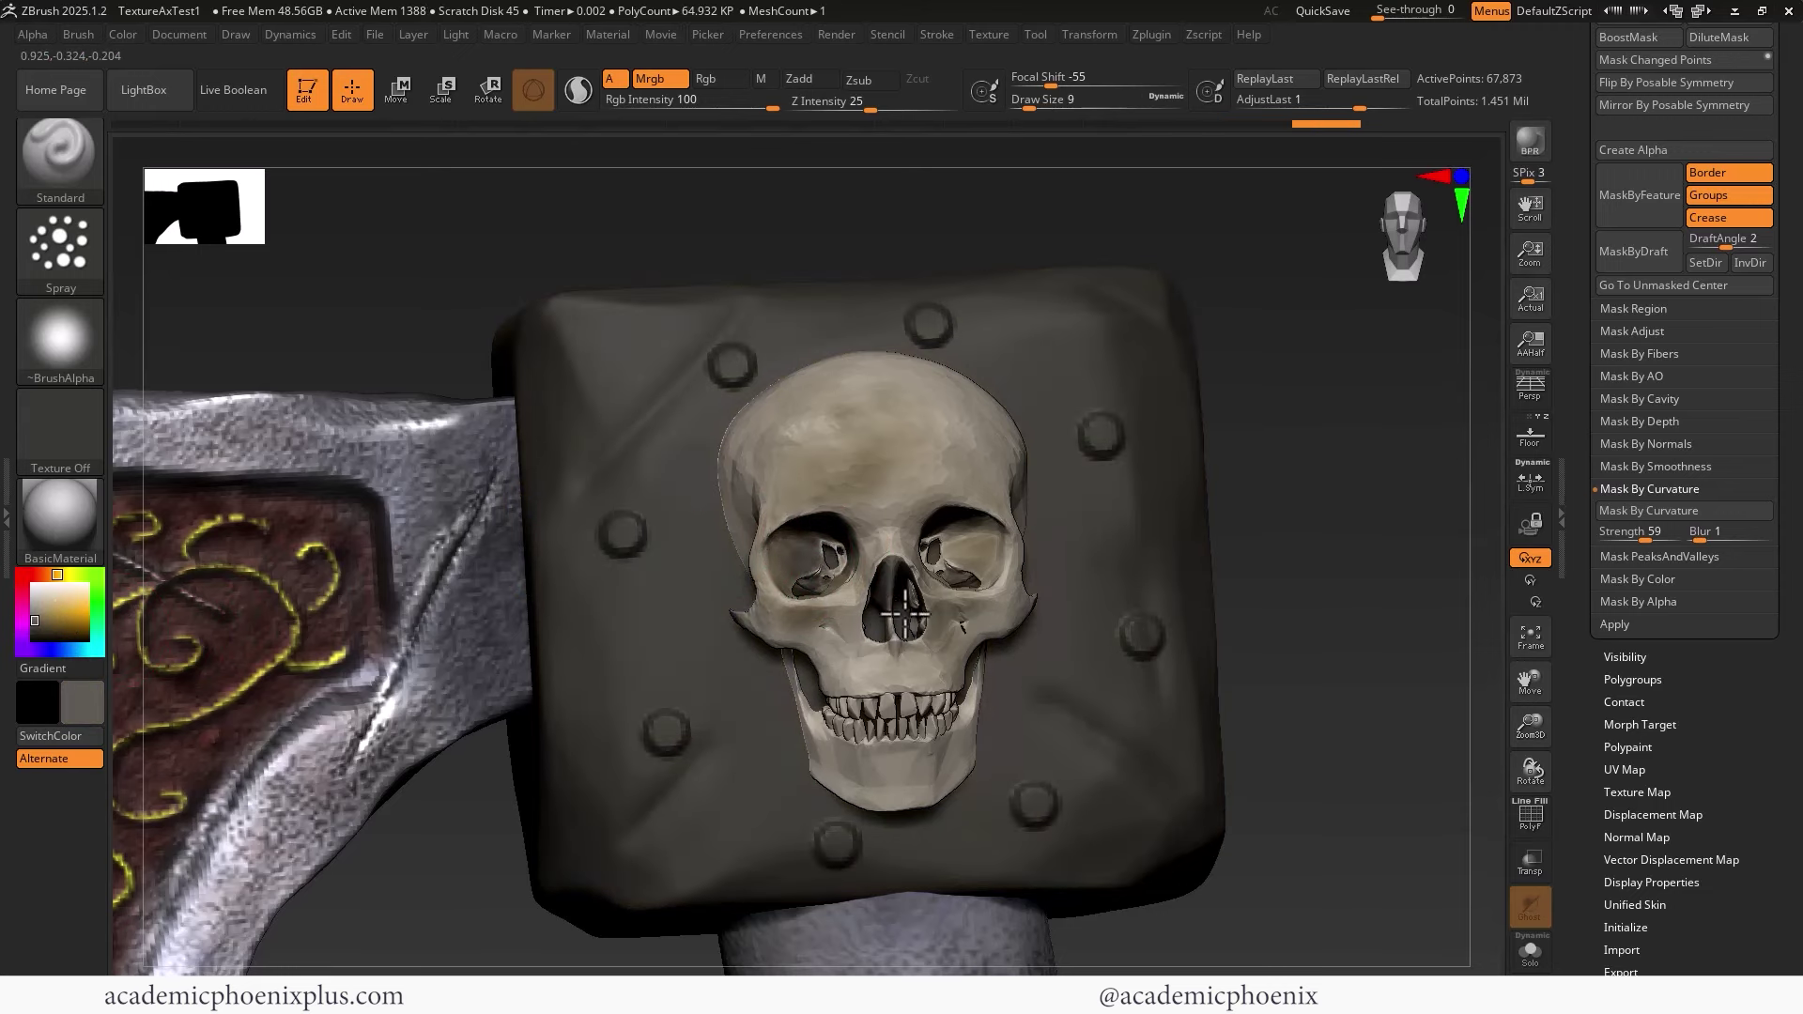
pyautogui.moveTo(1355, 481); pyautogui.dragTo(1210, 507)
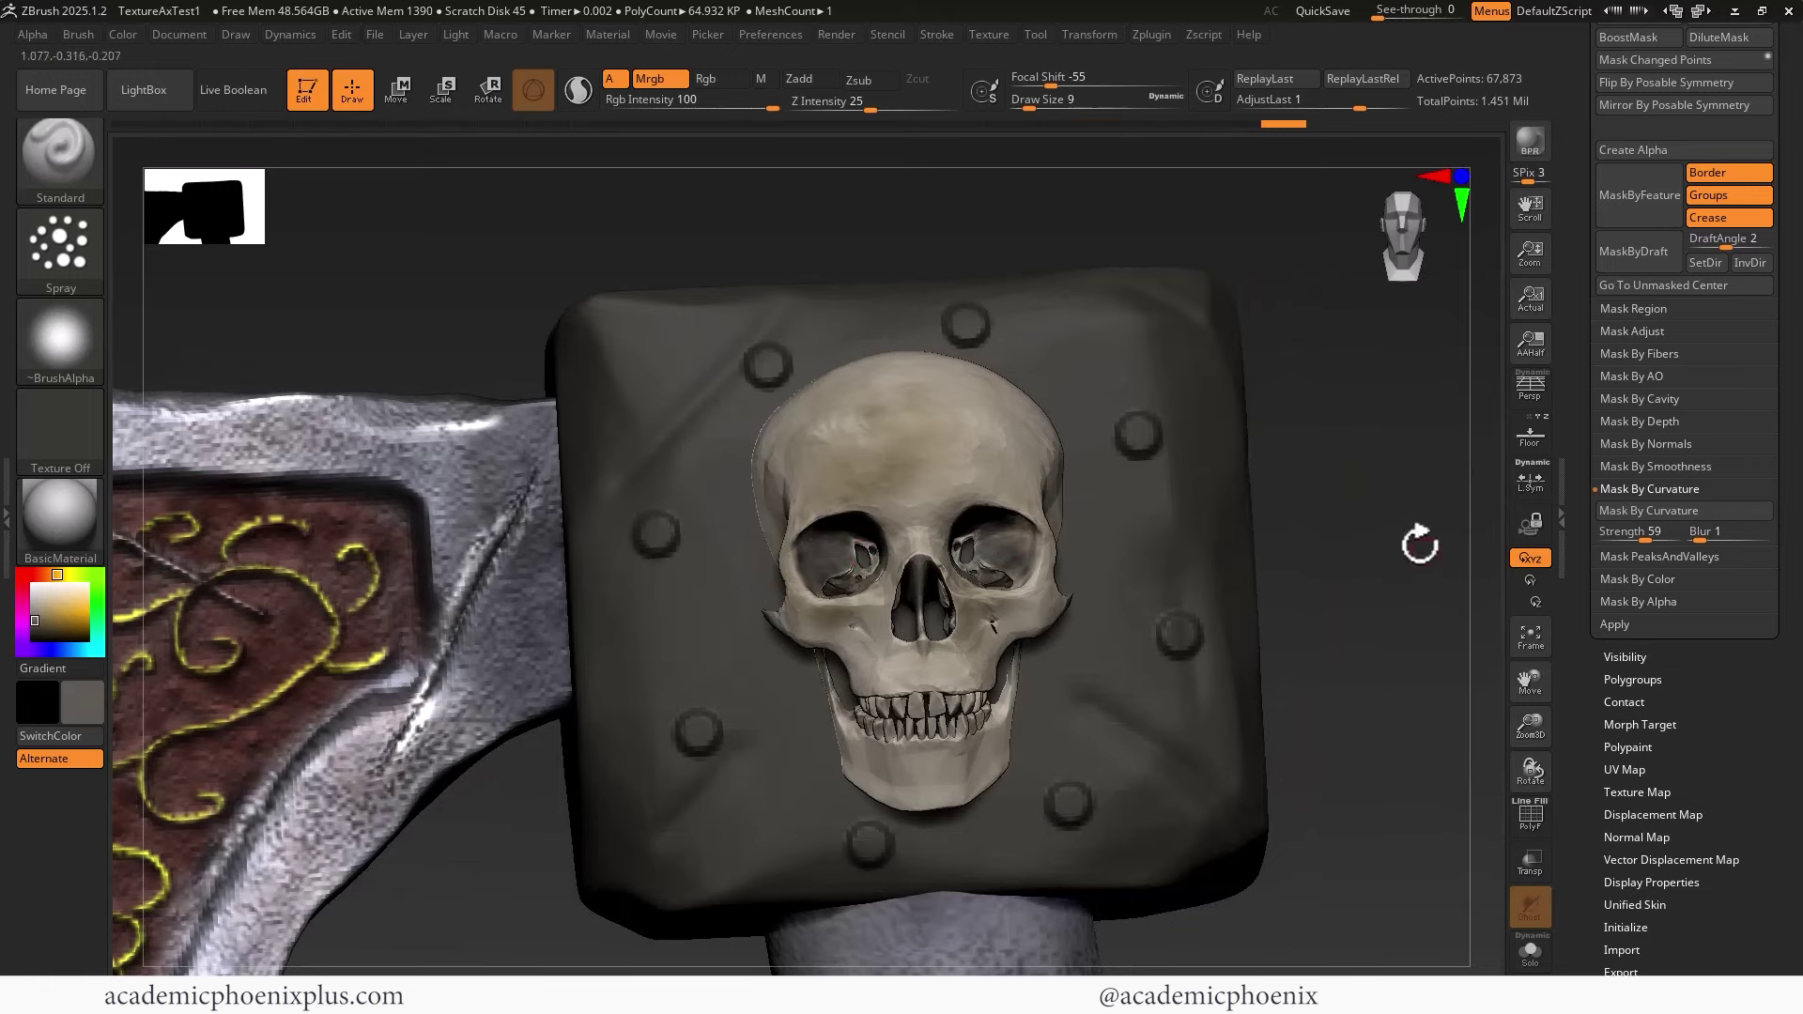
pyautogui.moveTo(1417, 535); pyautogui.dragTo(979, 675)
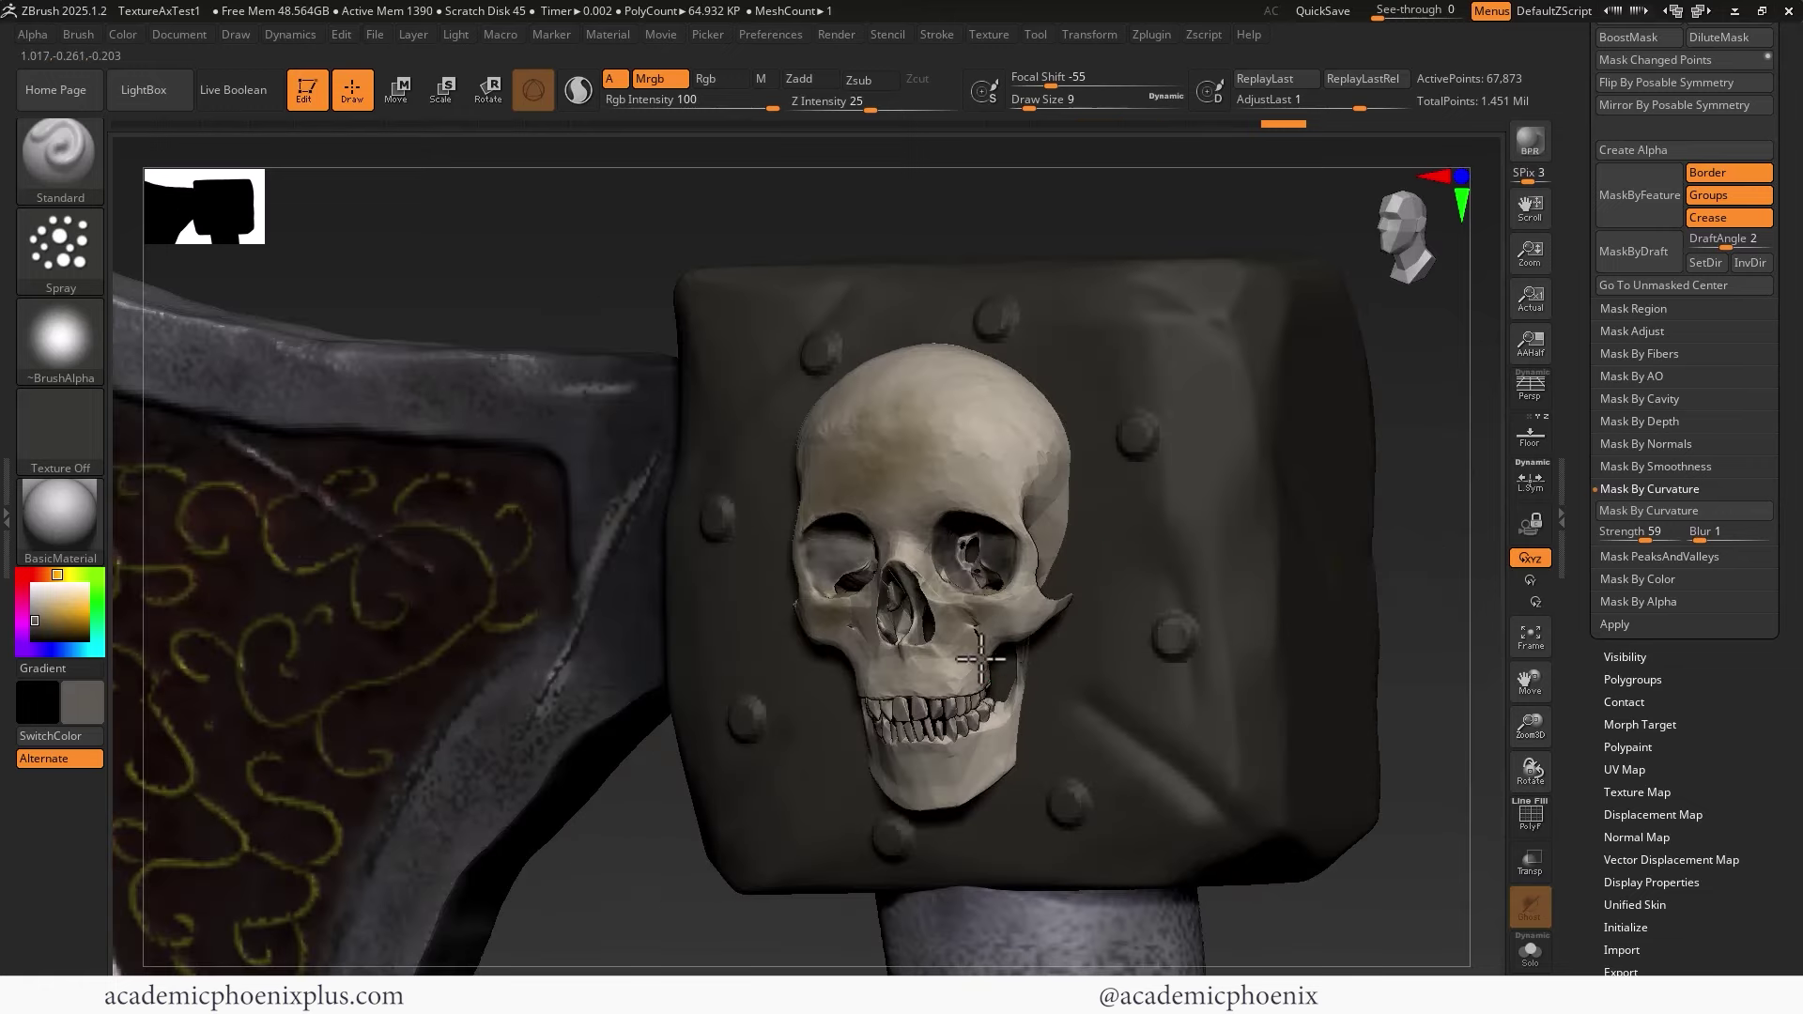
pyautogui.keyDown('shift'); pyautogui.moveTo(1206, 268); pyautogui.dragTo(897, 390); pyautogui.keyUp('shift')
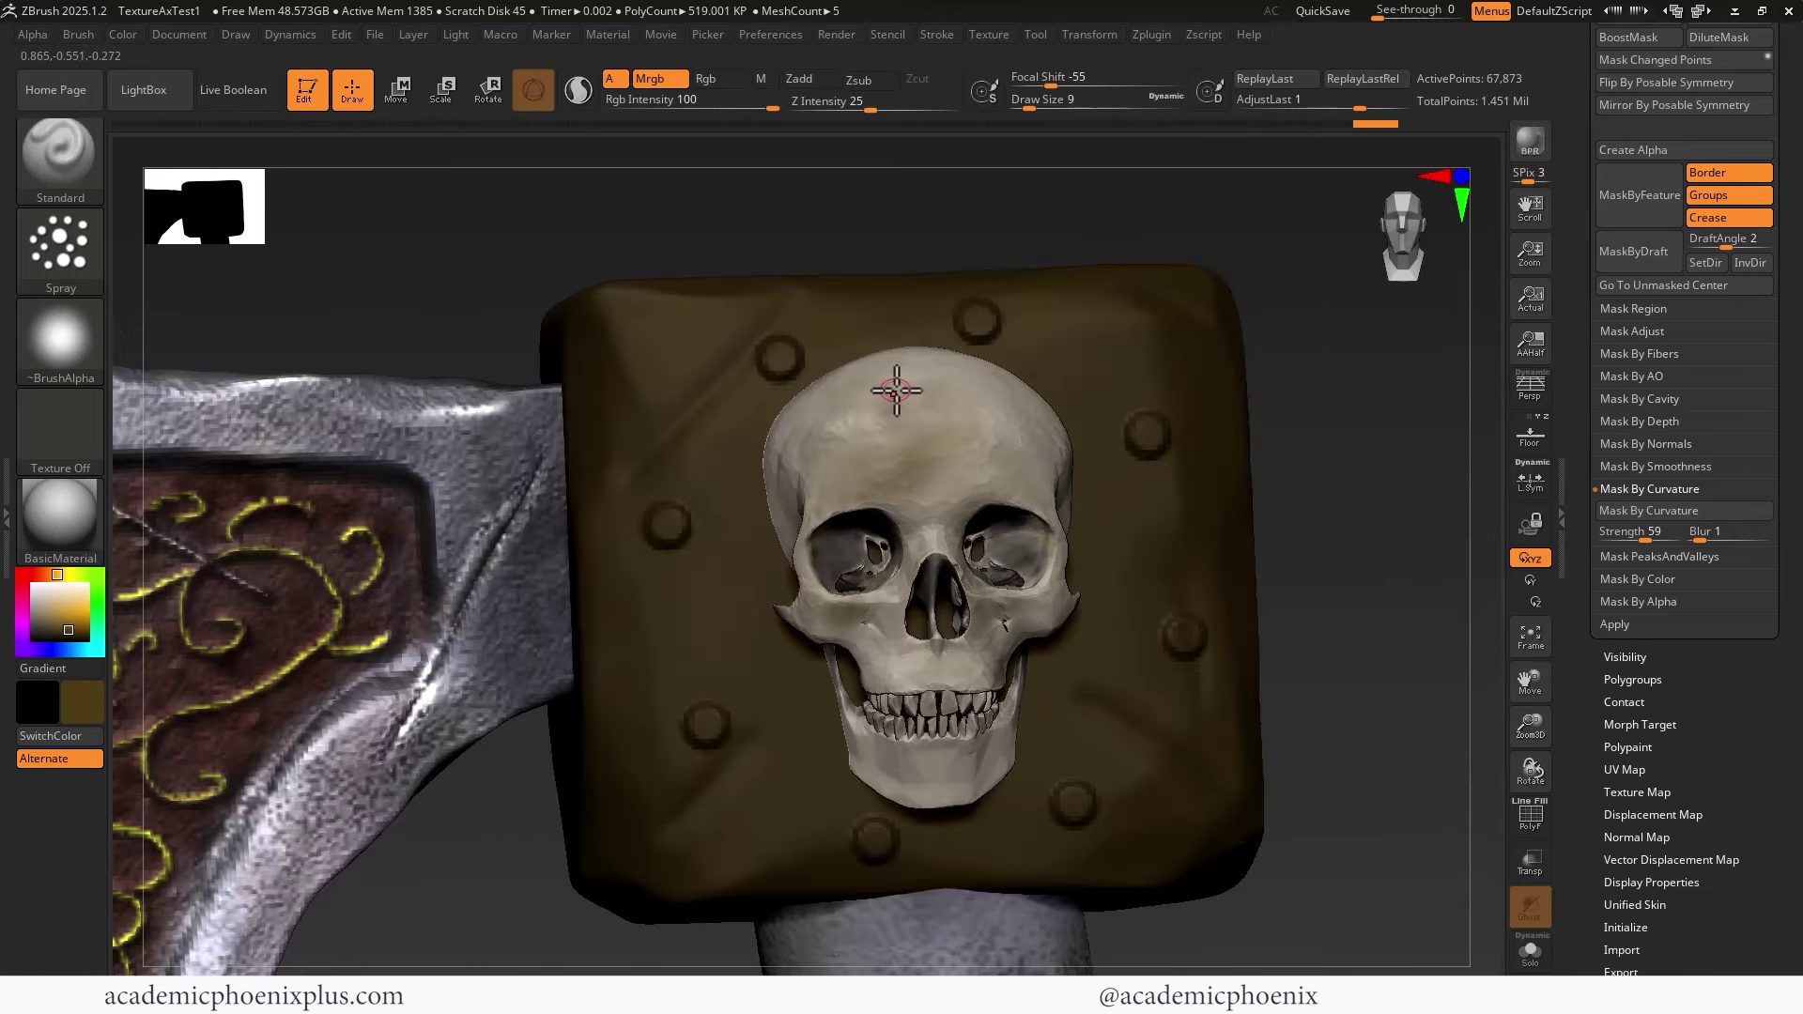
# Sample a light tan from the skull and spray it over the bone at draw size 22 to blend the shading
pyautogui.press('c')
pyautogui.press('c')
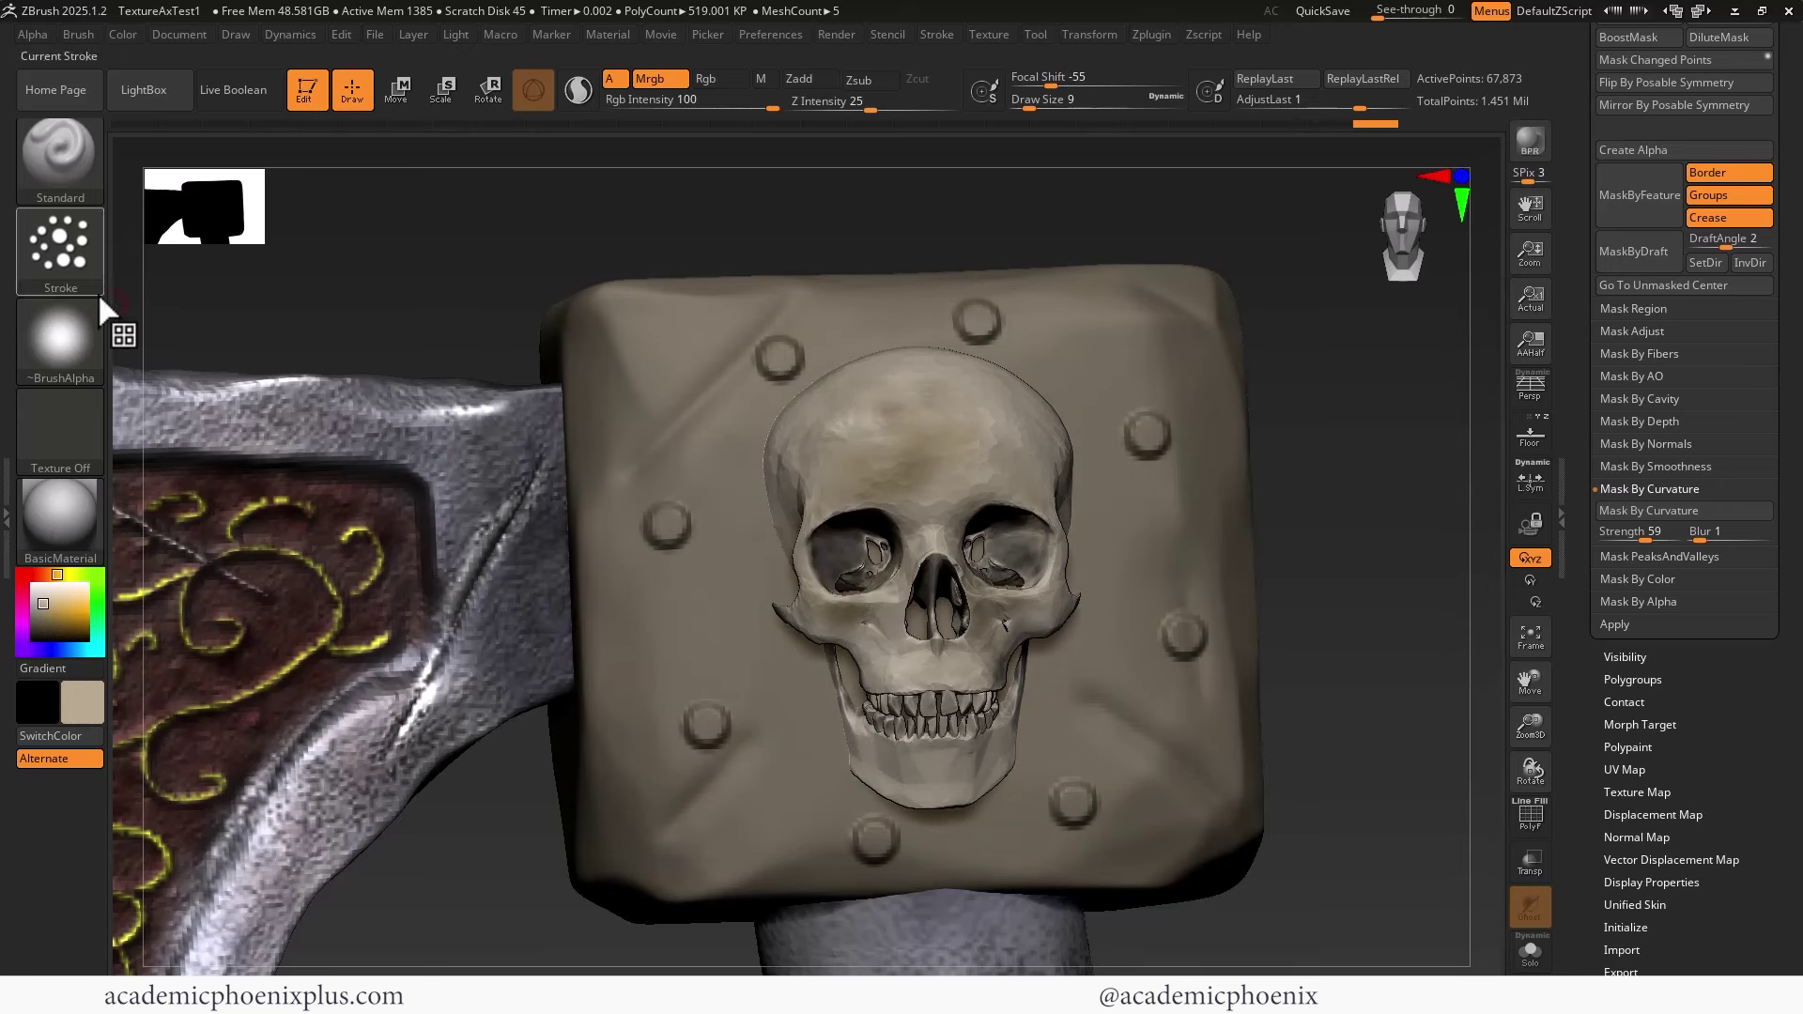
pyautogui.press(']')
pyautogui.press(']')
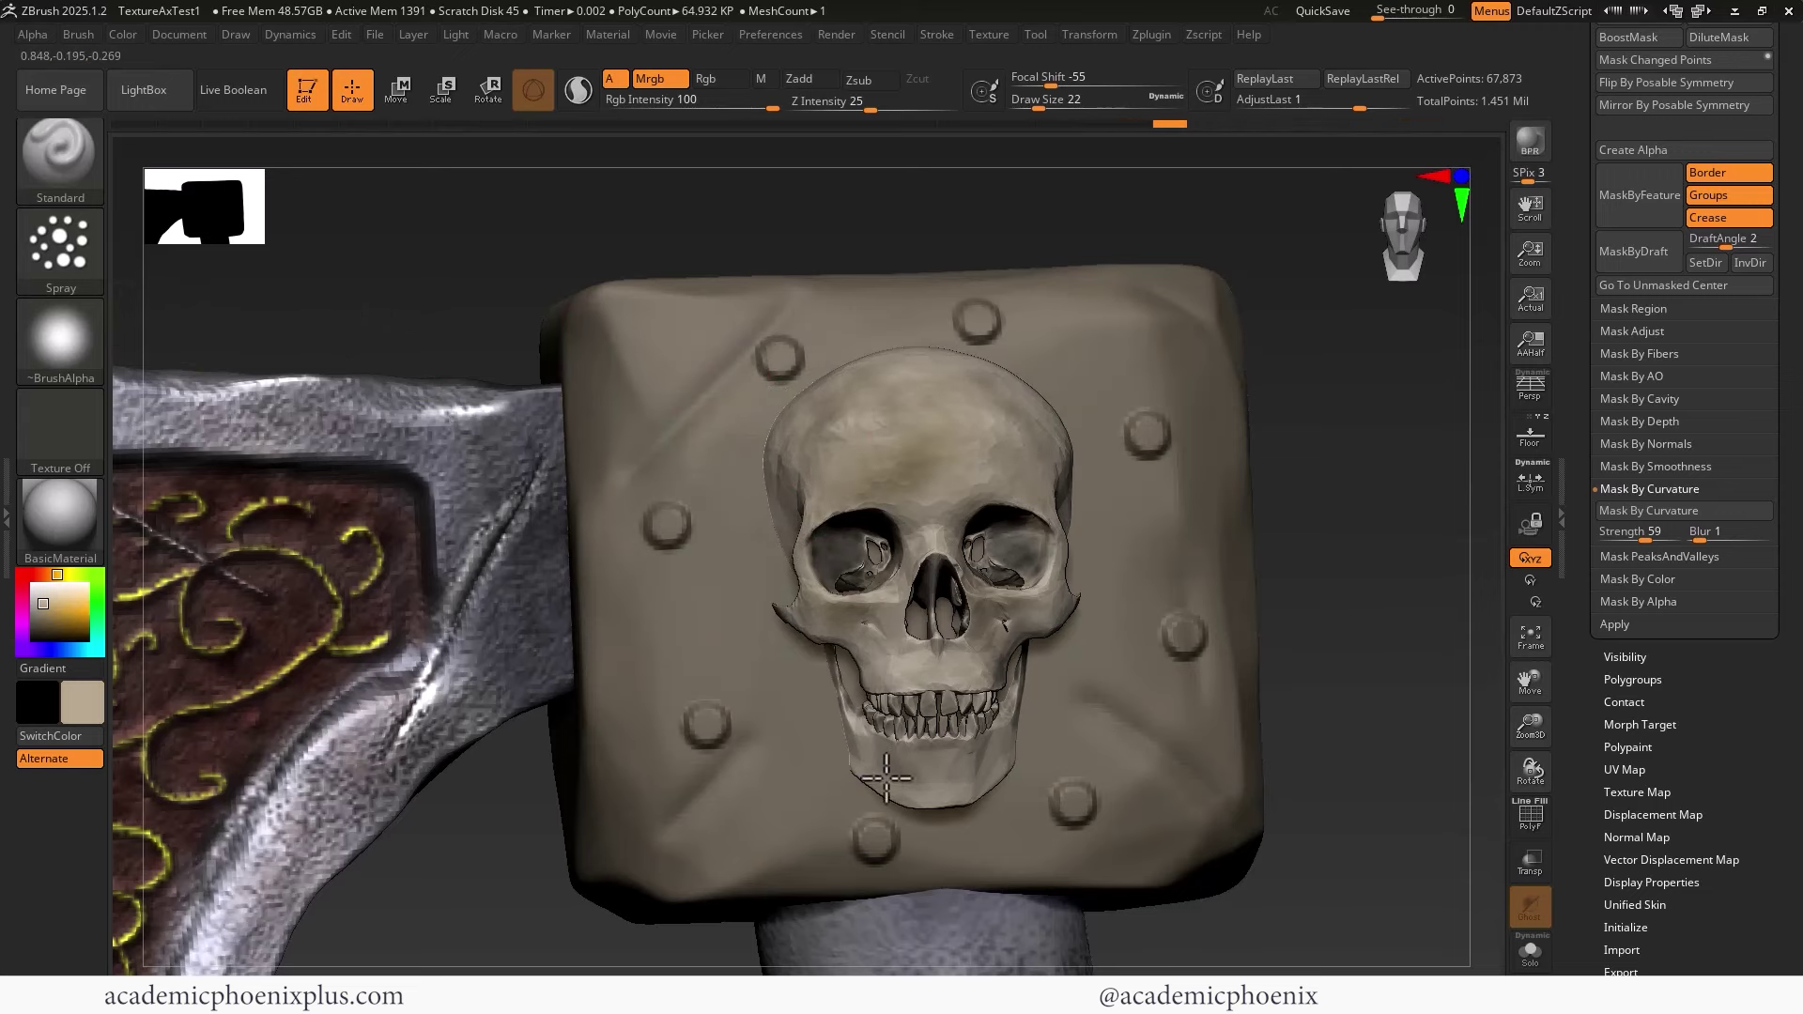
# Switch to the Dots stroke and paint one upper front tooth golden yellow at draw size 3
pyautogui.moveTo(1413, 615); pyautogui.dragTo(1319, 605)
pyautogui.moveTo(1129, 211); pyautogui.dragTo(514, 844)
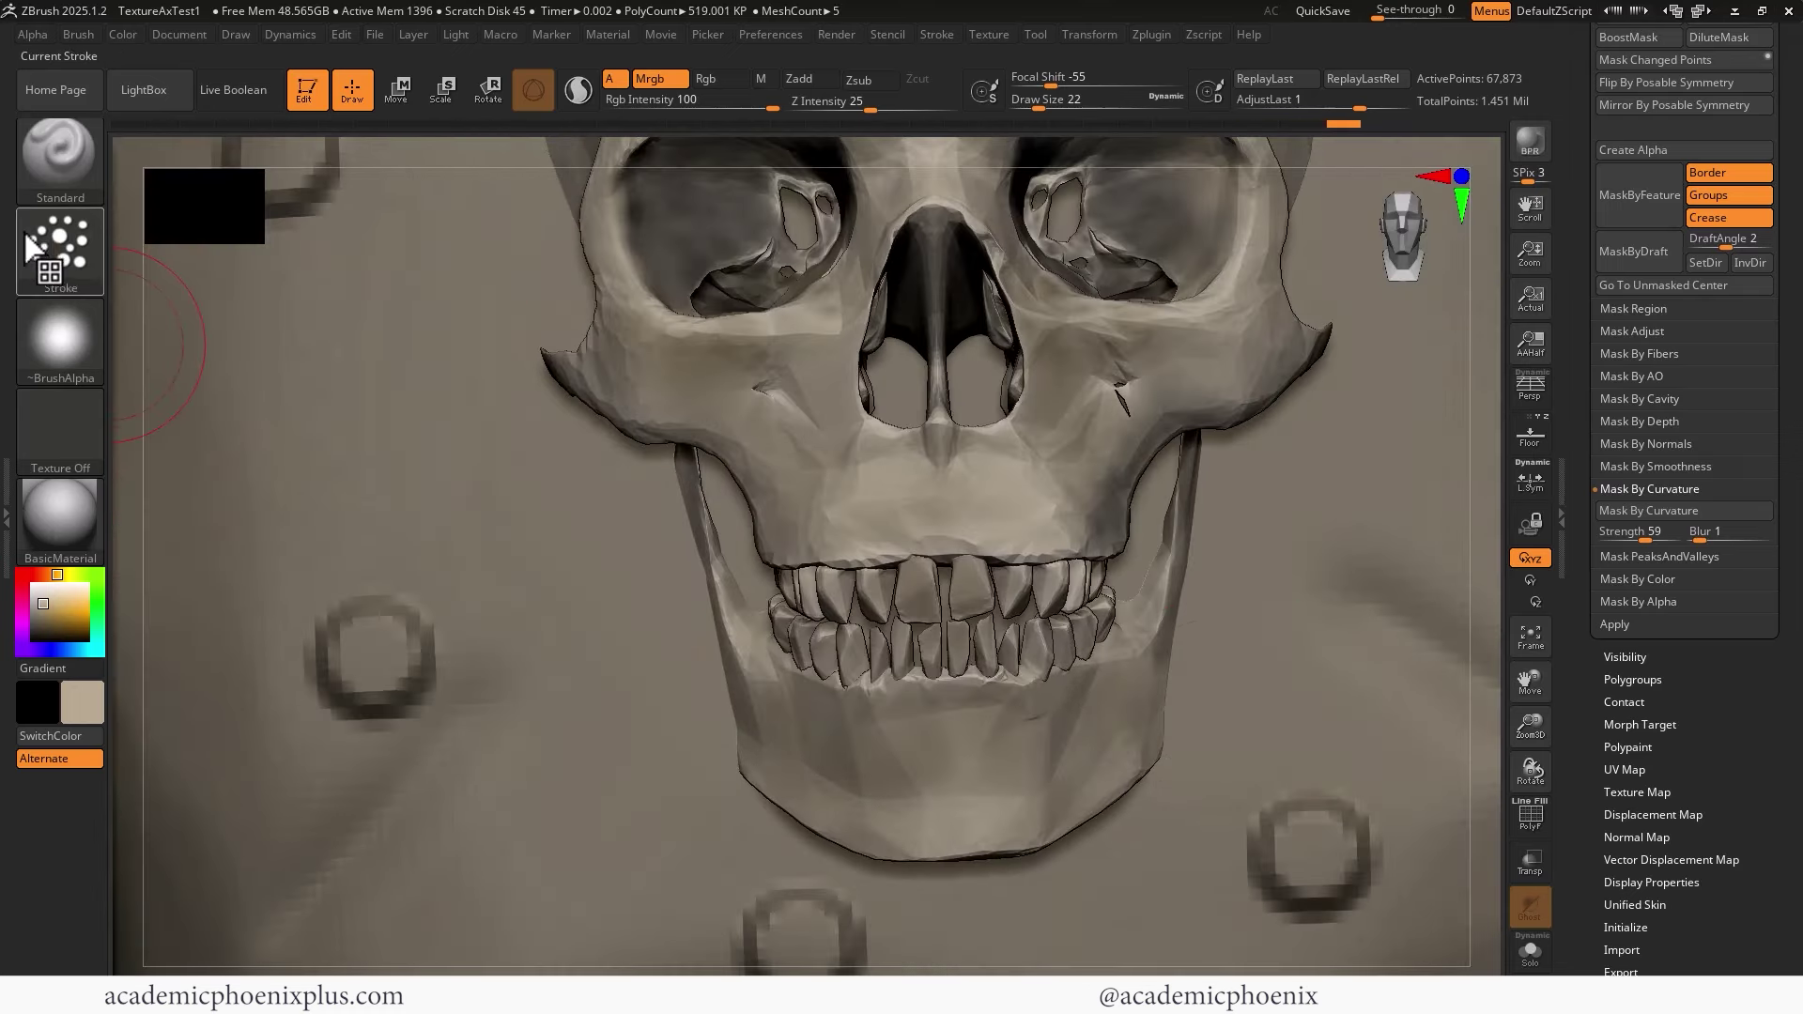
pyautogui.click(33, 249)
pyautogui.click(199, 268)
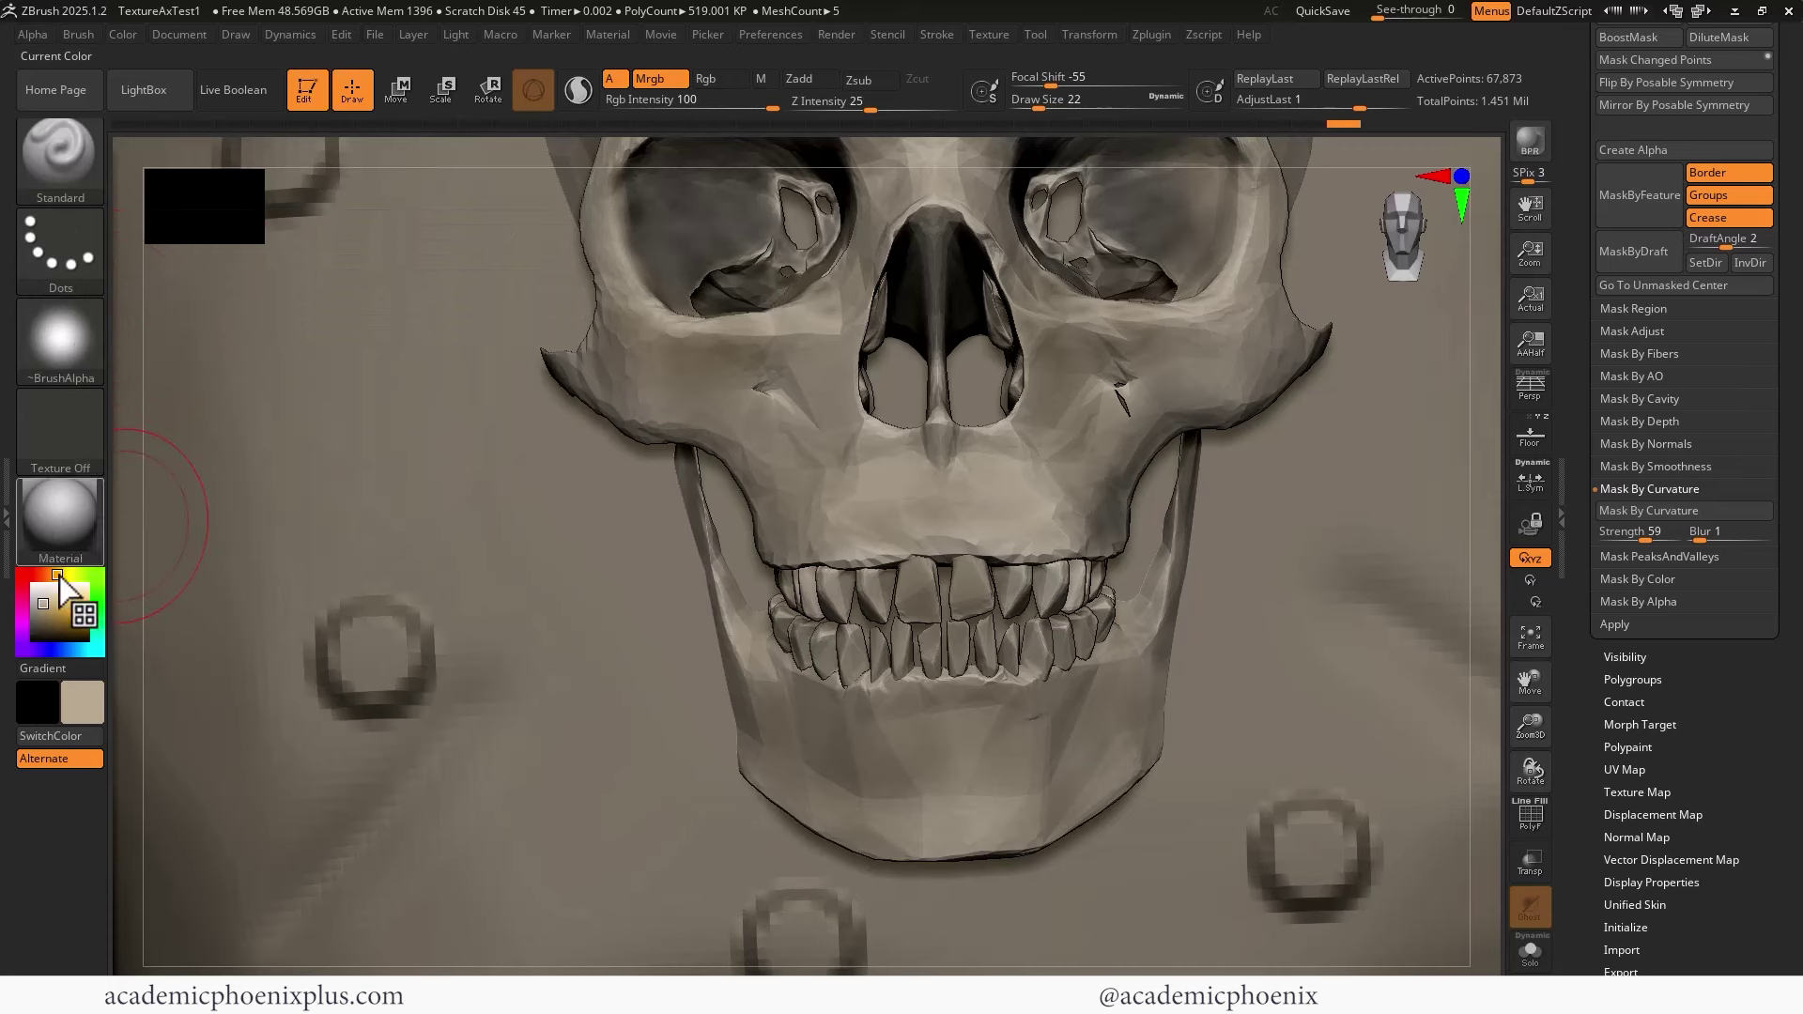
pyautogui.click(74, 616)
pyautogui.press('[')
pyautogui.press('[')
pyautogui.press('[')
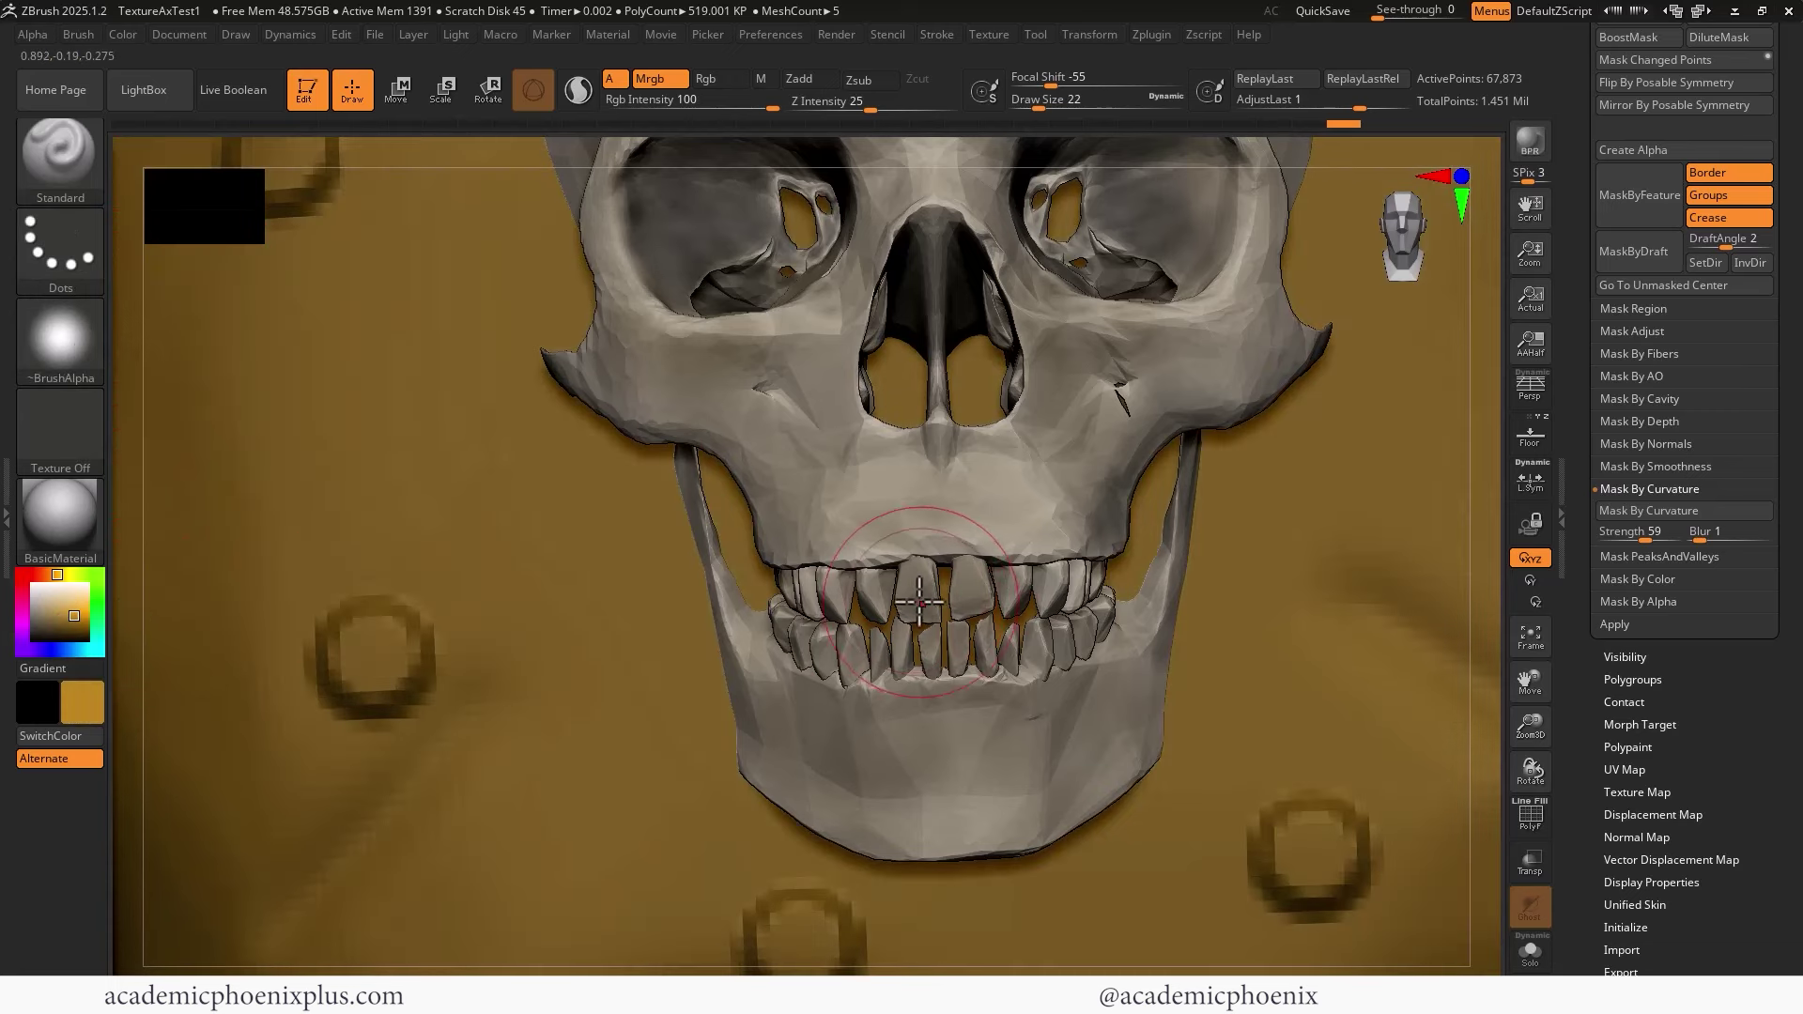
pyautogui.press('[')
pyautogui.press('[')
pyautogui.moveTo(924, 589)
pyautogui.mouseDown()
pyautogui.moveTo(926, 567)
pyautogui.moveTo(918, 601)
pyautogui.mouseUp()
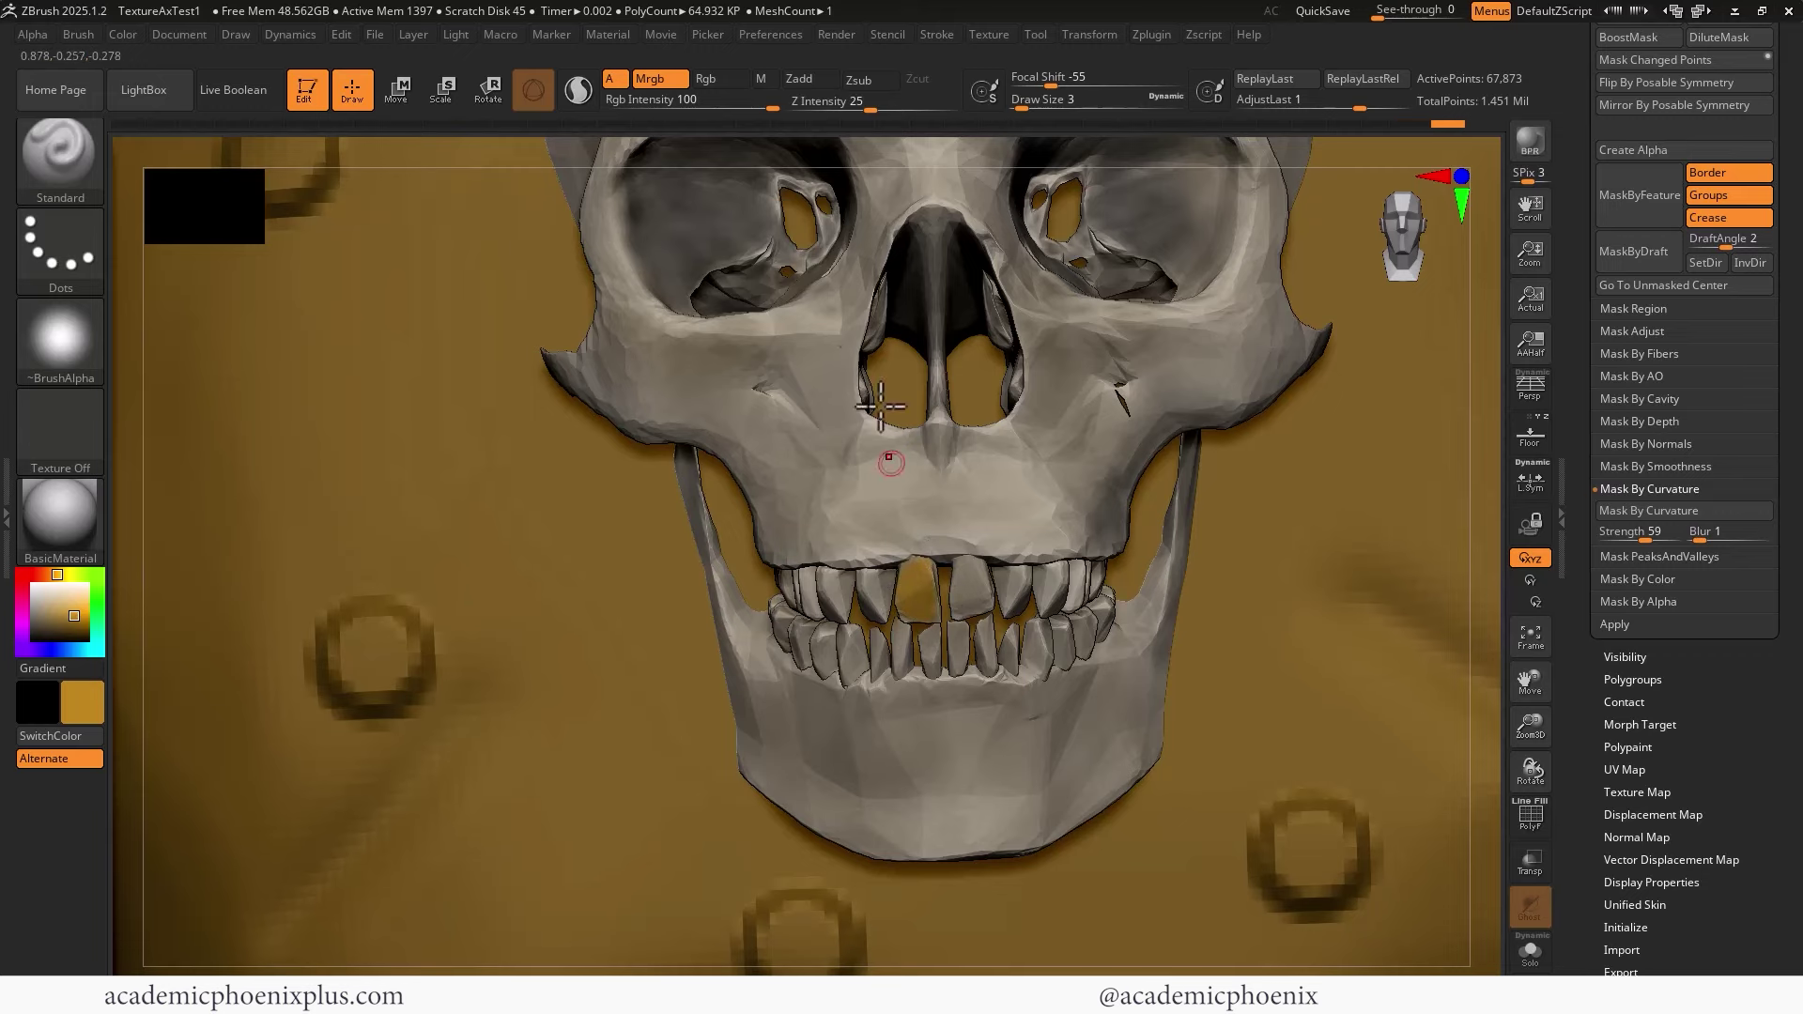
# Paint the MatCap Gold material onto the yellow front tooth
pyautogui.click(68, 516)
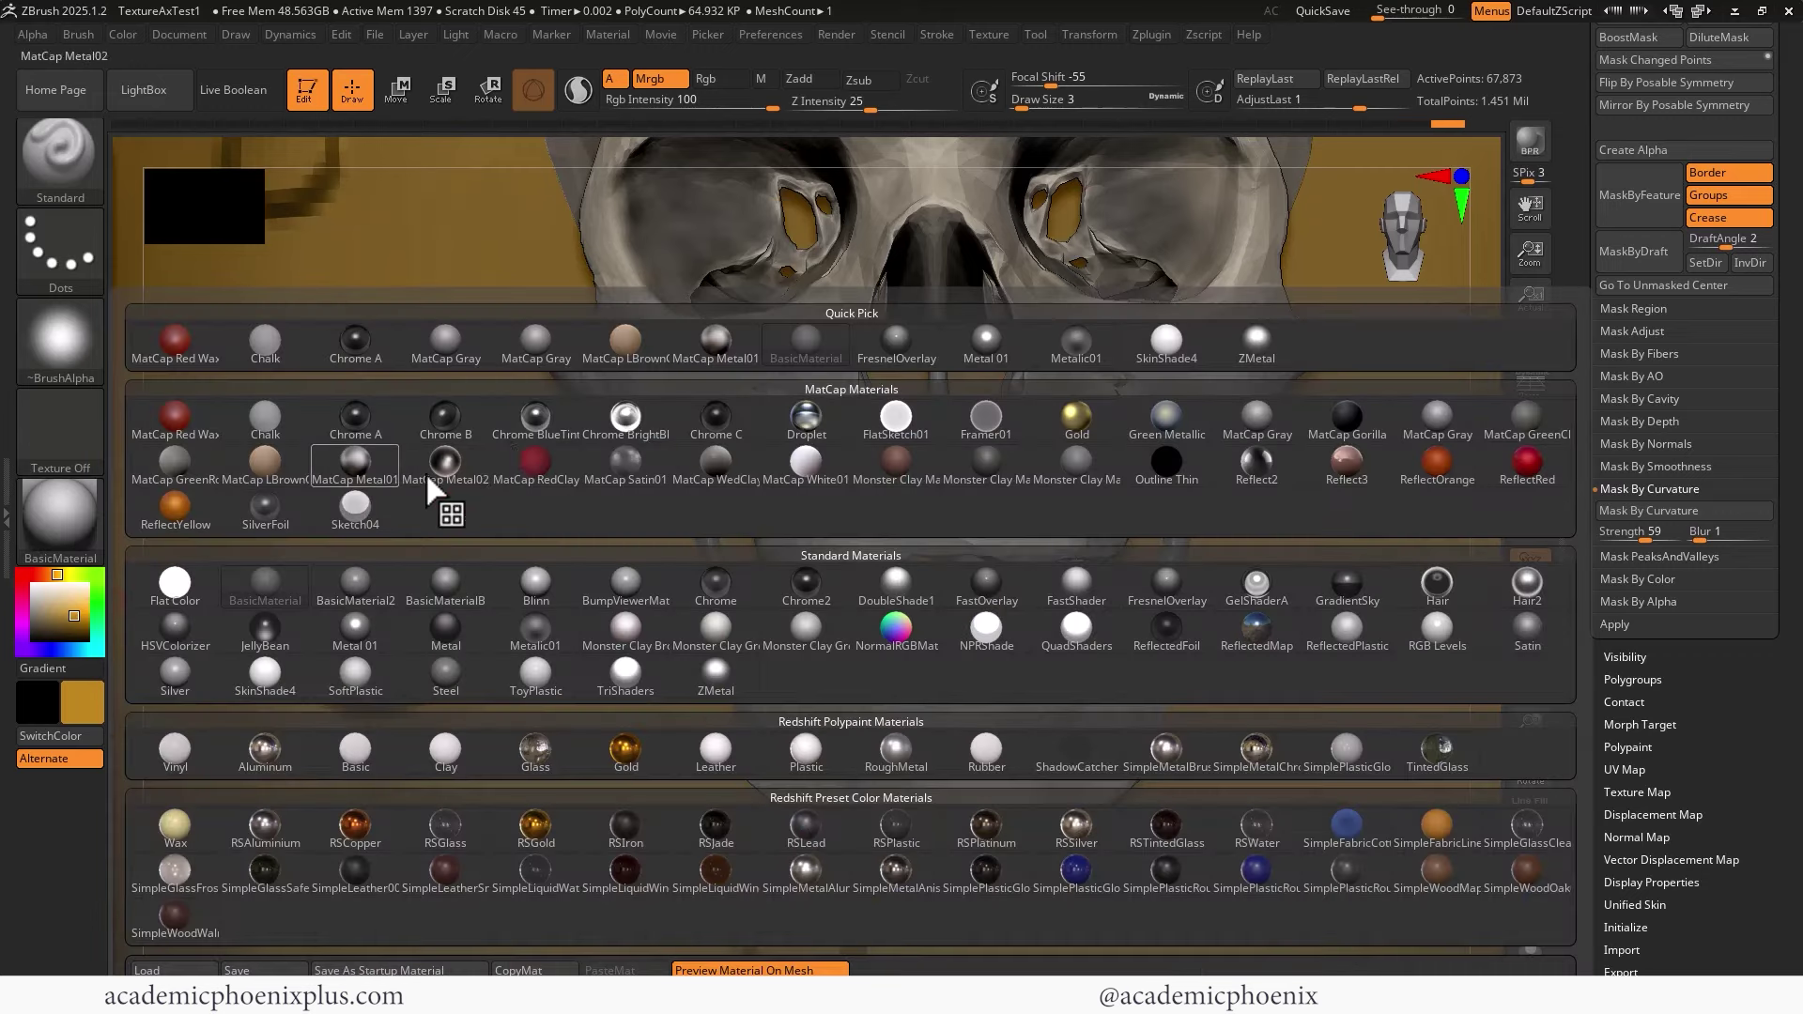
pyautogui.click(1069, 413)
pyautogui.moveTo(905, 578); pyautogui.dragTo(912, 587)
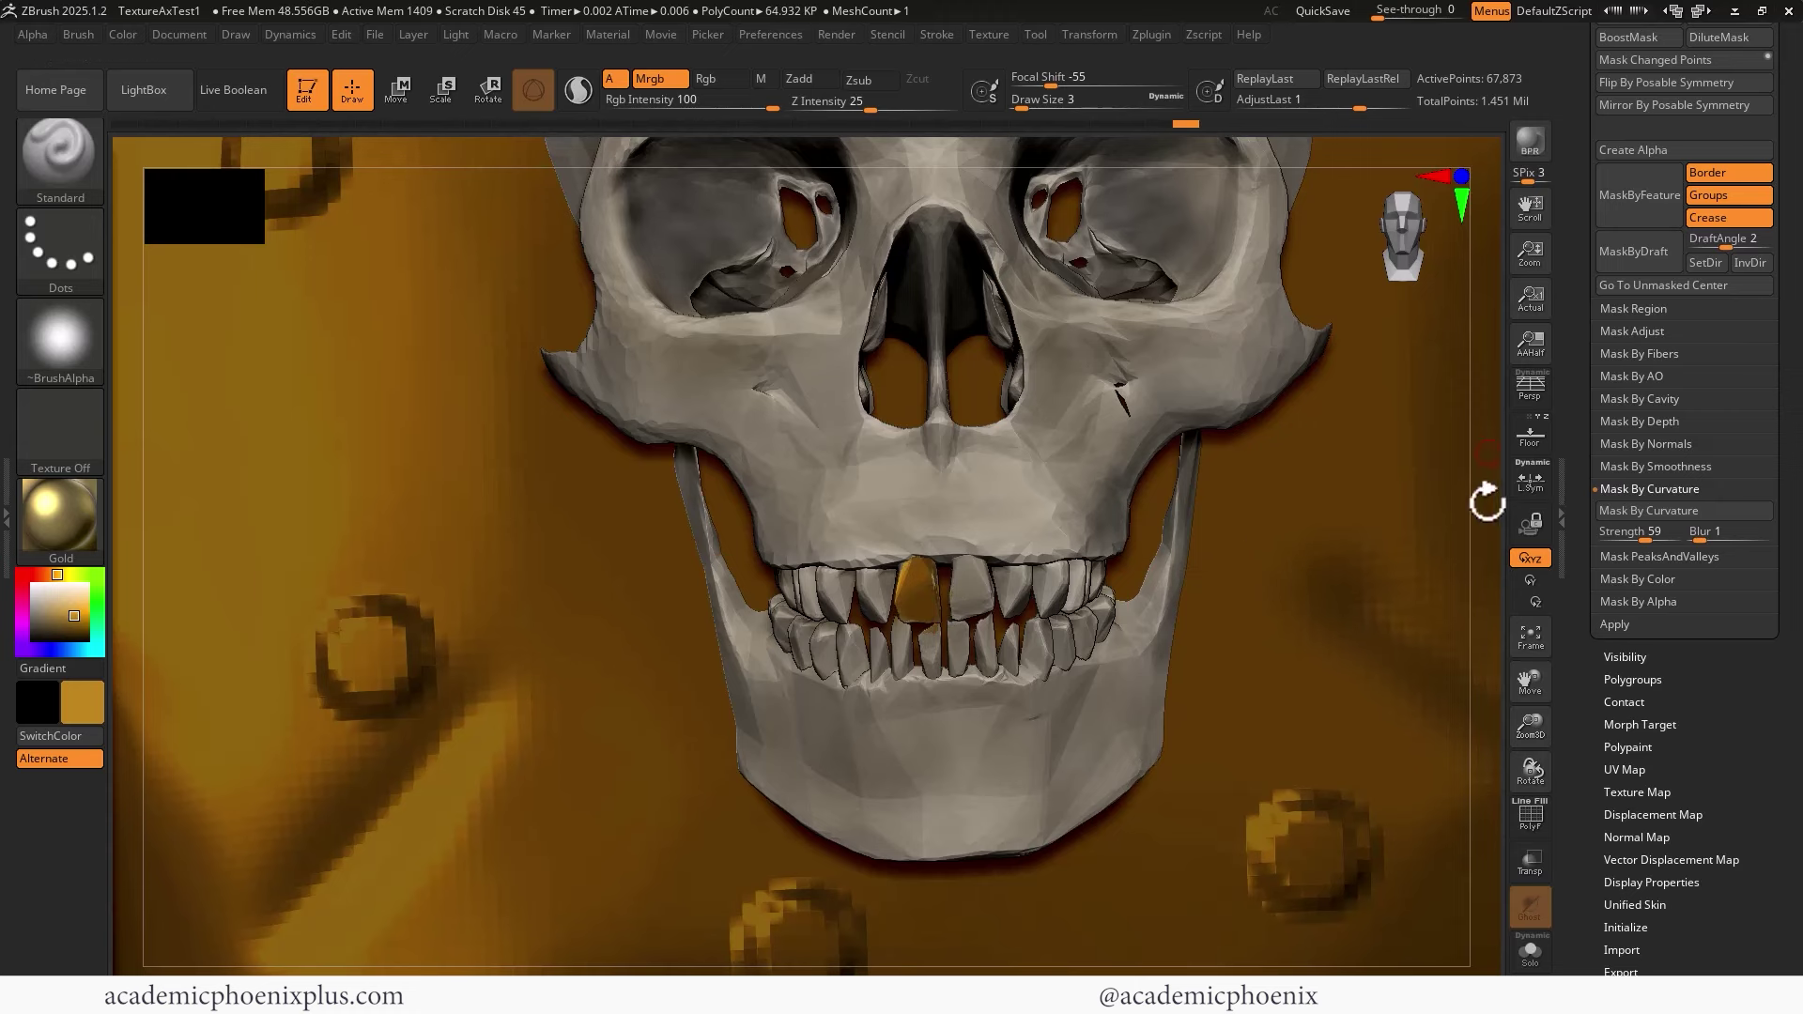
pyautogui.moveTo(1533, 772); pyautogui.dragTo(1464, 779)
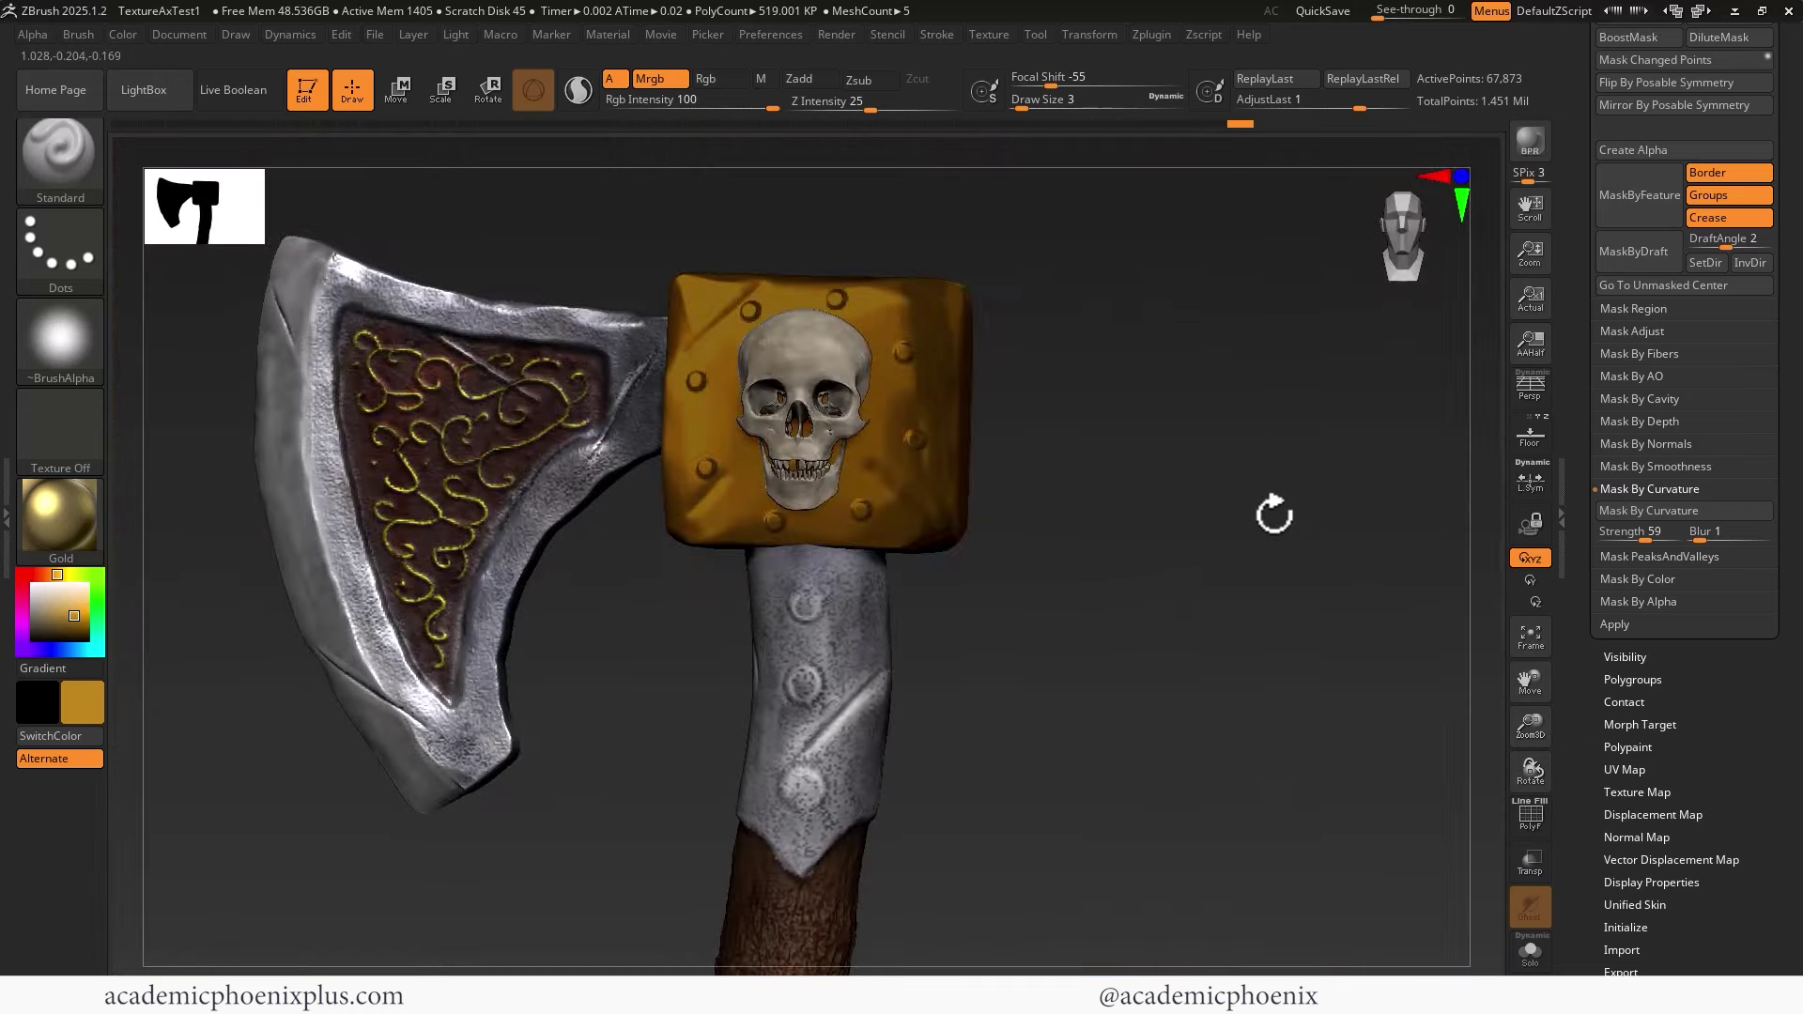
pyautogui.moveTo(1569, 338); pyautogui.dragTo(1569, 491)
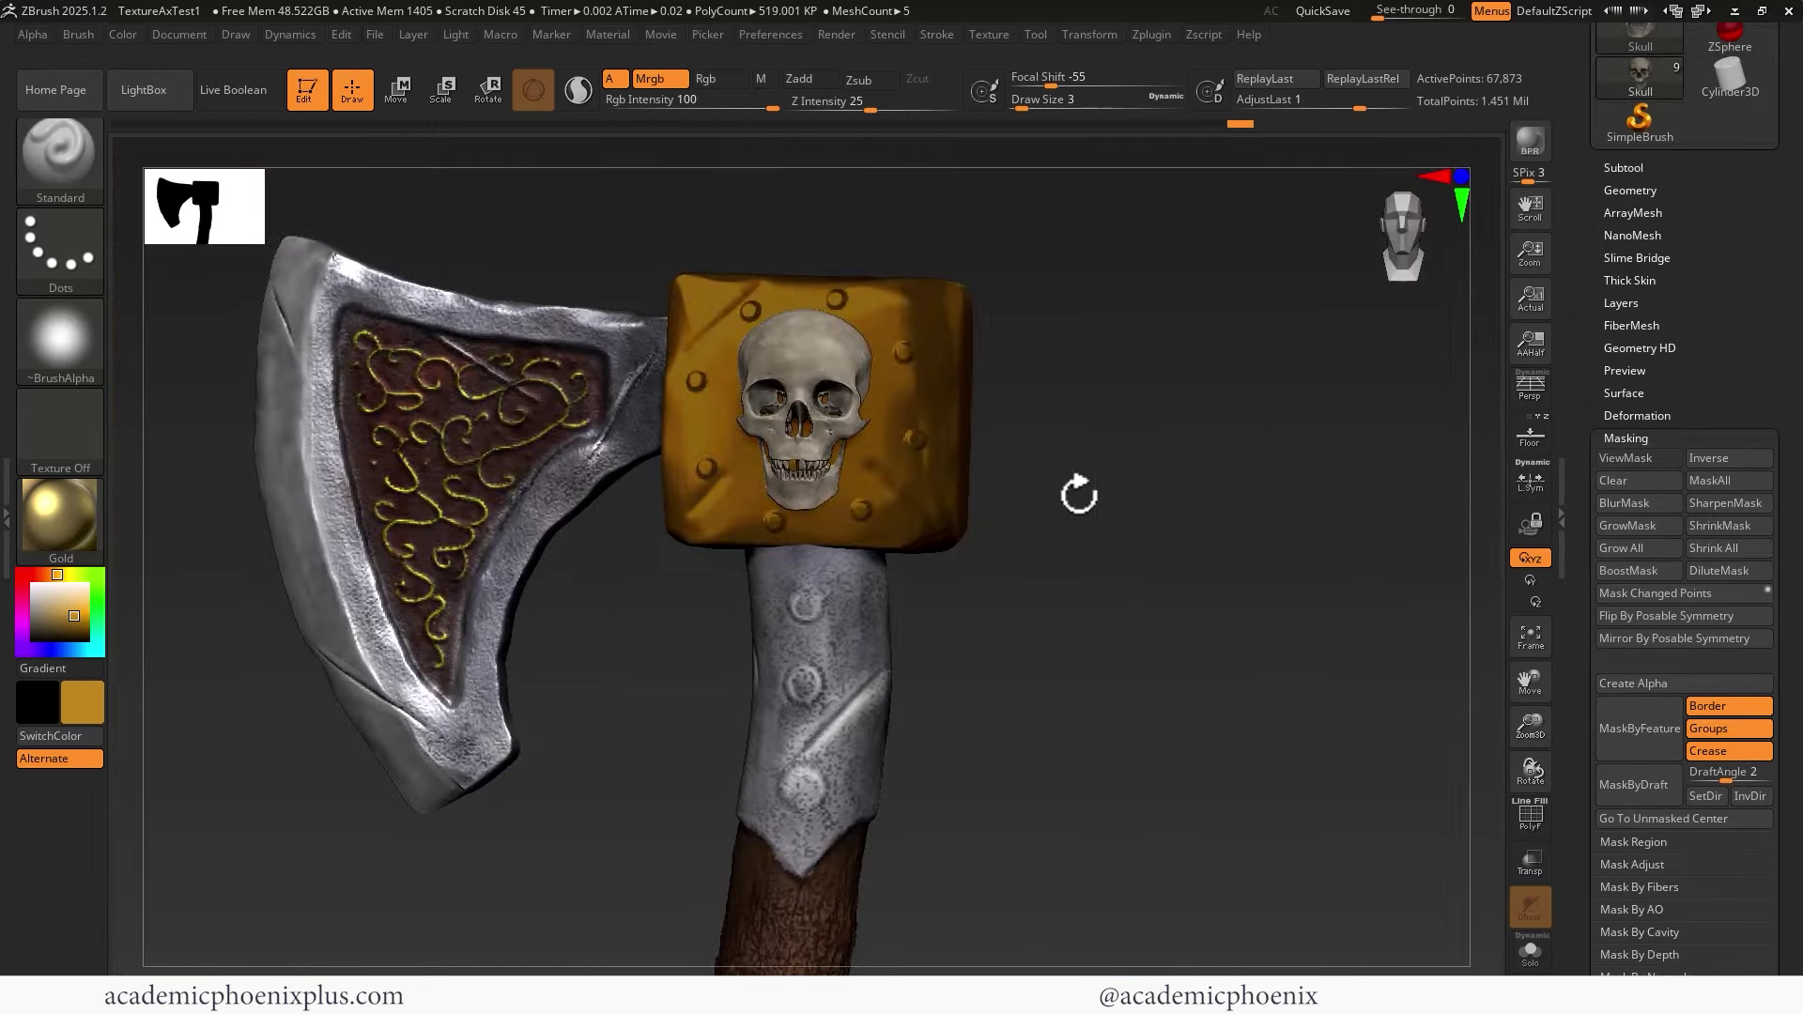
# Fill the hammer-side block of the axe head with white and the Metal 01 material
pyautogui.keyDown('alt'); pyautogui.click(899, 521); pyautogui.keyUp('alt')
pyautogui.click(77, 514)
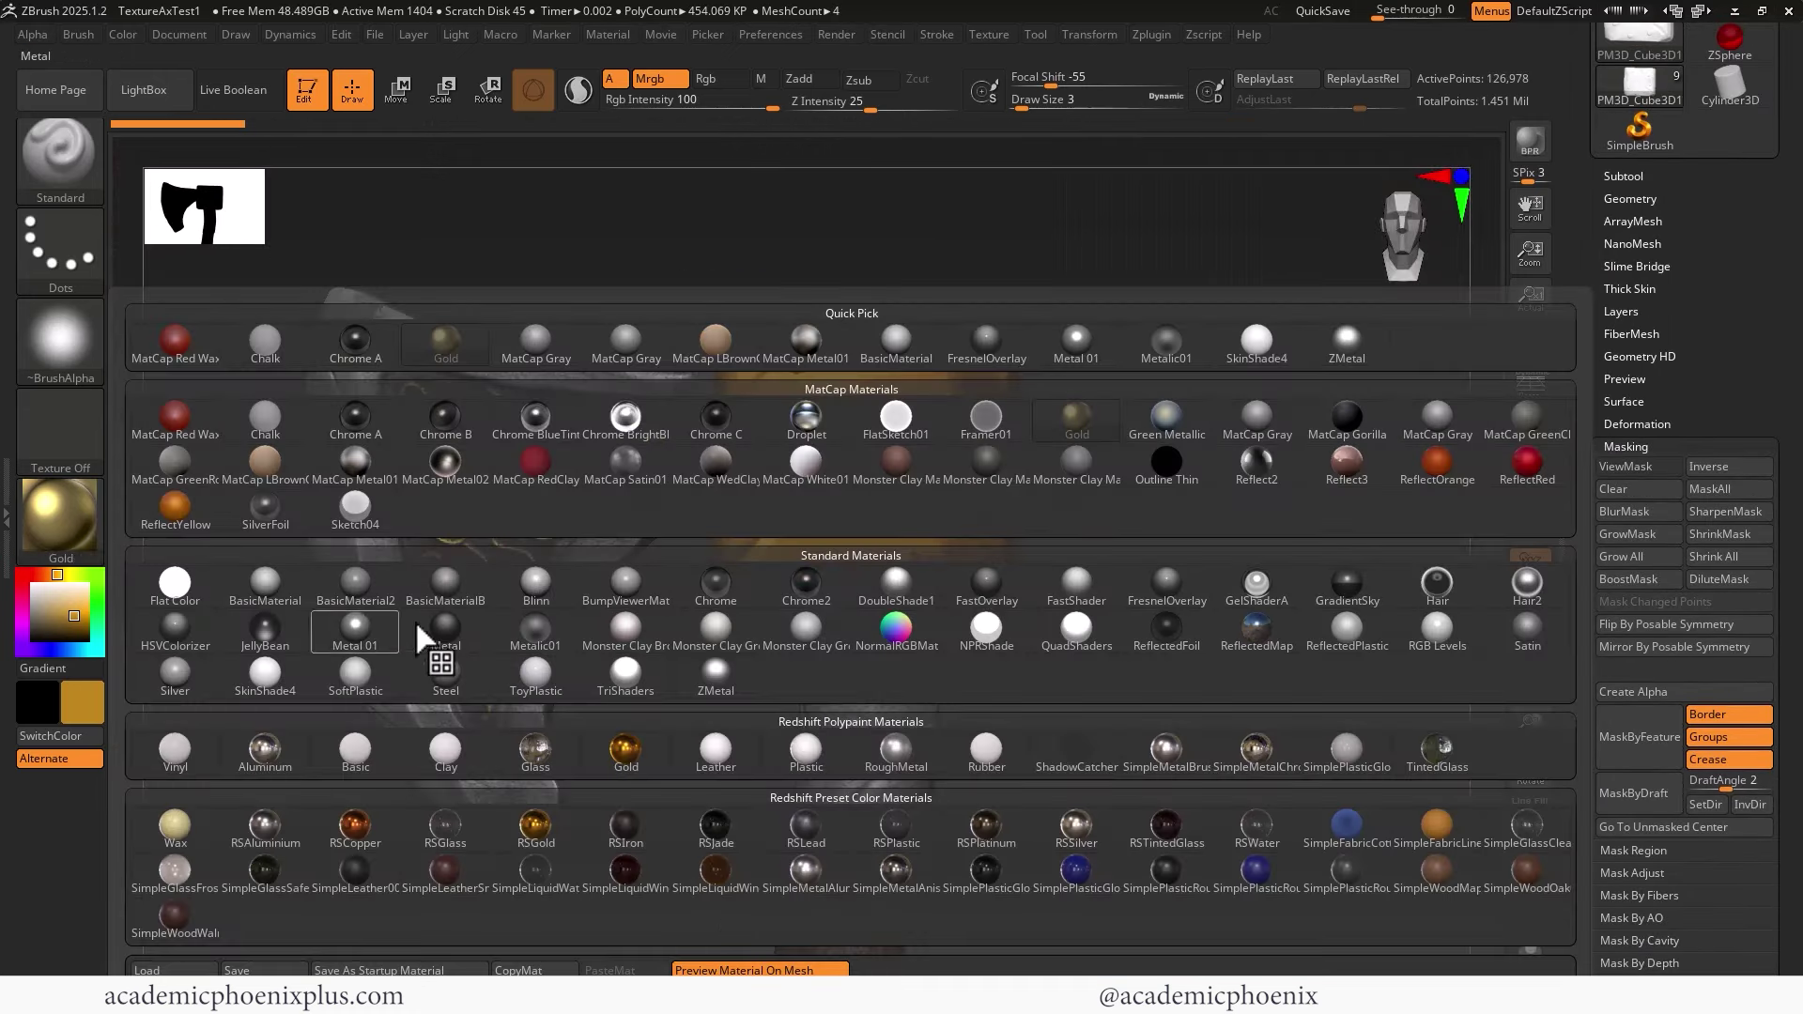
pyautogui.moveTo(597, 656)
pyautogui.click(355, 627)
pyautogui.click(123, 34)
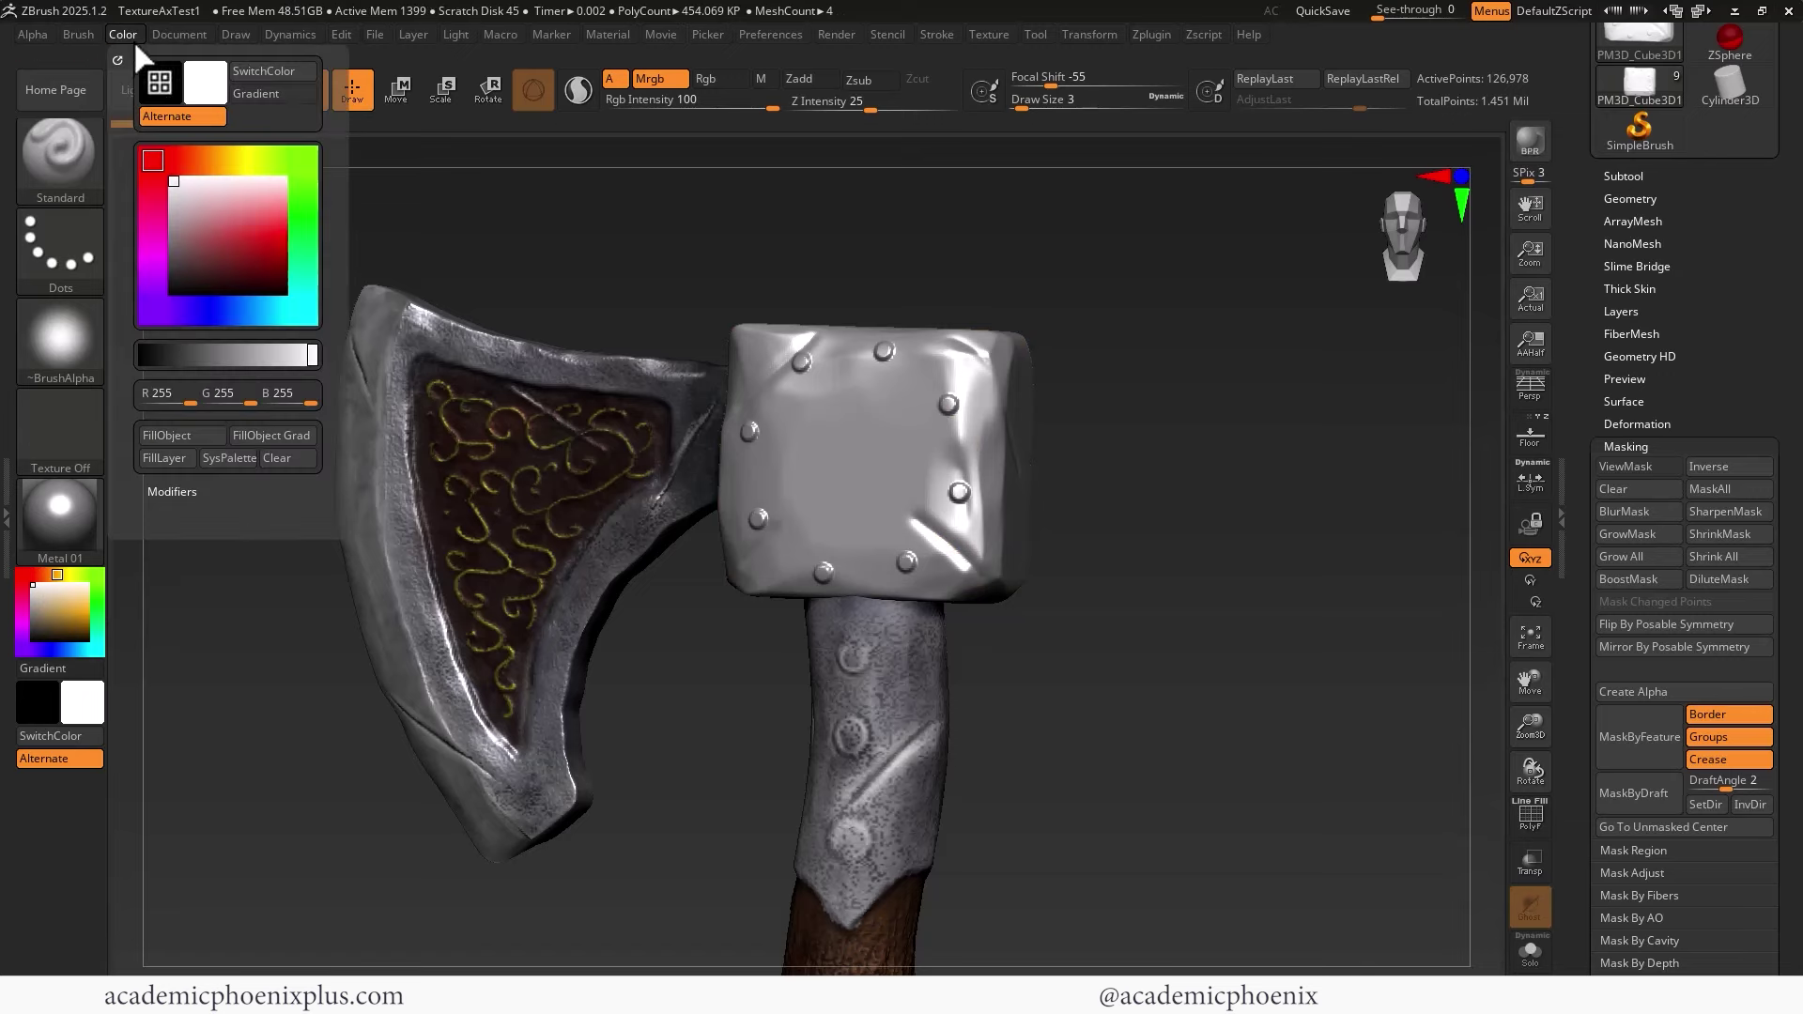
pyautogui.click(206, 437)
pyautogui.moveTo(1146, 435); pyautogui.dragTo(1206, 437)
# Add surface noise to the block with noise scale 8.68915 and strength -0.00021, and apply it to the mesh
pyautogui.moveTo(1577, 627)
pyautogui.mouseDown()
pyautogui.moveTo(1577, 538)
pyautogui.moveTo(1576, 624)
pyautogui.mouseUp()
pyautogui.click(1624, 391)
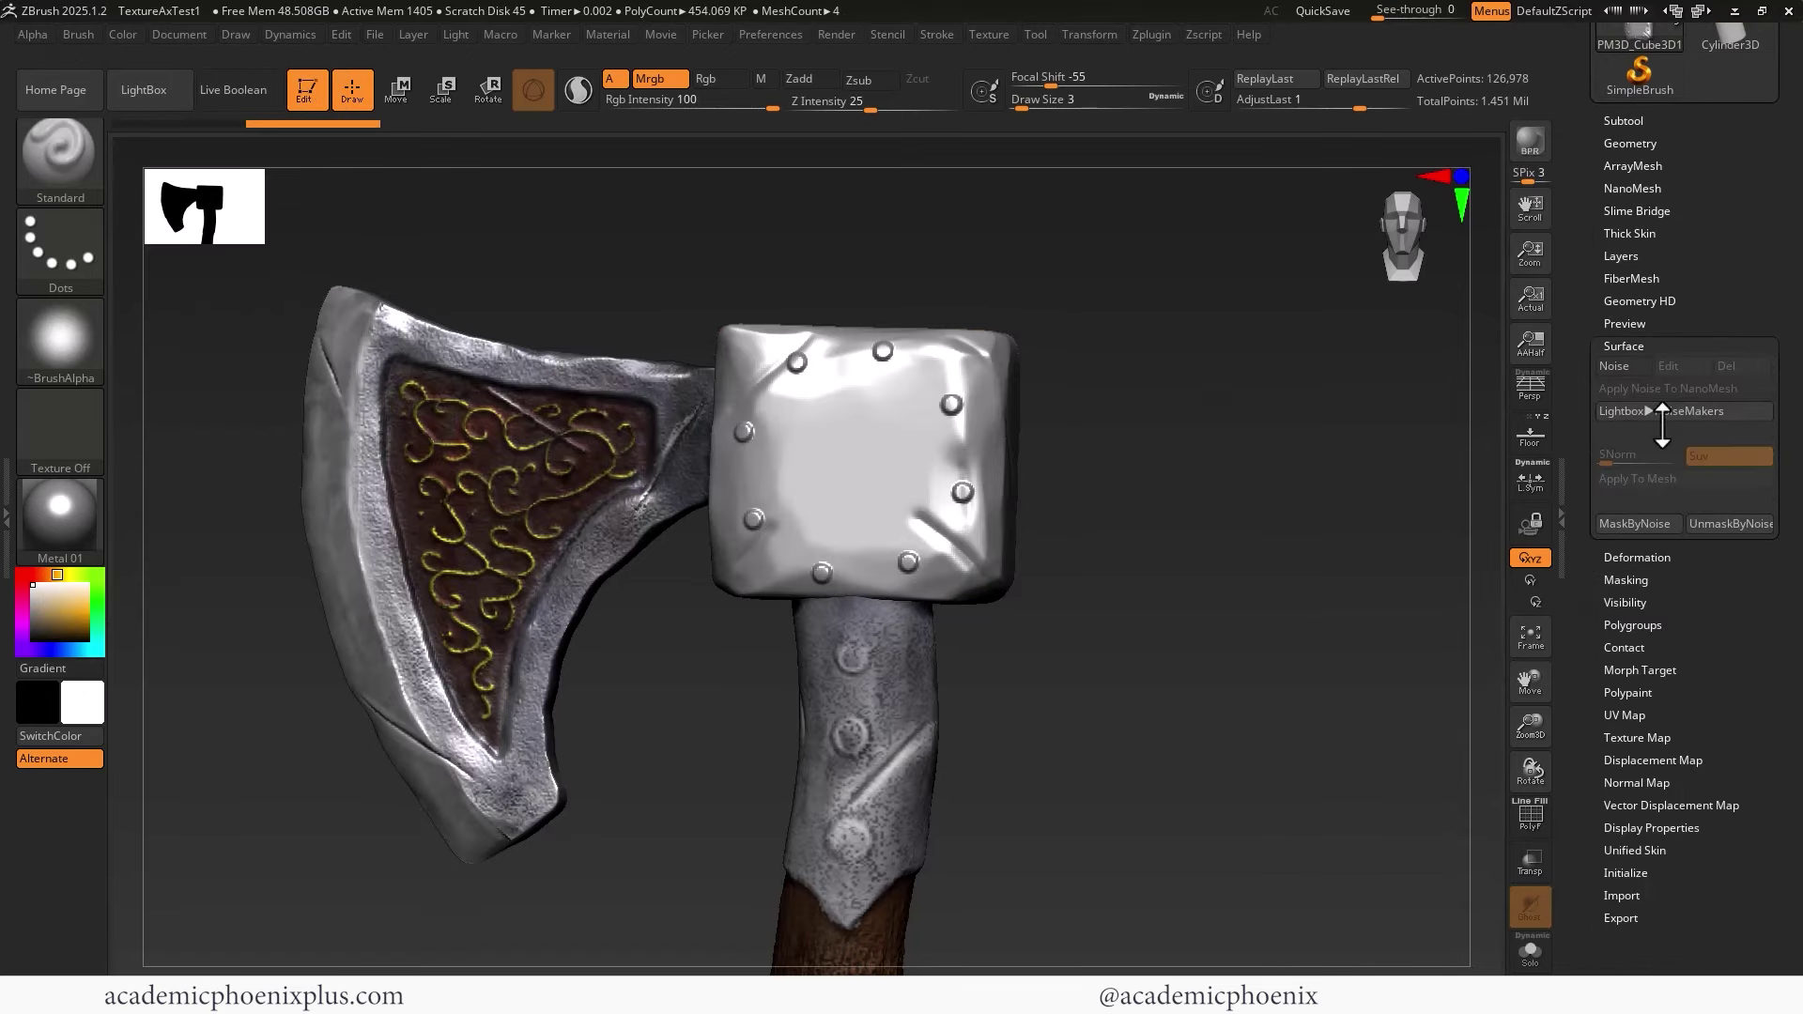
pyautogui.click(1638, 385)
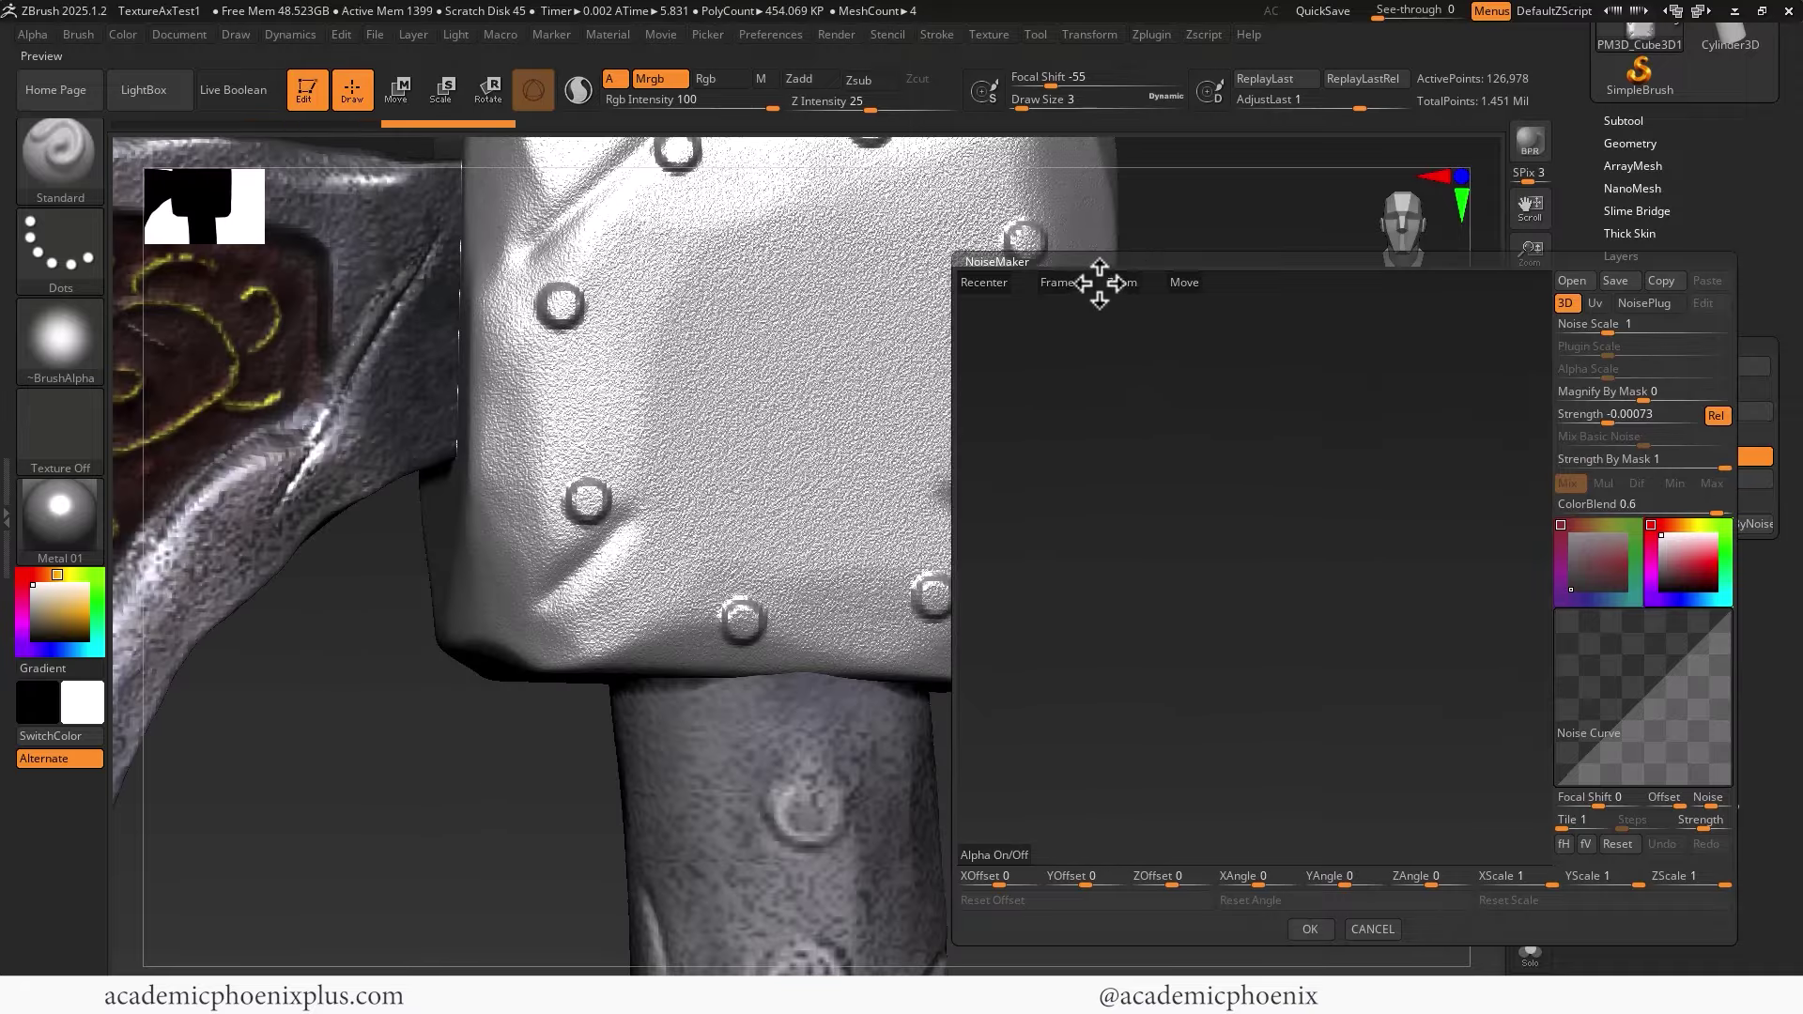
pyautogui.moveTo(1608, 331); pyautogui.dragTo(1639, 329)
pyautogui.moveTo(1608, 423); pyautogui.dragTo(1612, 423)
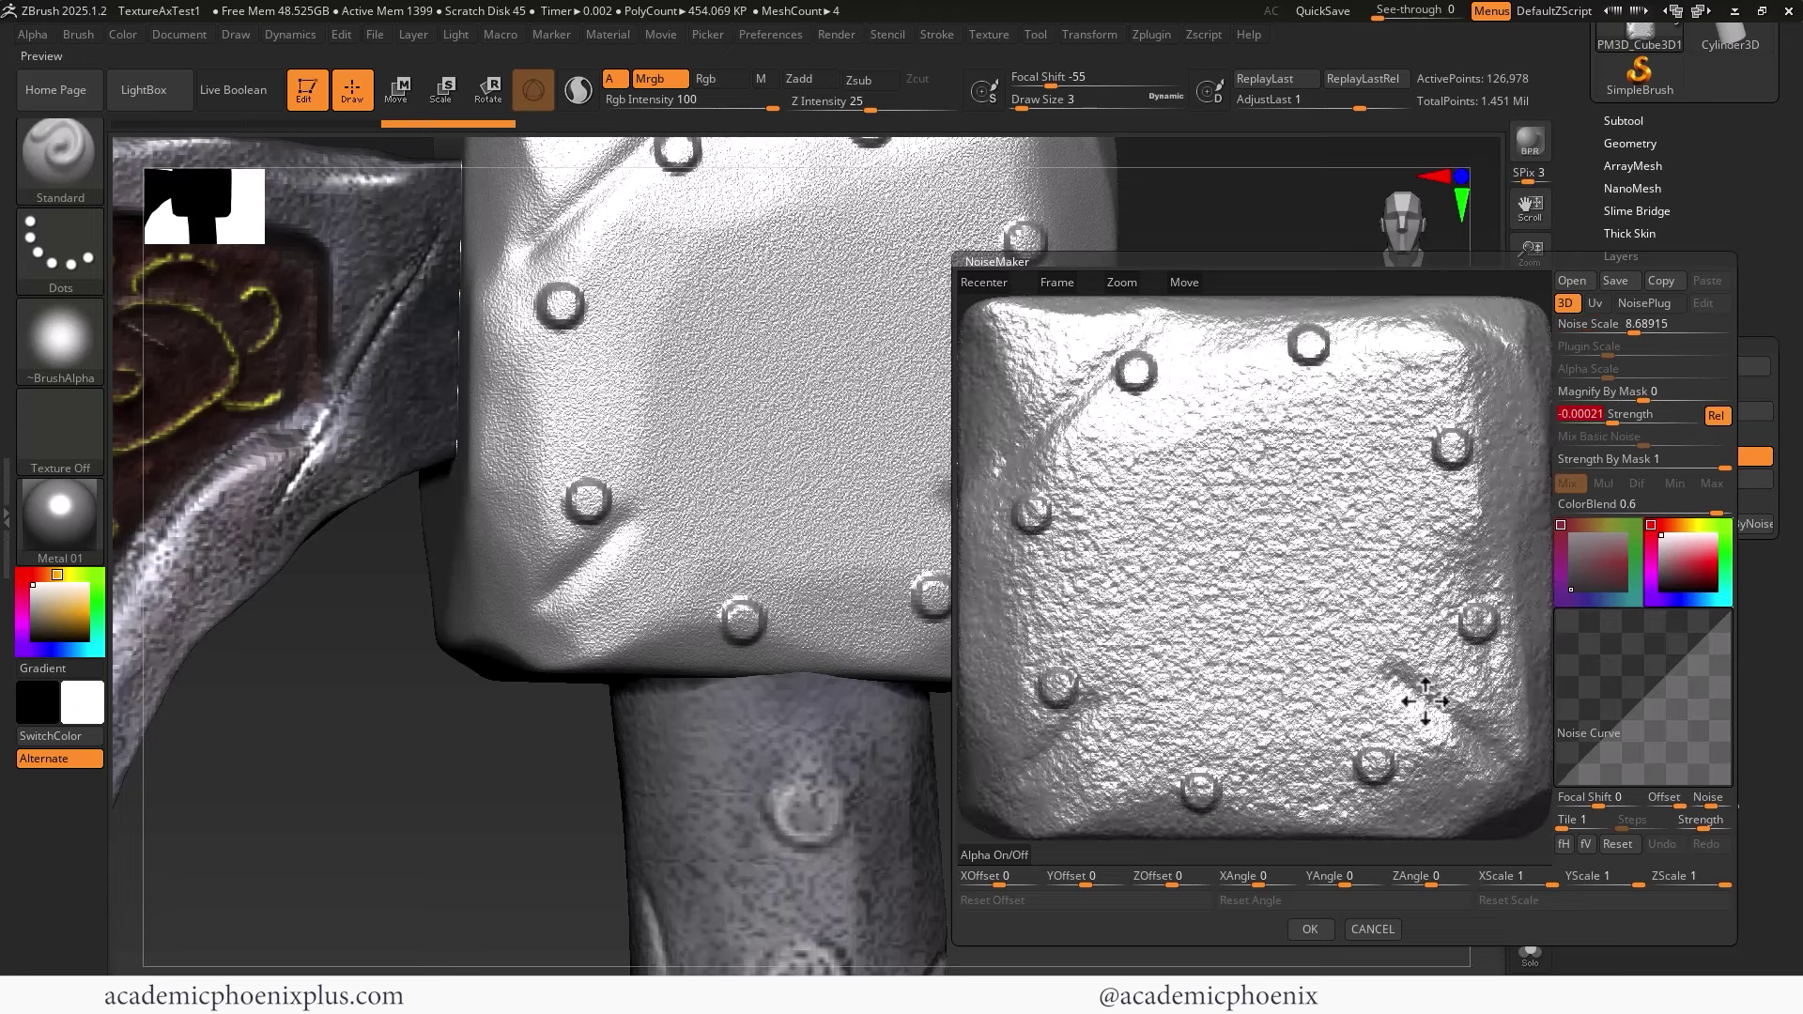
pyautogui.click(1308, 930)
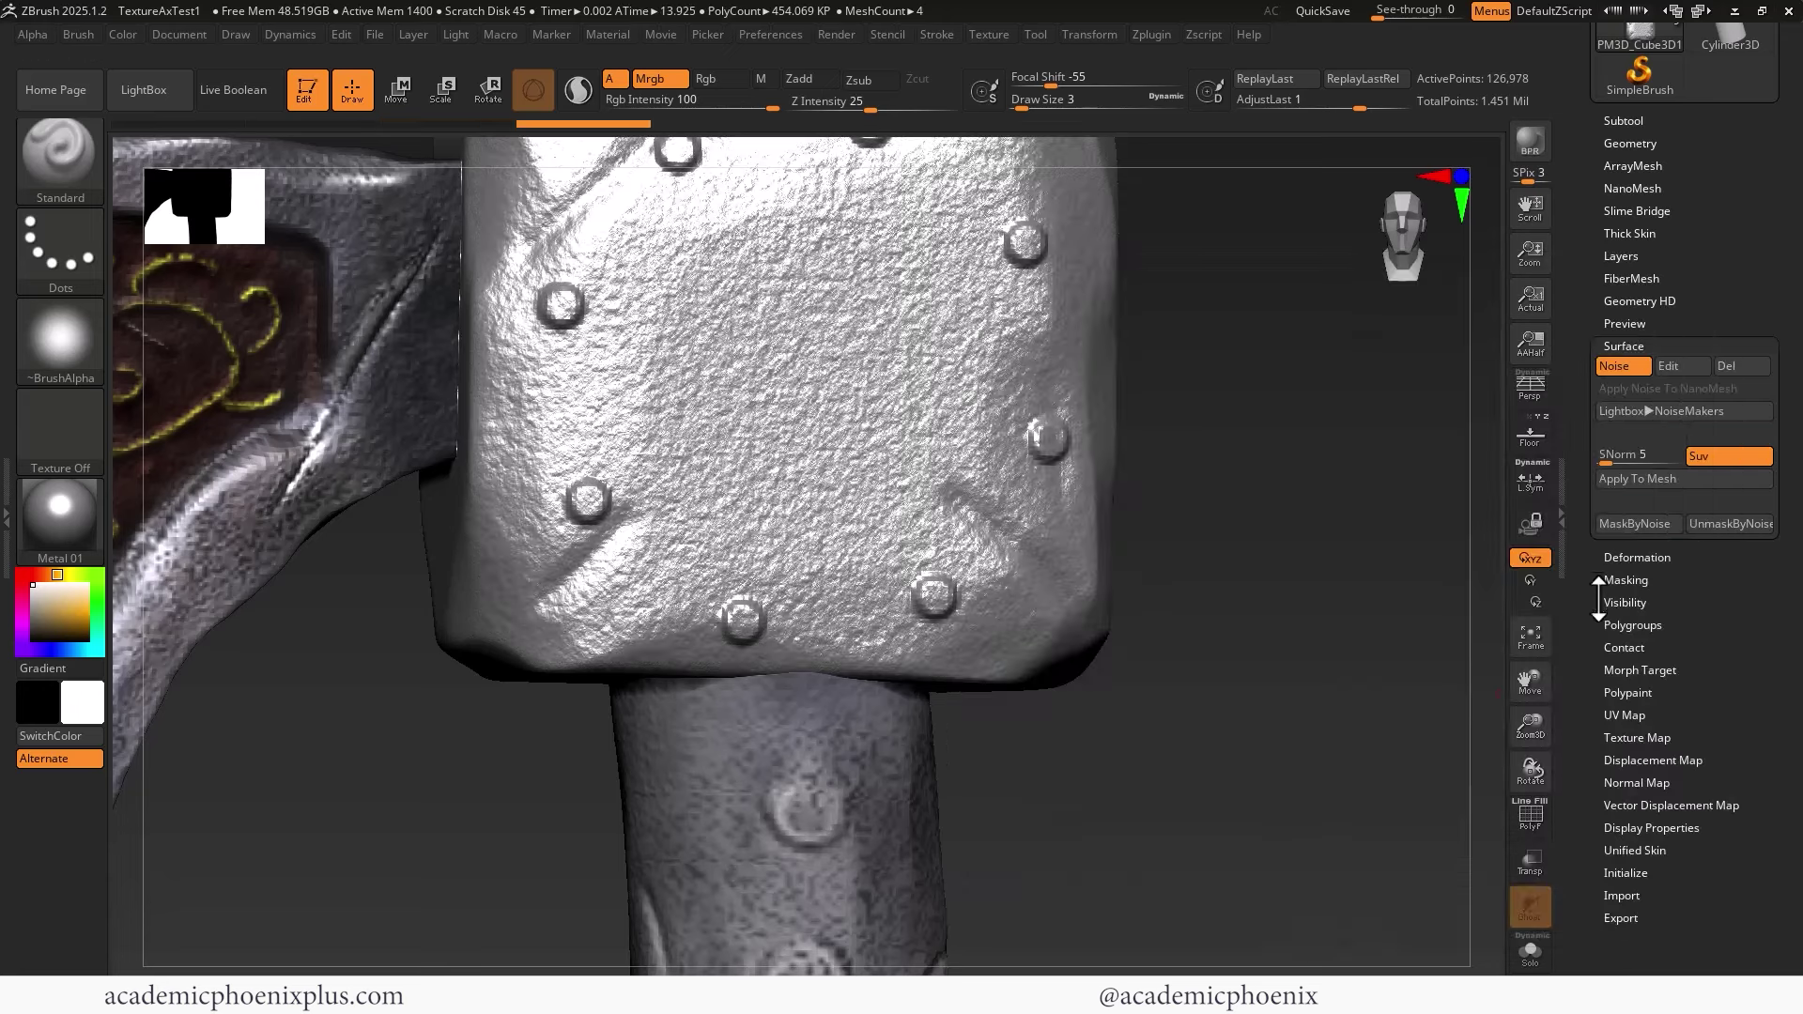
pyautogui.click(1639, 482)
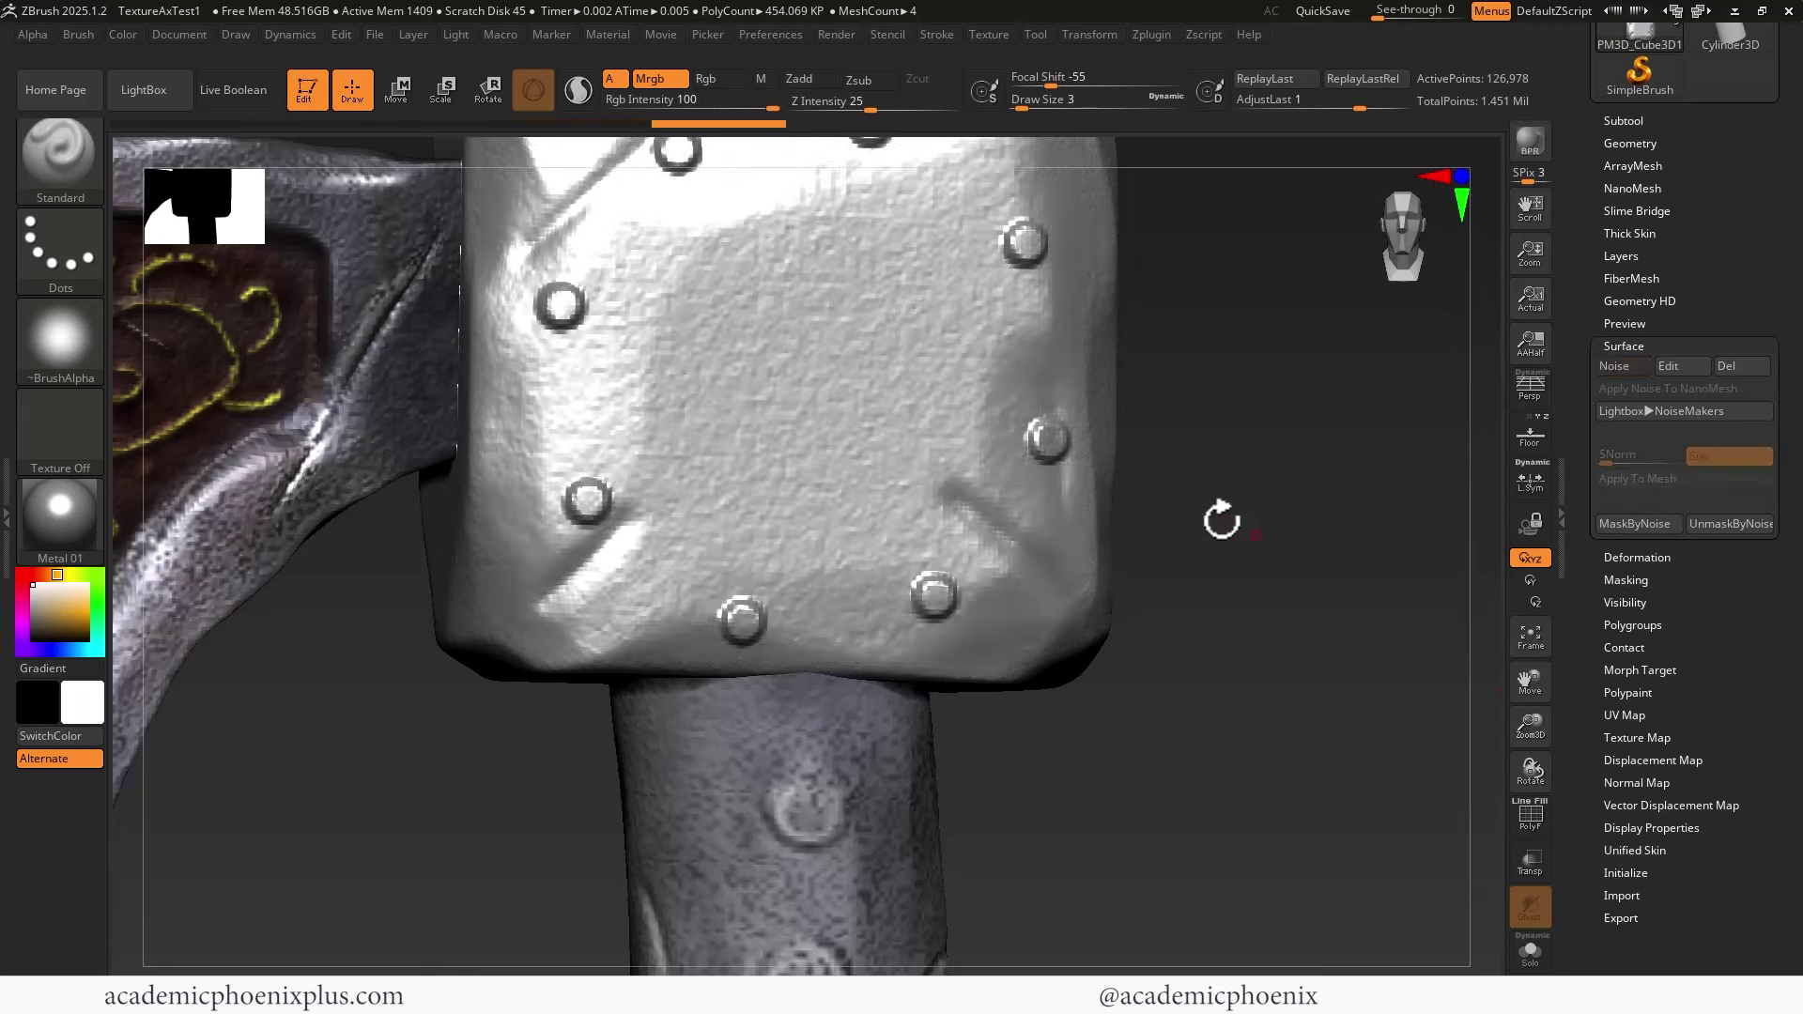
# Switch to the Spray stroke and spray muted purple-grey over the block's front face at draw size 66
pyautogui.keyDown('alt'); pyautogui.moveTo(1220, 458); pyautogui.dragTo(1296, 554); pyautogui.keyUp('alt')
pyautogui.keyDown('alt'); pyautogui.moveTo(1389, 592); pyautogui.dragTo(1307, 452); pyautogui.keyUp('alt')
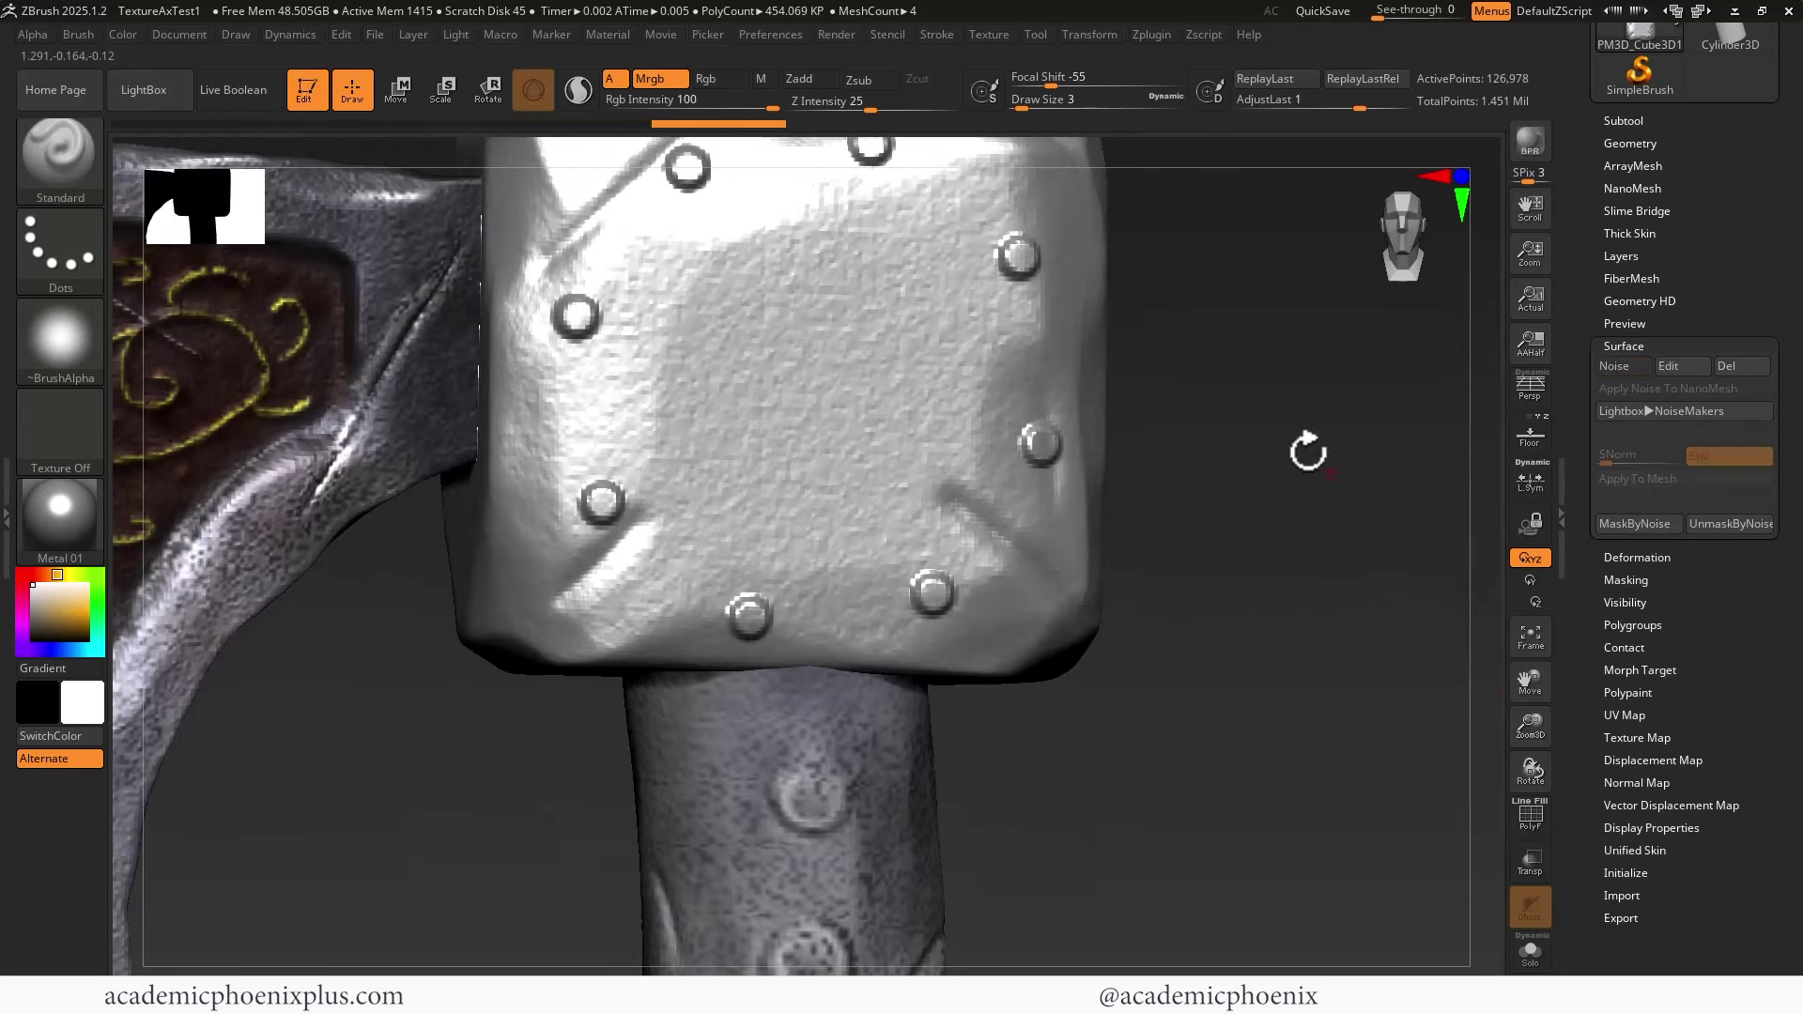
pyautogui.moveTo(1191, 303); pyautogui.dragTo(1273, 569)
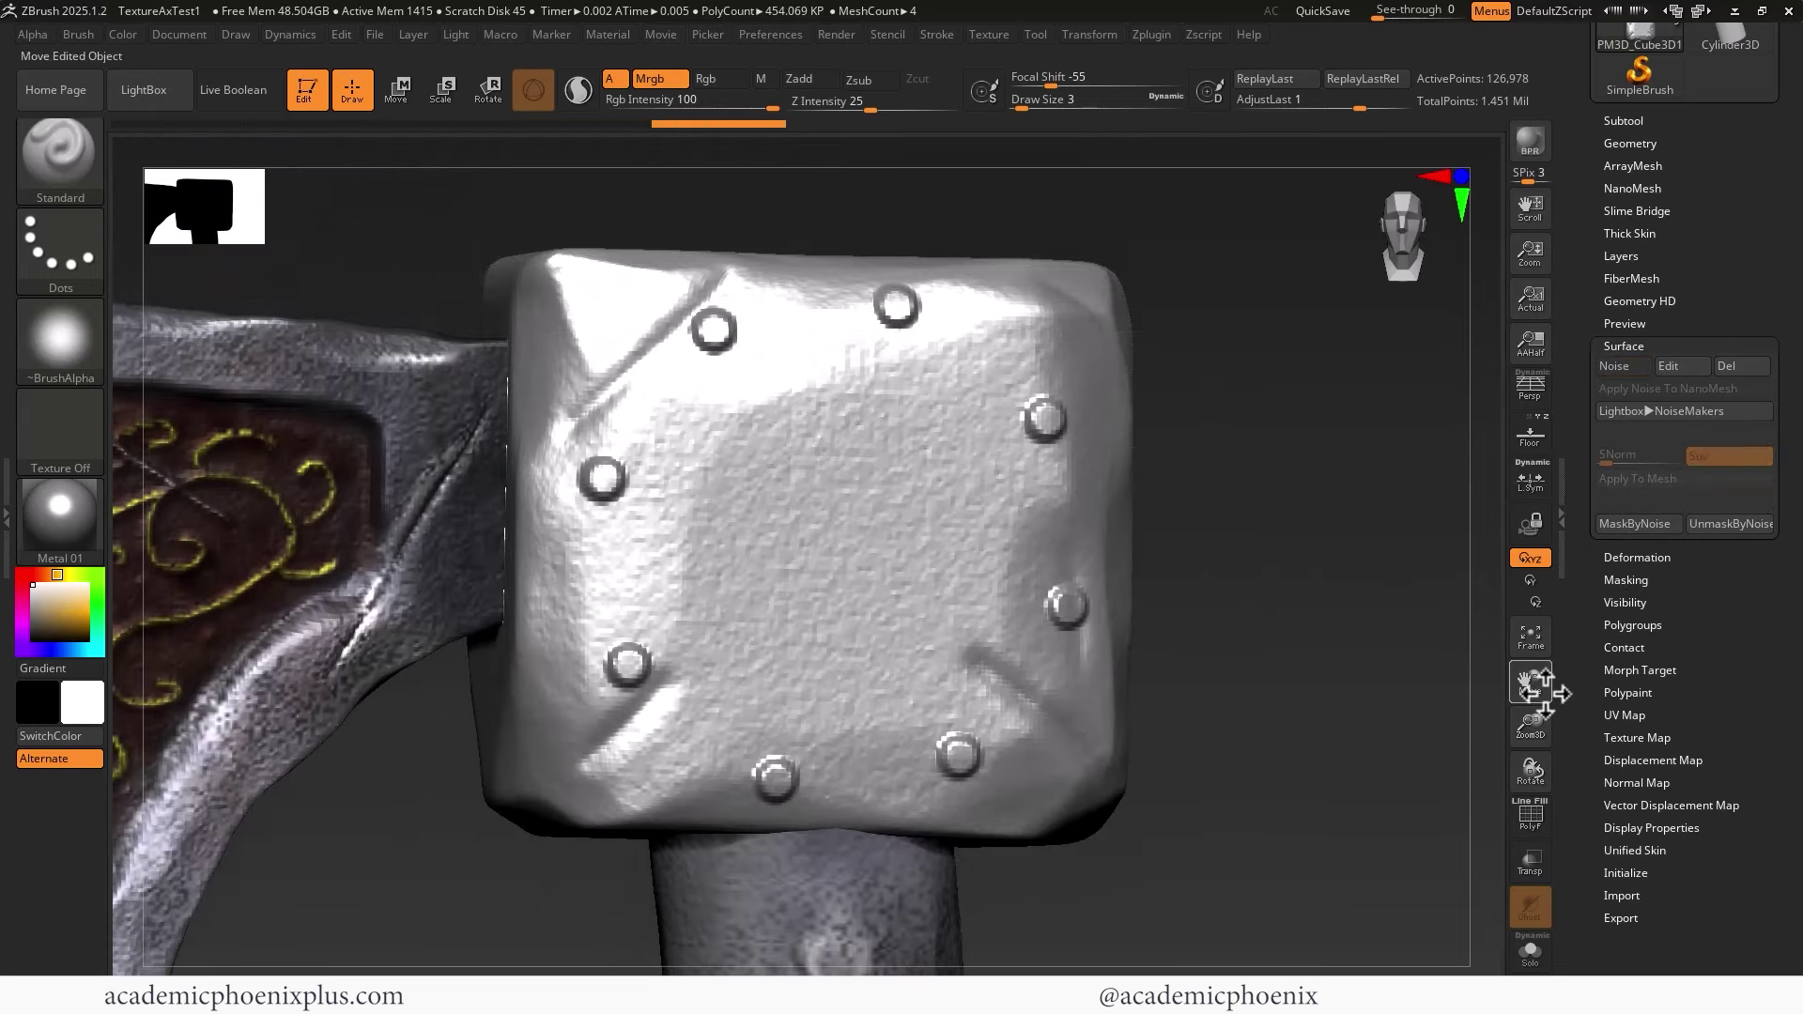
pyautogui.click(1625, 579)
pyautogui.click(60, 249)
pyautogui.click(533, 267)
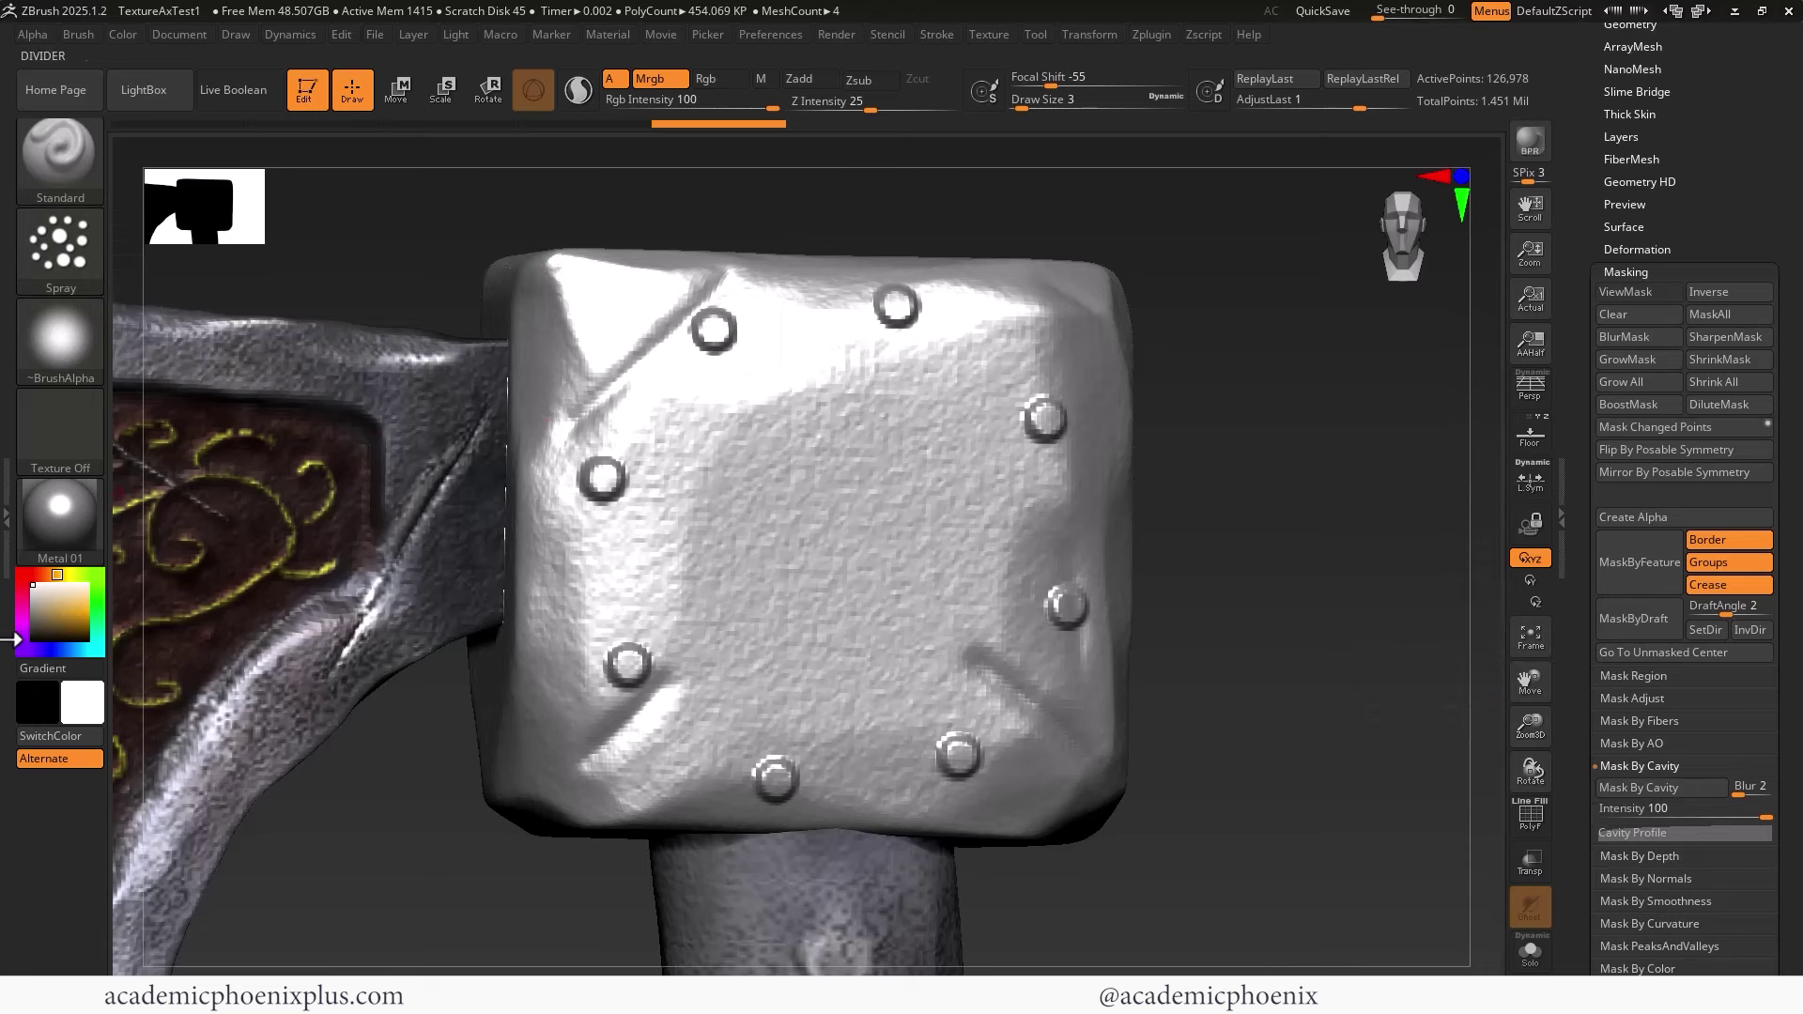
pyautogui.moveTo(35, 602); pyautogui.dragTo(189, 373)
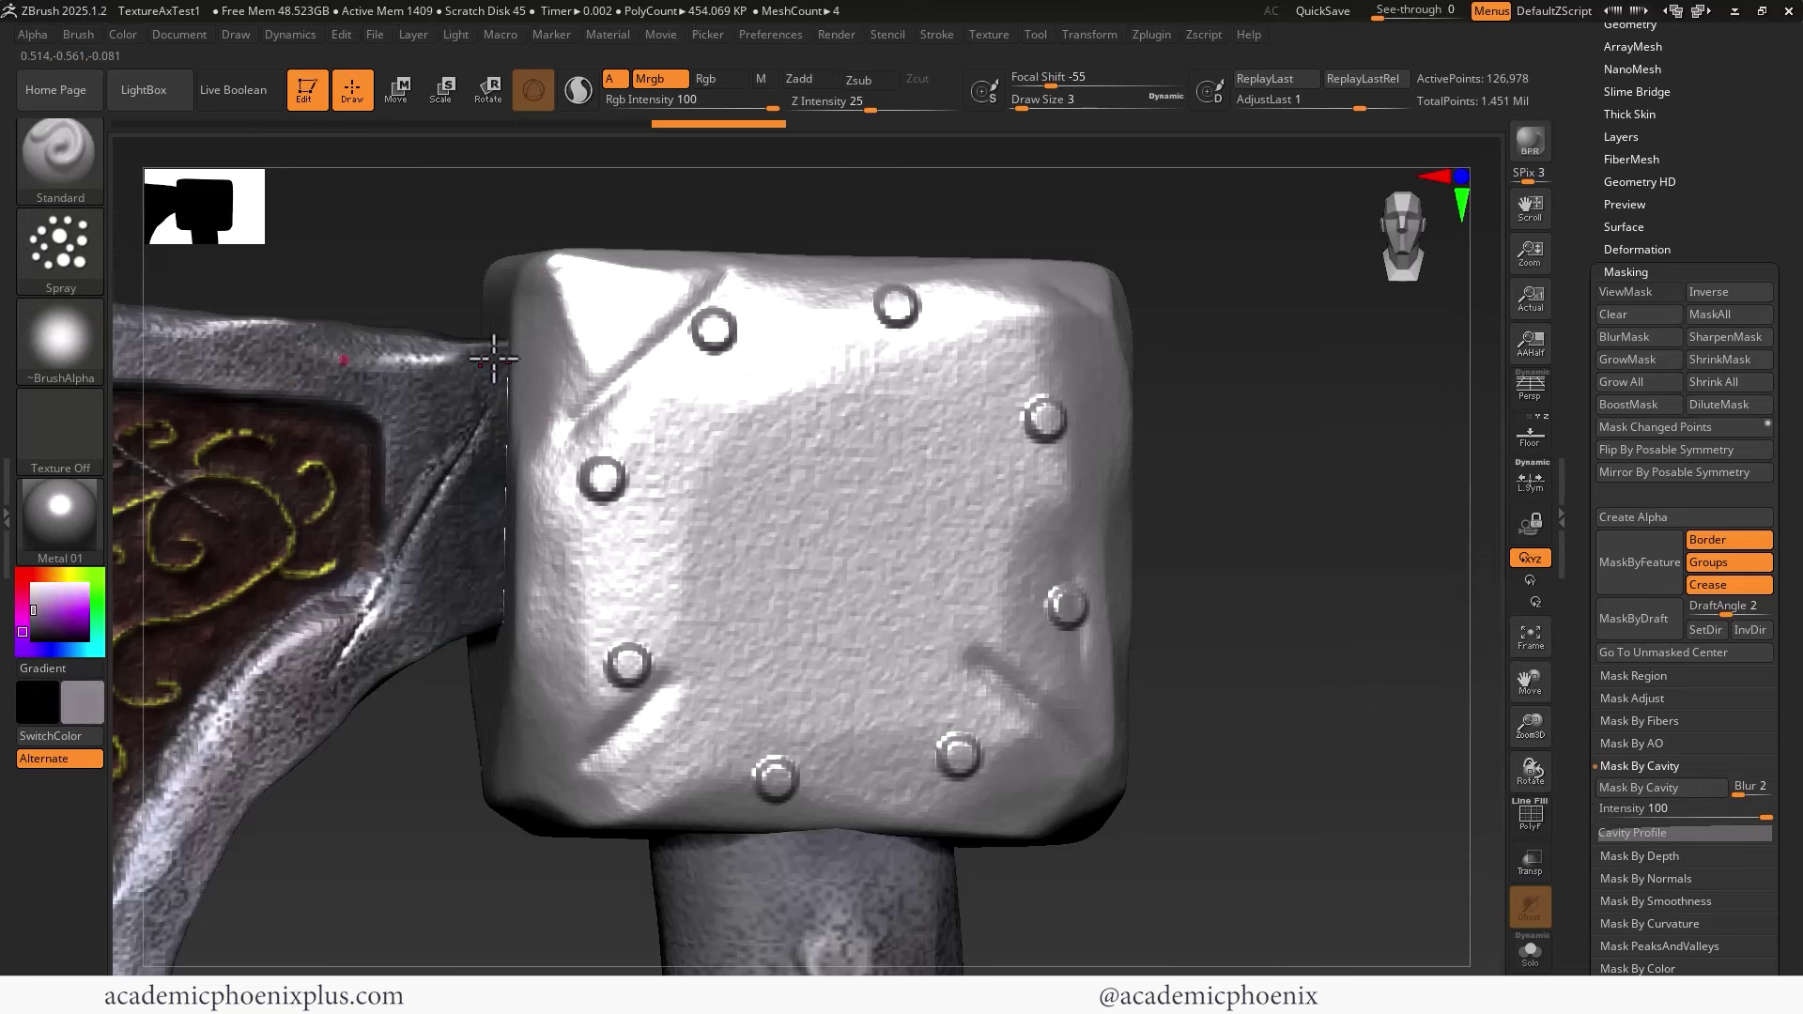
pyautogui.moveTo(807, 402)
pyautogui.mouseDown()
pyautogui.moveTo(954, 351)
pyautogui.moveTo(604, 334)
pyautogui.moveTo(831, 554)
pyautogui.moveTo(676, 648)
pyautogui.moveTo(954, 434)
pyautogui.mouseUp()
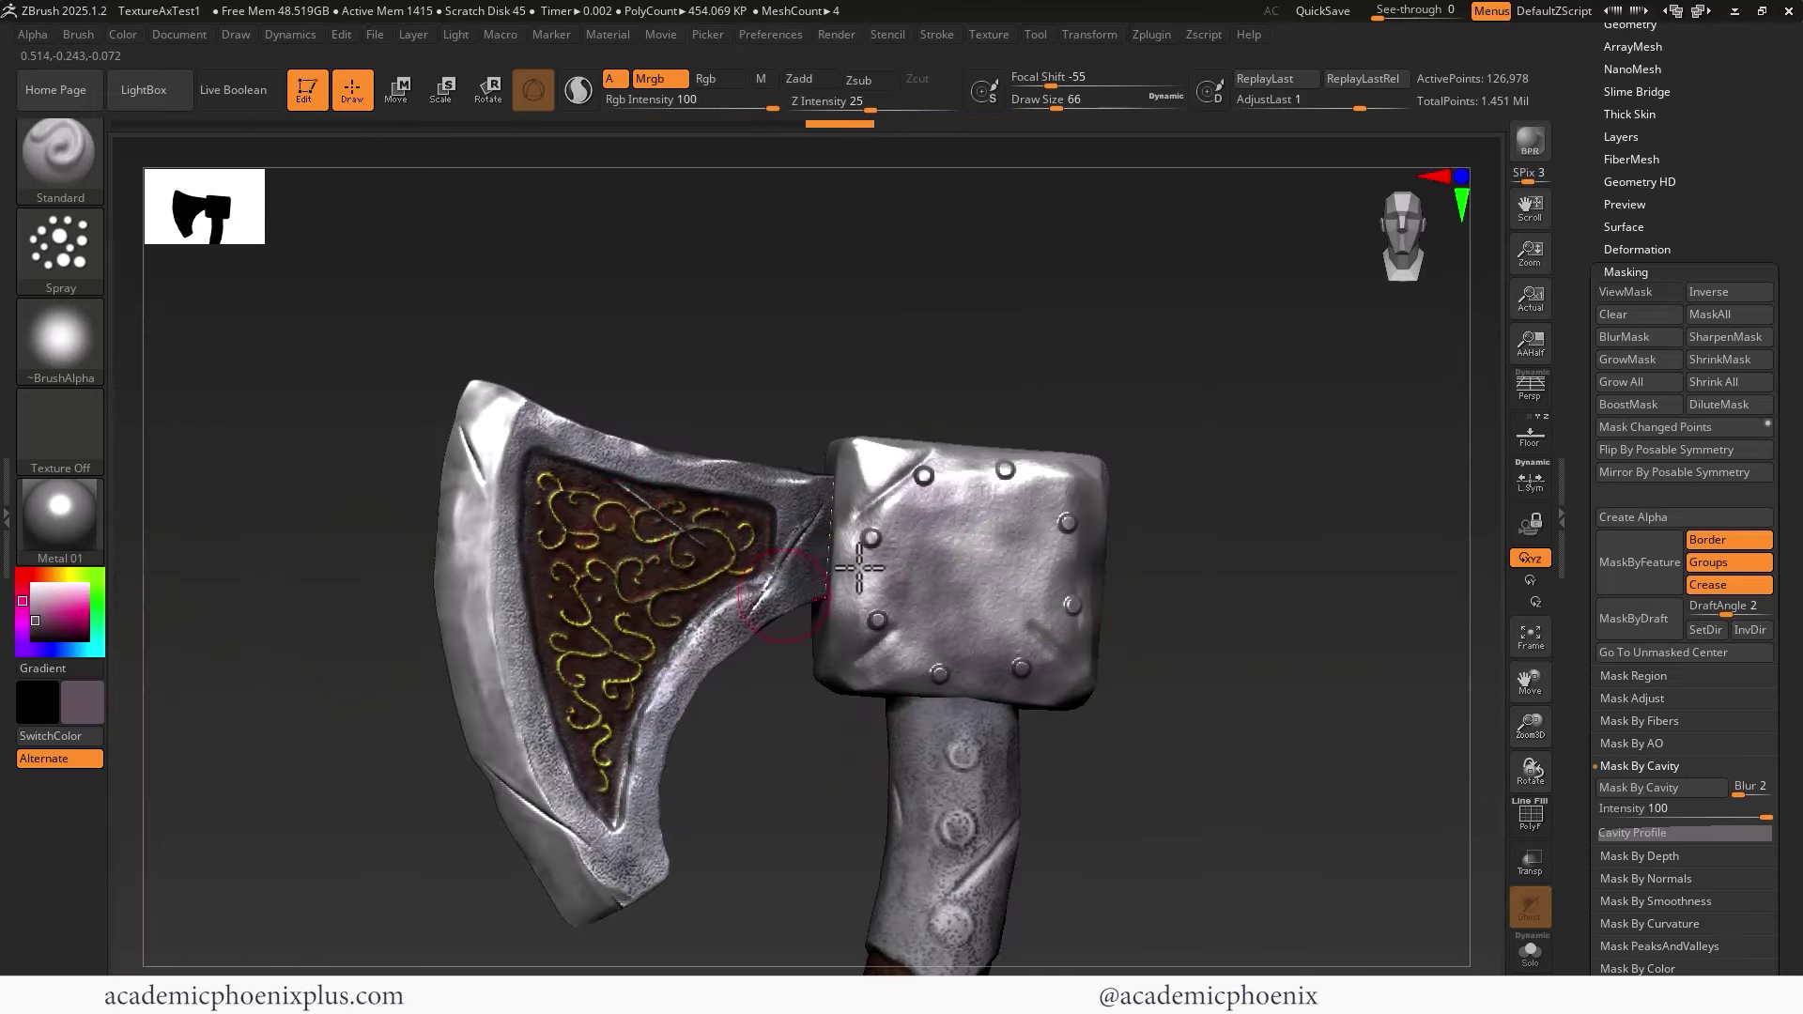
# Spray mid-grey over the block to vary its metal color, reducing the draw size to 42
pyautogui.moveTo(38, 591); pyautogui.dragTo(30, 610)
pyautogui.moveTo(911, 503)
pyautogui.mouseDown()
pyautogui.moveTo(887, 582)
pyautogui.moveTo(925, 663)
pyautogui.mouseUp()
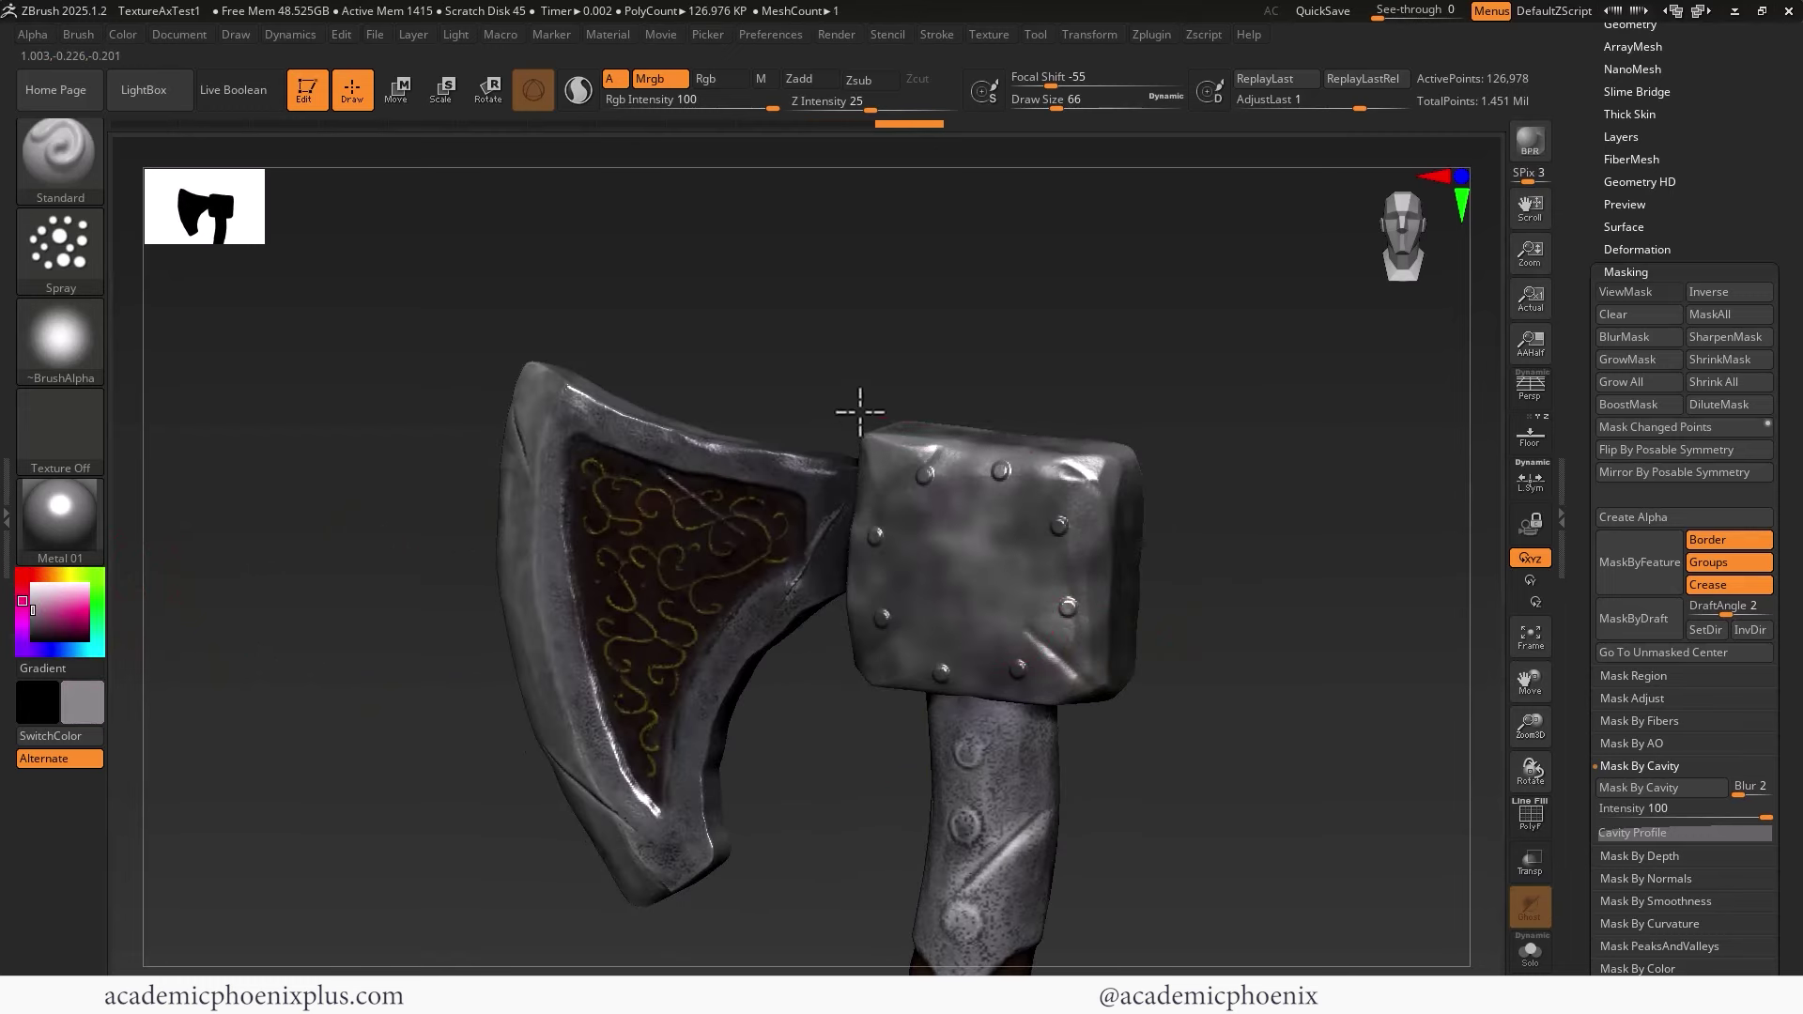
pyautogui.moveTo(1145, 658); pyautogui.dragTo(1239, 471)
pyautogui.moveTo(905, 644); pyautogui.dragTo(1167, 644)
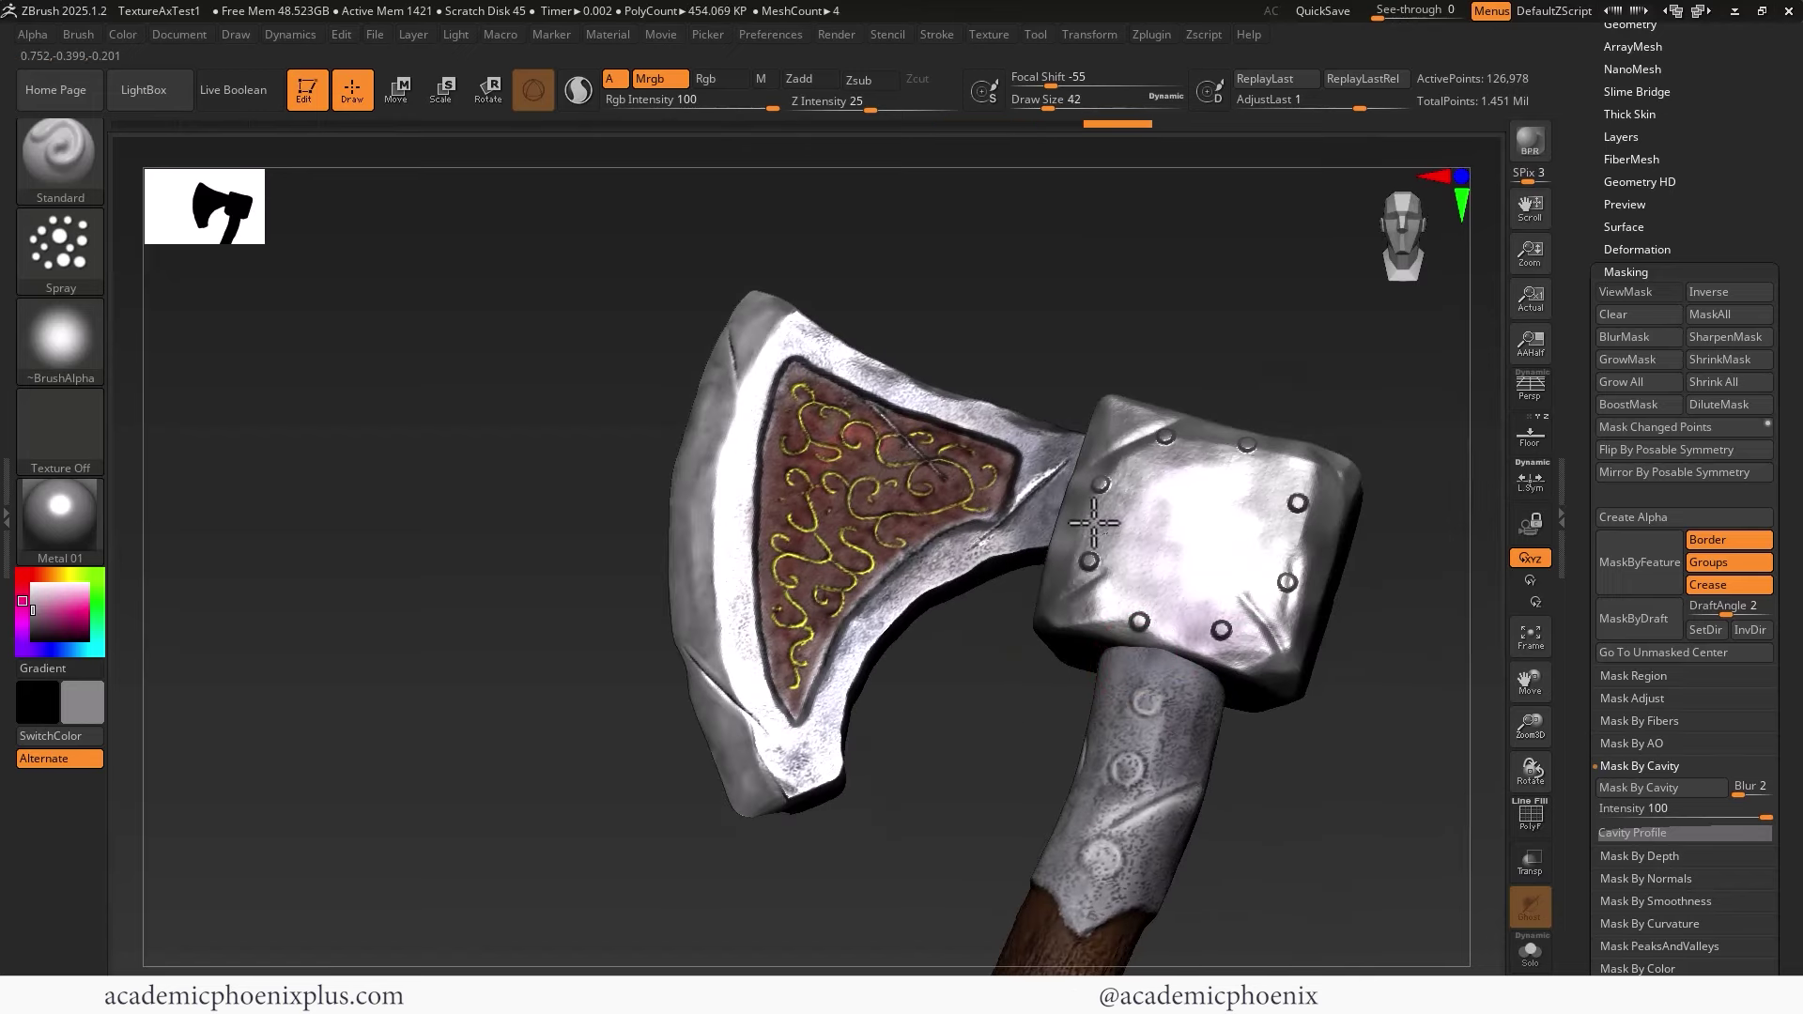
pyautogui.moveTo(1025, 657)
pyautogui.mouseDown()
pyautogui.moveTo(977, 729)
pyautogui.moveTo(1045, 684)
pyautogui.mouseUp()
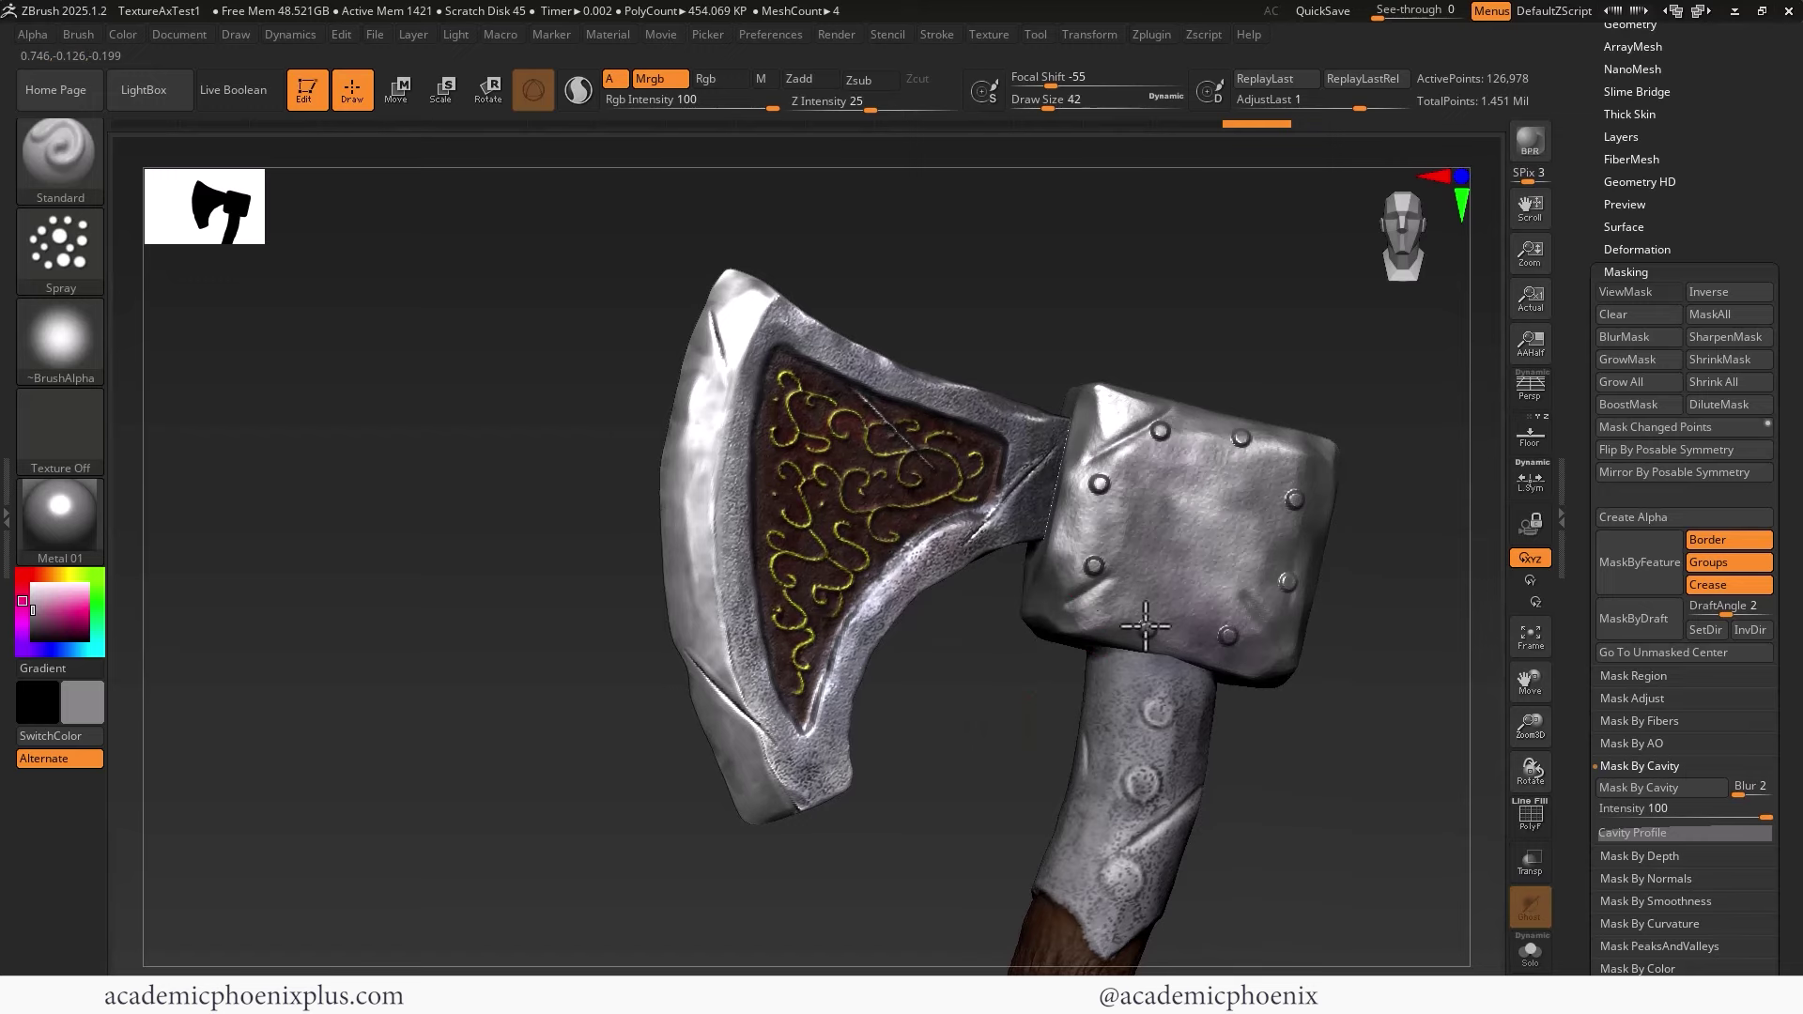
# Mask the block by cavity, pick a very dark grey and invert the mask to expose the recesses
pyautogui.moveTo(1440, 764); pyautogui.dragTo(1330, 595)
pyautogui.click(1637, 793)
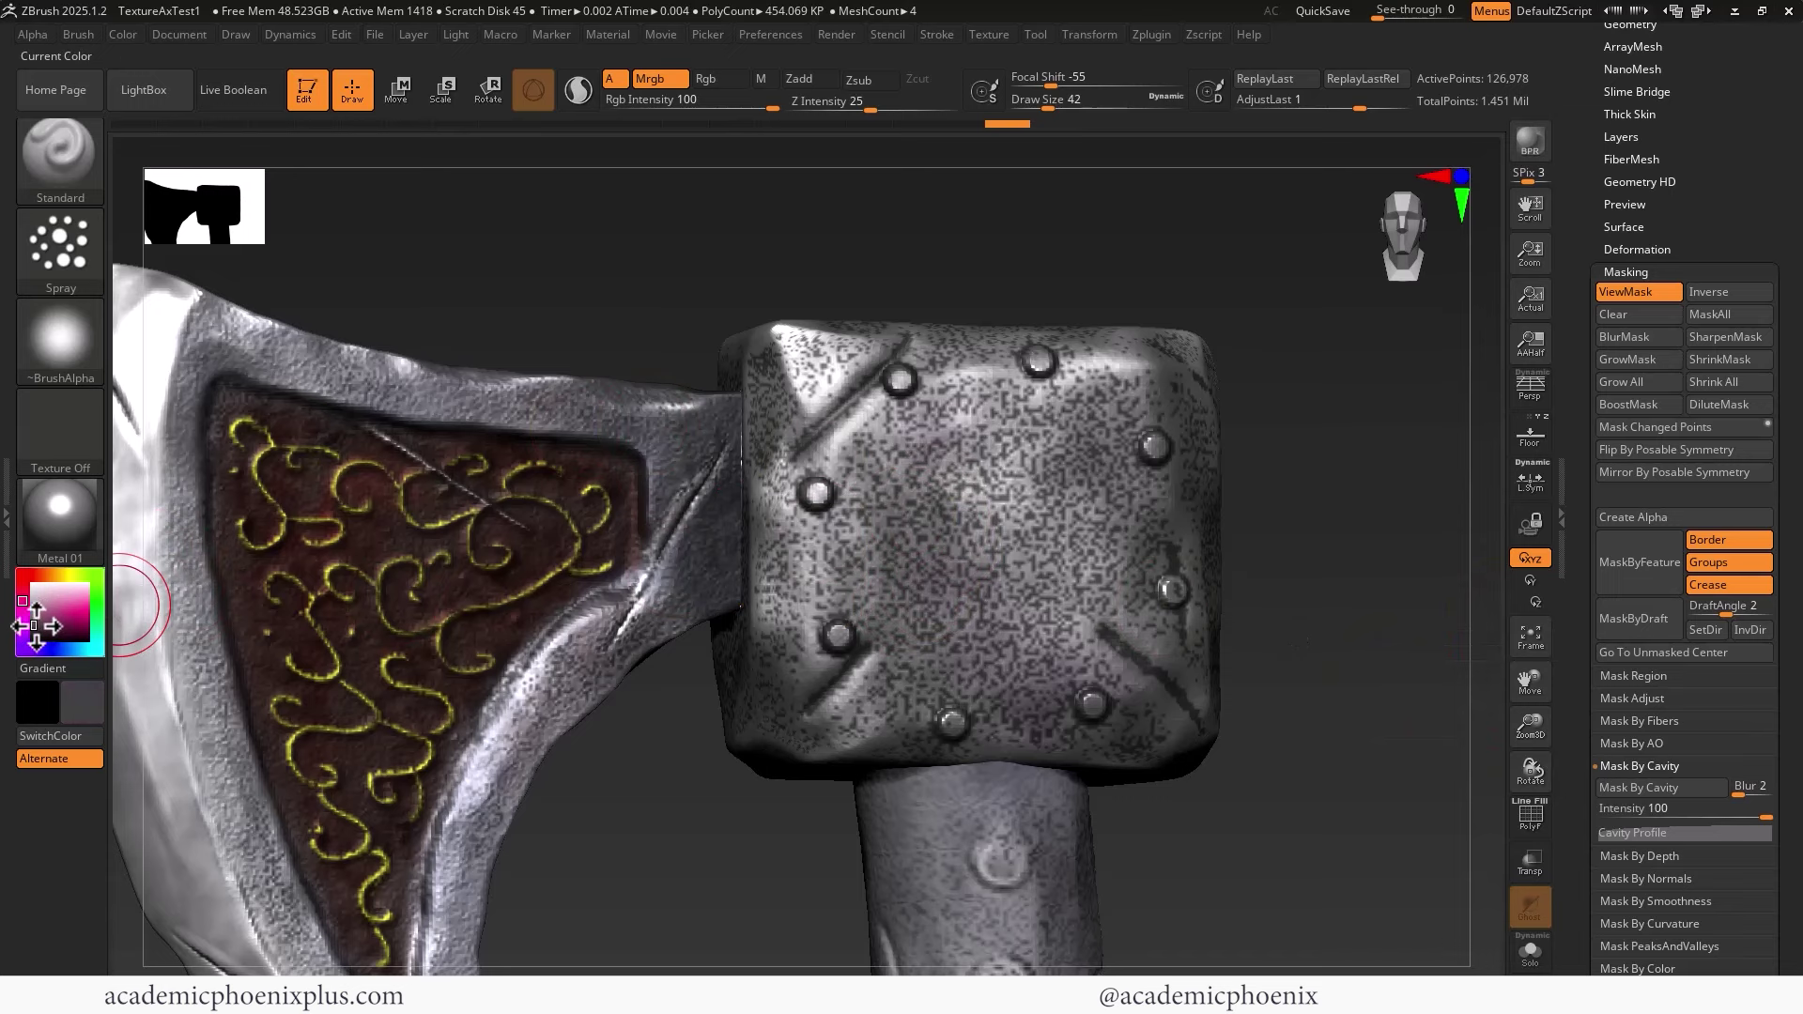
pyautogui.moveTo(35, 625); pyautogui.dragTo(30, 639)
pyautogui.keyDown('ctrl'); pyautogui.click(1308, 493); pyautogui.keyUp('ctrl')
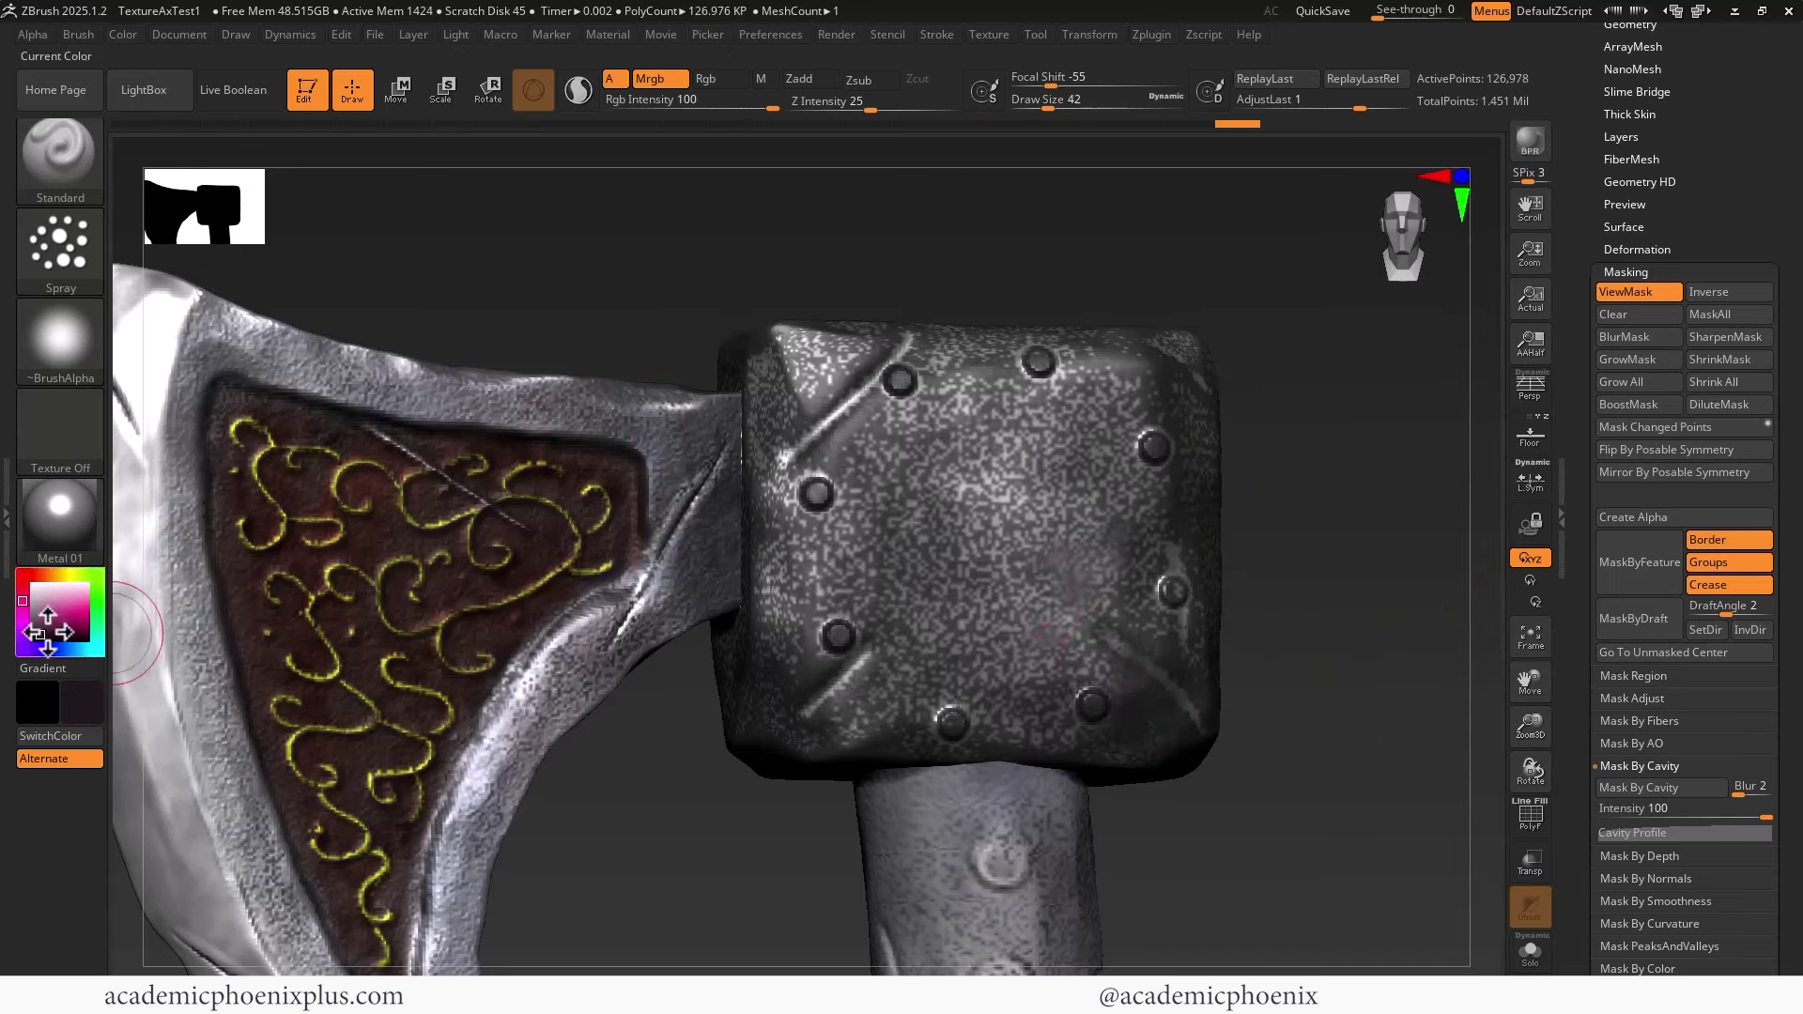
# Hide the mask display and spray blue-grey and dark grey into the block's recesses
pyautogui.click(35, 610)
pyautogui.hotkey('ctrl', 'h')
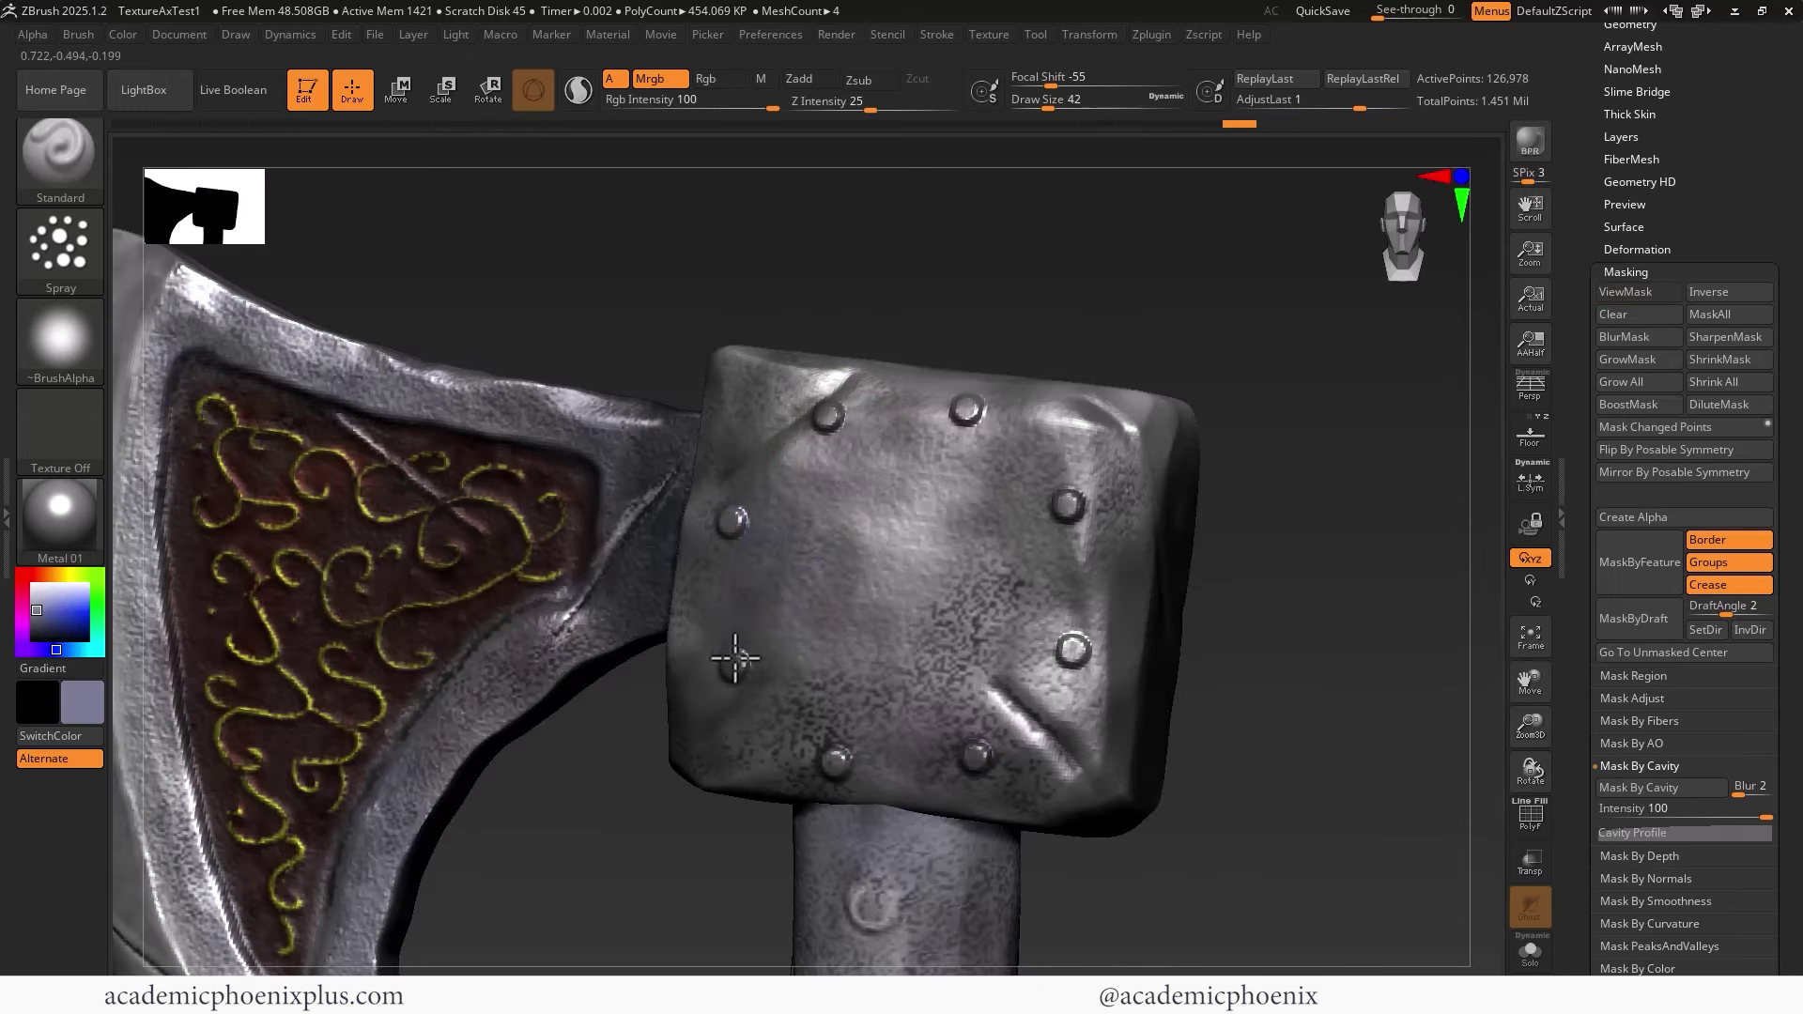
pyautogui.moveTo(732, 657); pyautogui.dragTo(737, 668)
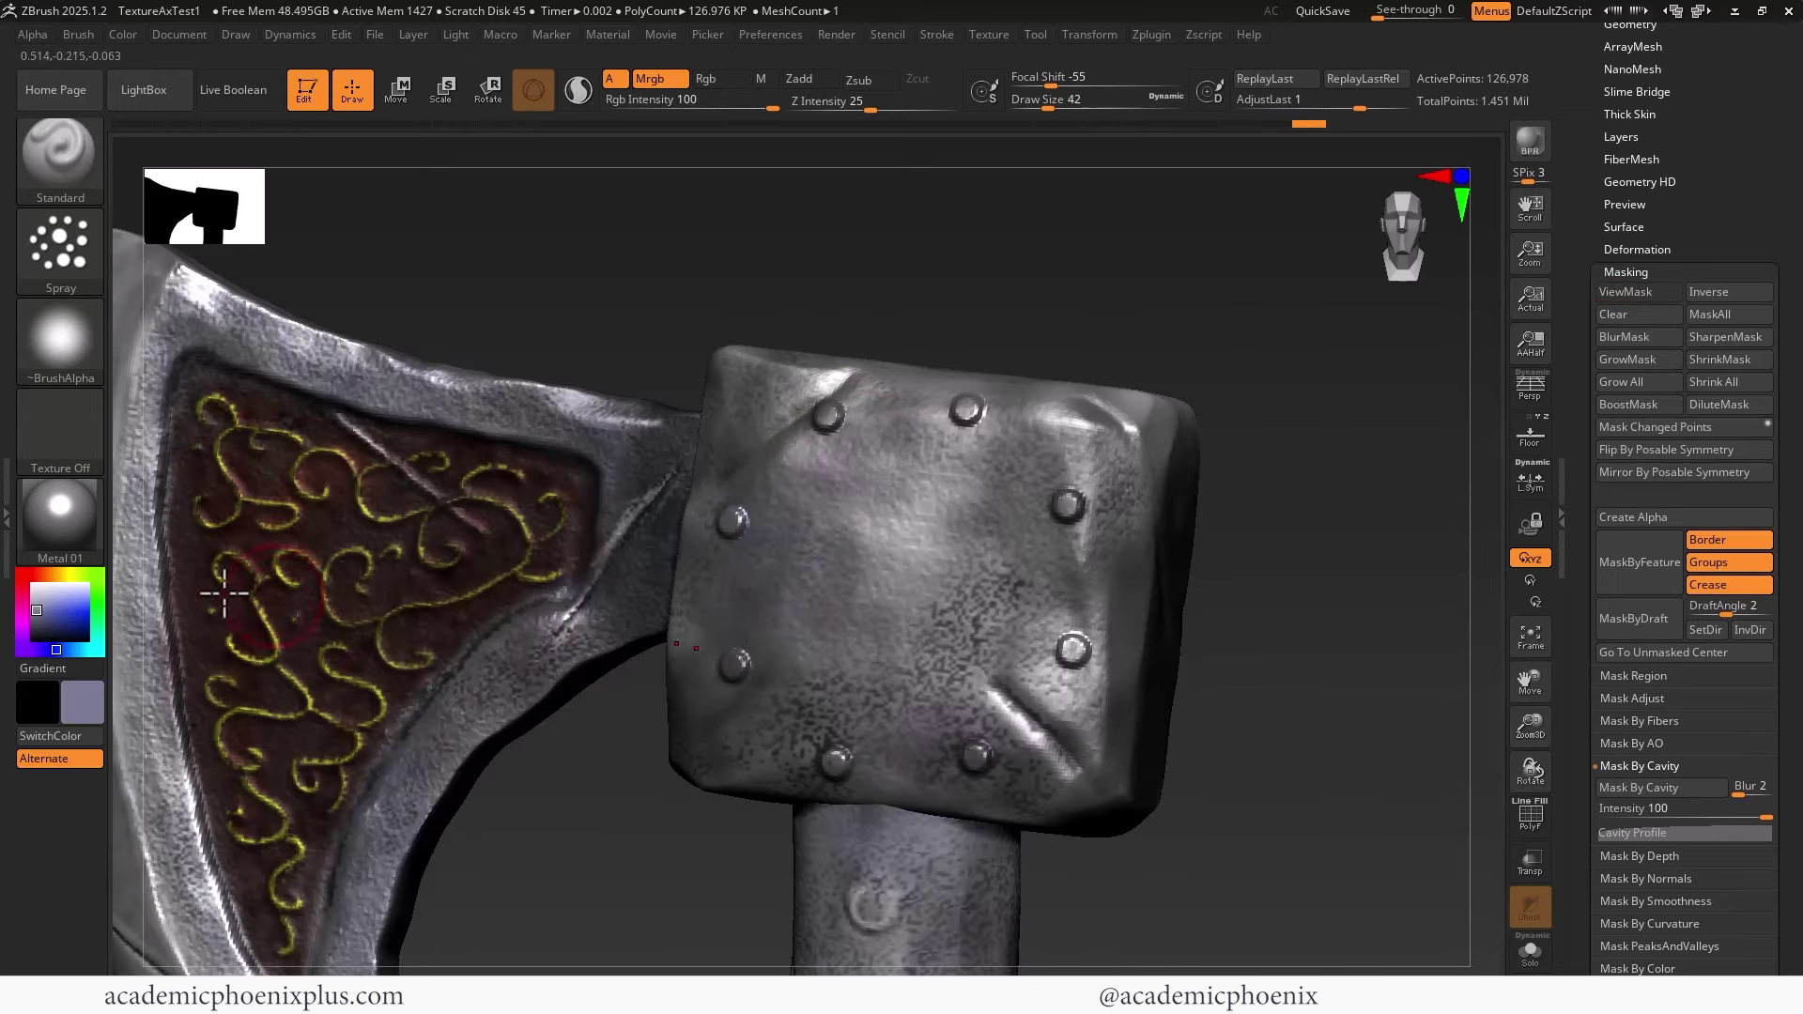
pyautogui.click(33, 597)
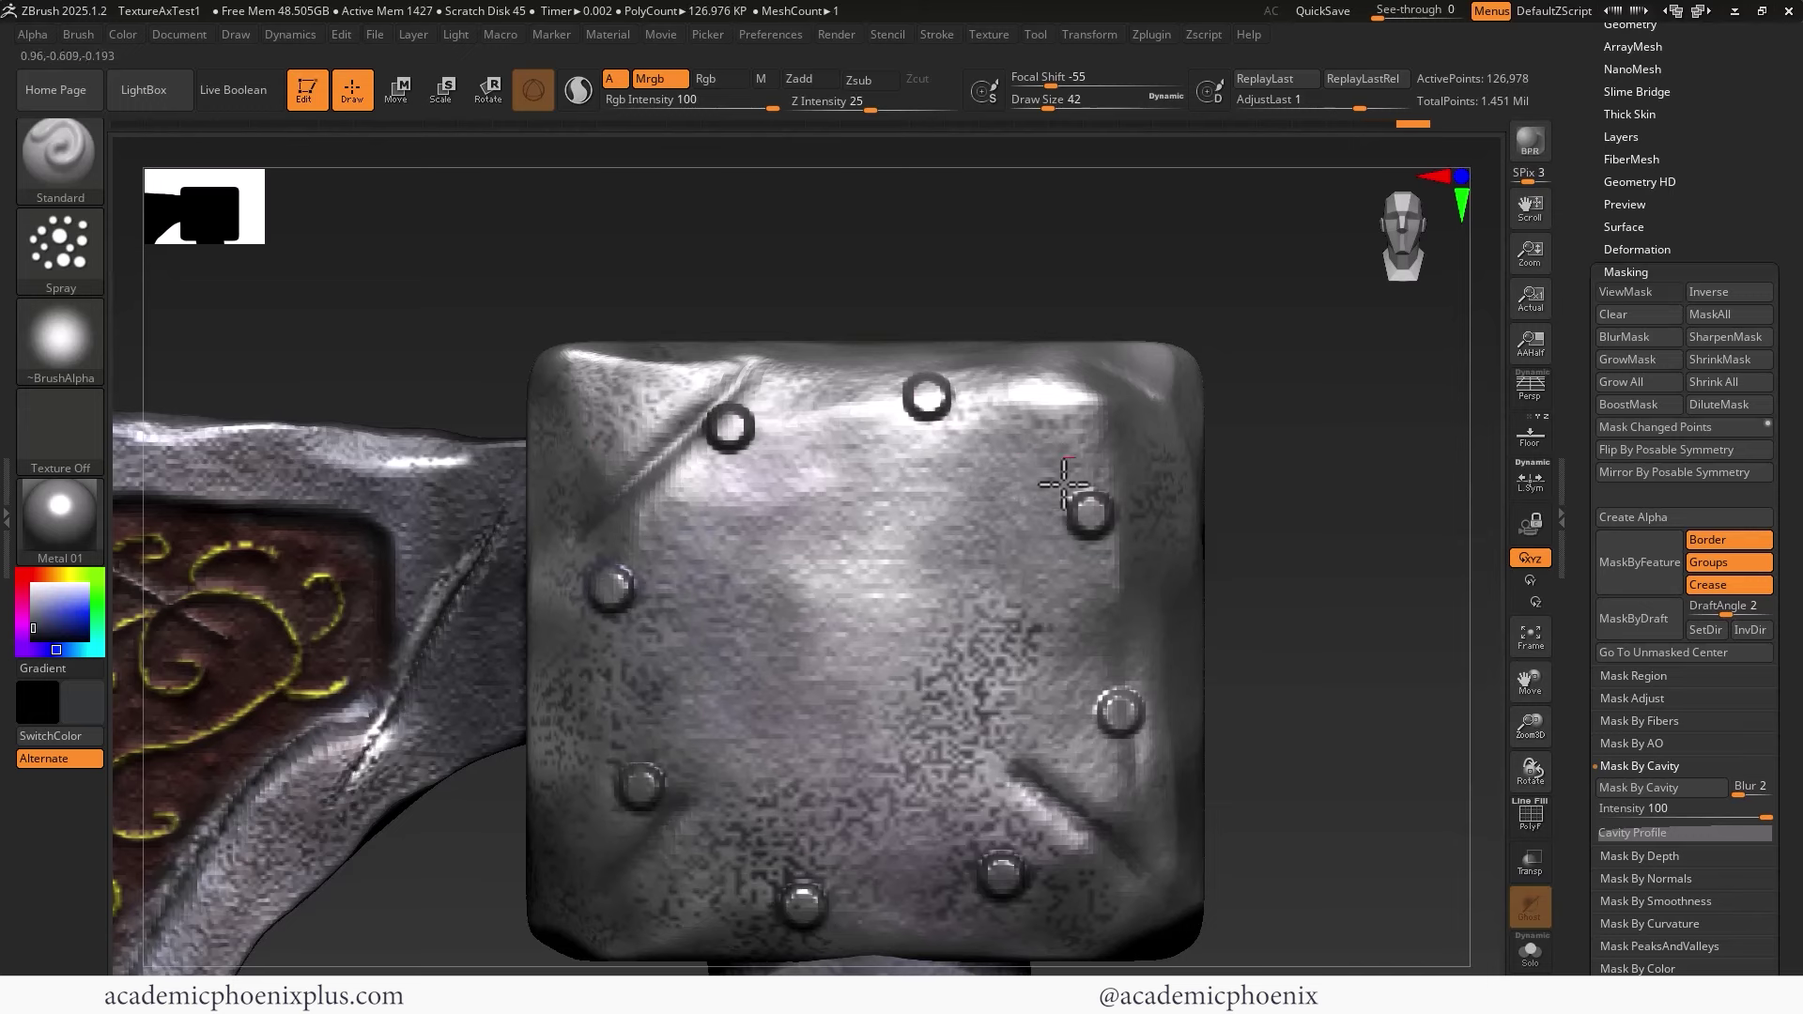
# Invert the mask back and highlight the upper rivets and lower-right scratch in near-white with the Dots stroke at draw size 8
pyautogui.keyDown('ctrl'); pyautogui.click(1321, 693); pyautogui.keyUp('ctrl')
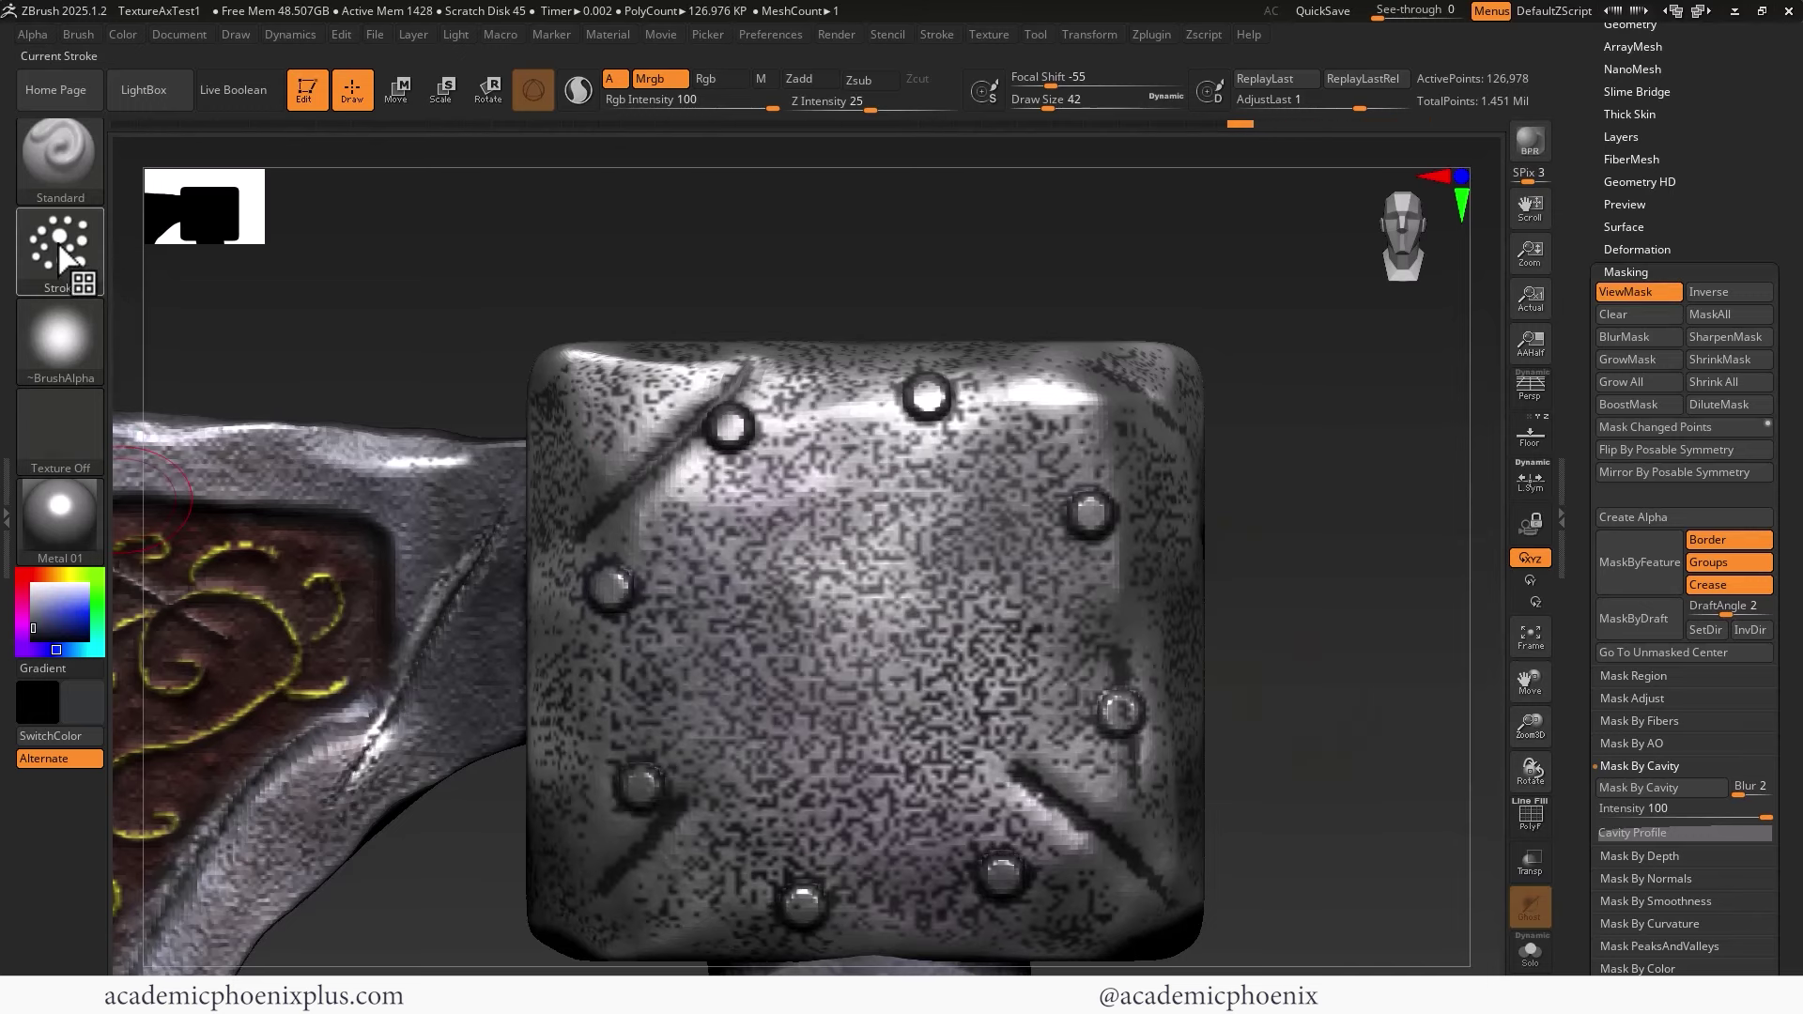
pyautogui.click(60, 245)
pyautogui.click(182, 253)
pyautogui.click(36, 588)
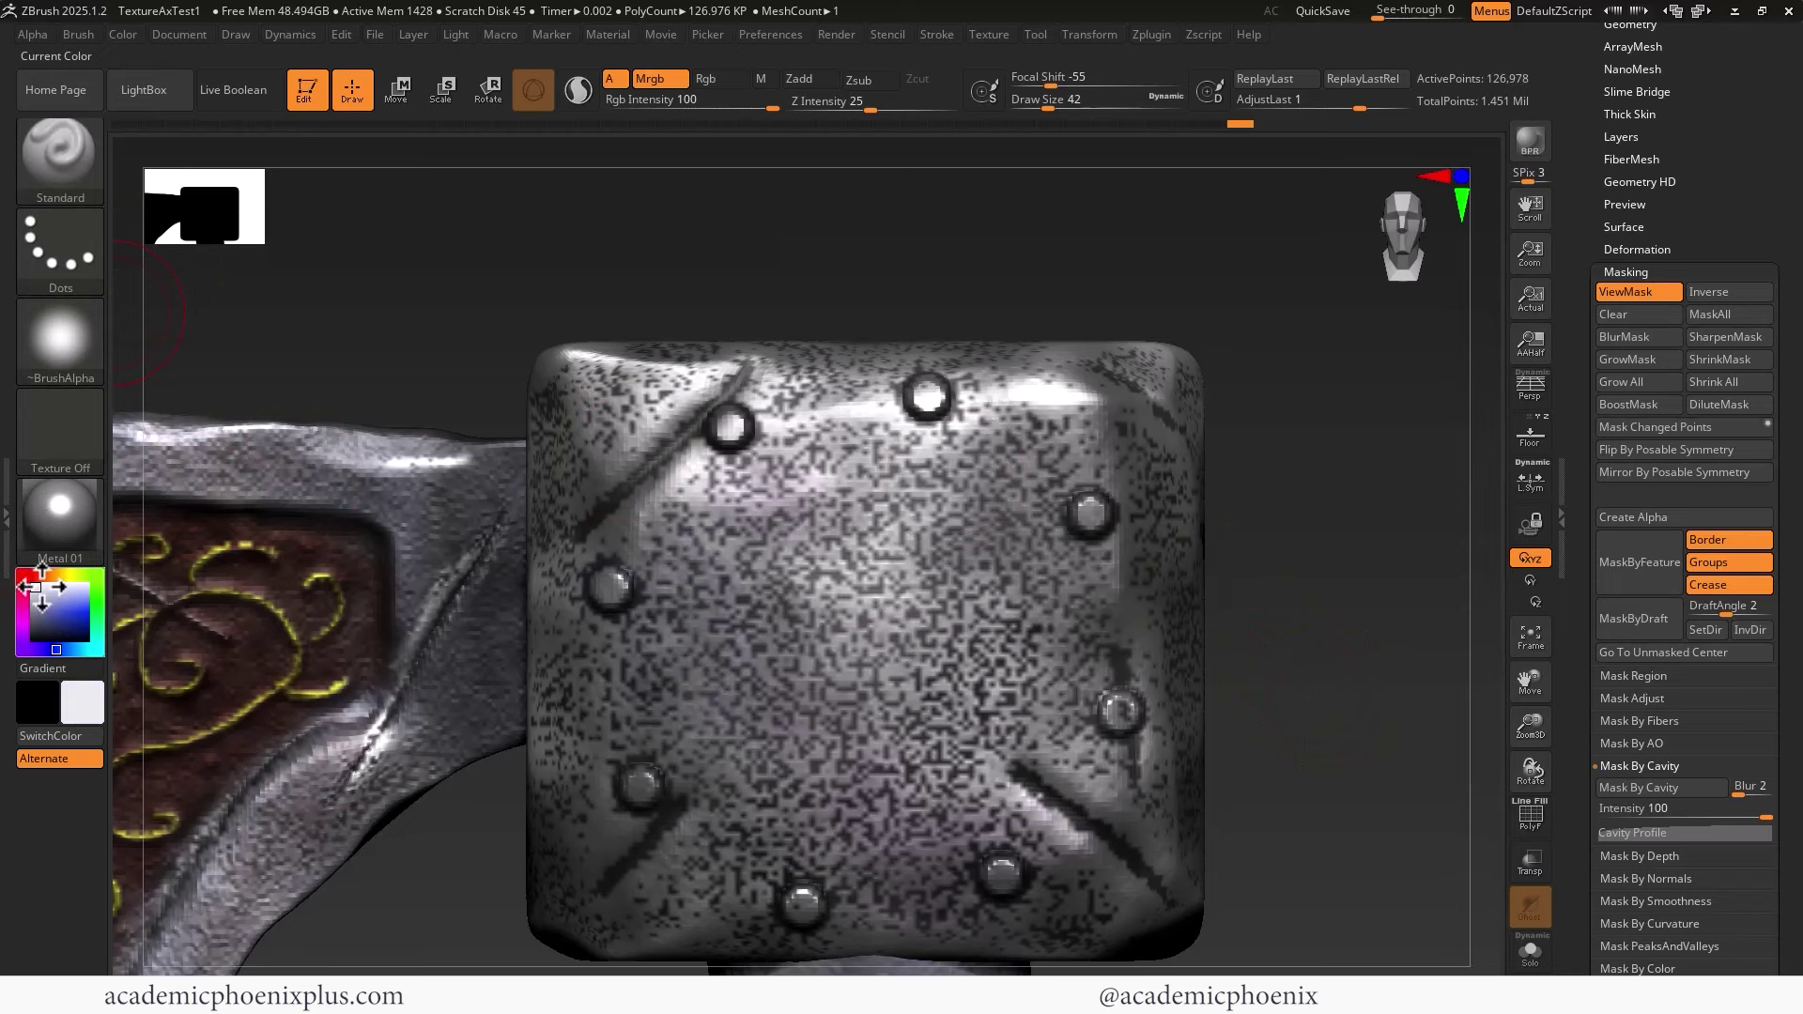
pyautogui.press('[')
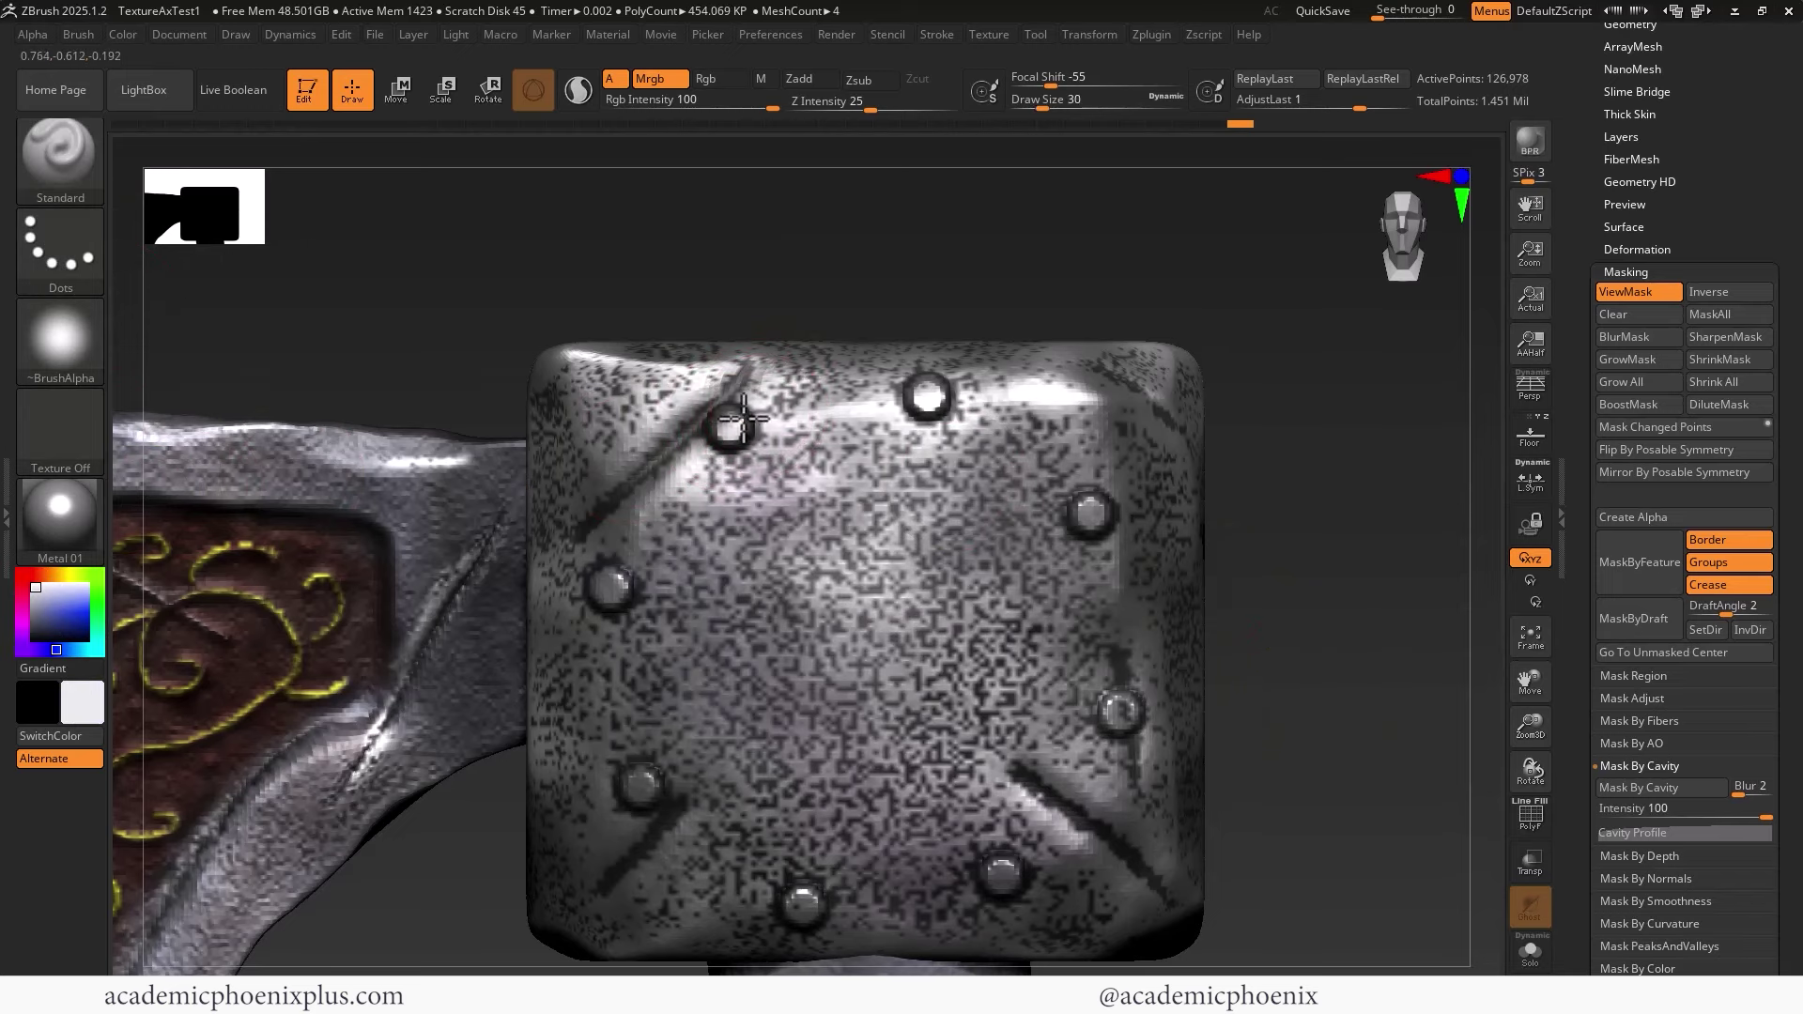
pyautogui.keyDown('ctrl'); pyautogui.keyDown('alt'); pyautogui.click(734, 428); pyautogui.keyUp('alt'); pyautogui.keyUp('ctrl')
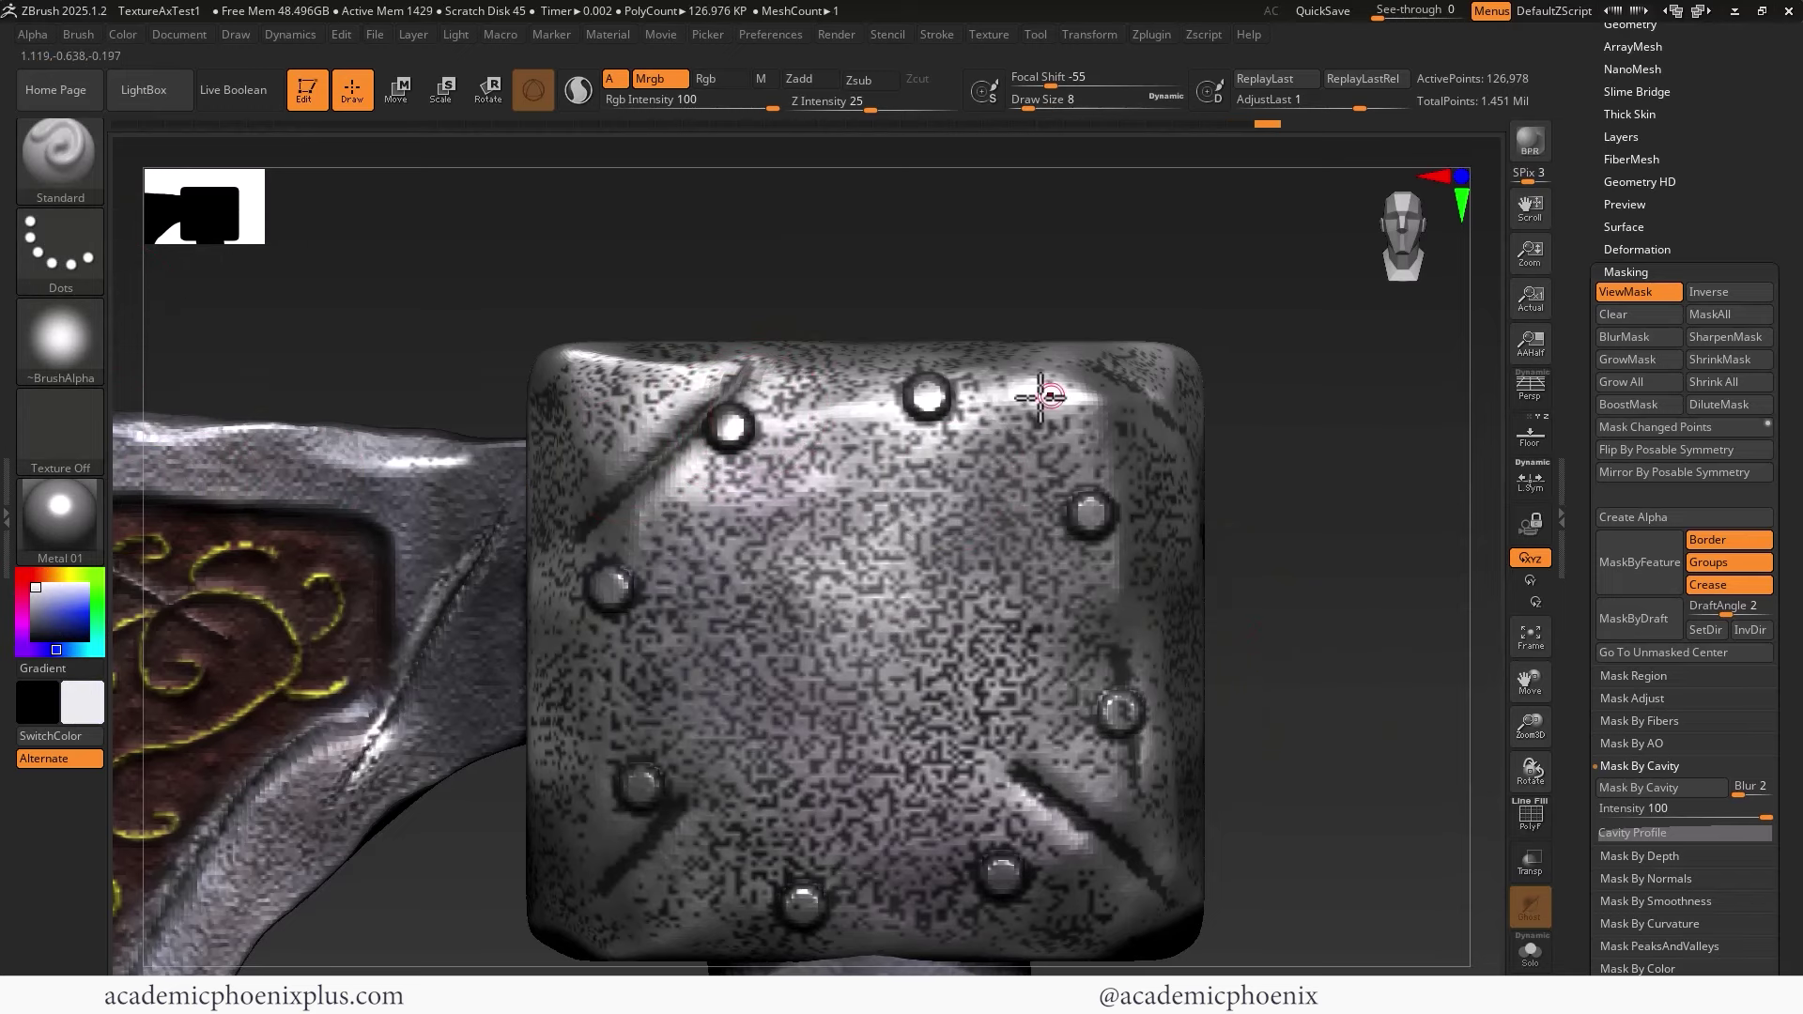
pyautogui.keyDown('ctrl'); pyautogui.keyDown('alt'); pyautogui.click(923, 389); pyautogui.keyUp('alt'); pyautogui.keyUp('ctrl')
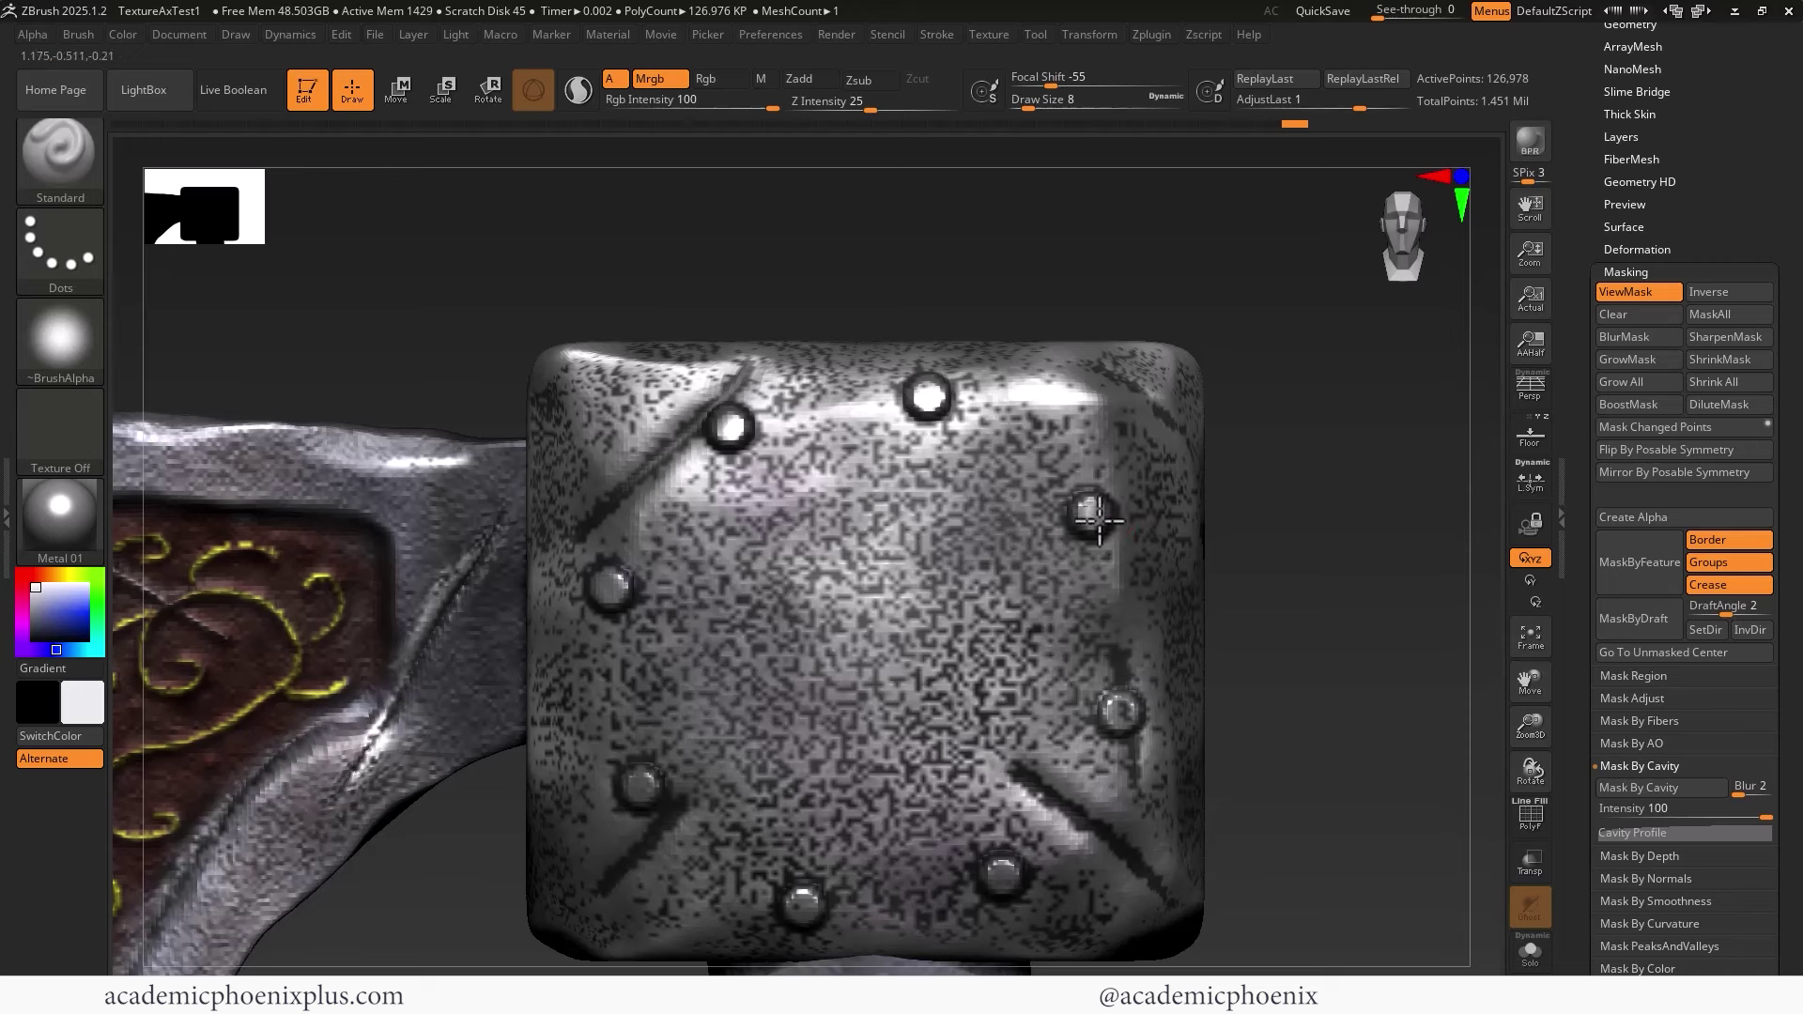
pyautogui.keyDown('ctrl'); pyautogui.keyDown('alt'); pyautogui.click(1086, 524); pyautogui.keyUp('alt'); pyautogui.keyUp('ctrl')
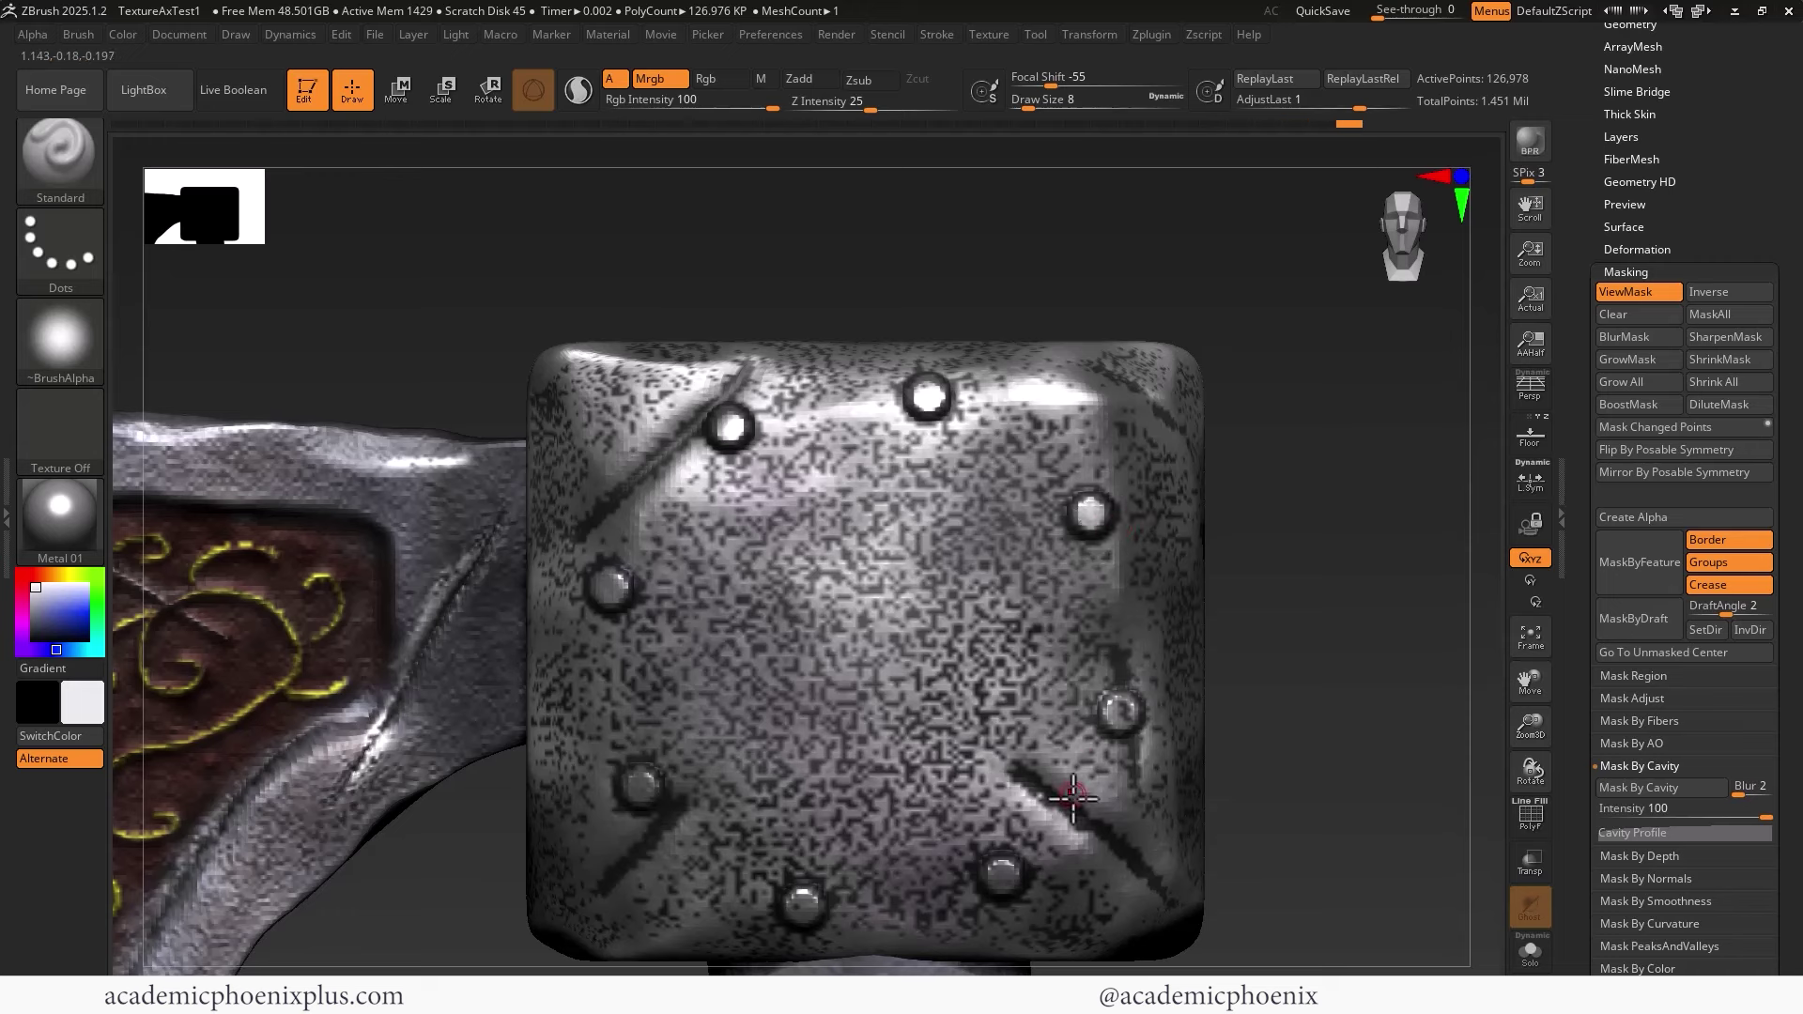
pyautogui.keyDown('ctrl'); pyautogui.keyDown('alt'); pyautogui.click(1165, 874); pyautogui.keyUp('alt'); pyautogui.keyUp('ctrl')
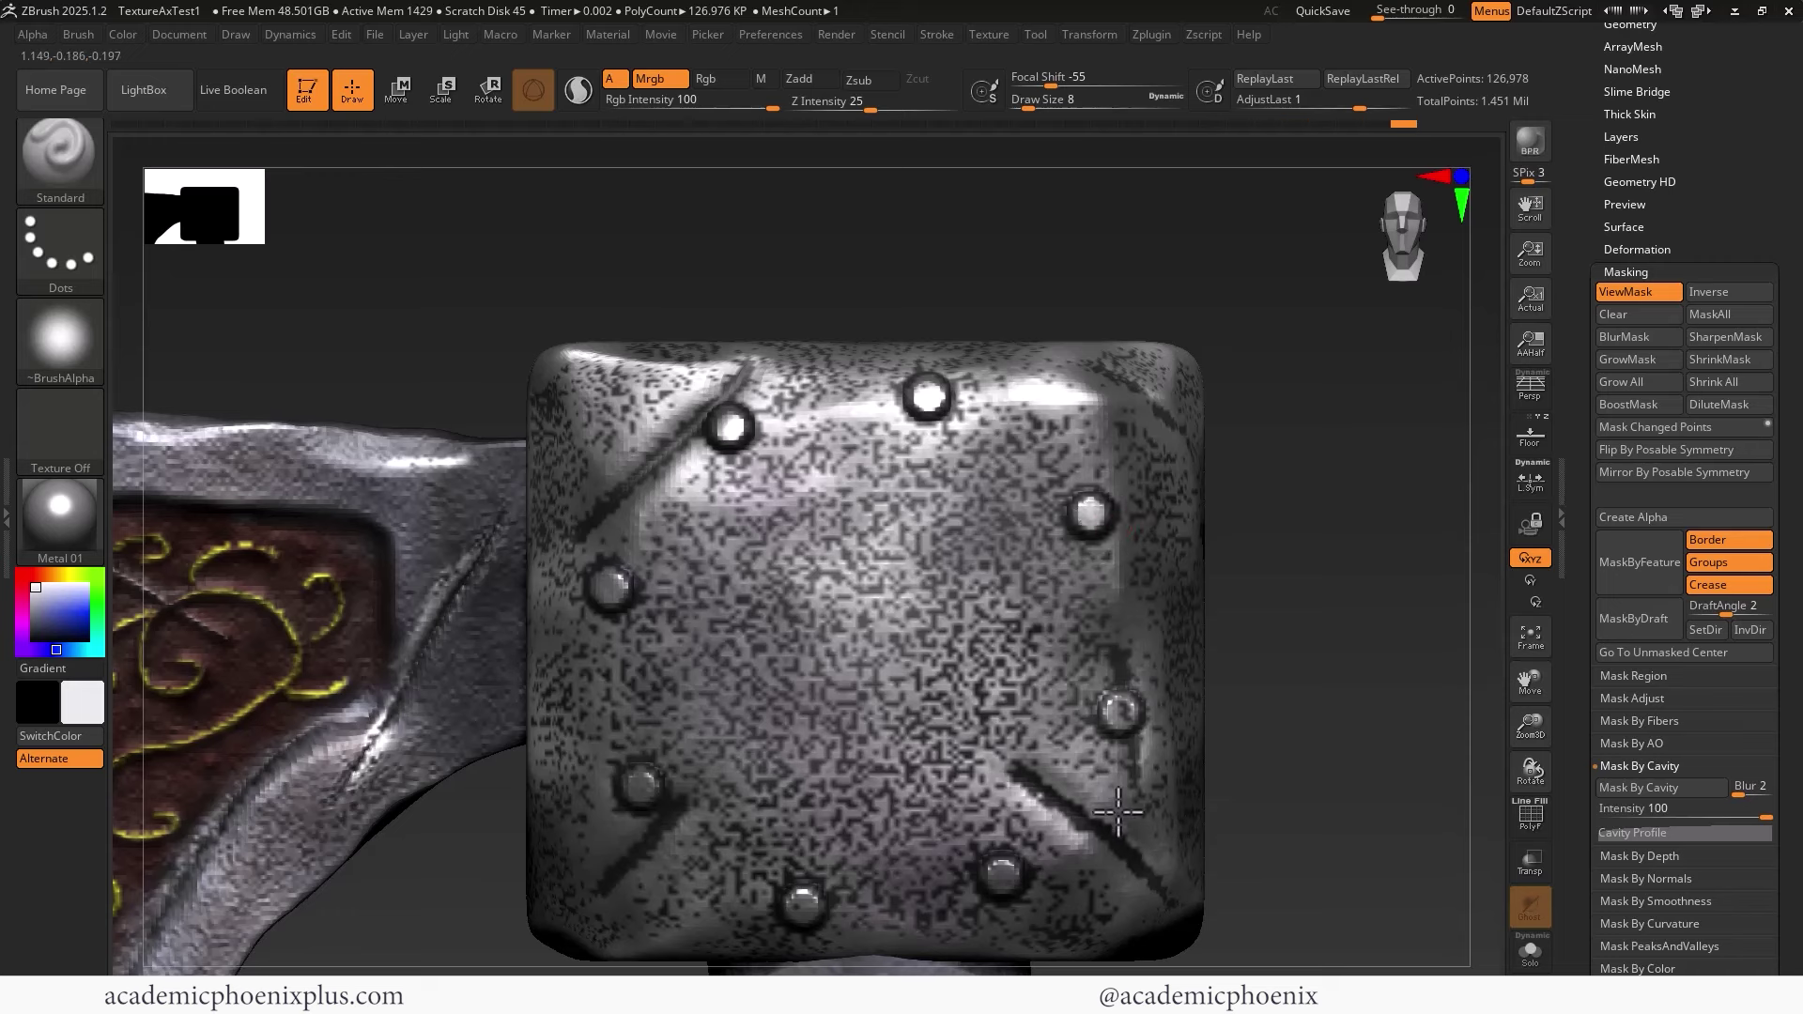
pyautogui.keyDown('ctrl'); pyautogui.keyDown('alt'); pyautogui.click(1127, 874); pyautogui.keyUp('alt'); pyautogui.keyUp('ctrl')
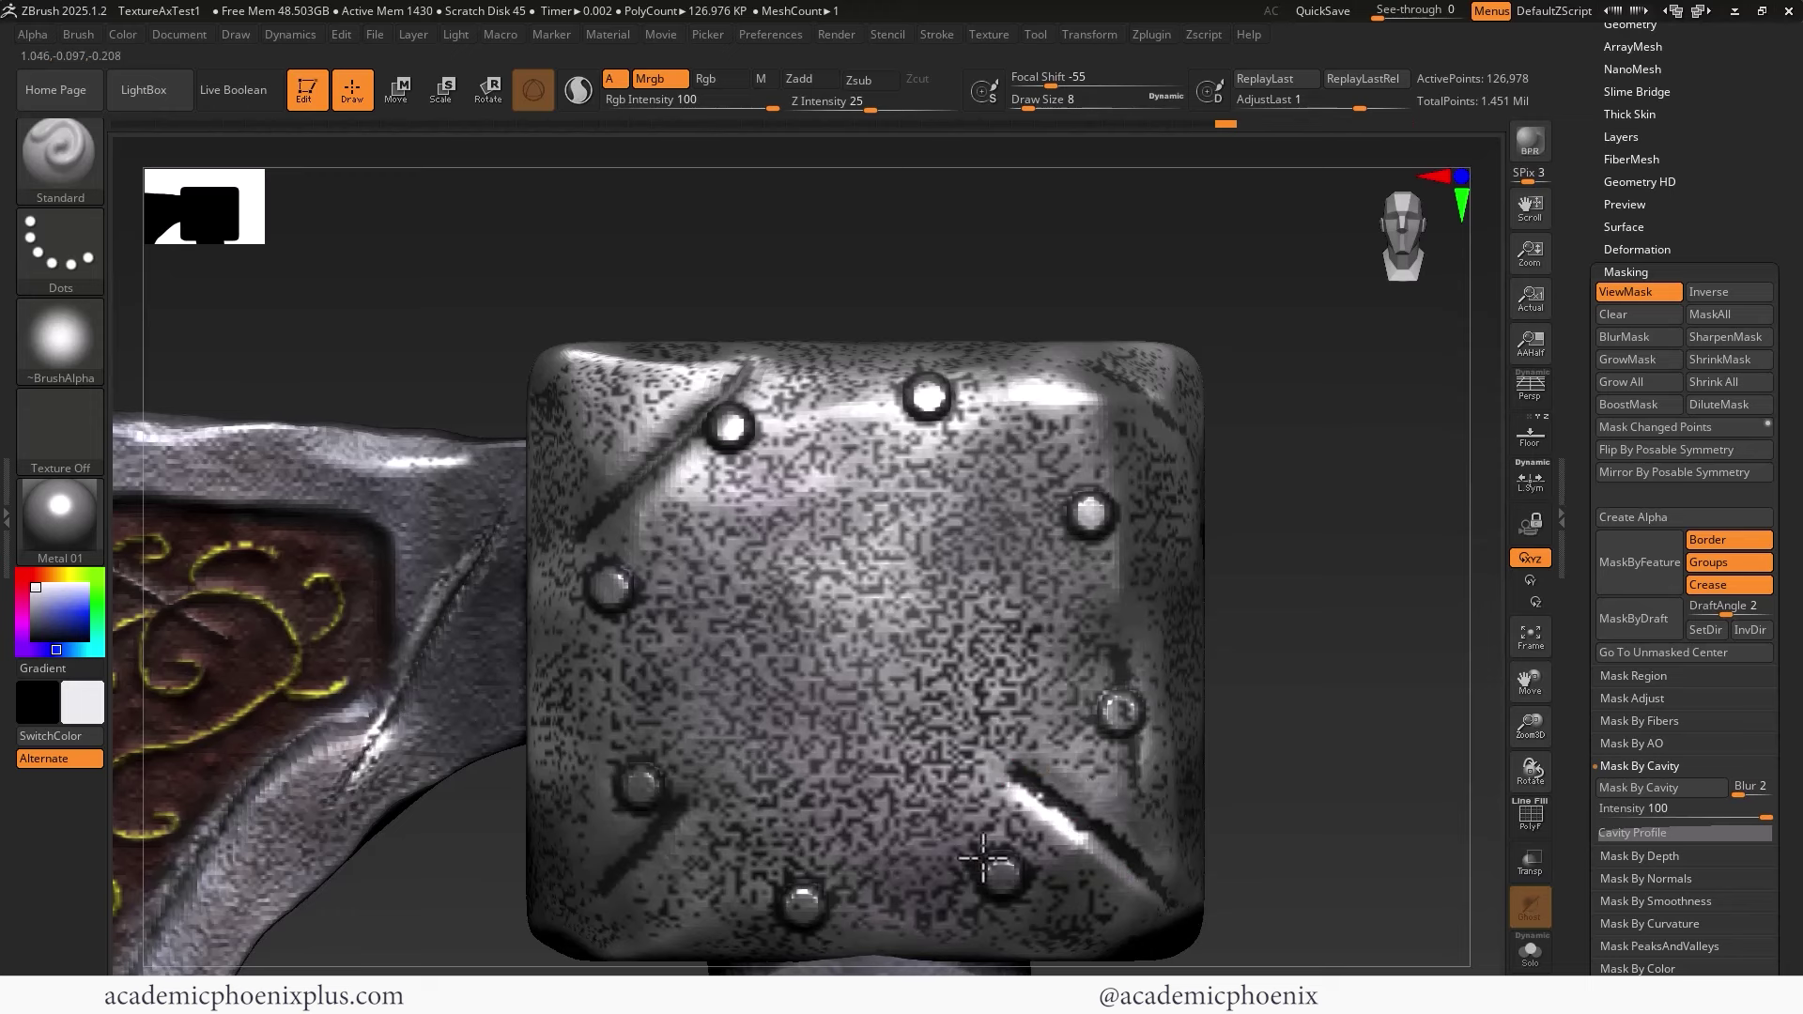
# Paint near-white highlights on the block's remaining rivets and along its two left scratches, and hide the mask display
pyautogui.keyDown('ctrl'); pyautogui.keyDown('alt'); pyautogui.click(632, 781); pyautogui.keyUp('alt'); pyautogui.keyUp('ctrl')
pyautogui.keyDown('ctrl'); pyautogui.keyDown('alt'); pyautogui.click(610, 575); pyautogui.keyUp('alt'); pyautogui.keyUp('ctrl')
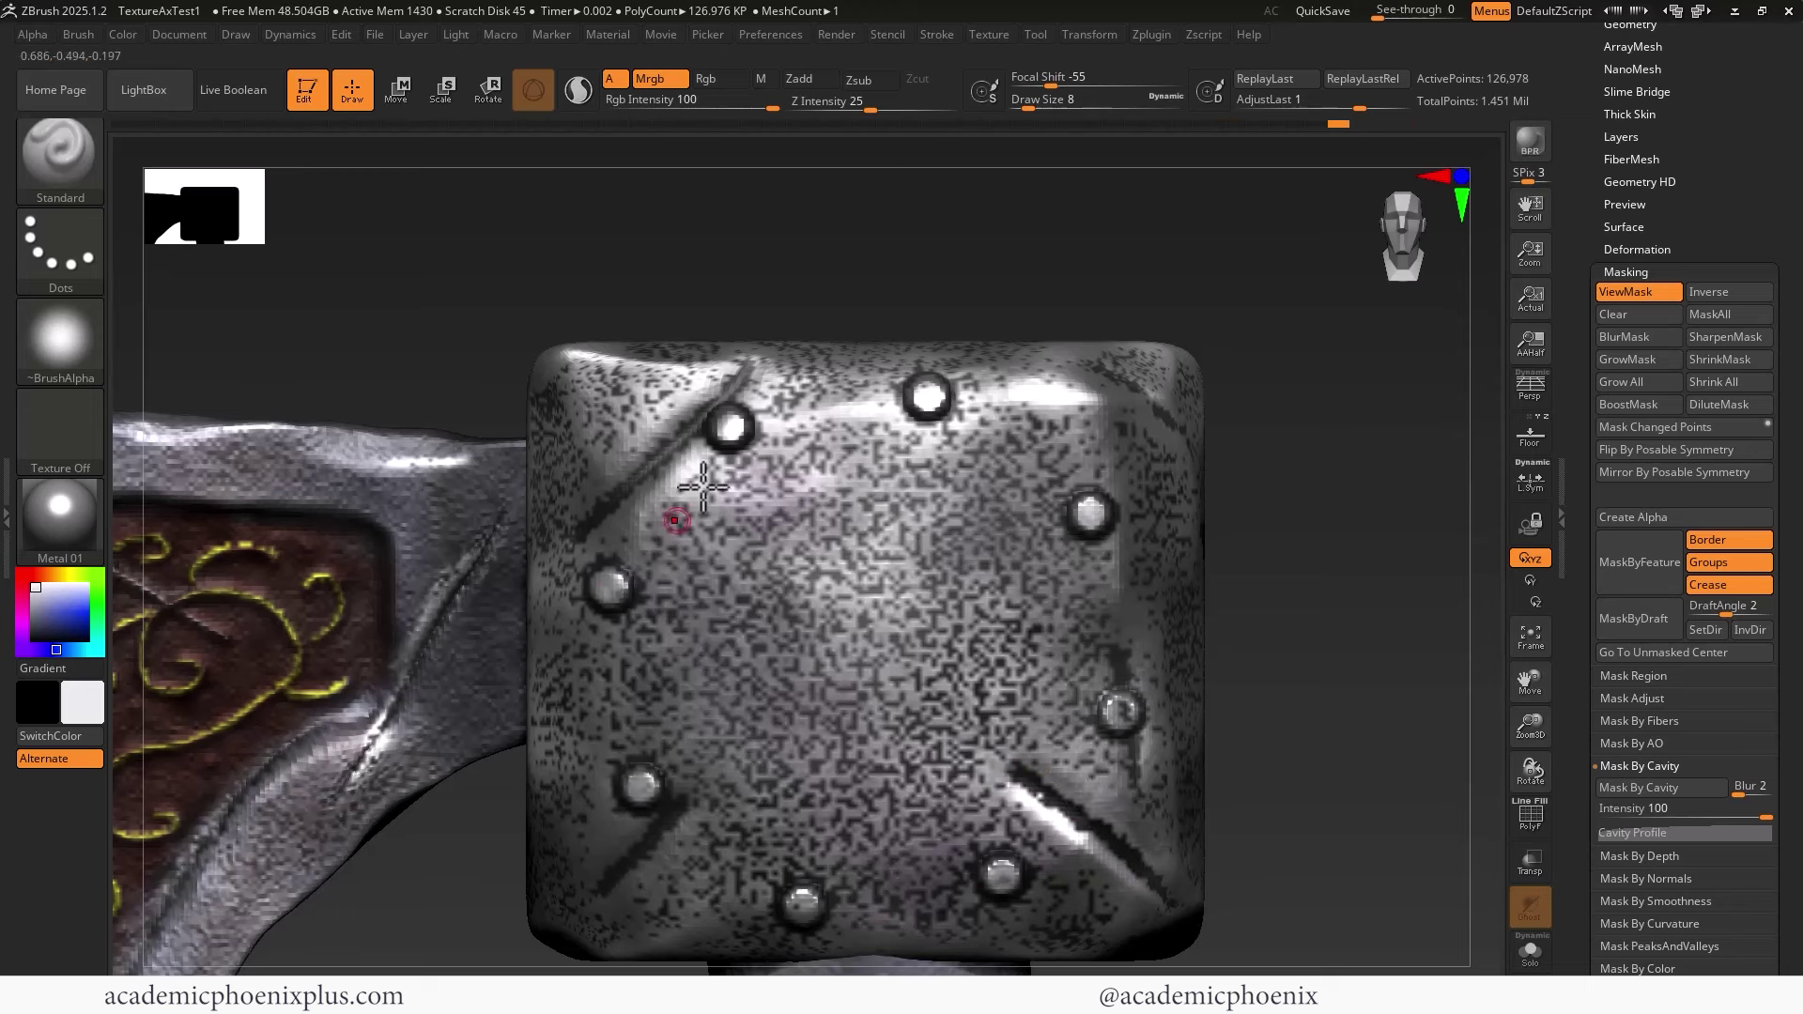
pyautogui.keyDown('ctrl'); pyautogui.keyDown('alt'); pyautogui.click(732, 372); pyautogui.keyUp('alt'); pyautogui.keyUp('ctrl')
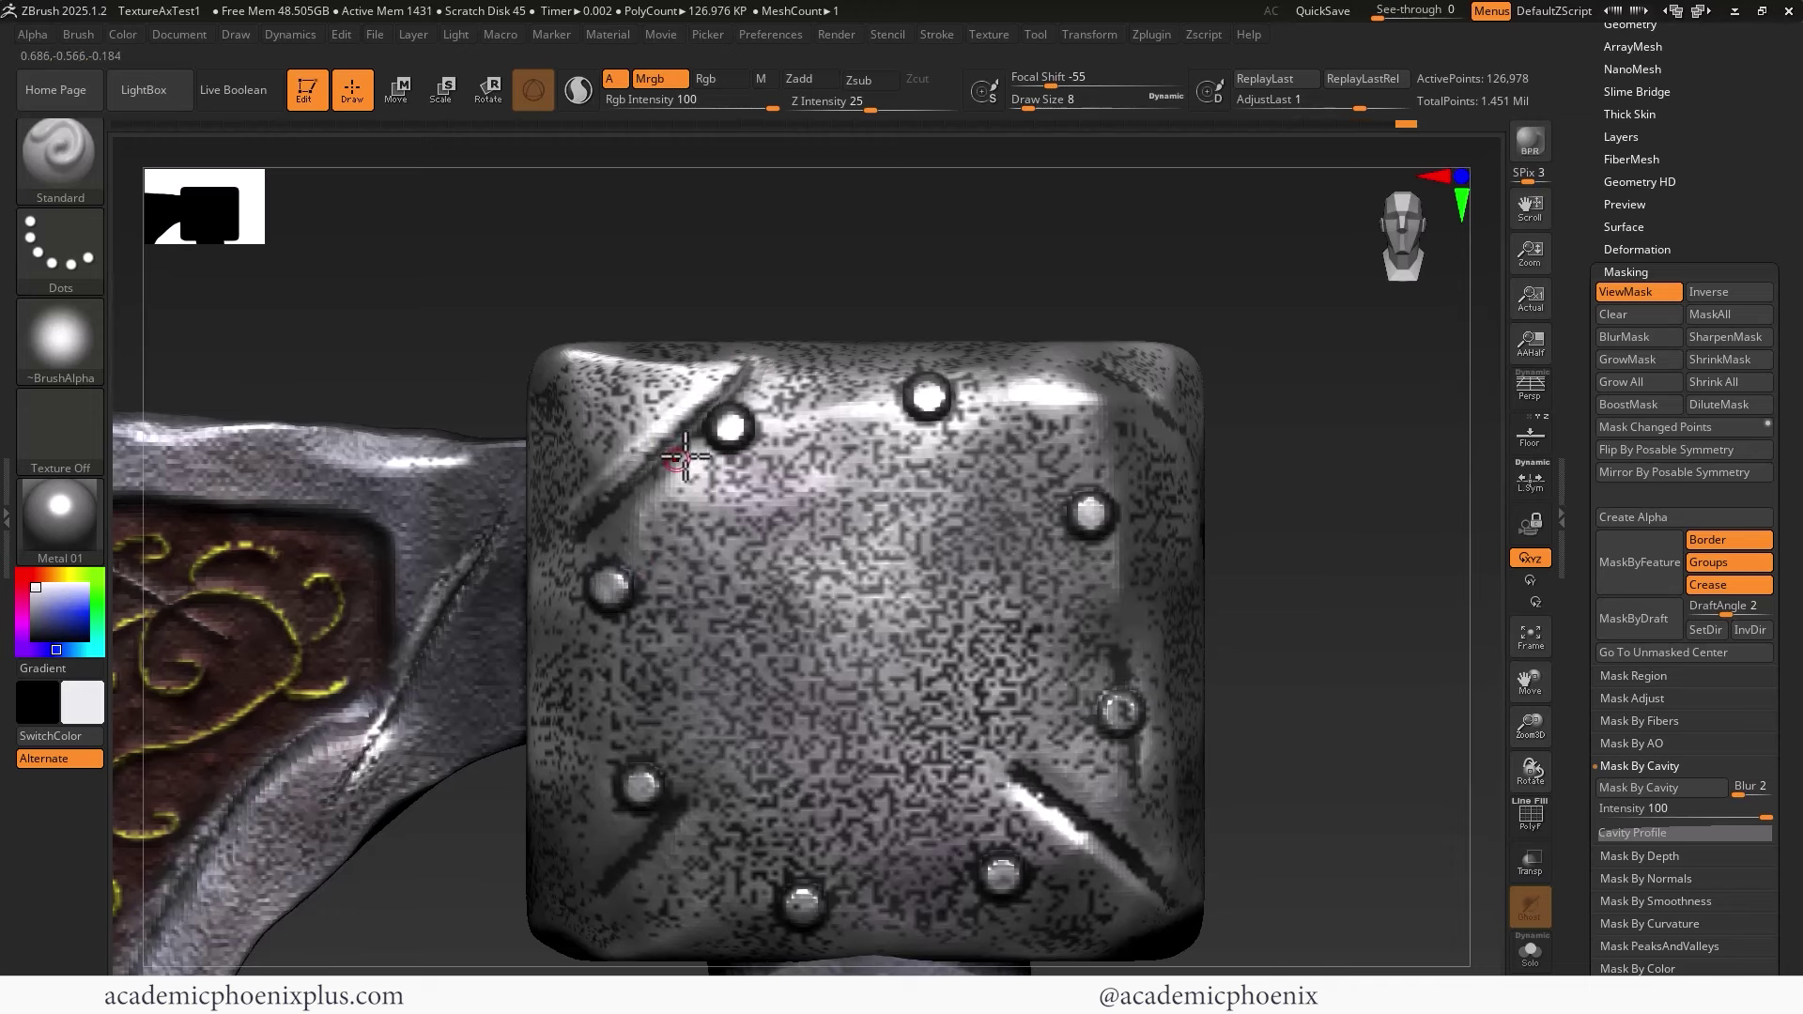
pyautogui.keyDown('ctrl'); pyautogui.keyDown('alt'); pyautogui.click(629, 468); pyautogui.keyUp('alt'); pyautogui.keyUp('ctrl')
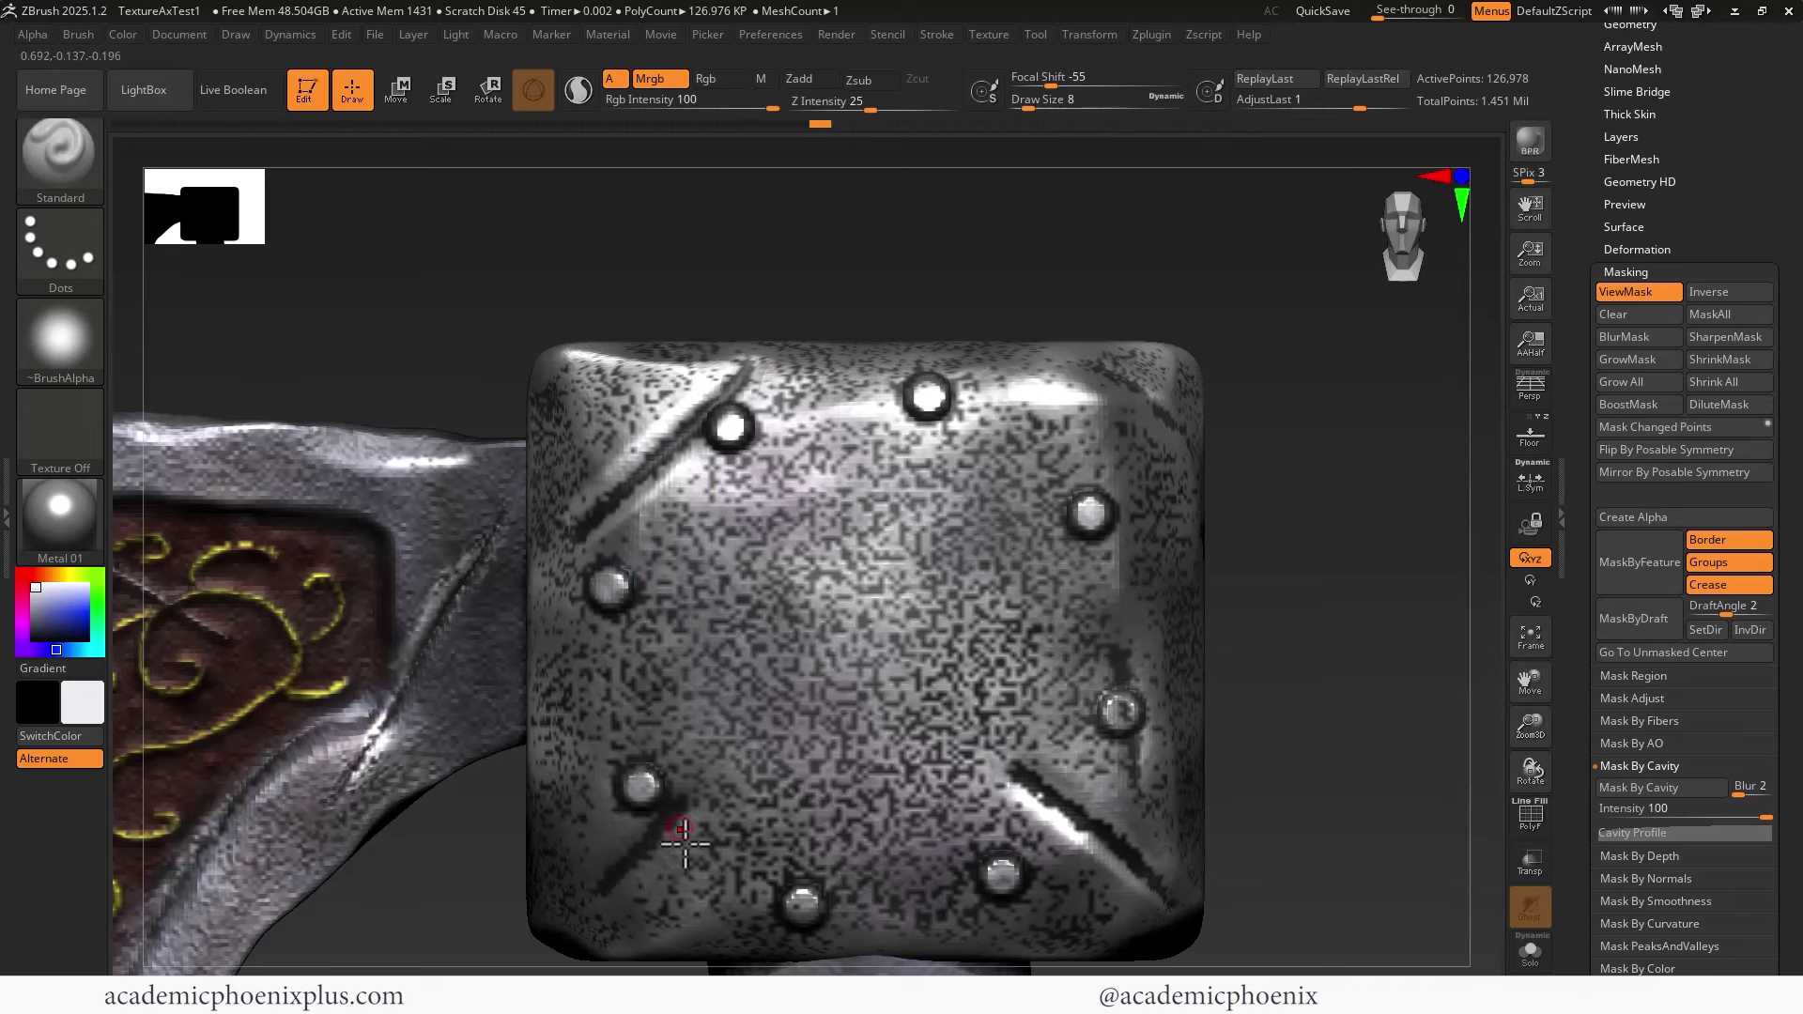
pyautogui.keyDown('ctrl'); pyautogui.keyDown('alt'); pyautogui.click(575, 917); pyautogui.keyUp('alt'); pyautogui.keyUp('ctrl')
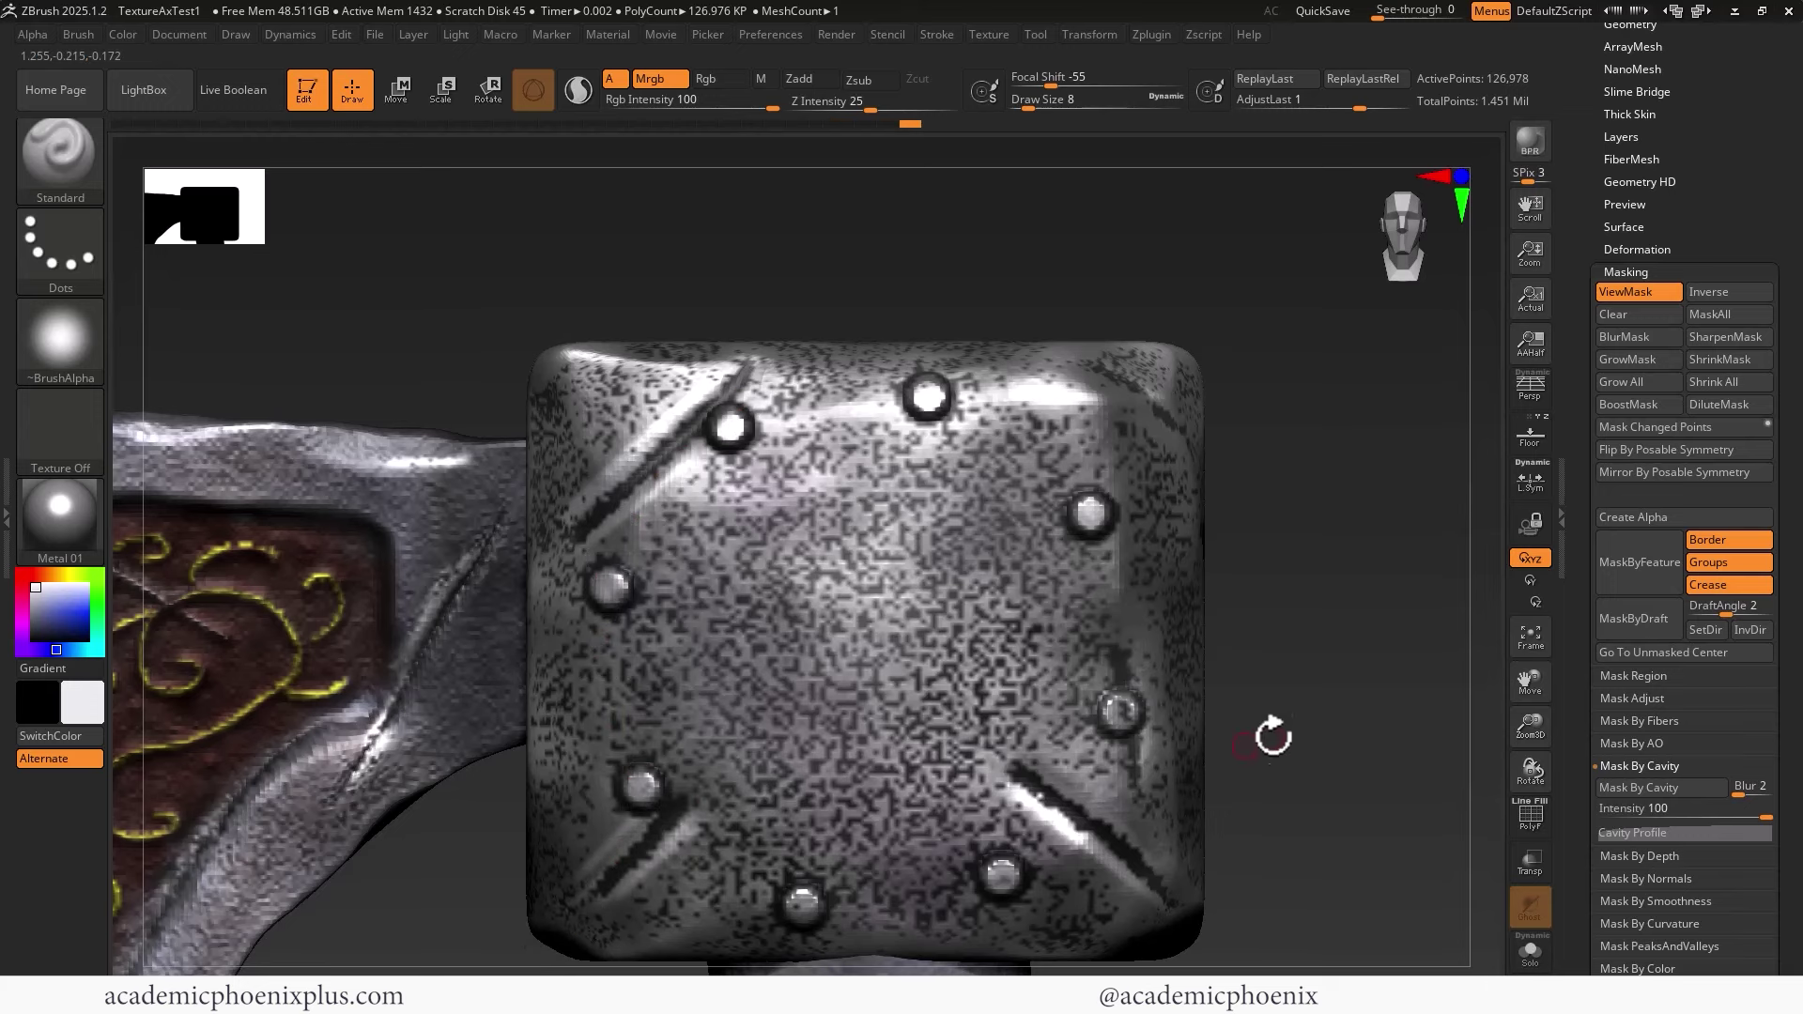
pyautogui.hotkey('ctrl', 'h')
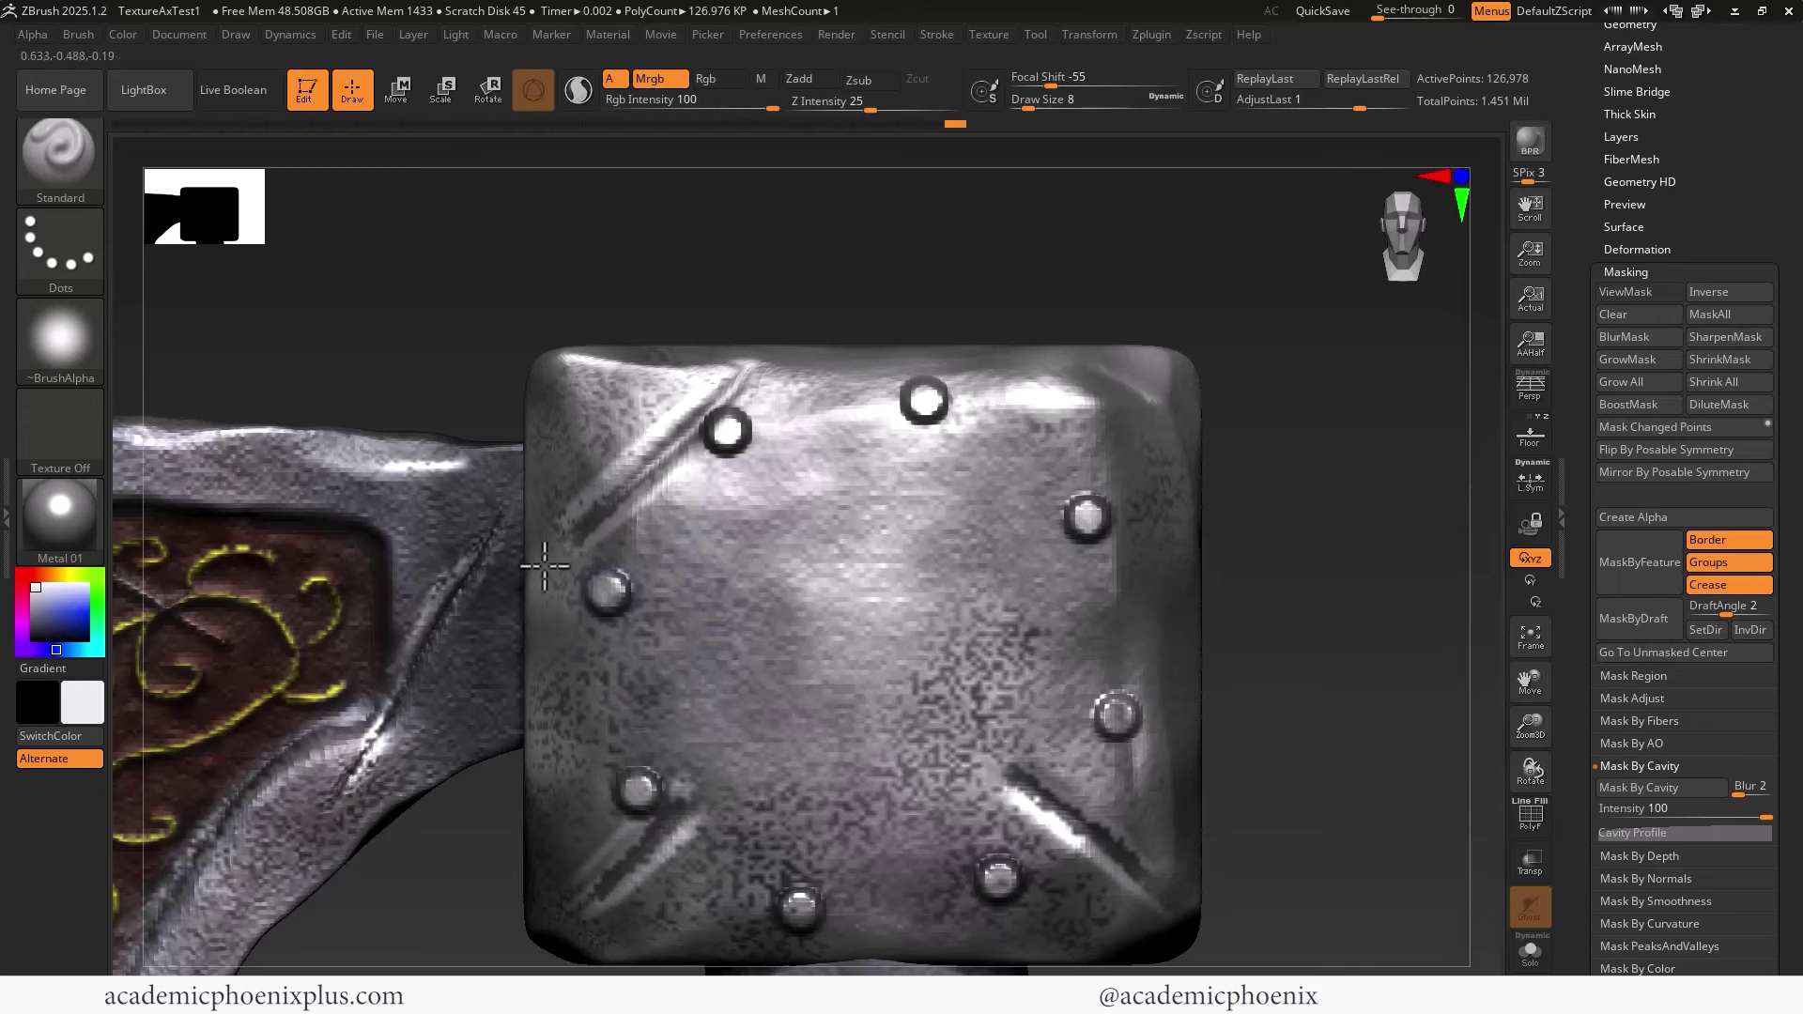
pyautogui.moveTo(1464, 495); pyautogui.dragTo(1144, 675)
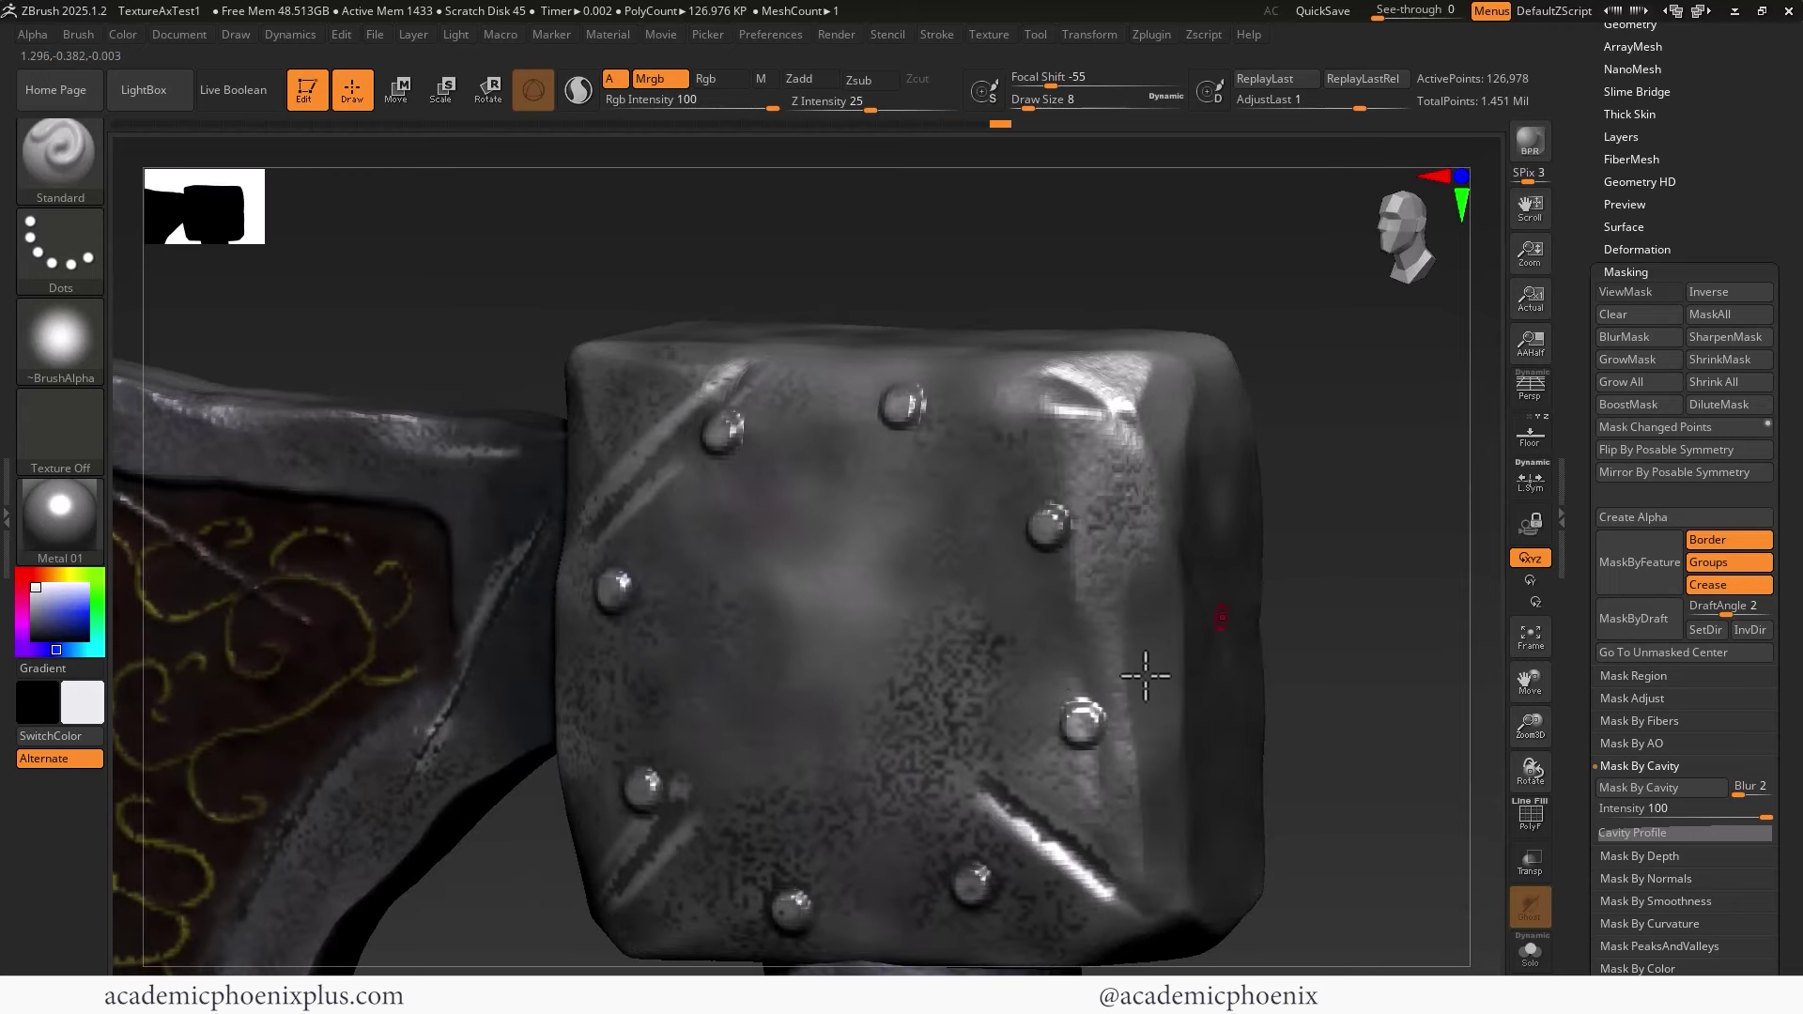
pyautogui.click(1059, 509)
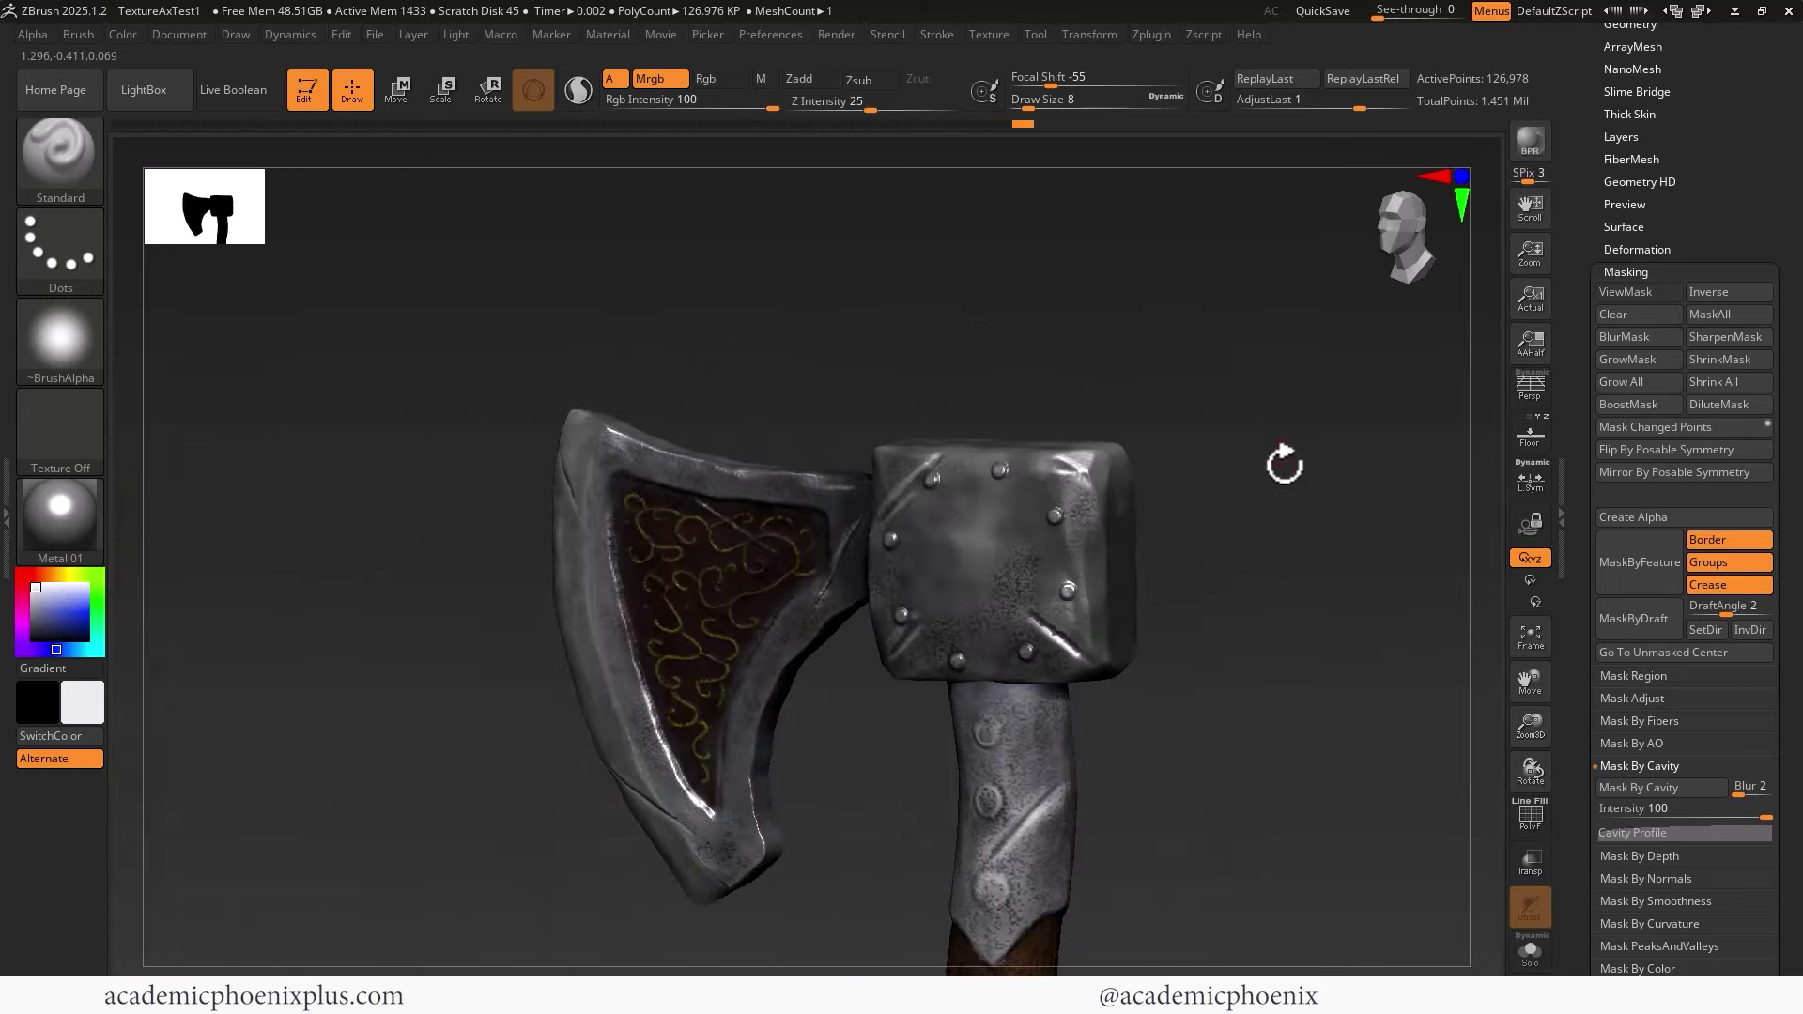
# Make the Skull subtool visible on the front of the hammer block
pyautogui.moveTo(1397, 463); pyautogui.dragTo(1460, 438)
pyautogui.moveTo(1572, 253); pyautogui.dragTo(1577, 462)
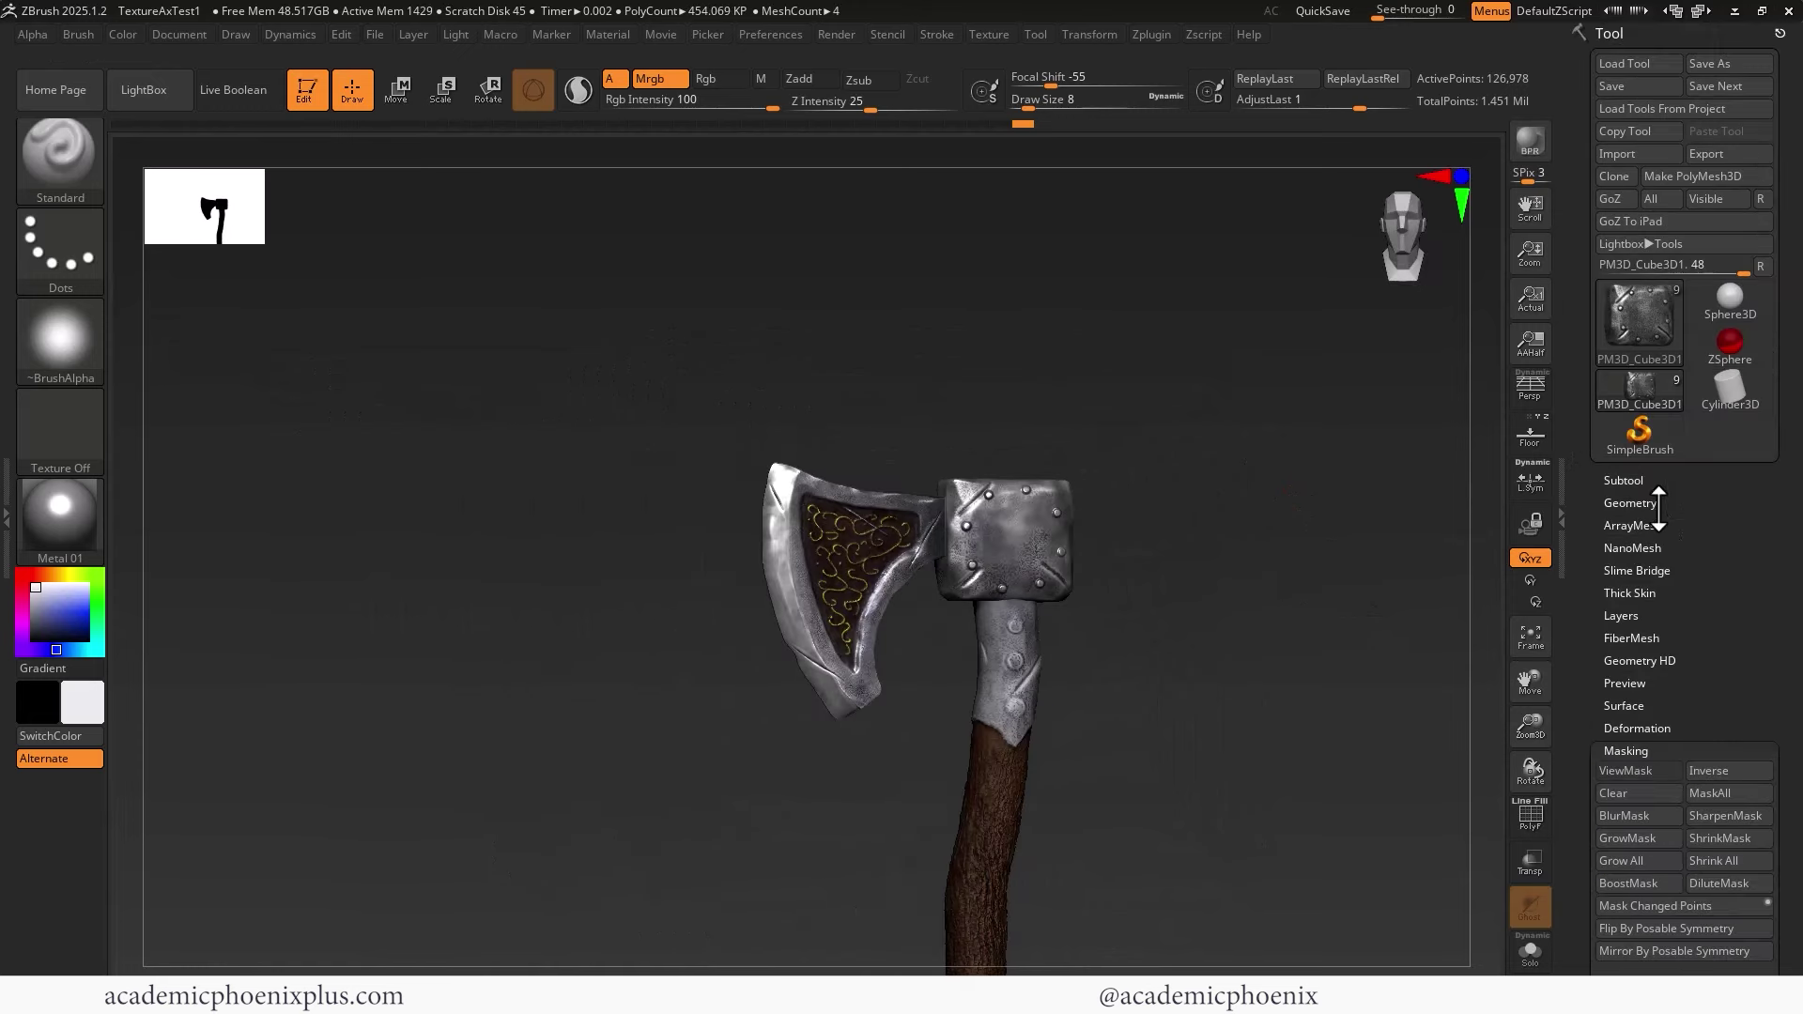
pyautogui.click(1637, 480)
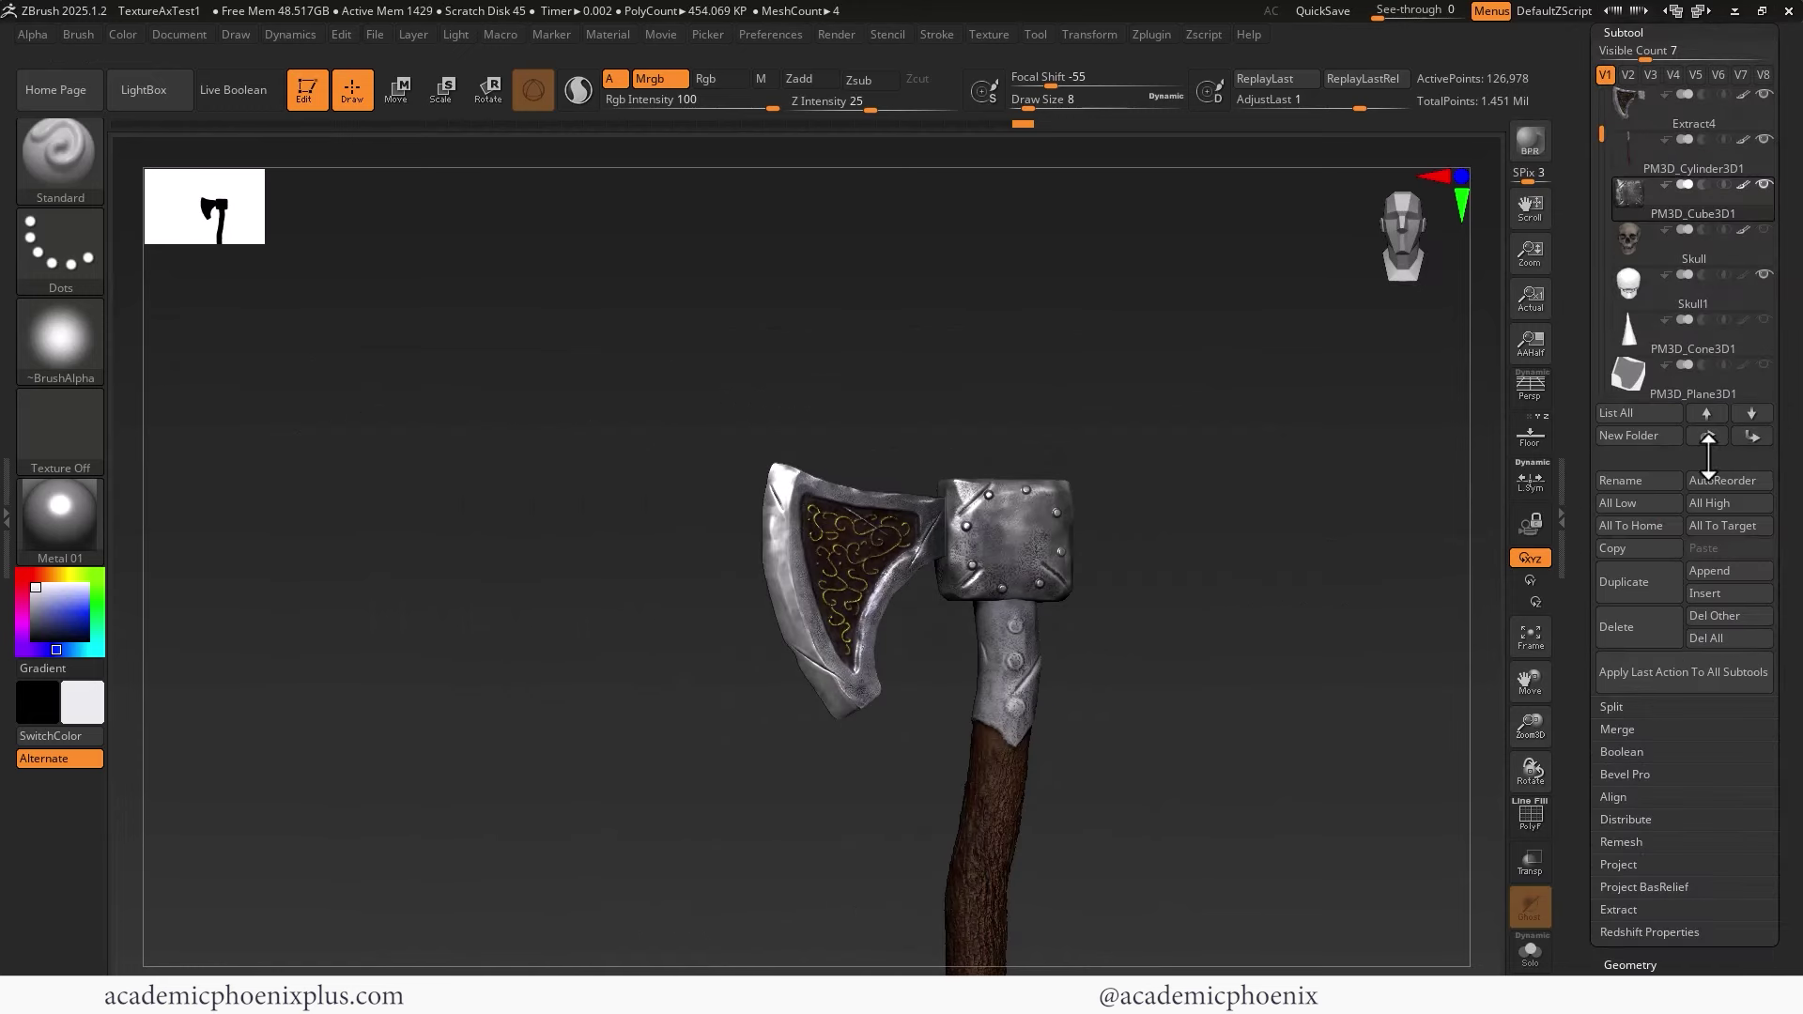
pyautogui.click(1763, 229)
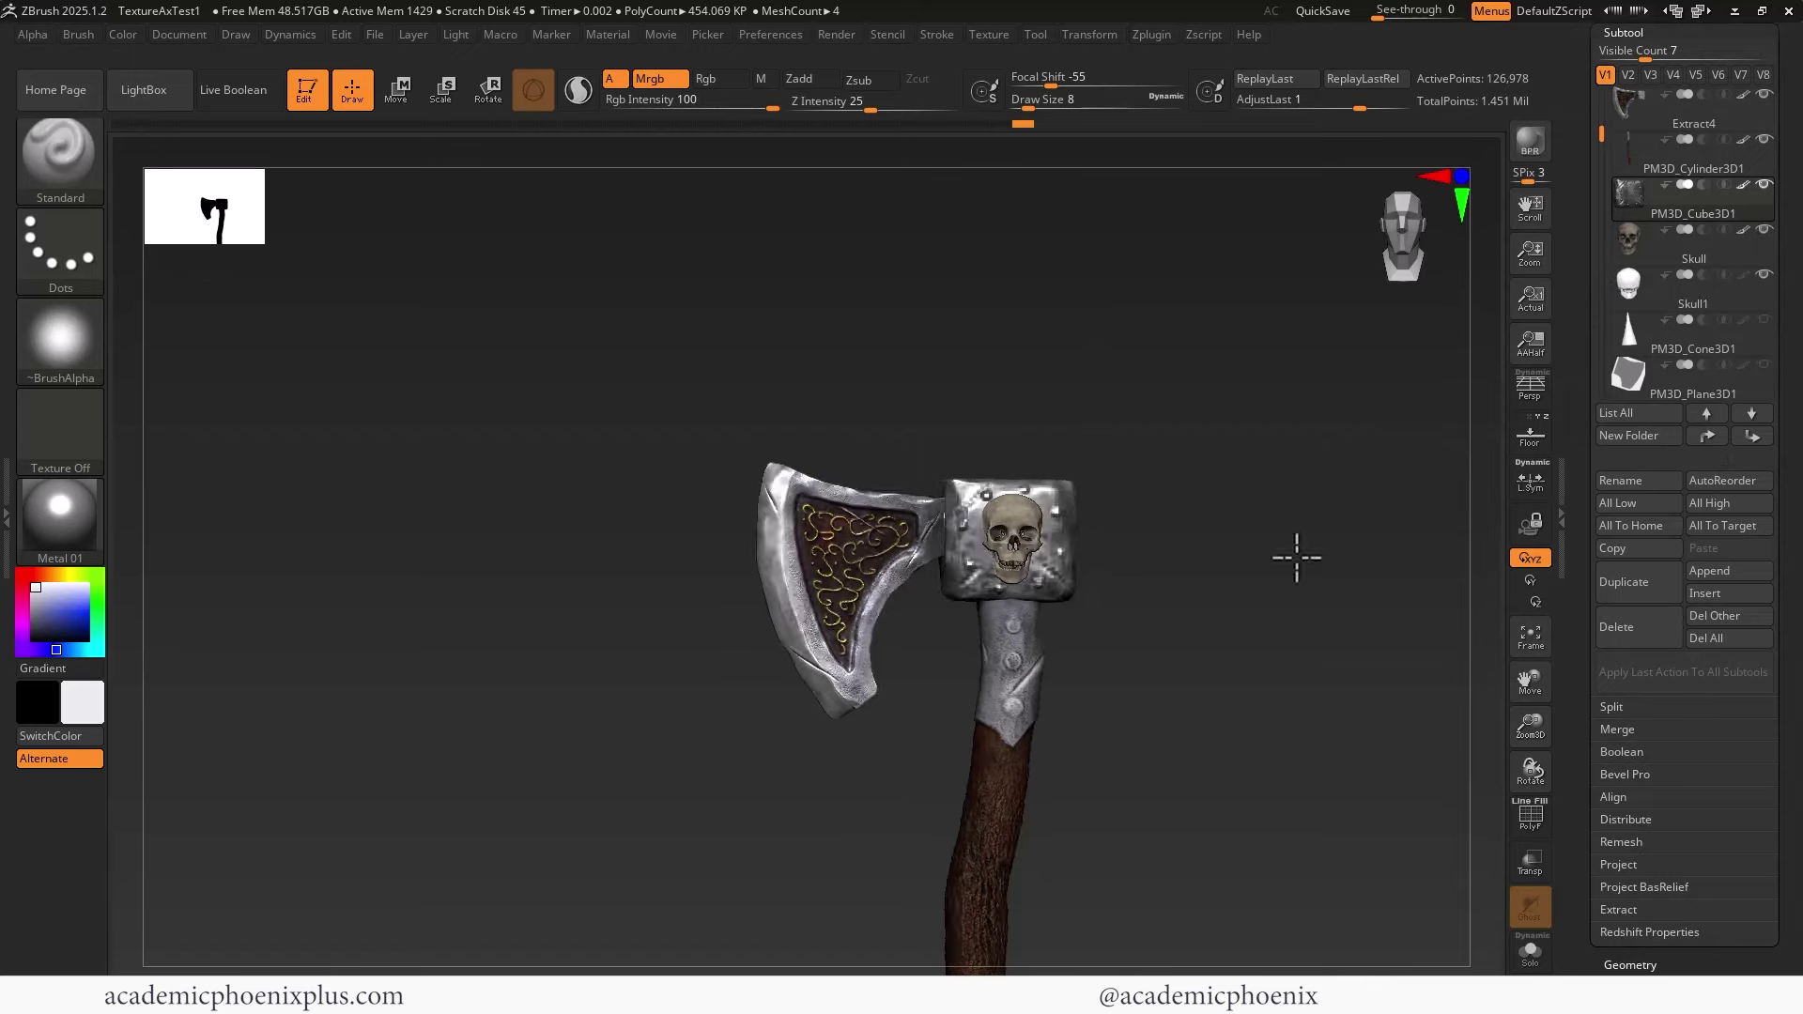
pyautogui.moveTo(1296, 551)
pyautogui.mouseDown()
pyautogui.moveTo(1251, 575)
pyautogui.moveTo(1307, 547)
pyautogui.moveTo(1295, 628)
pyautogui.moveTo(1326, 671)
pyautogui.moveTo(1357, 606)
pyautogui.mouseUp()
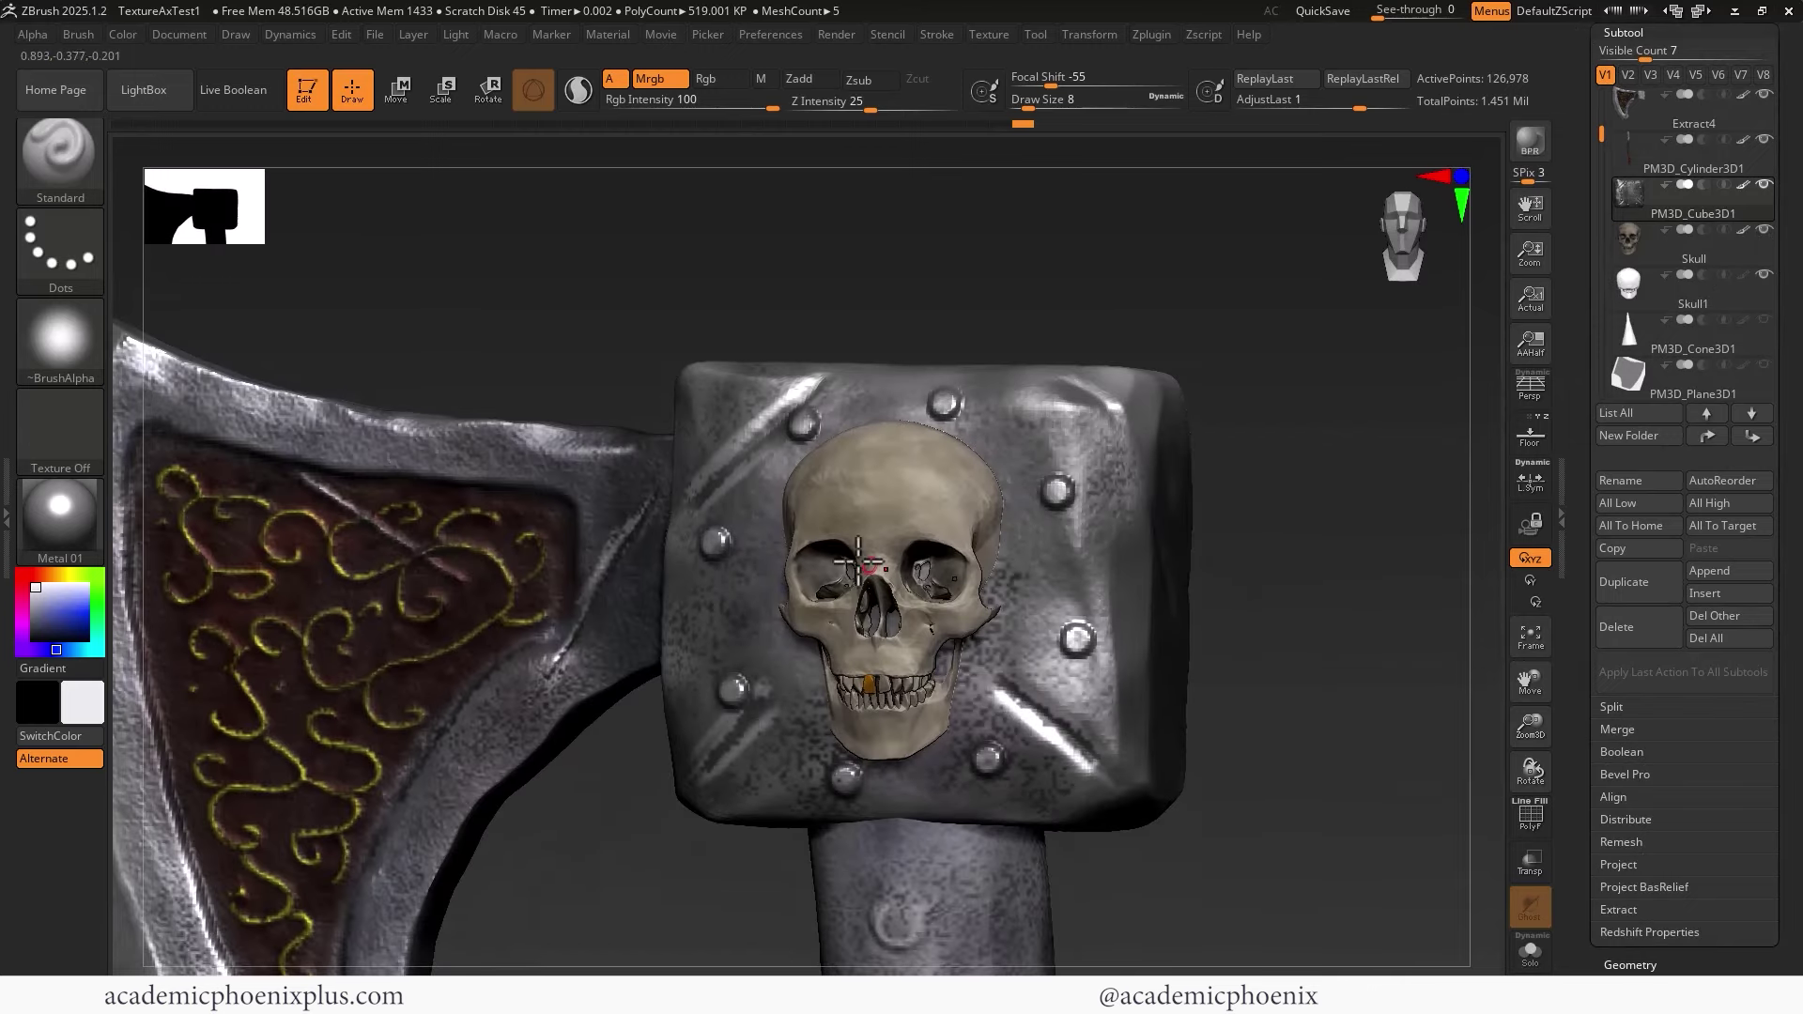
# Choose black and darken the block's surface behind the skull's eye sockets, reducing the draw size to 18
pyautogui.click(33, 639)
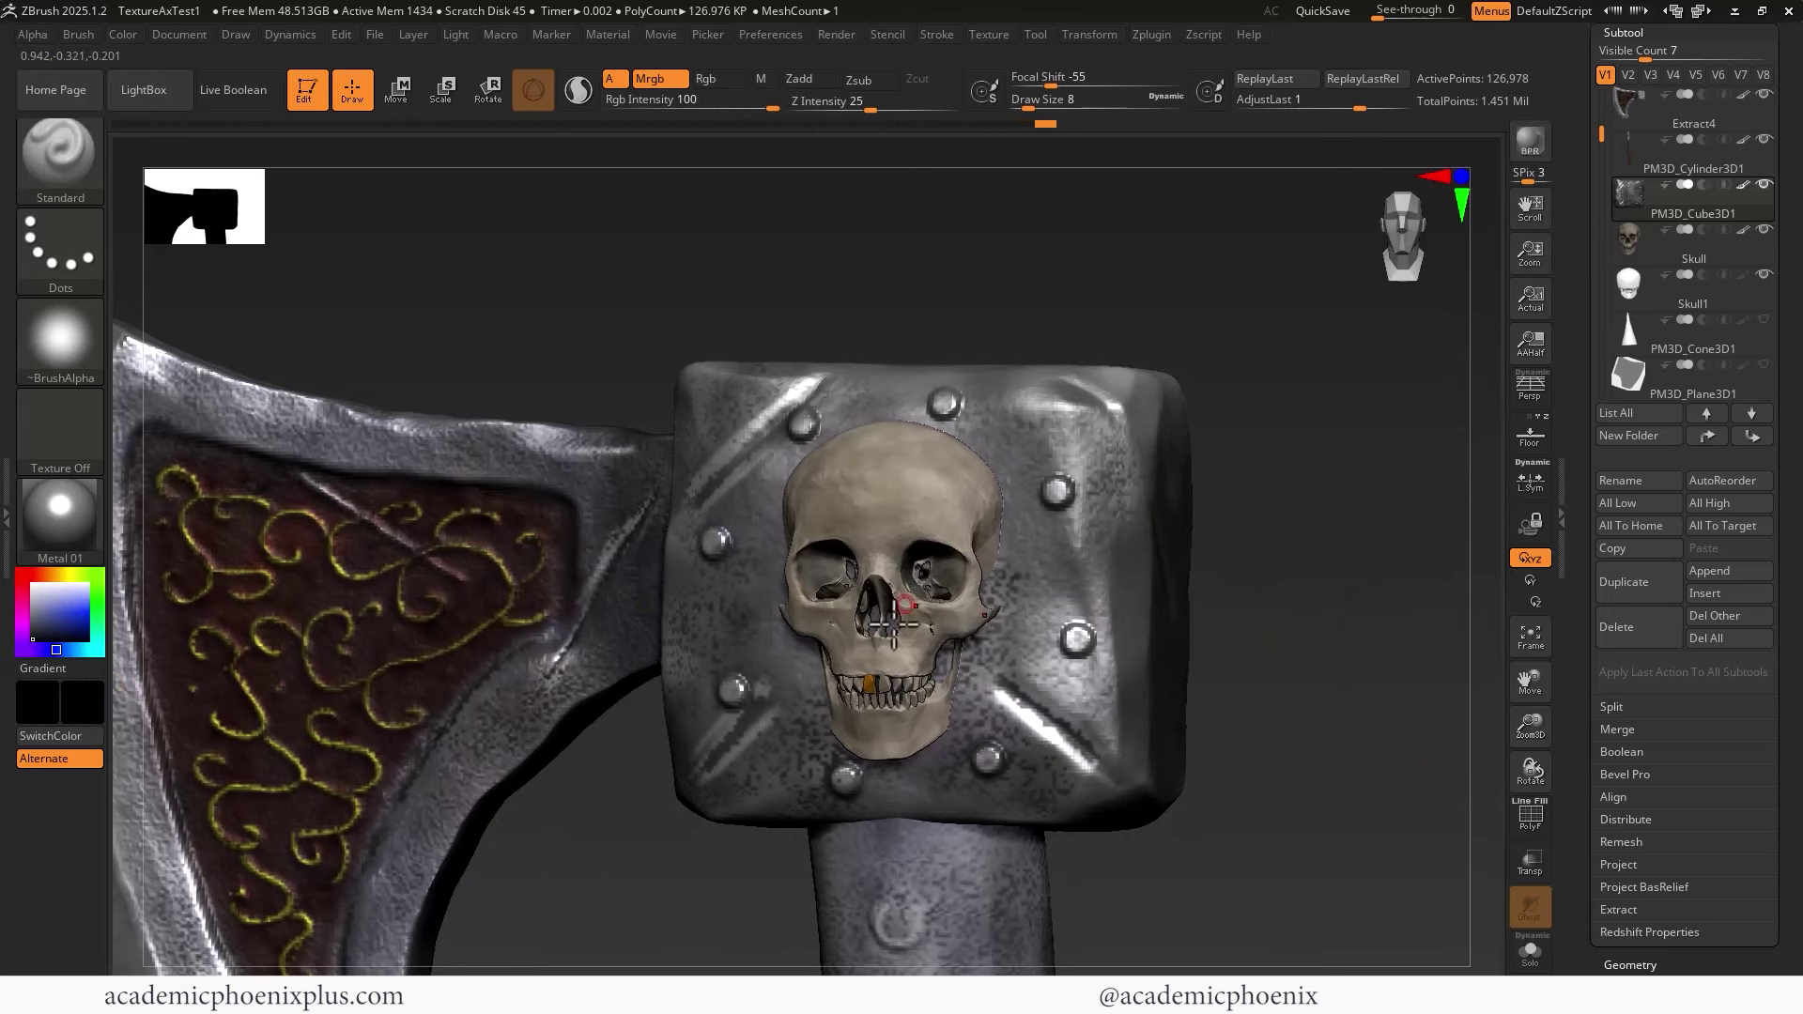
pyautogui.moveTo(1382, 583); pyautogui.dragTo(1280, 592)
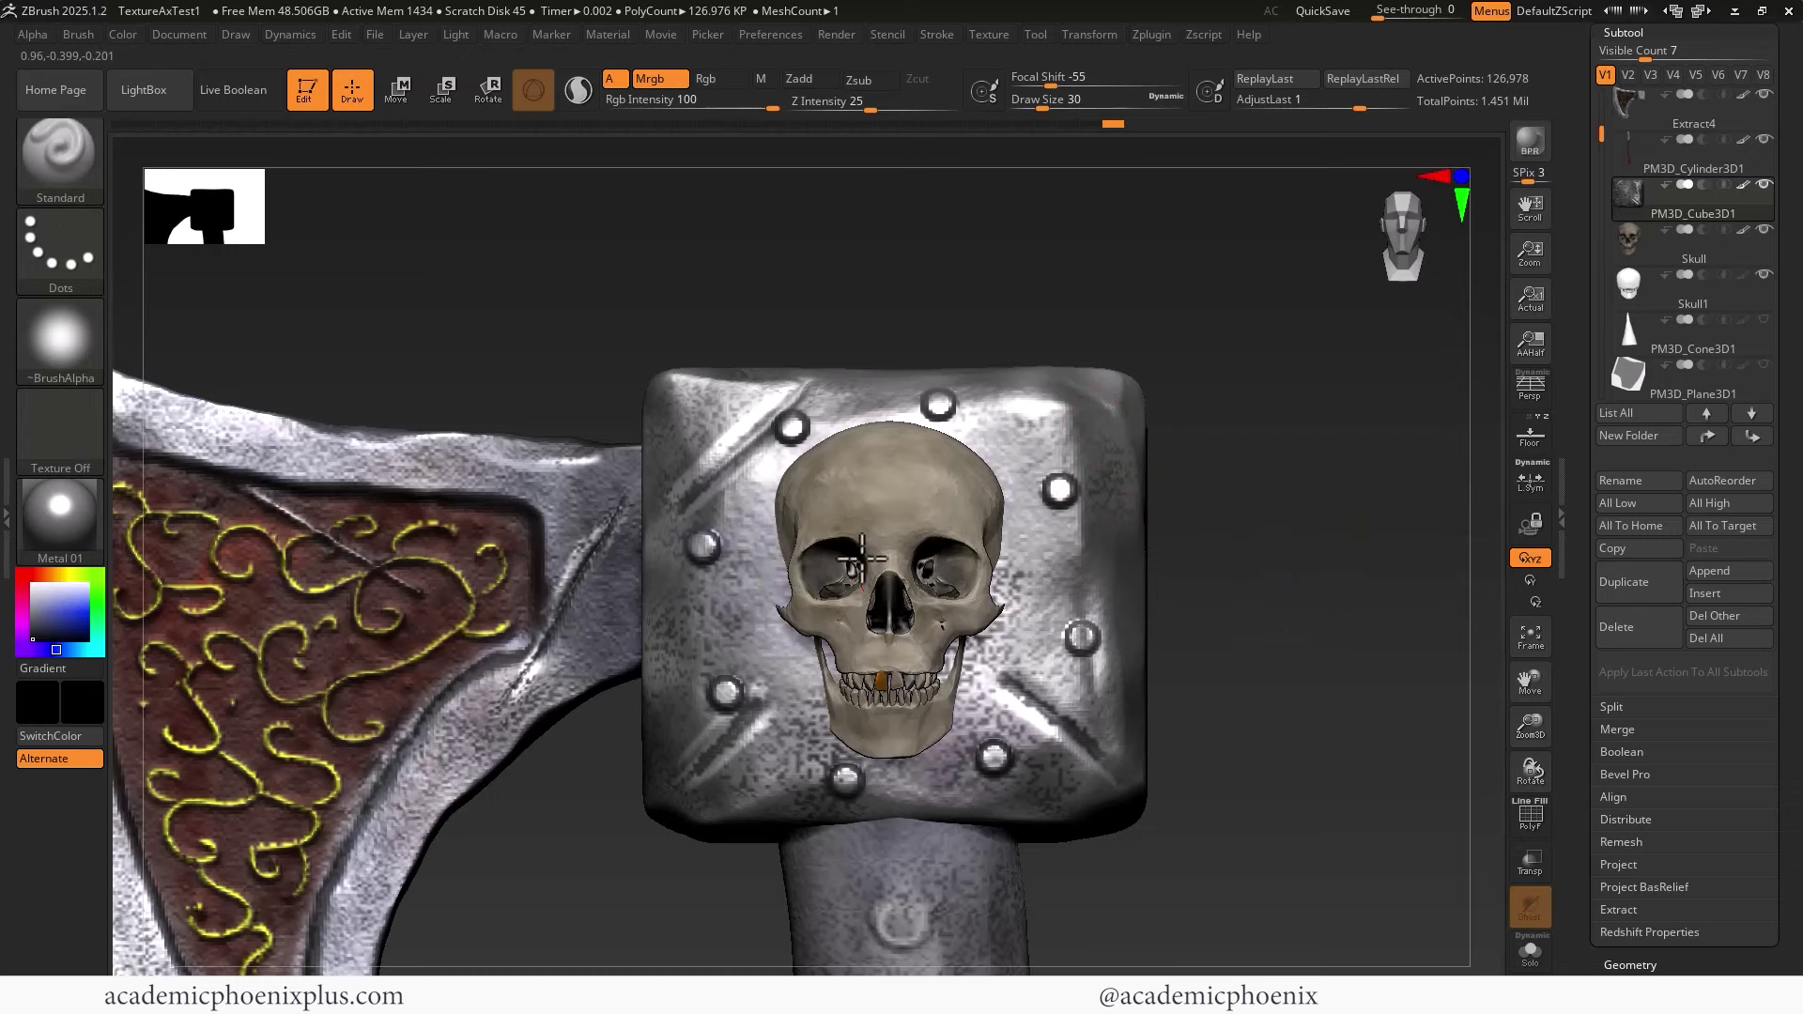
pyautogui.press('[')
pyautogui.press('[')
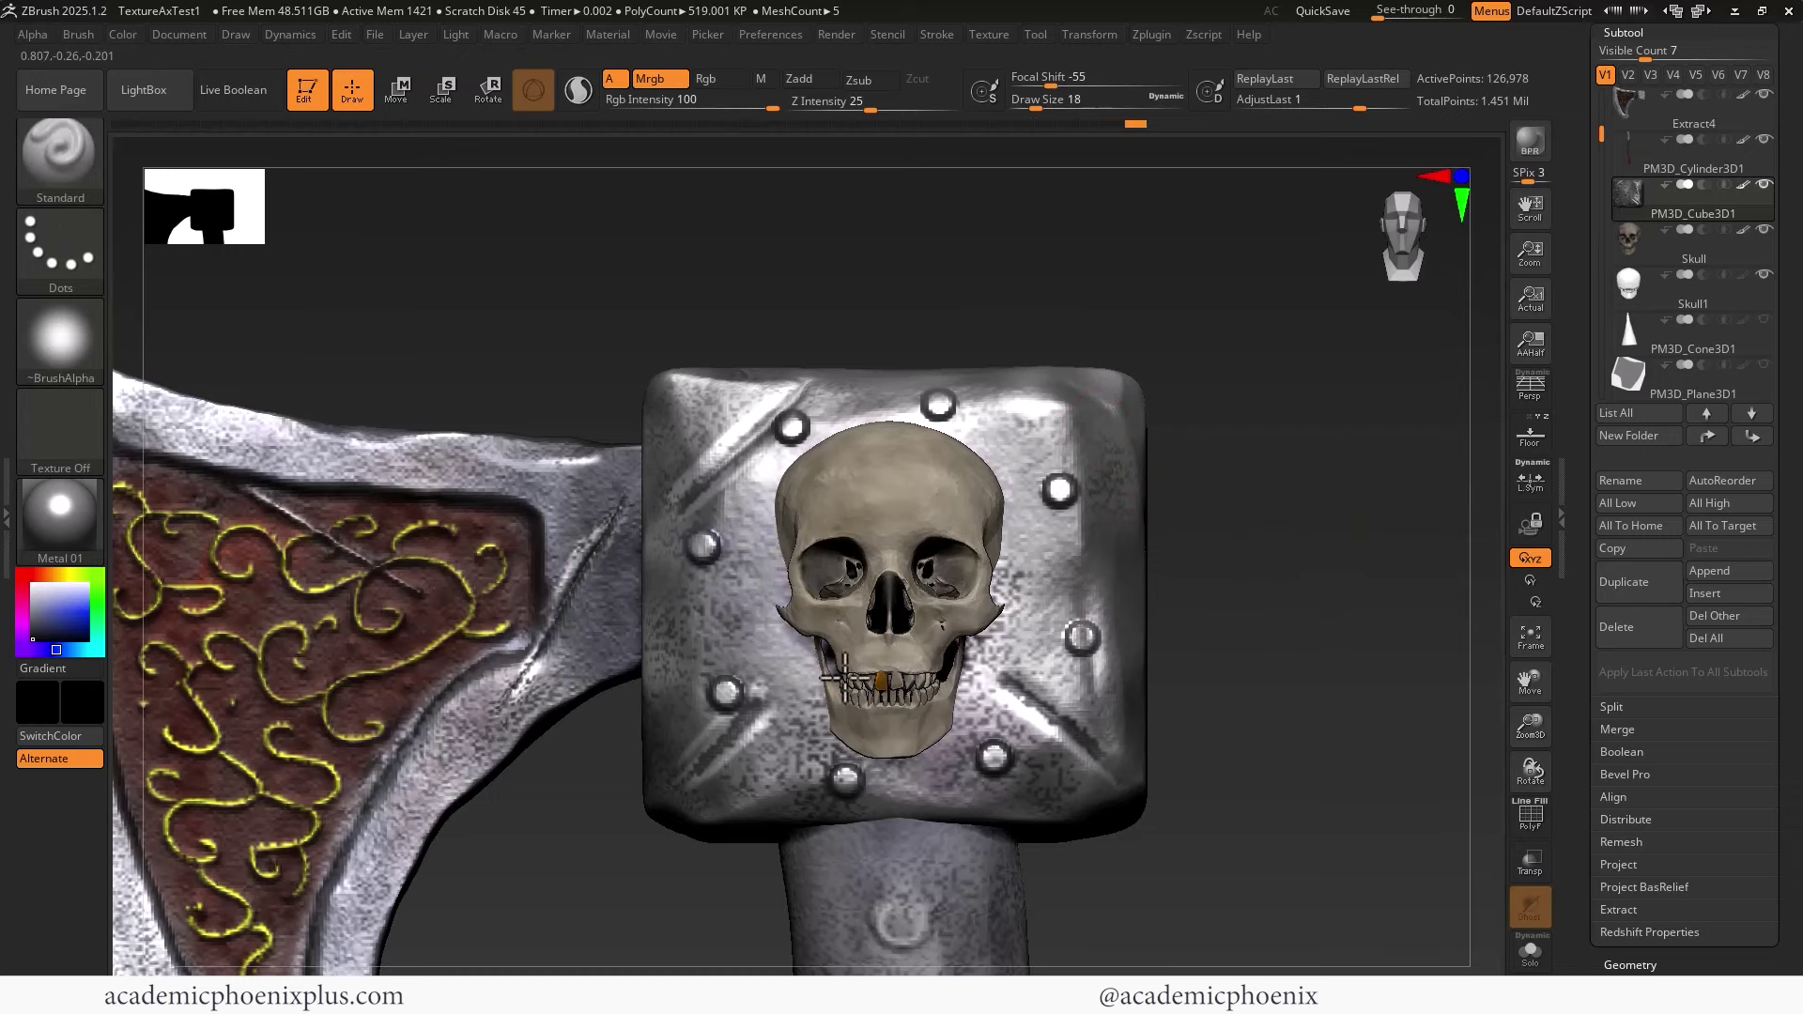
pyautogui.moveTo(1328, 551); pyautogui.dragTo(929, 657)
# Make the skull the active subtool and set the brush to paint colour only with Rgb
pyautogui.keyDown('alt'); pyautogui.click(924, 570); pyautogui.keyUp('alt')
pyautogui.keyDown('shift'); pyautogui.moveTo(1256, 511); pyautogui.dragTo(1252, 338); pyautogui.keyUp('shift')
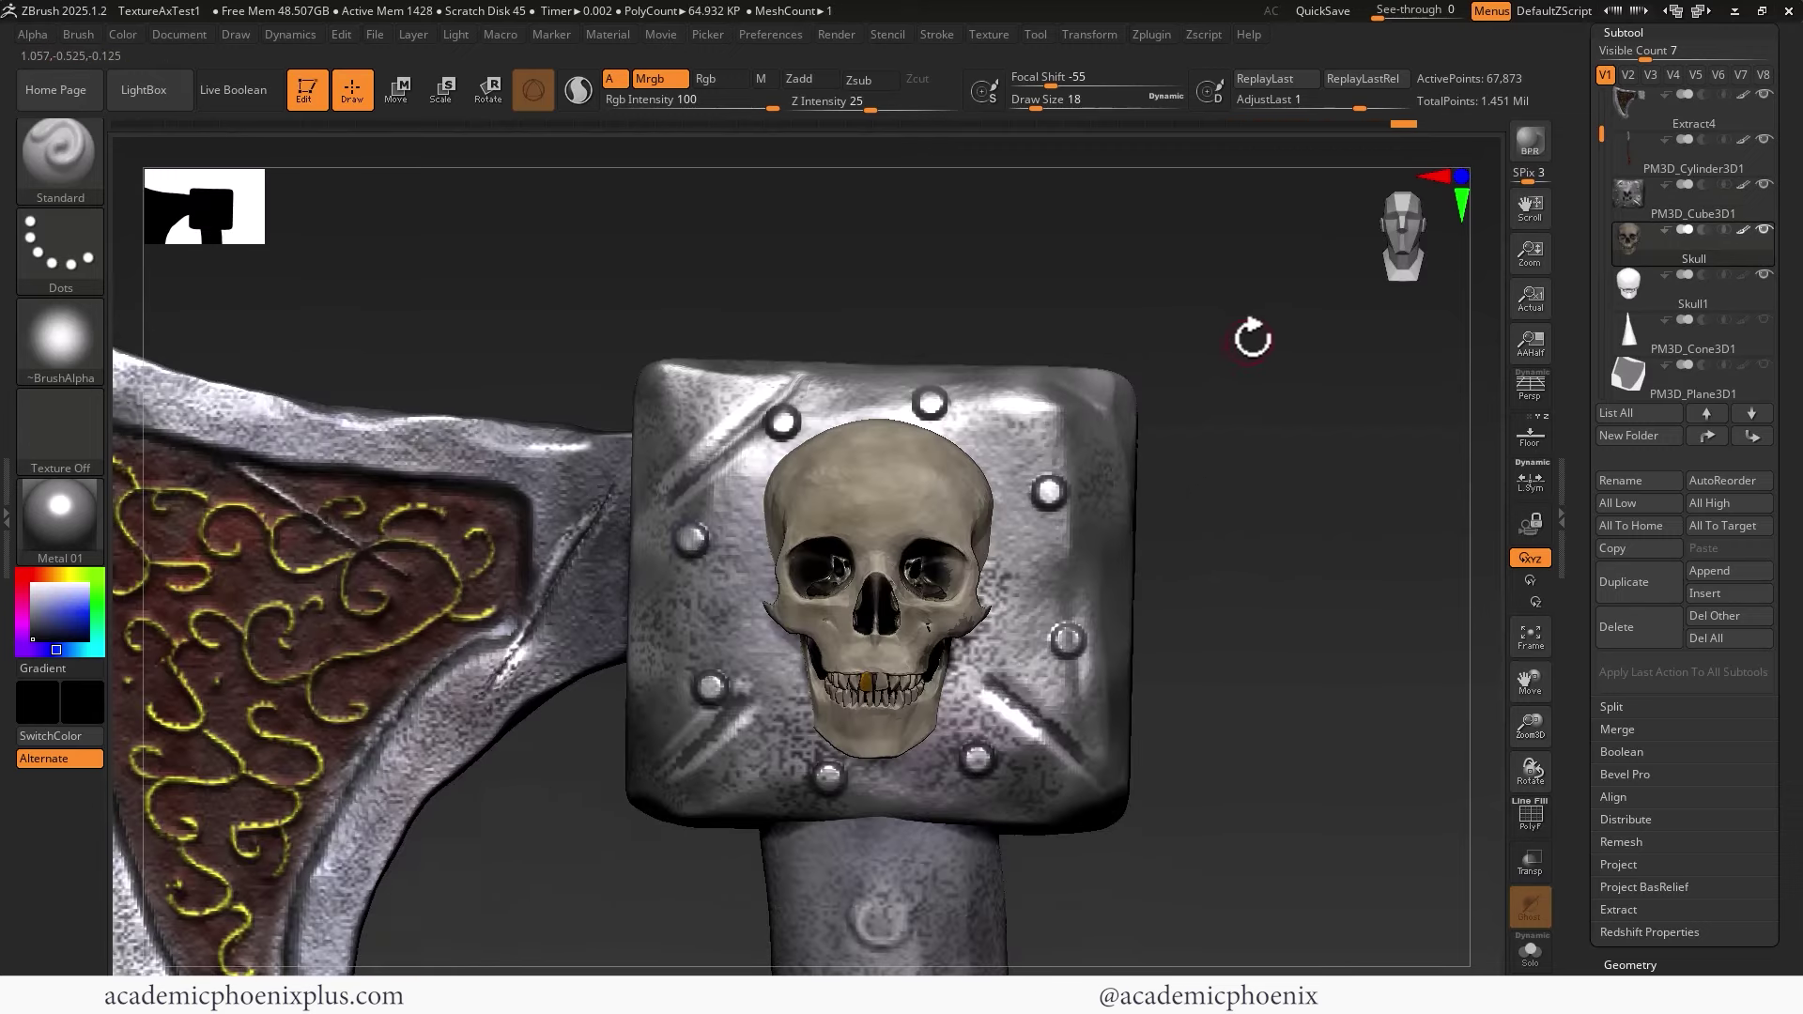
pyautogui.click(721, 79)
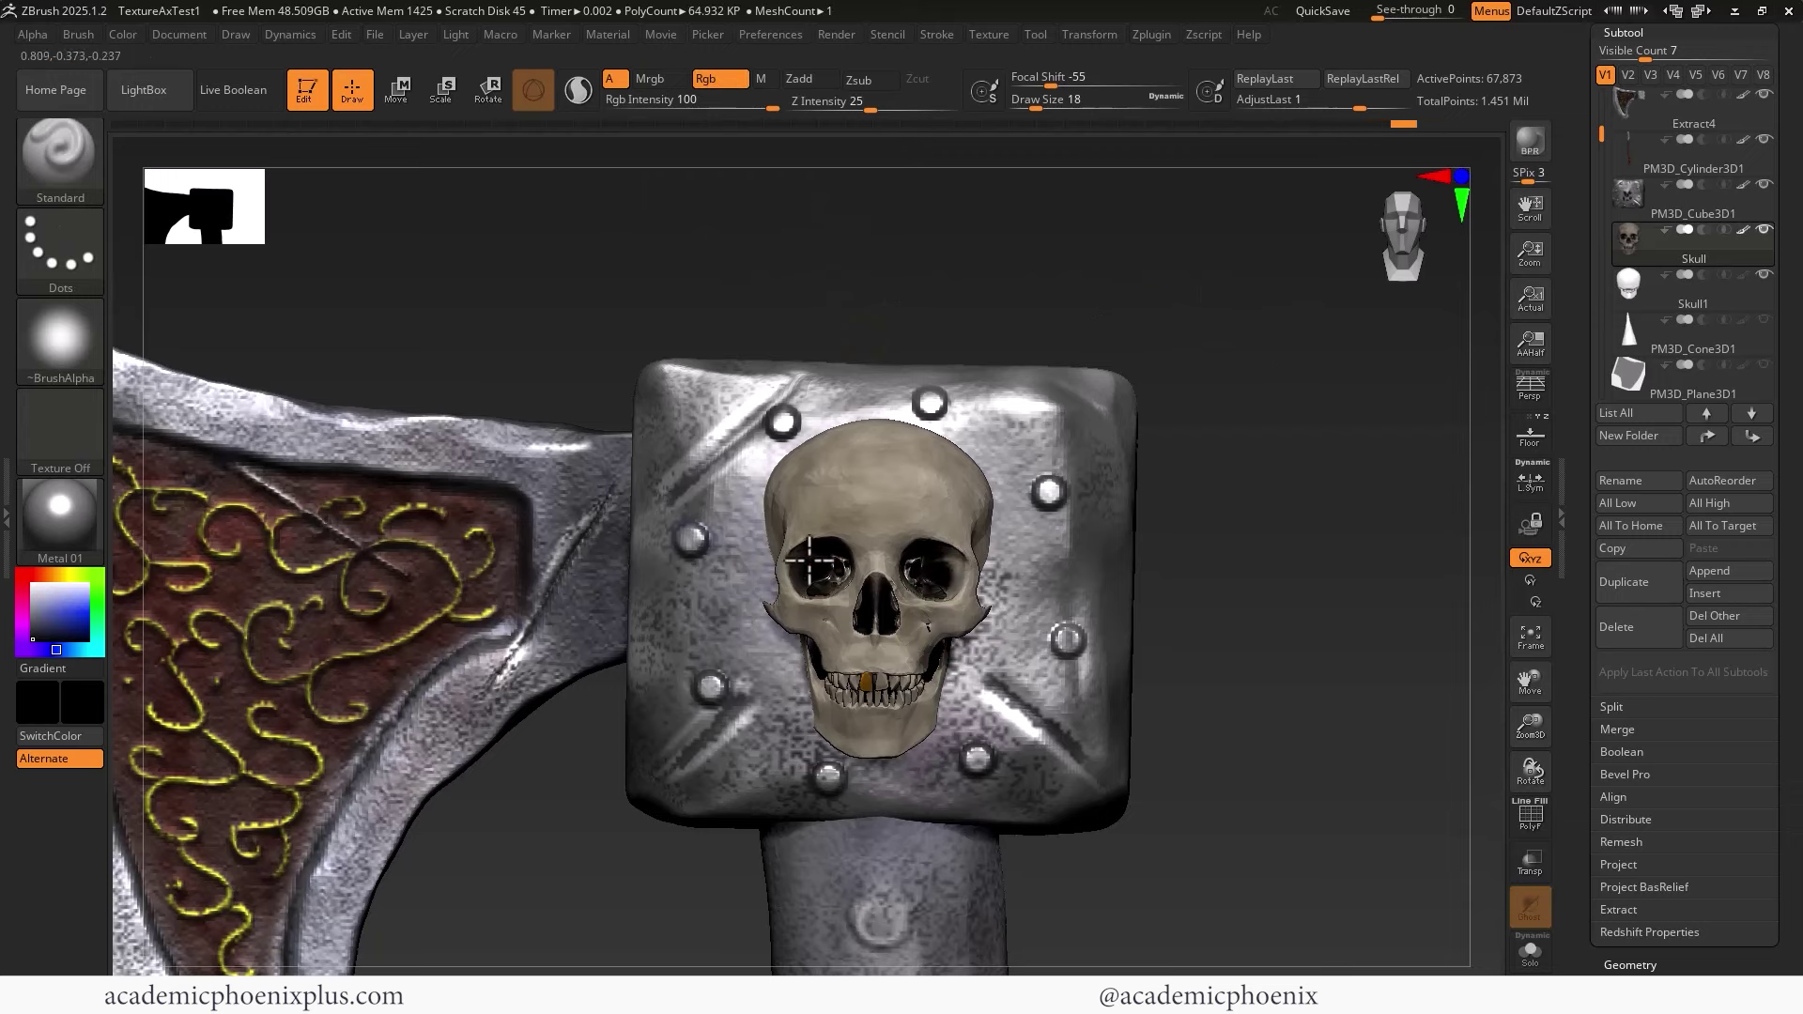
pyautogui.keyDown('alt'); pyautogui.moveTo(1272, 611); pyautogui.dragTo(1086, 553); pyautogui.keyUp('alt')
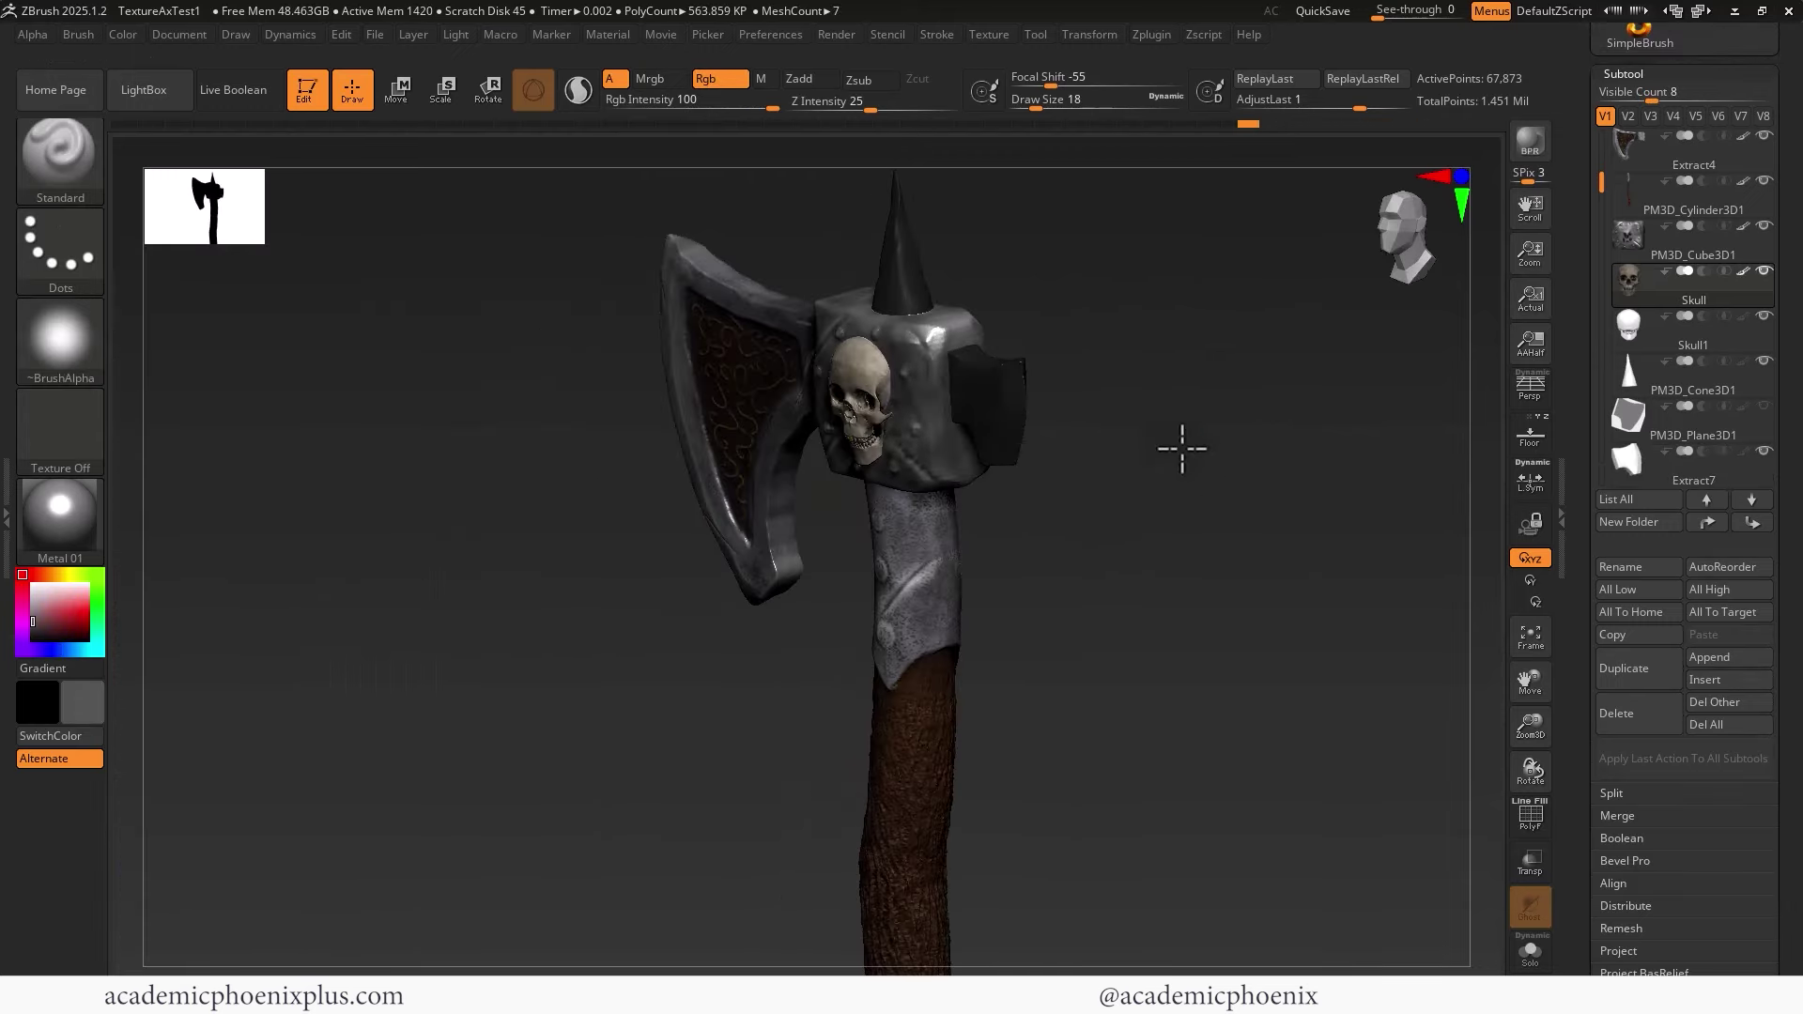
# Select the handle, isolate its metal sleeve and fill it with the Metal 01 material only
pyautogui.moveTo(1181, 448); pyautogui.dragTo(1181, 495)
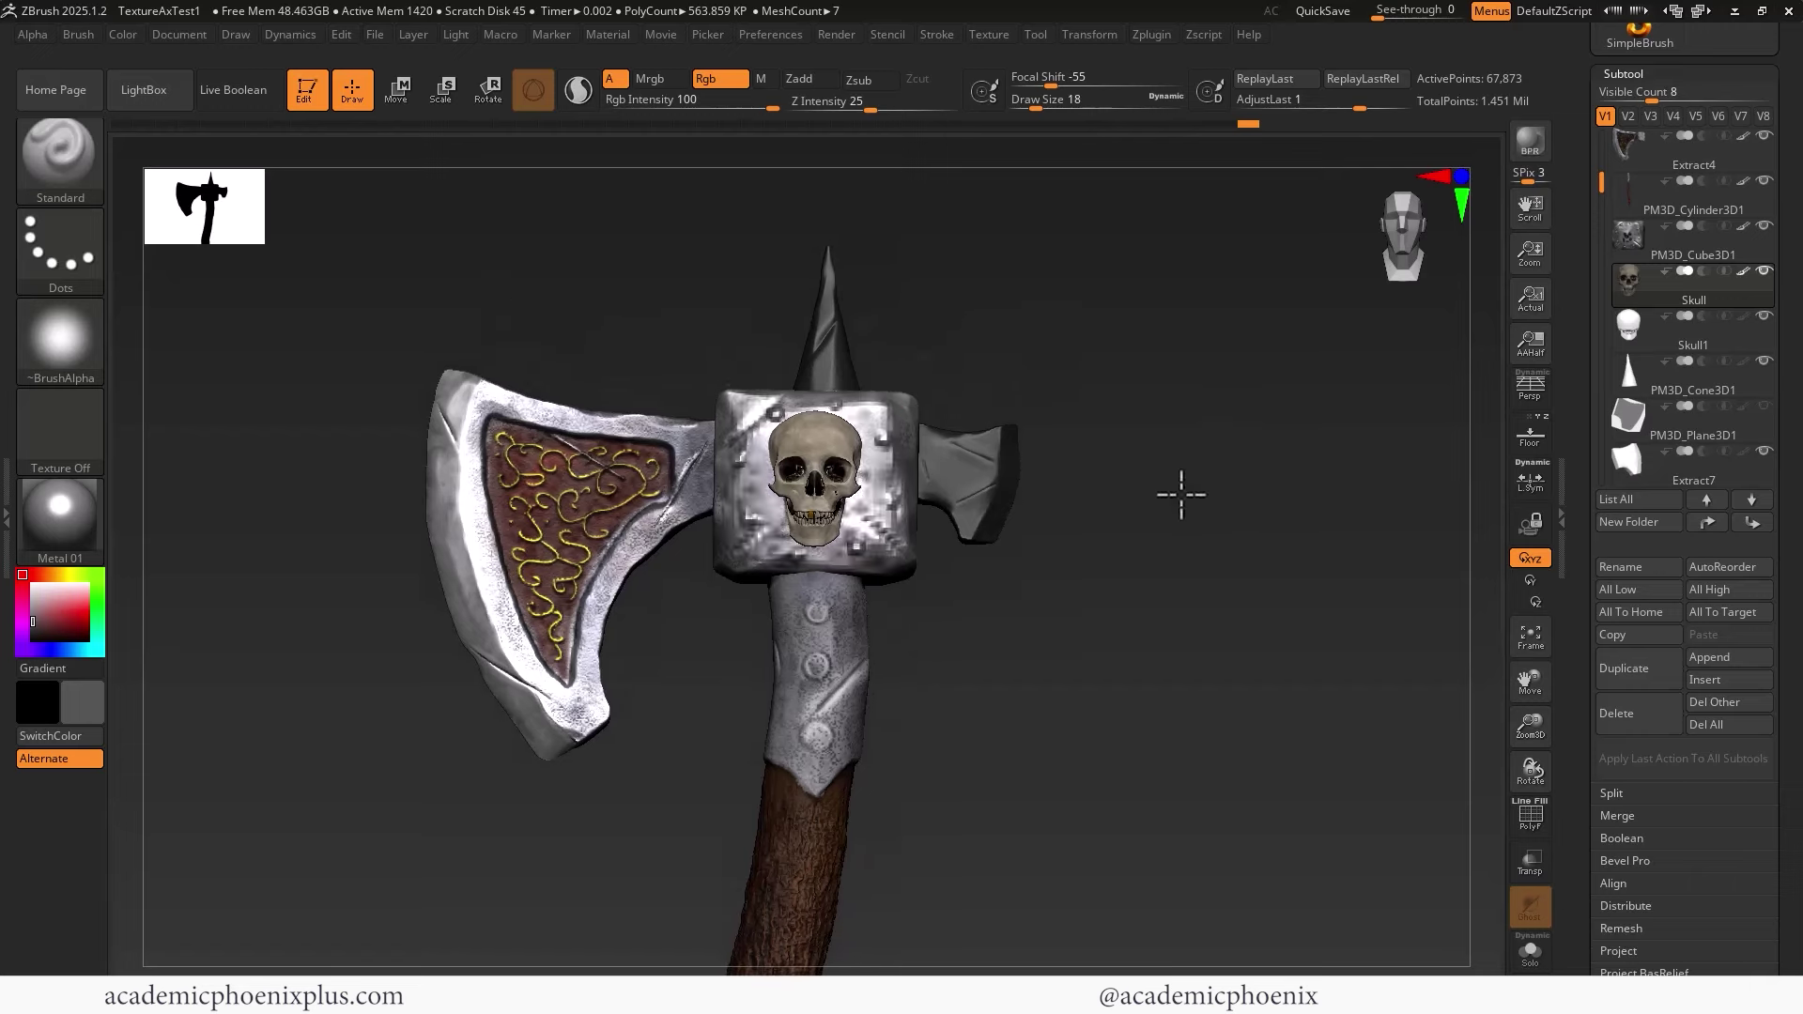
pyautogui.moveTo(1177, 396); pyautogui.dragTo(1155, 604)
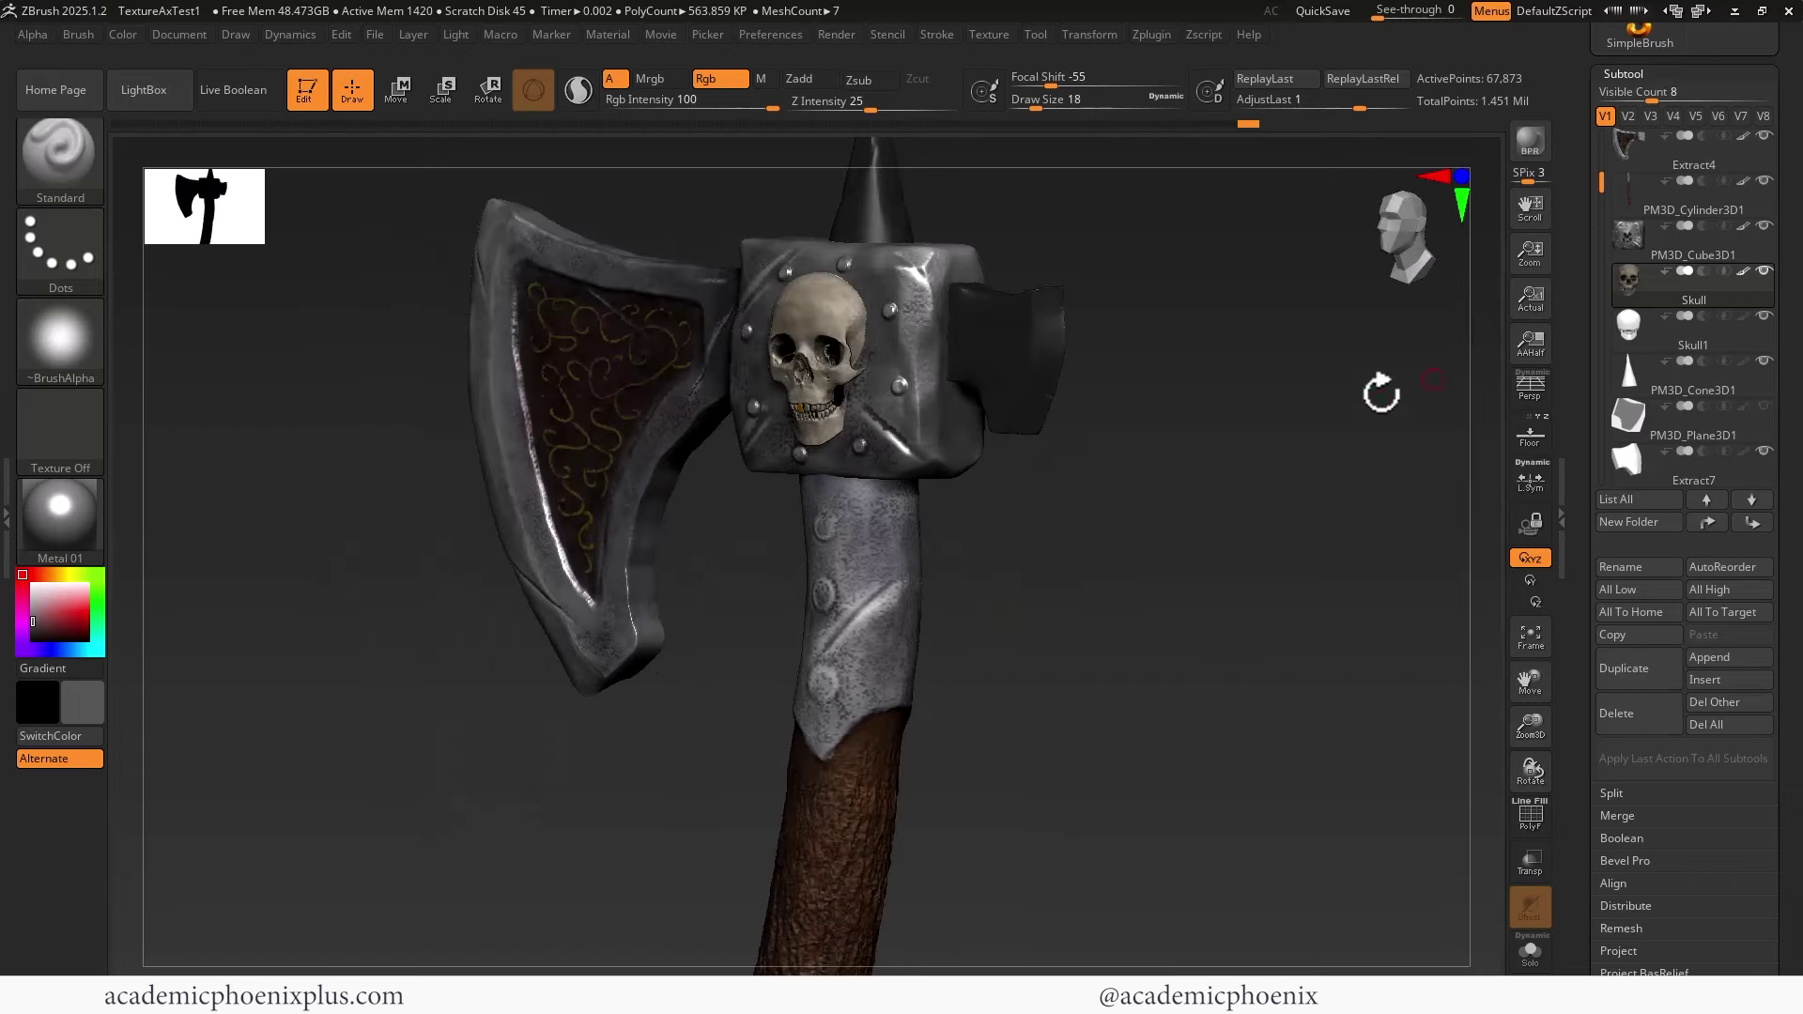
pyautogui.moveTo(1380, 391); pyautogui.dragTo(864, 672)
pyautogui.keyDown('shift'); pyautogui.moveTo(1132, 632); pyautogui.dragTo(1190, 616); pyautogui.keyUp('shift')
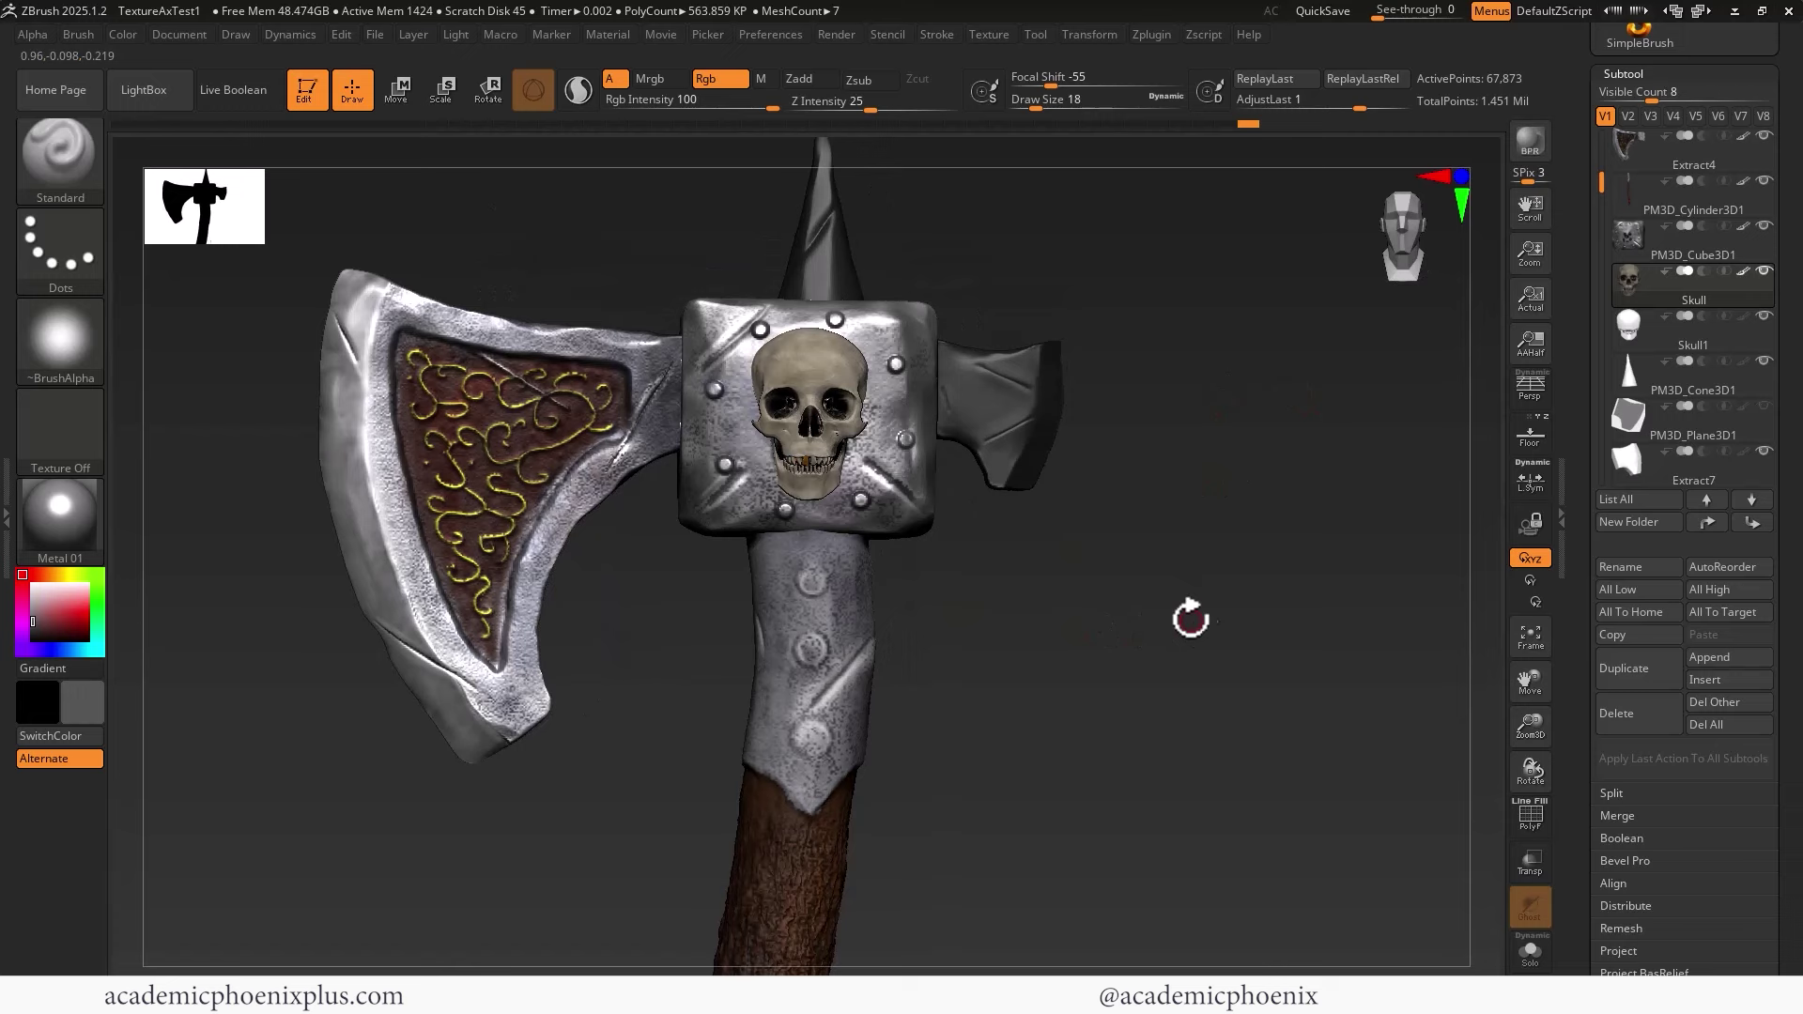
pyautogui.keyDown('alt'); pyautogui.click(850, 717); pyautogui.keyUp('alt')
pyautogui.keyDown('ctrl'); pyautogui.keyDown('shift'); pyautogui.click(845, 729); pyautogui.keyUp('shift'); pyautogui.keyUp('ctrl')
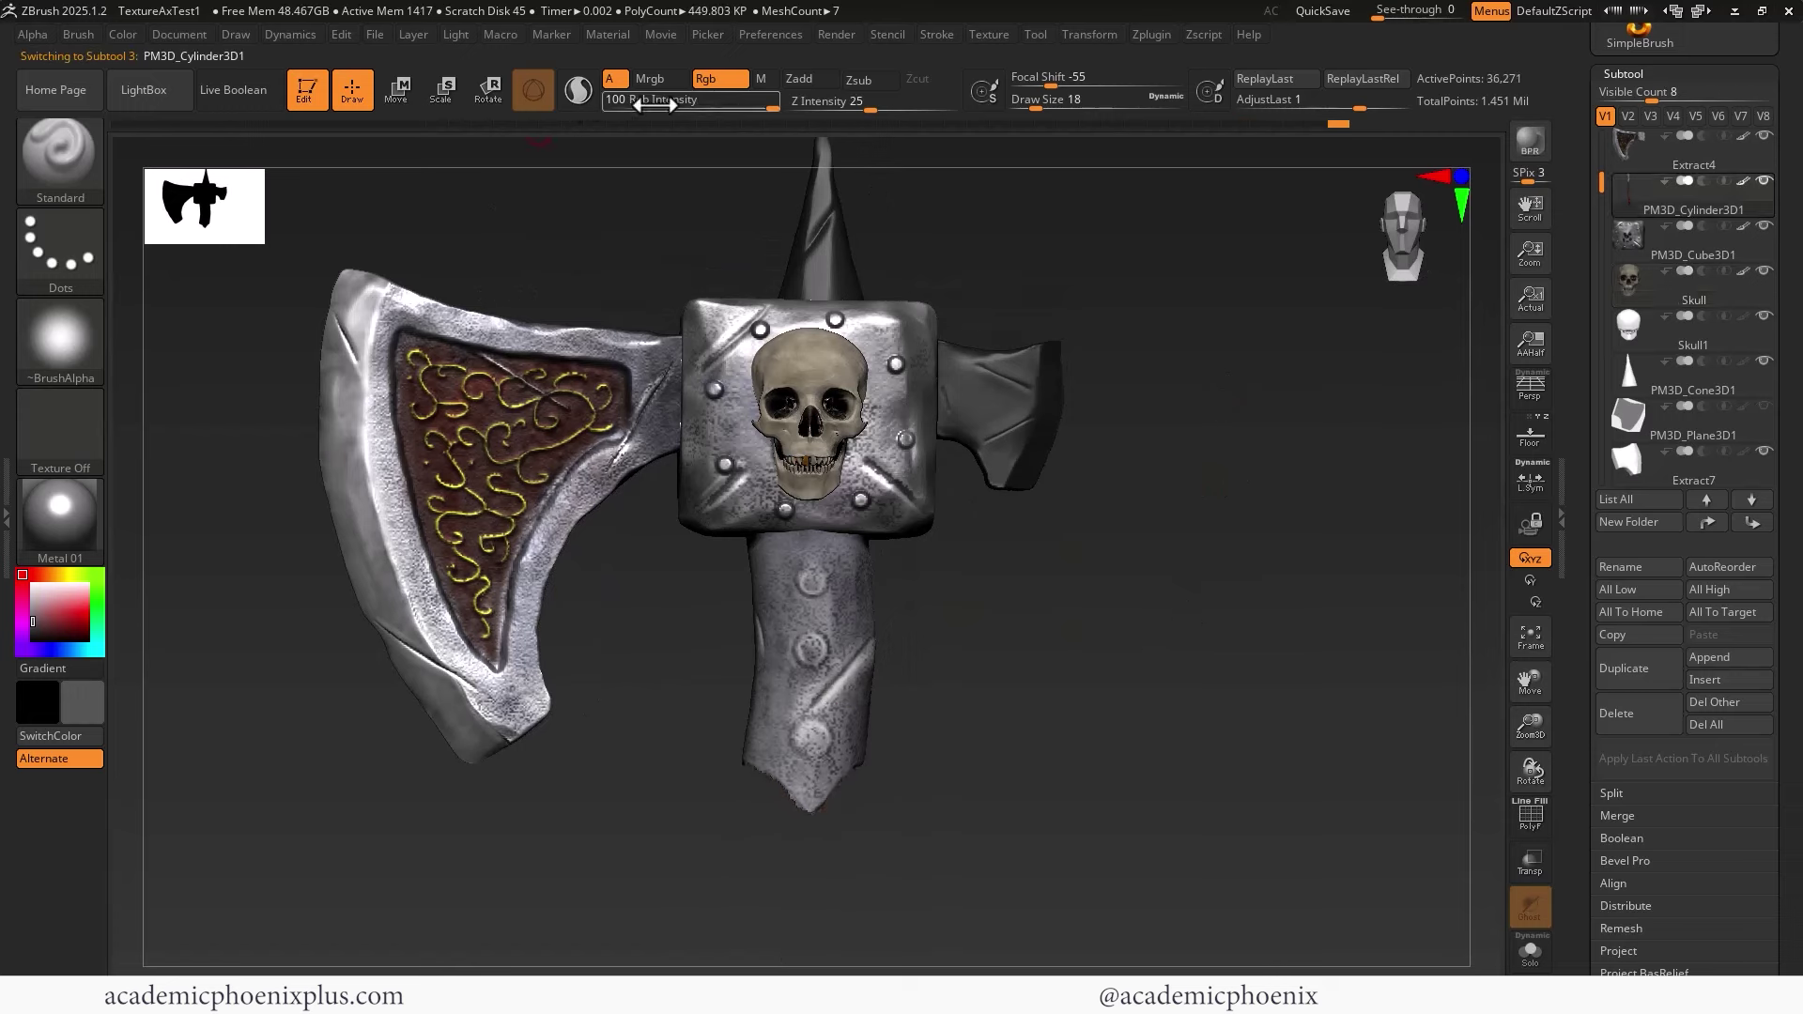
pyautogui.click(760, 78)
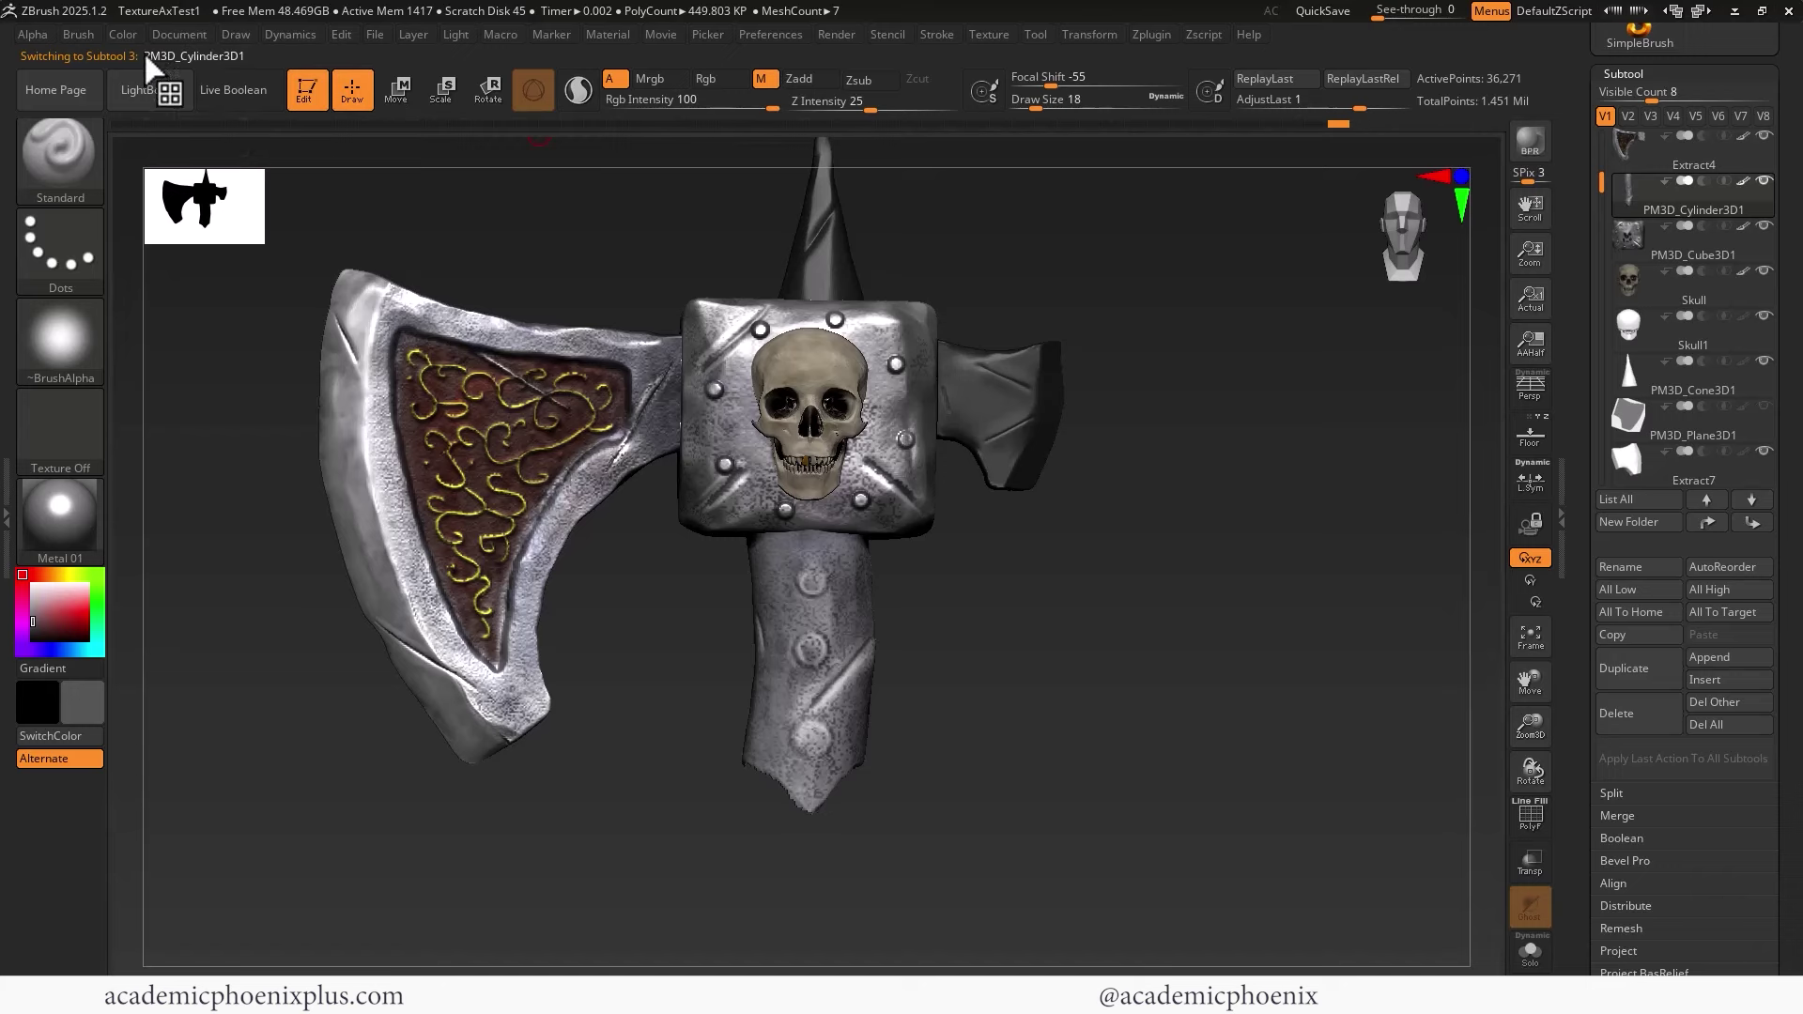
pyautogui.click(123, 34)
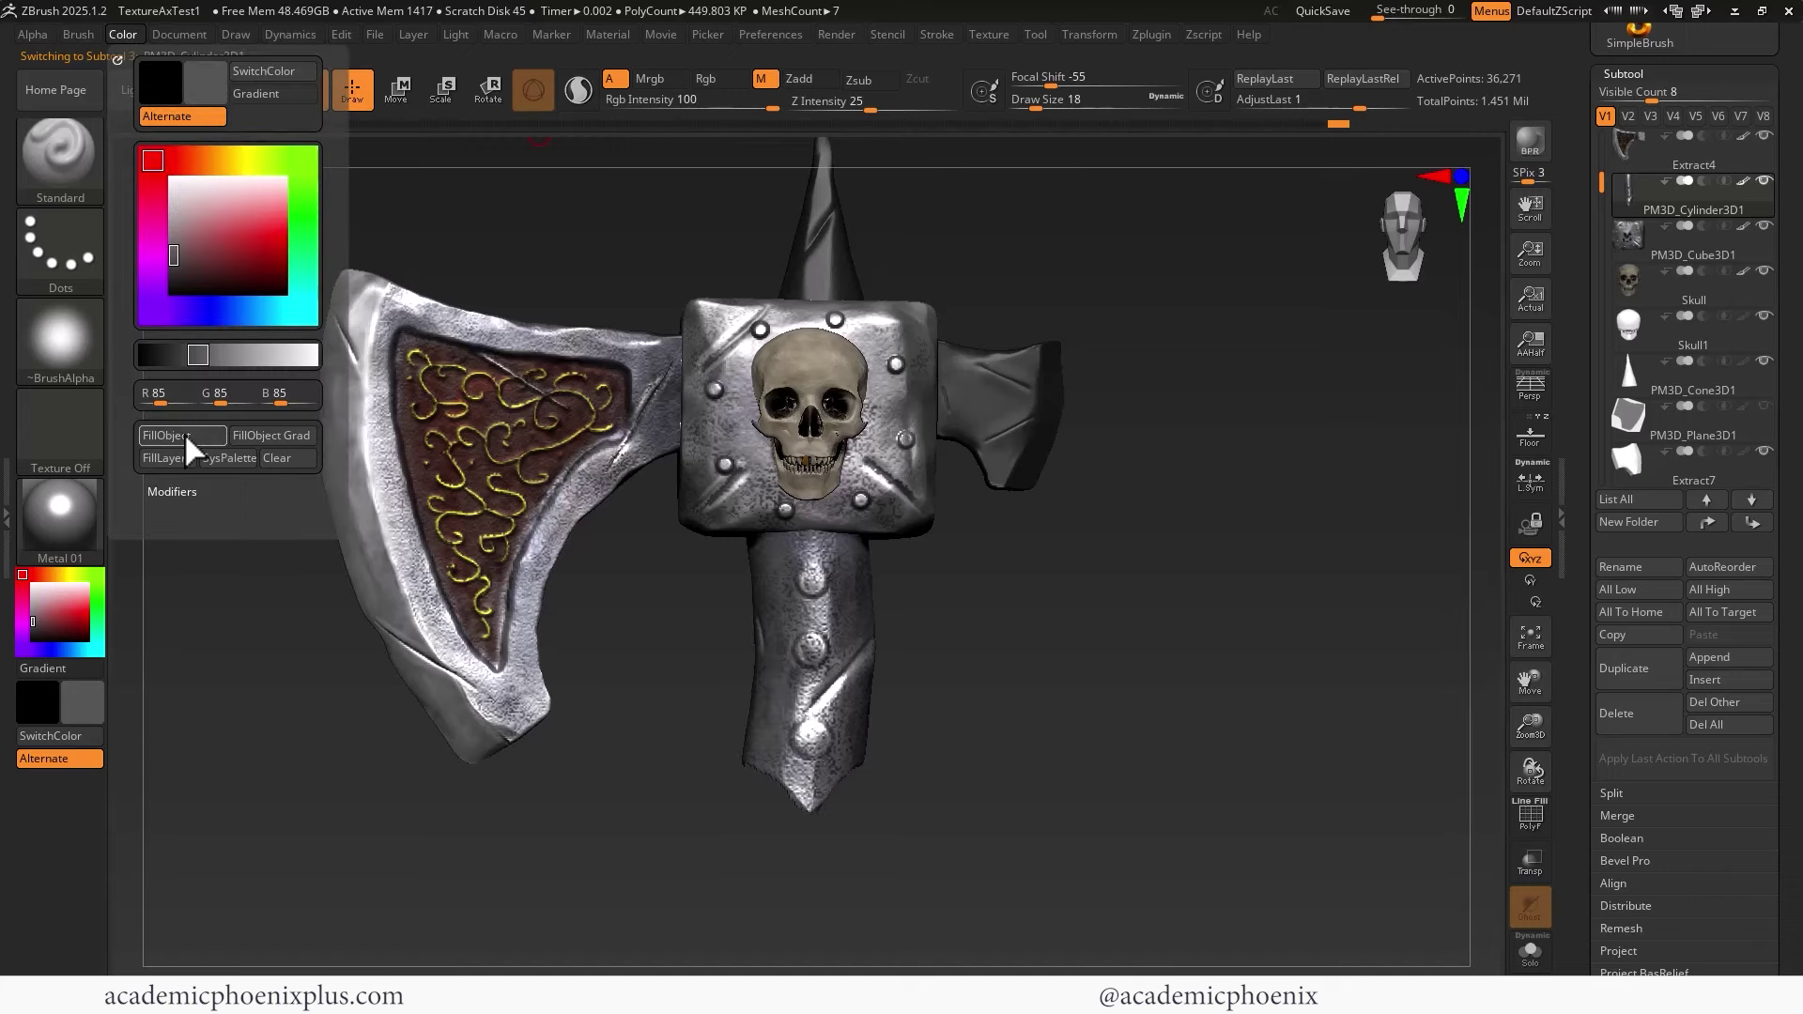
pyautogui.moveTo(1177, 640); pyautogui.dragTo(1433, 523)
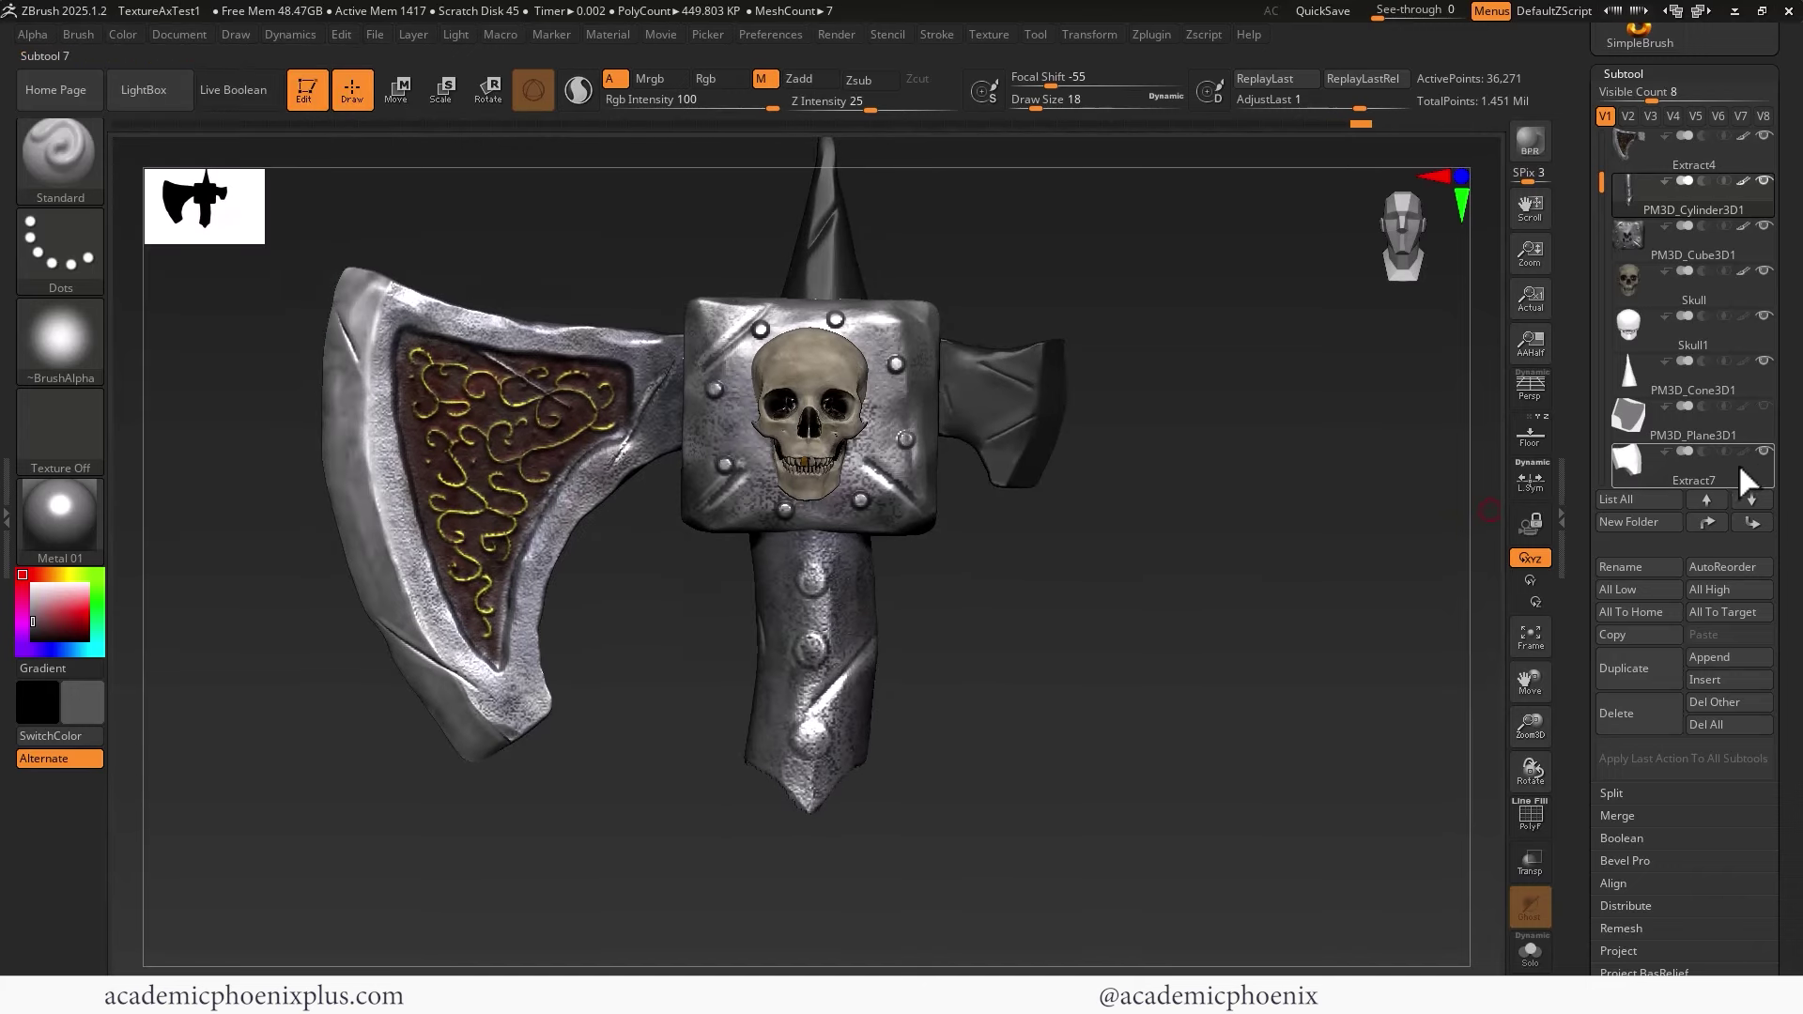
# Pick near-white and fill the small rear blade and the top spike with the Metal 01 material
pyautogui.click(1627, 462)
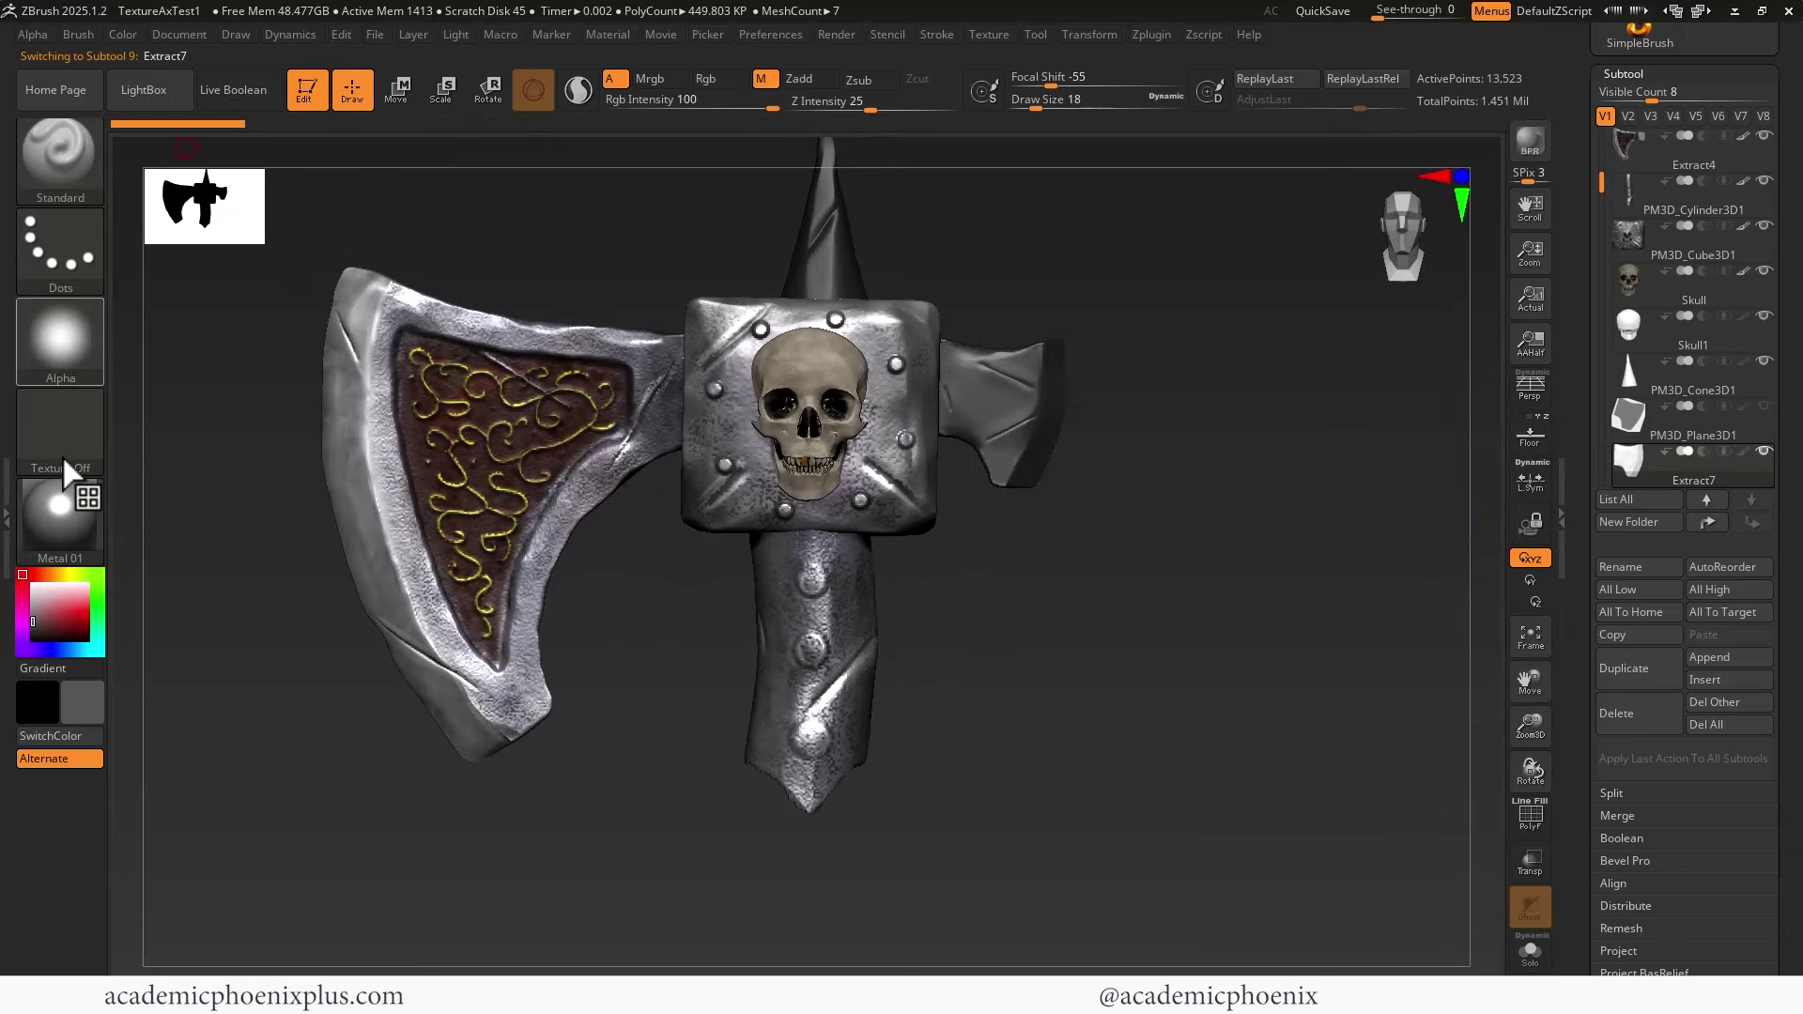
pyautogui.click(1631, 380)
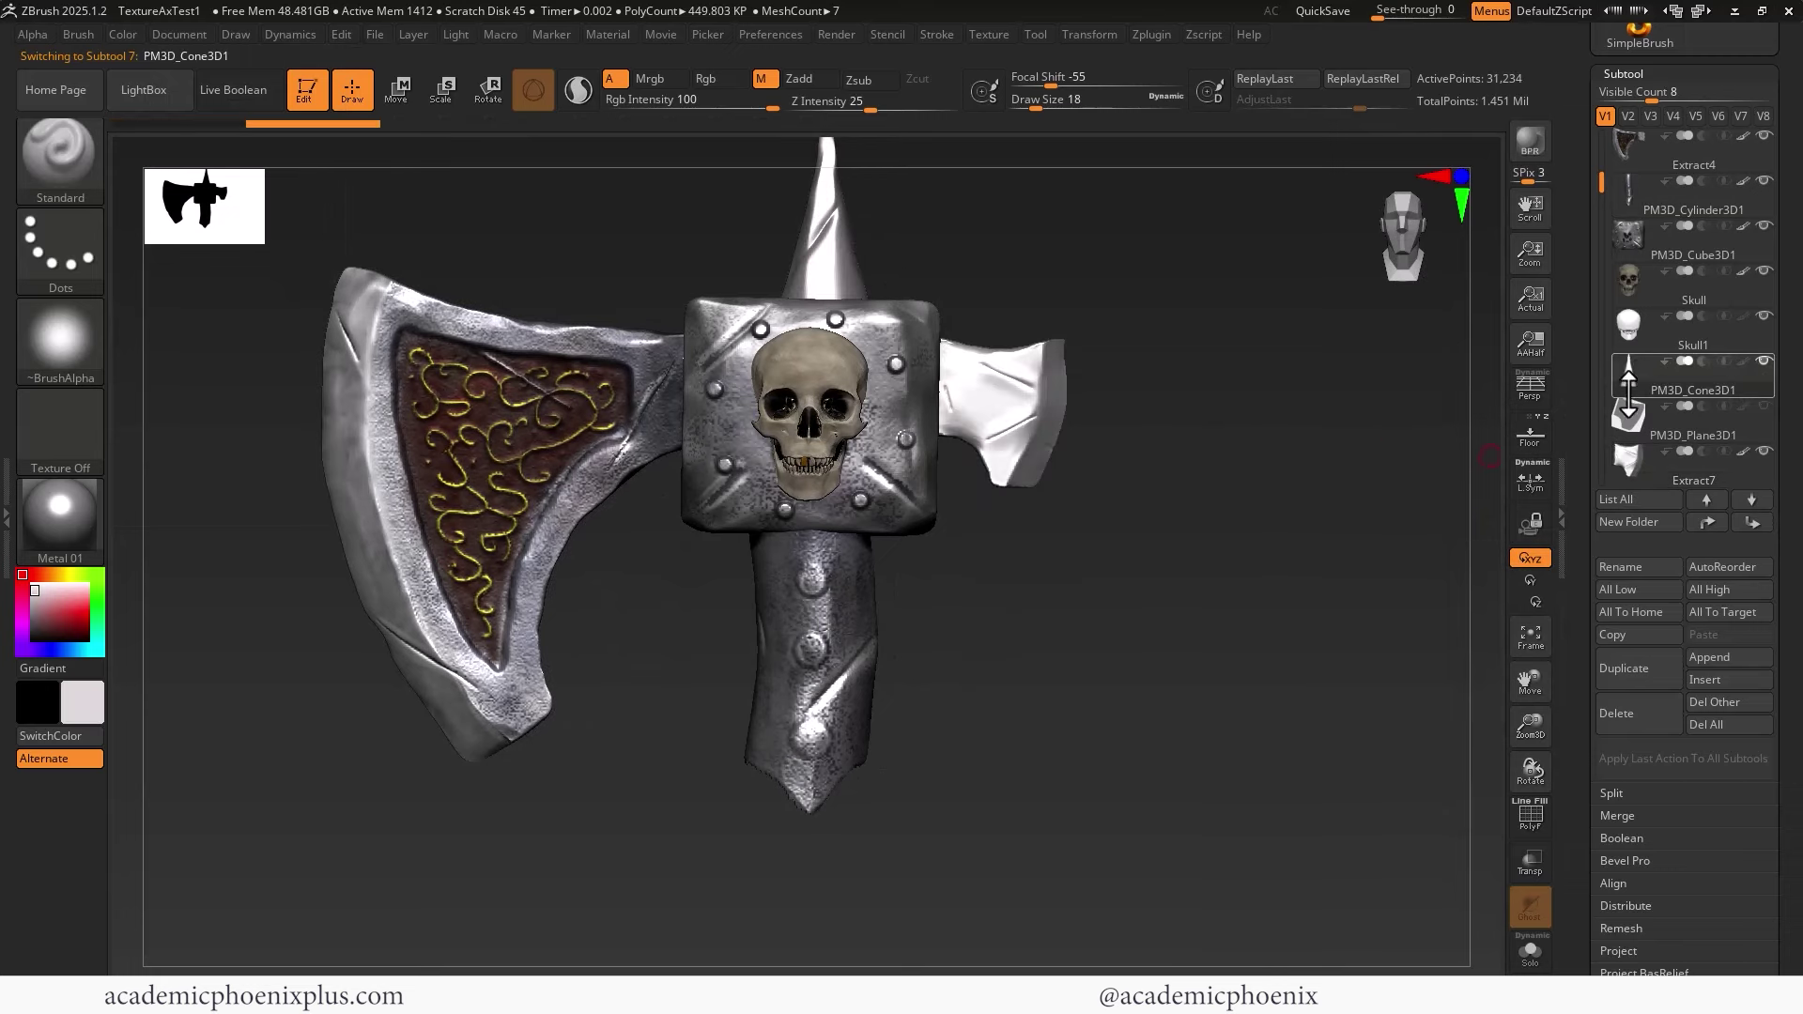
pyautogui.click(131, 34)
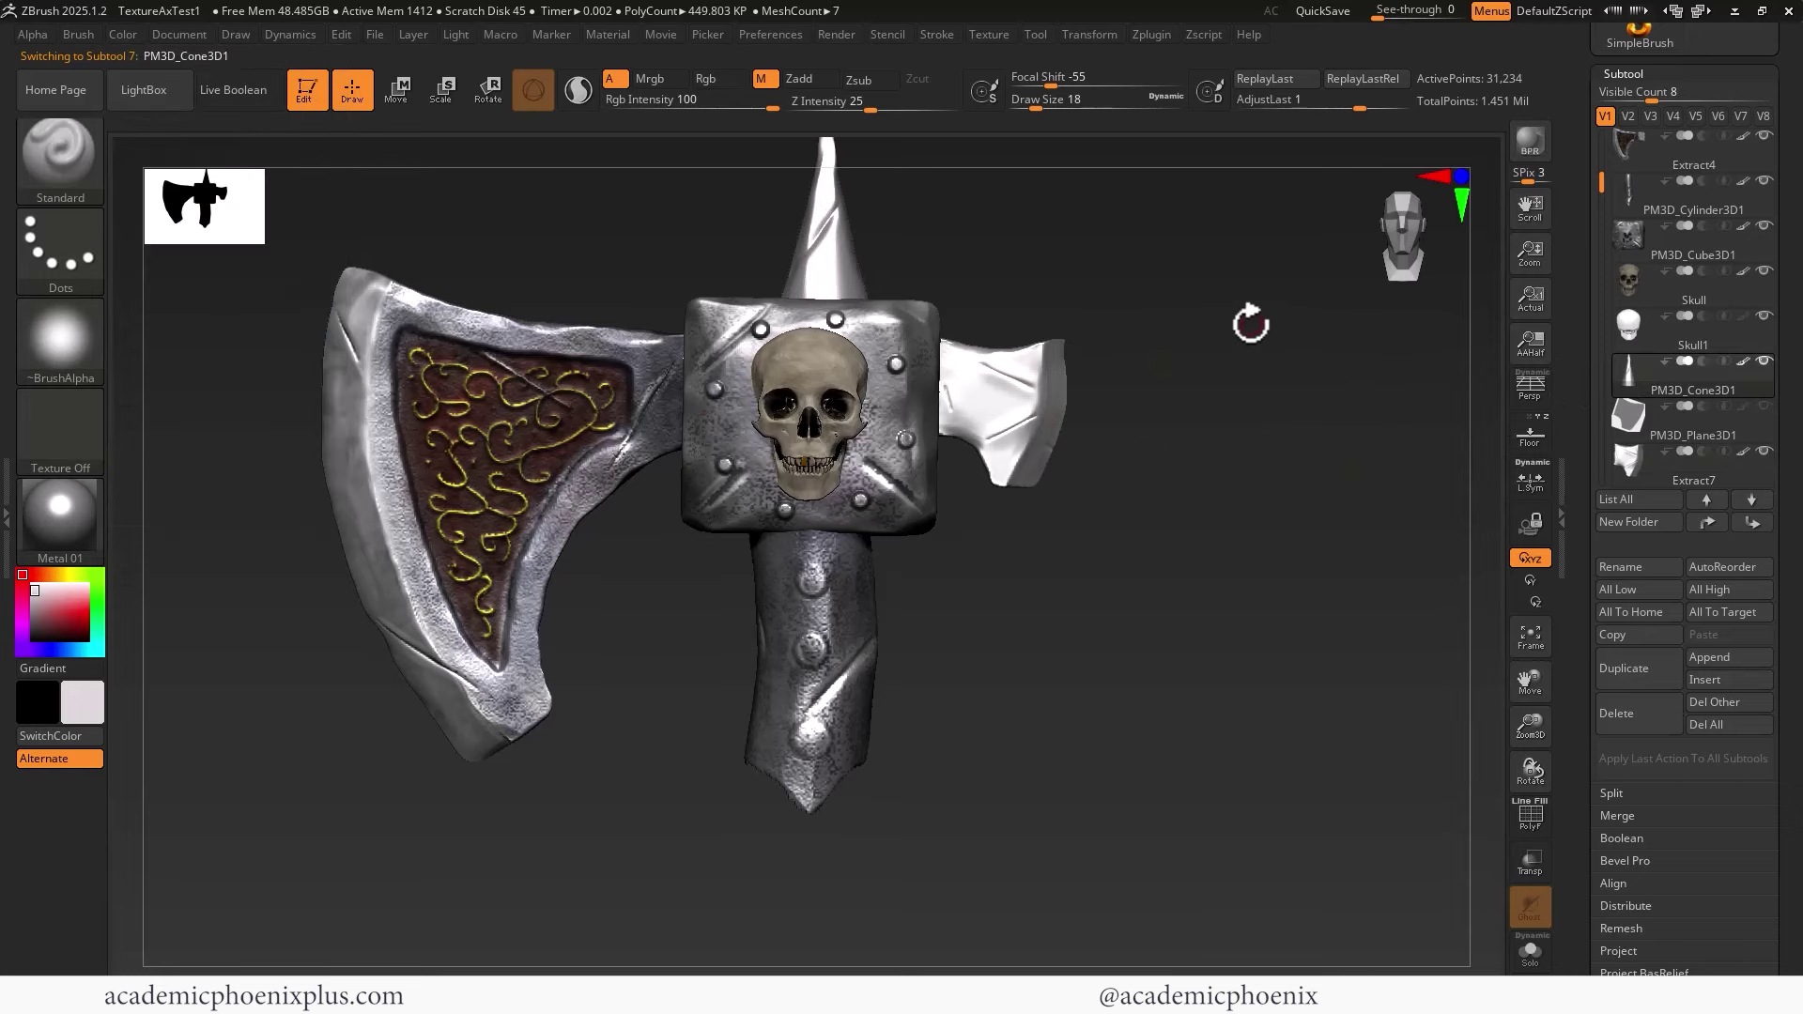
pyautogui.moveTo(1250, 324); pyautogui.dragTo(1199, 462)
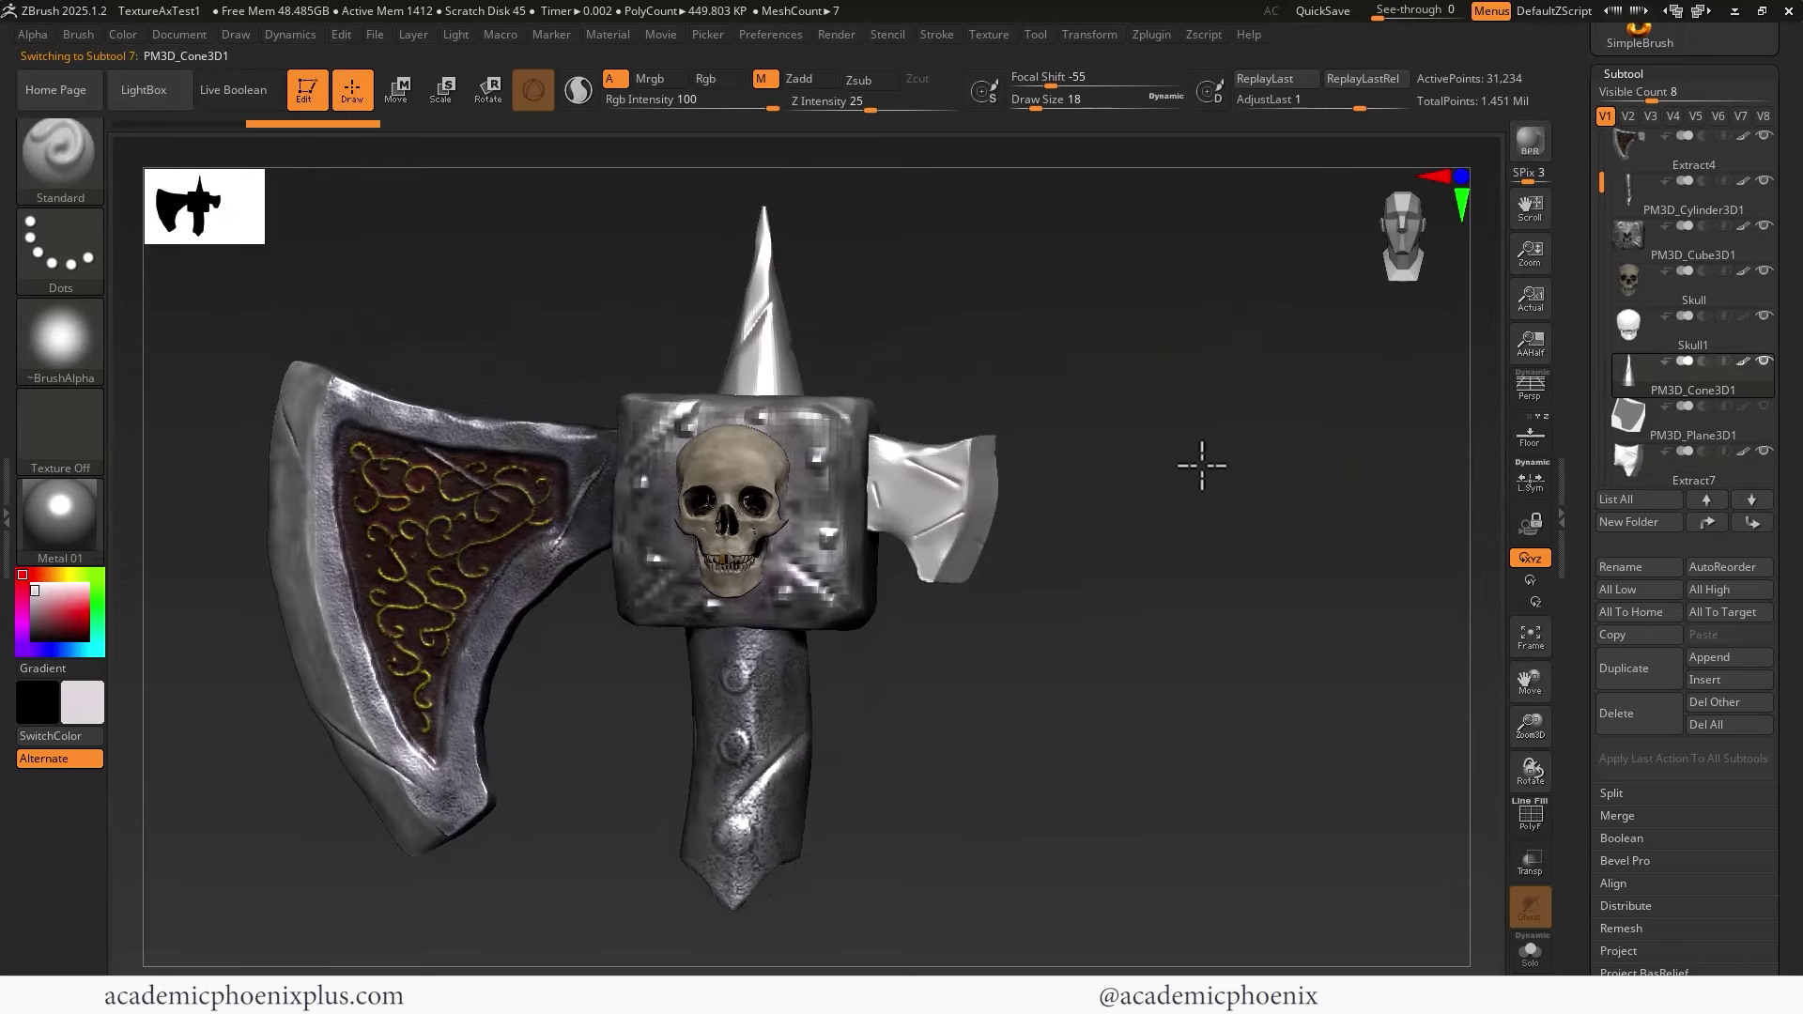
# Add surface noise to the small rear blade Extract7 with noise scale 2.94091 and strength -0.0004
pyautogui.click(1630, 460)
pyautogui.scroll(-3, 1552, 449)
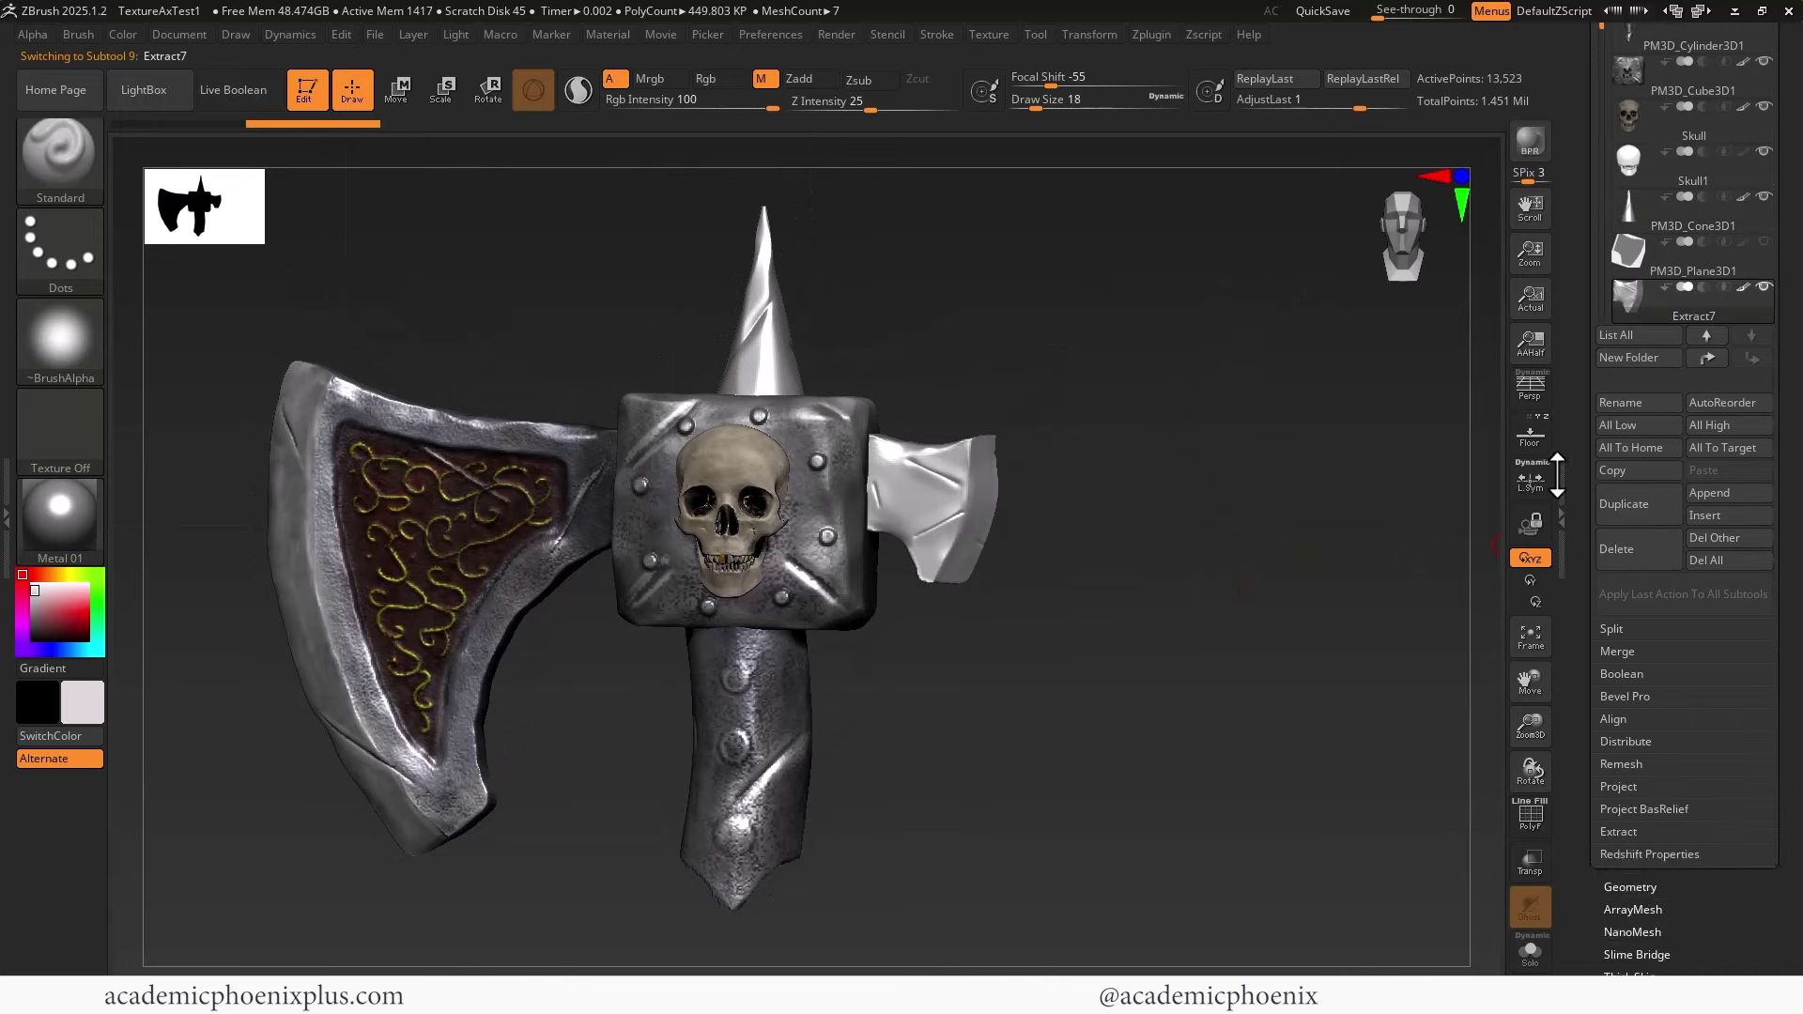
pyautogui.moveTo(1552, 449); pyautogui.dragTo(1555, 226)
pyautogui.moveTo(1623, 734); pyautogui.dragTo(1624, 698)
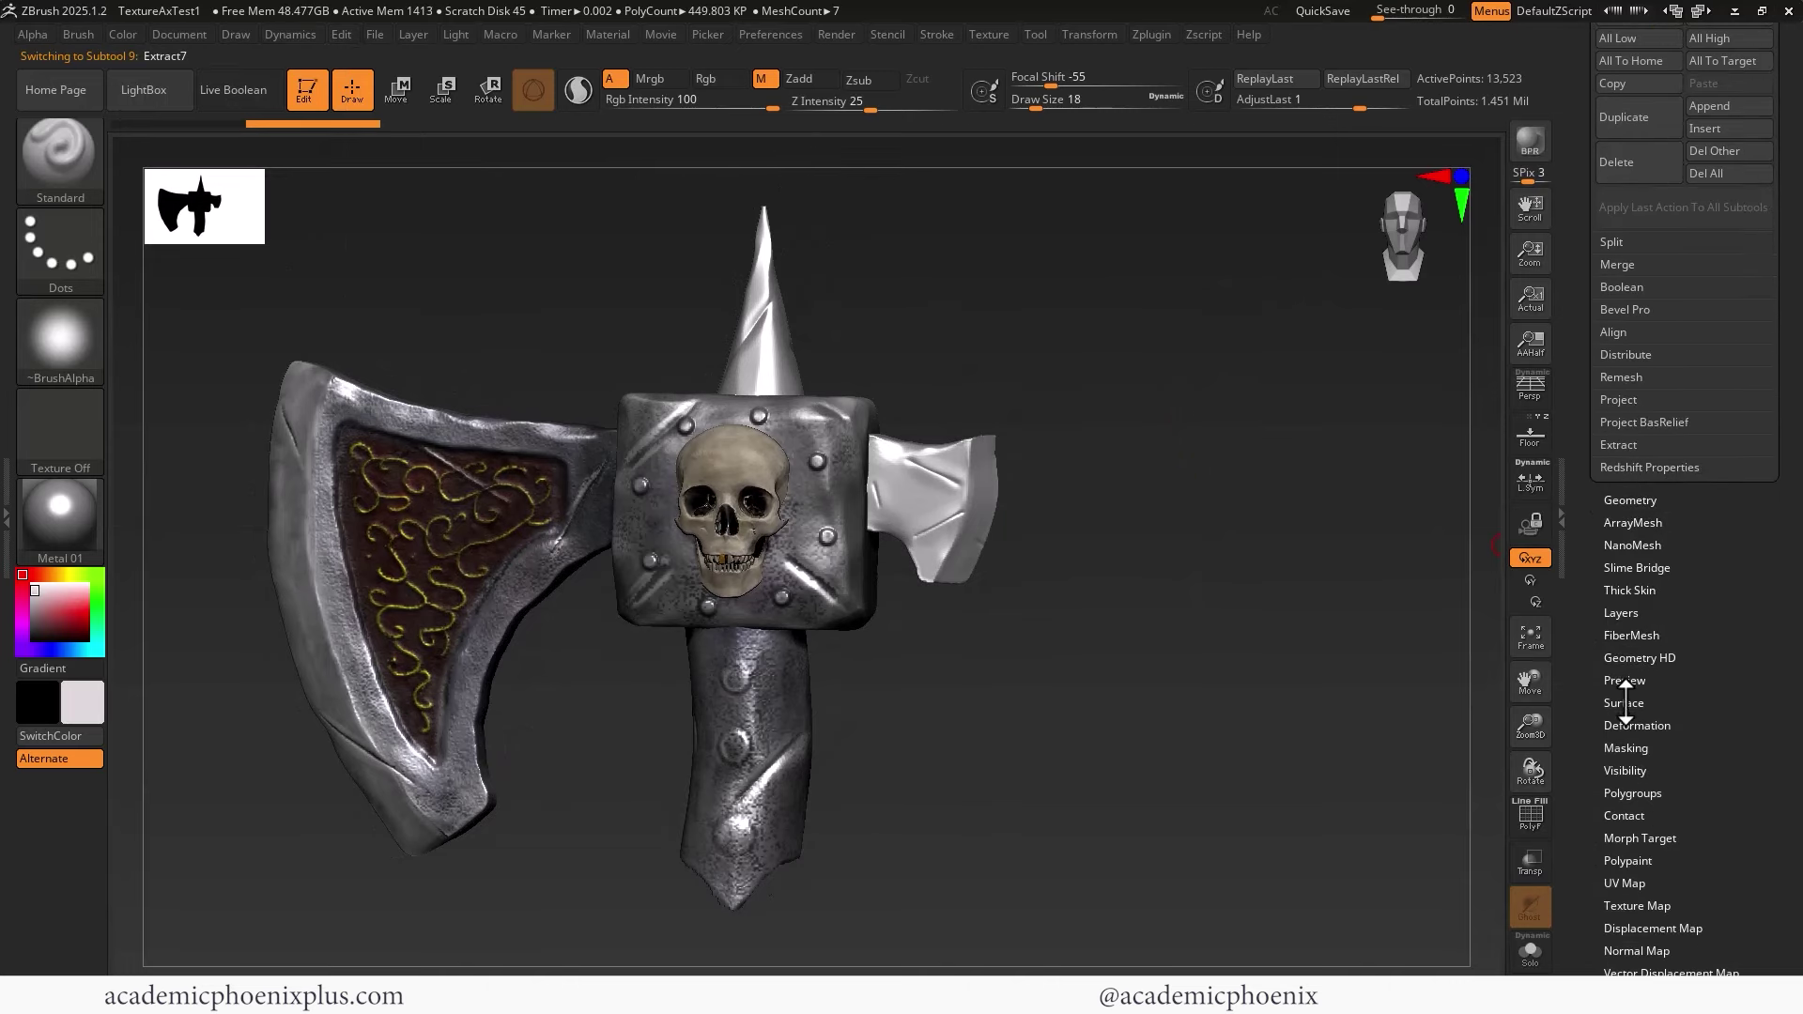
pyautogui.click(1625, 699)
pyautogui.click(1614, 277)
pyautogui.moveTo(1596, 323); pyautogui.dragTo(1662, 323)
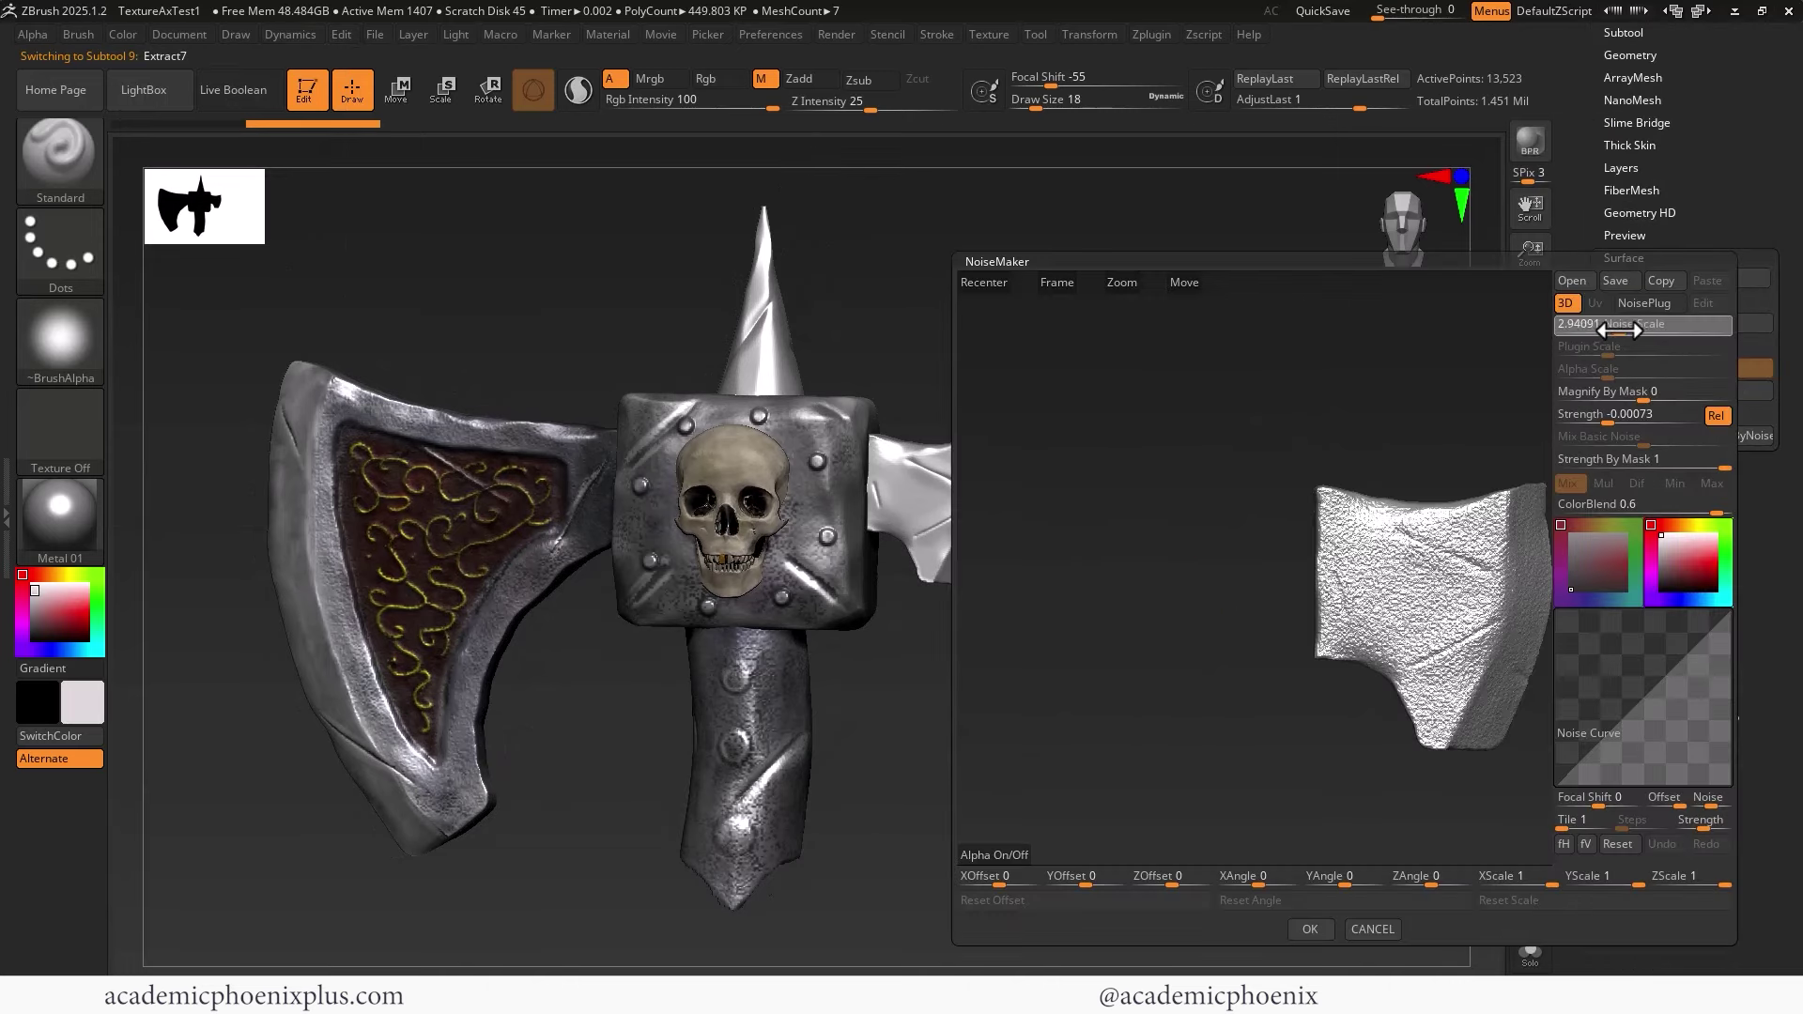
pyautogui.moveTo(1622, 426); pyautogui.dragTo(1611, 419)
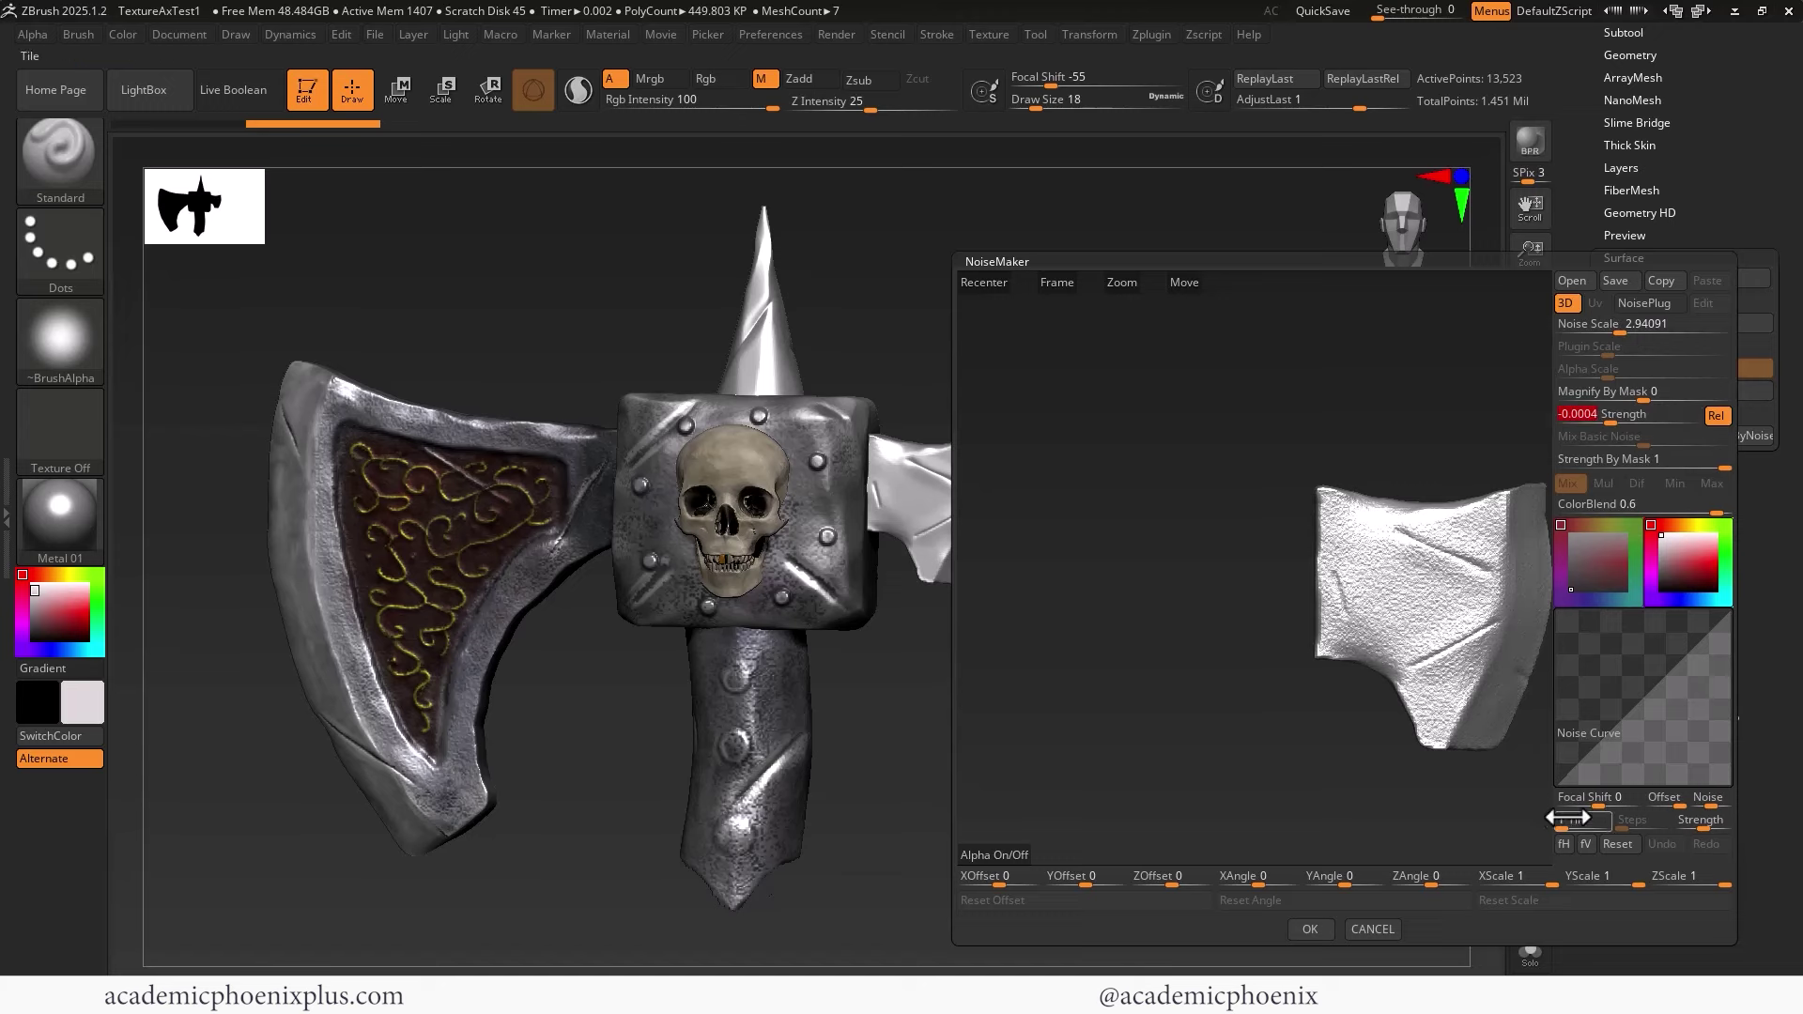
pyautogui.click(1308, 929)
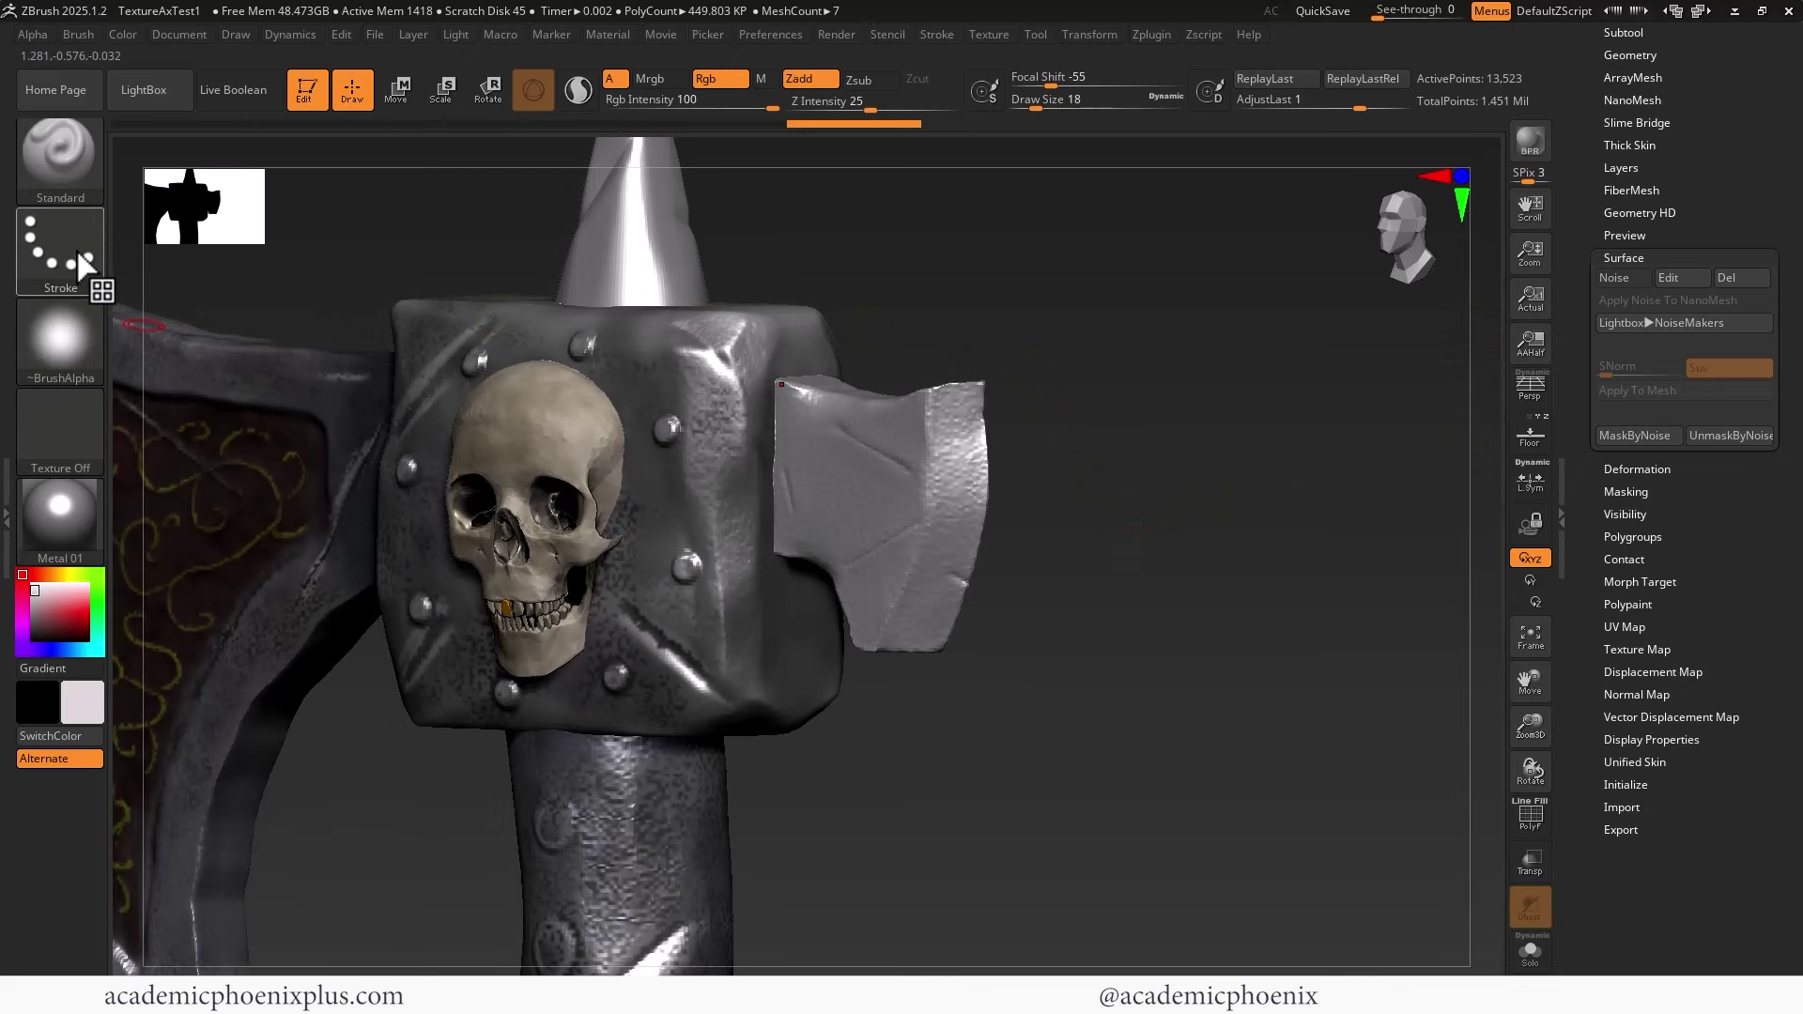
# Switch the brush to a colour-only Spray stroke at draw size 62 and sample grey from the hammer block
pyautogui.click(91, 276)
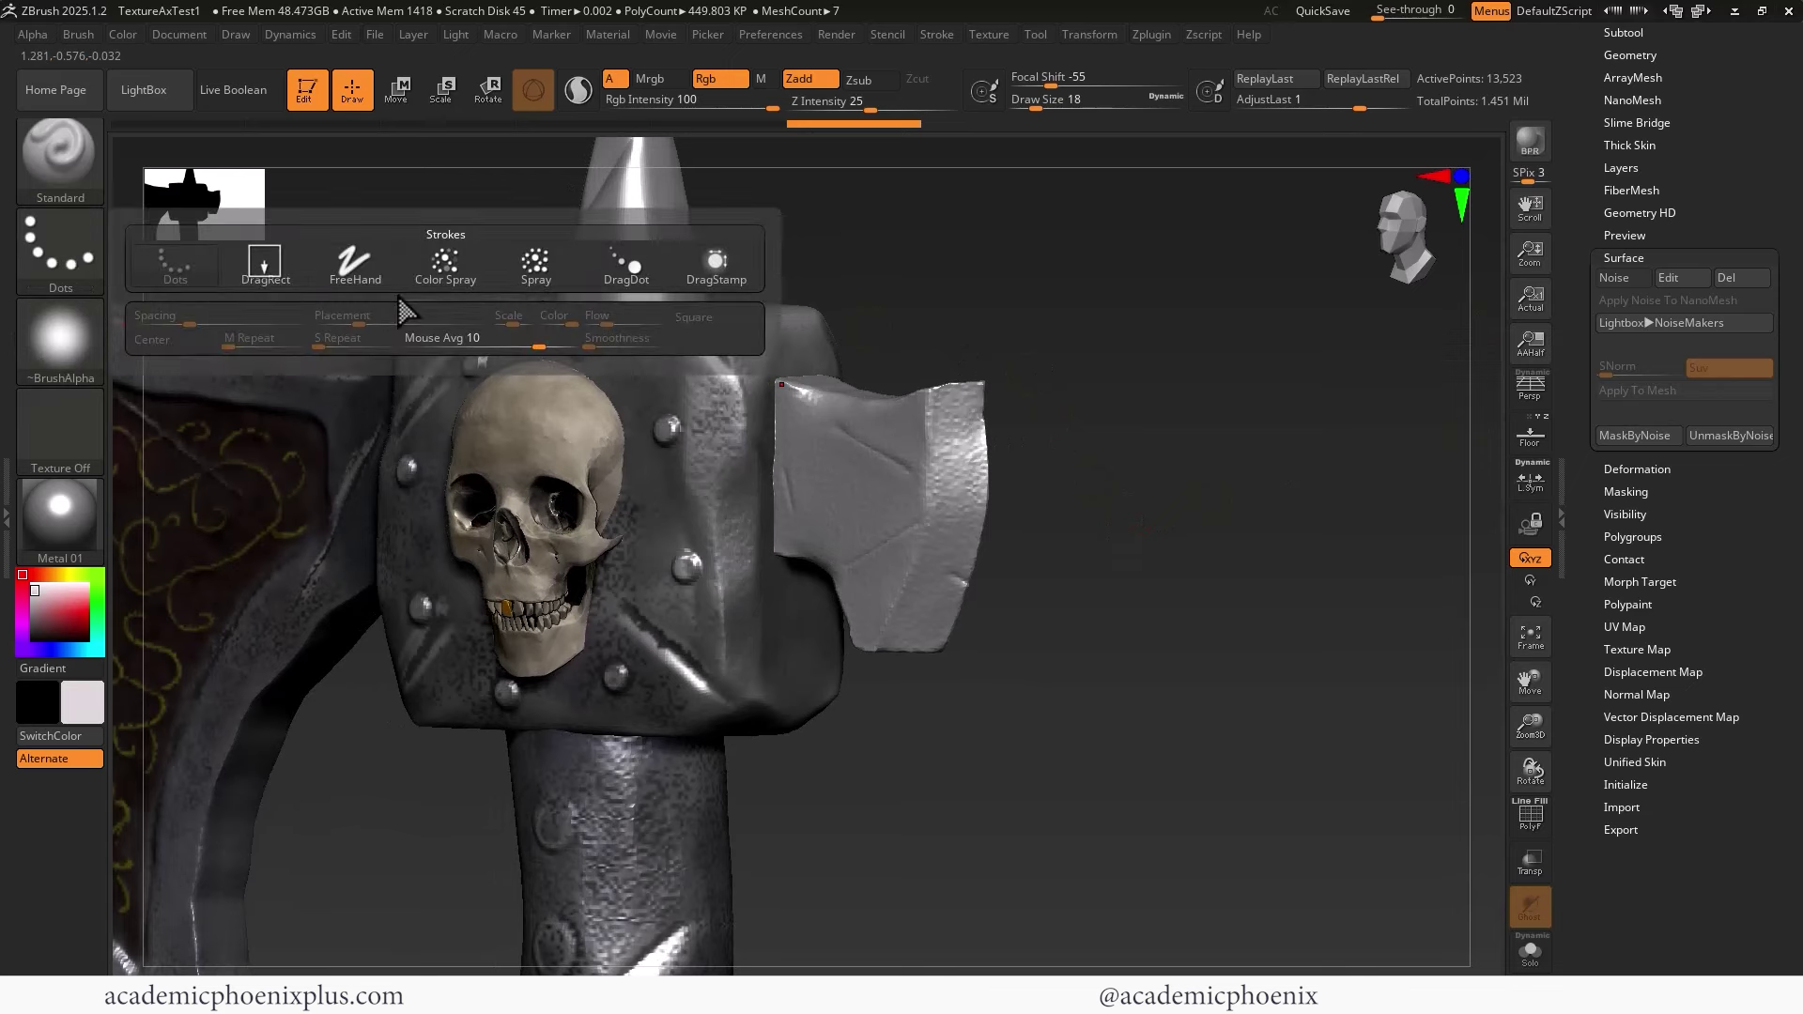
pyautogui.click(537, 269)
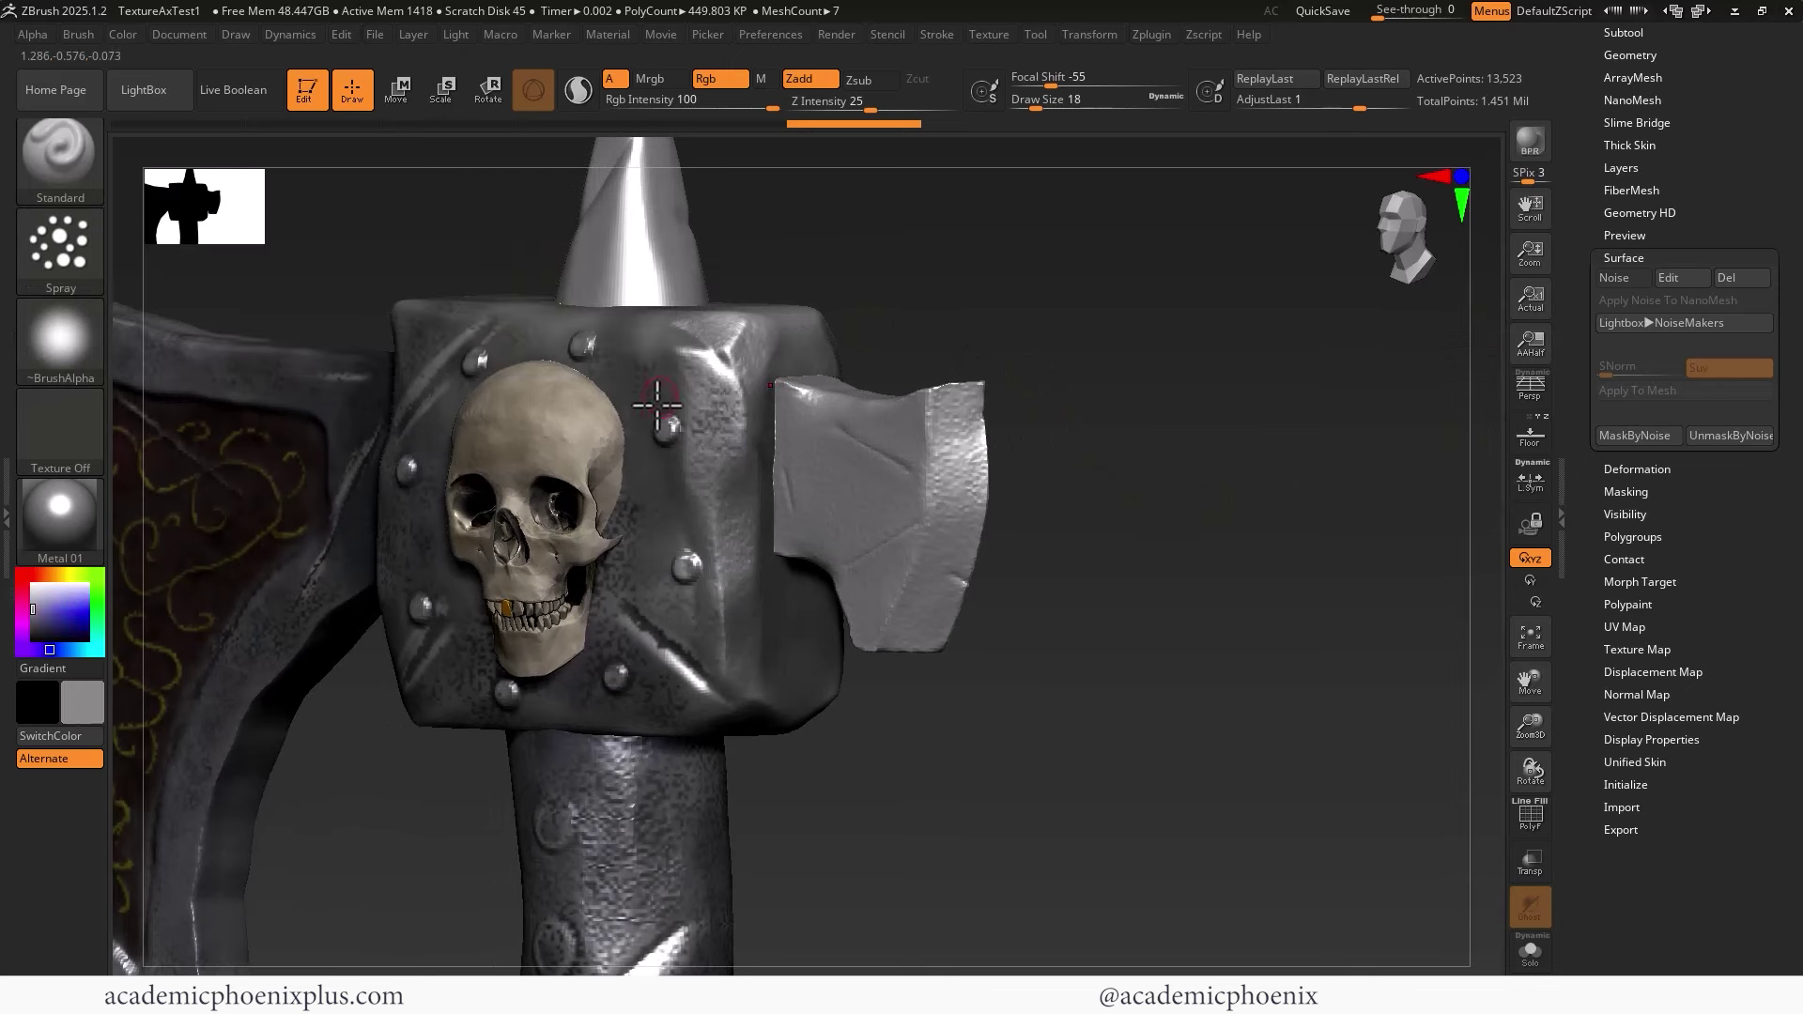
pyautogui.press('c')
pyautogui.press('c')
pyautogui.moveTo(840, 400)
pyautogui.mouseDown()
pyautogui.moveTo(810, 580)
pyautogui.moveTo(817, 454)
pyautogui.moveTo(917, 616)
pyautogui.mouseUp()
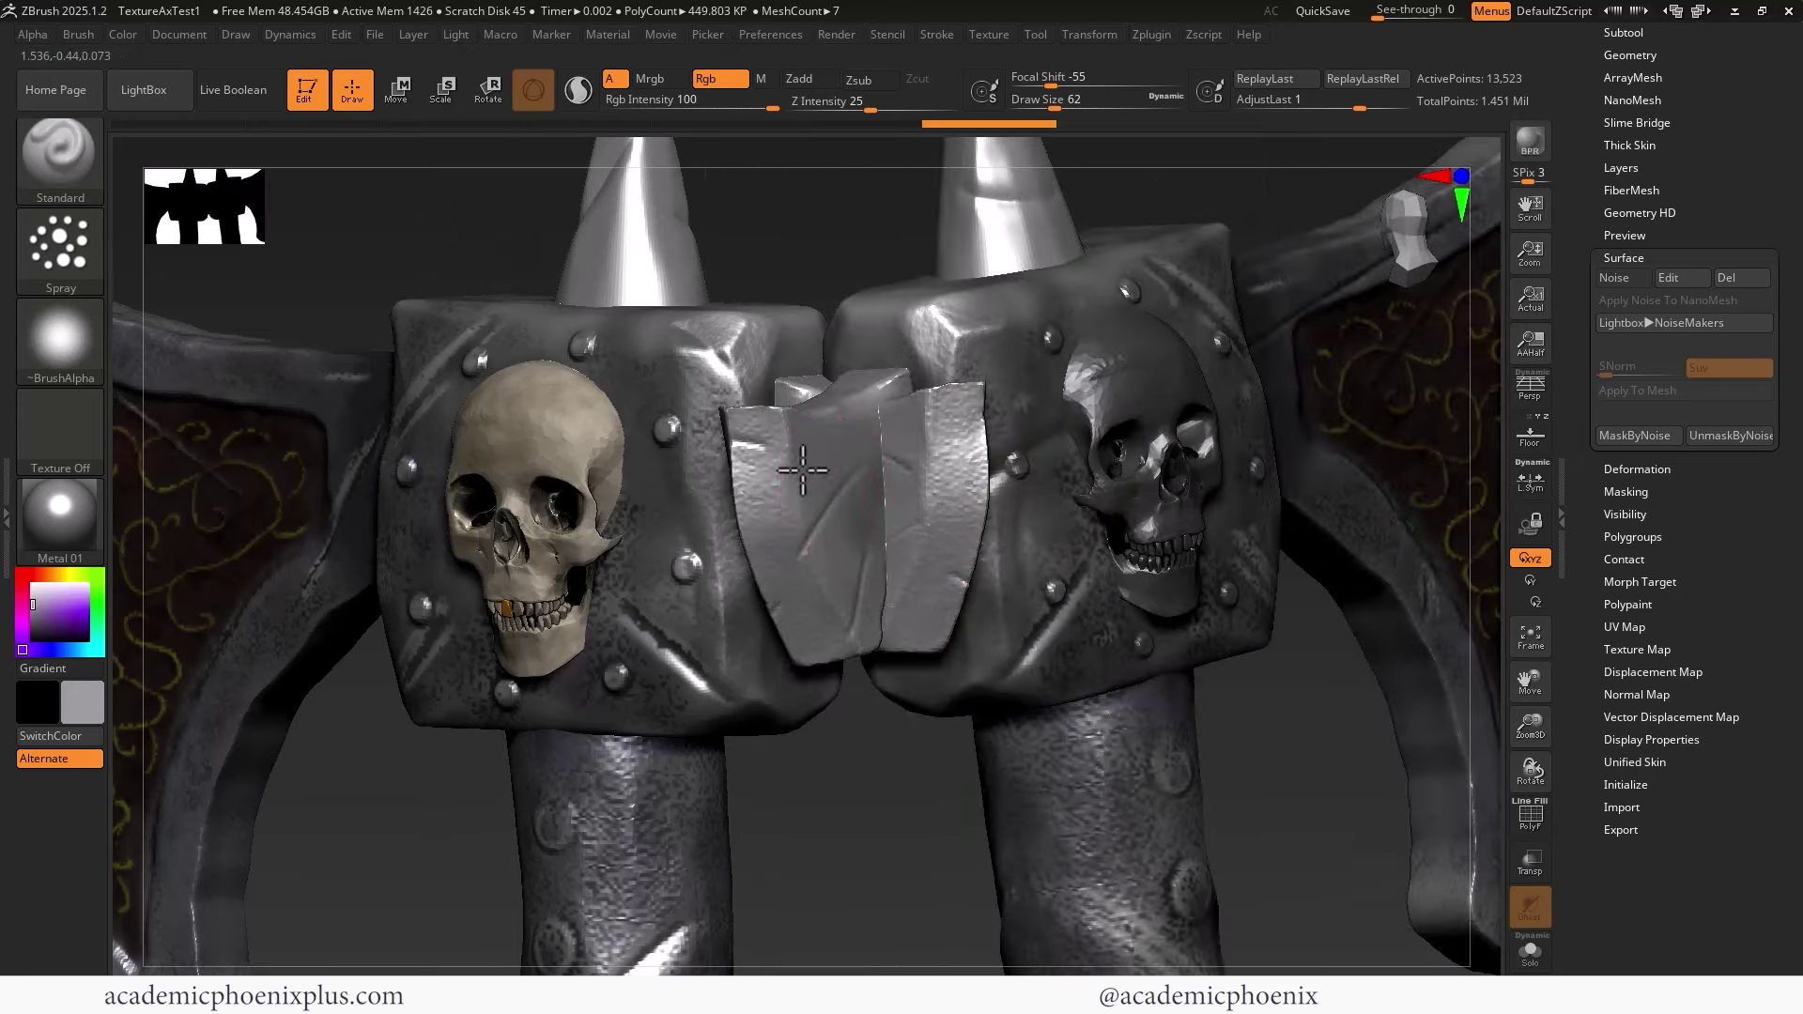
# Clear the stray duplicate axe images from the canvas
pyautogui.moveTo(803, 470); pyautogui.dragTo(952, 710)
pyautogui.moveTo(855, 838); pyautogui.dragTo(1281, 704)
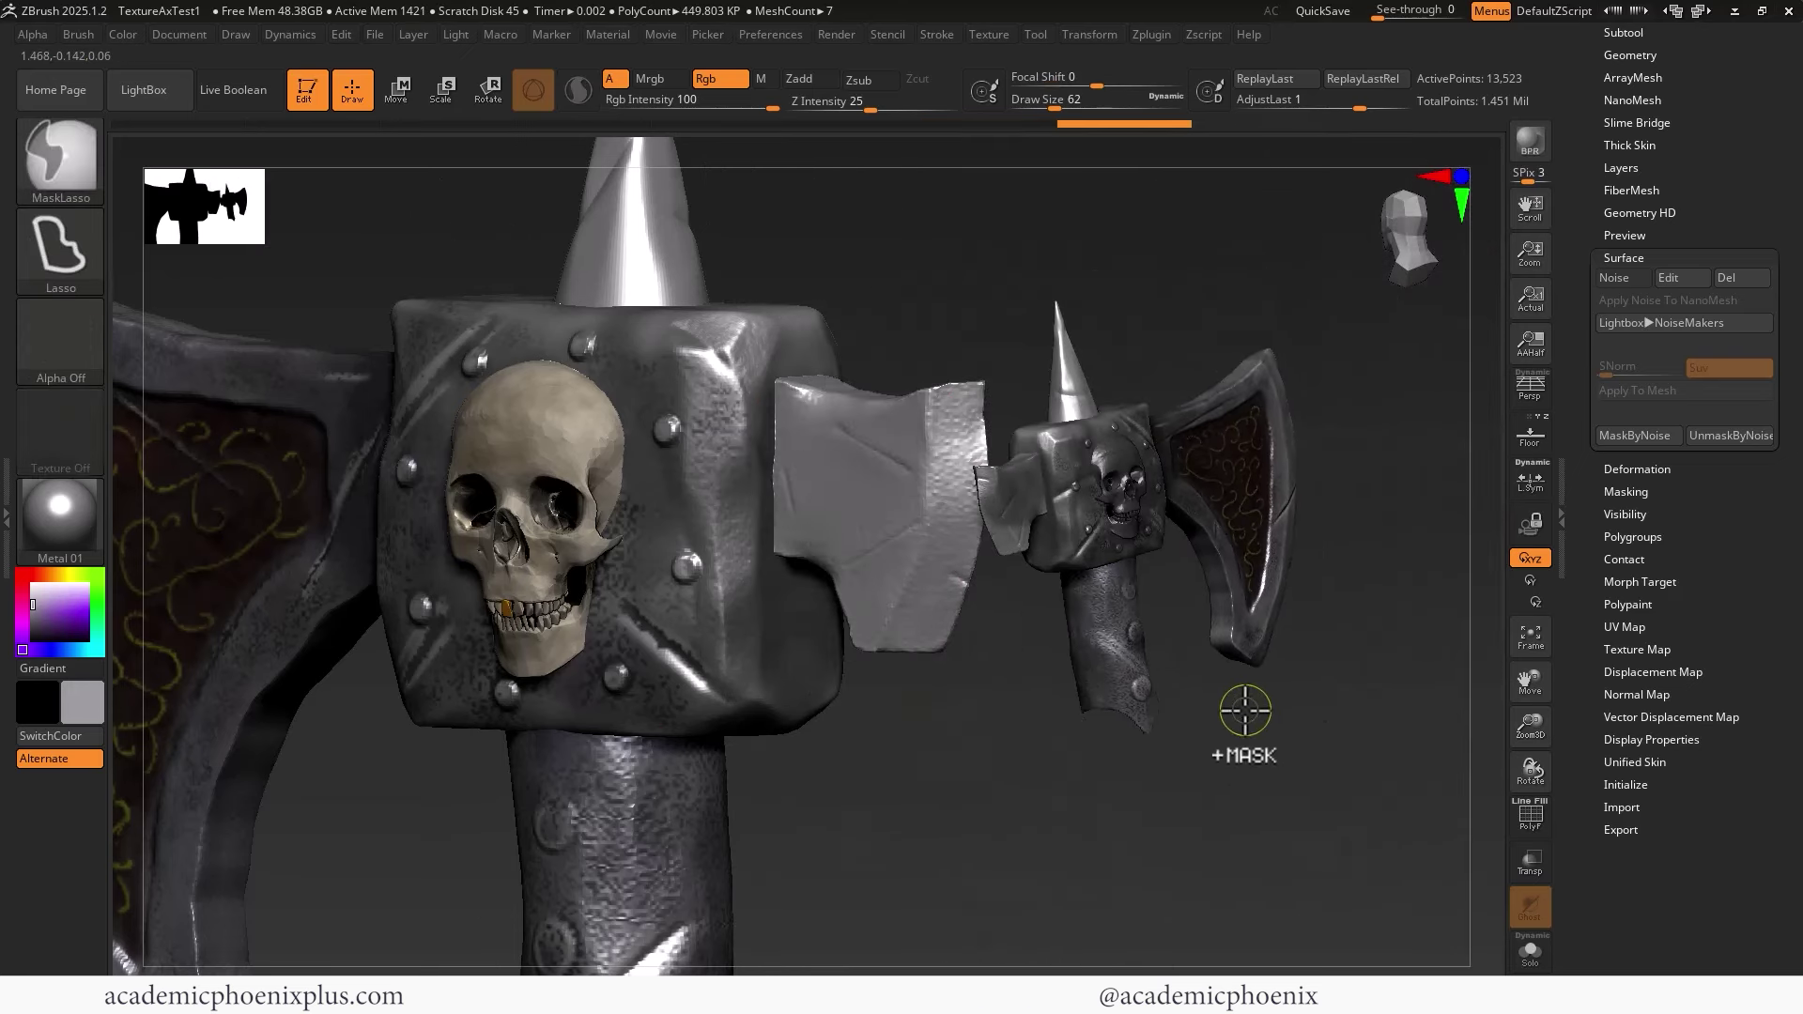
pyautogui.hotkey('ctrl', 'n')
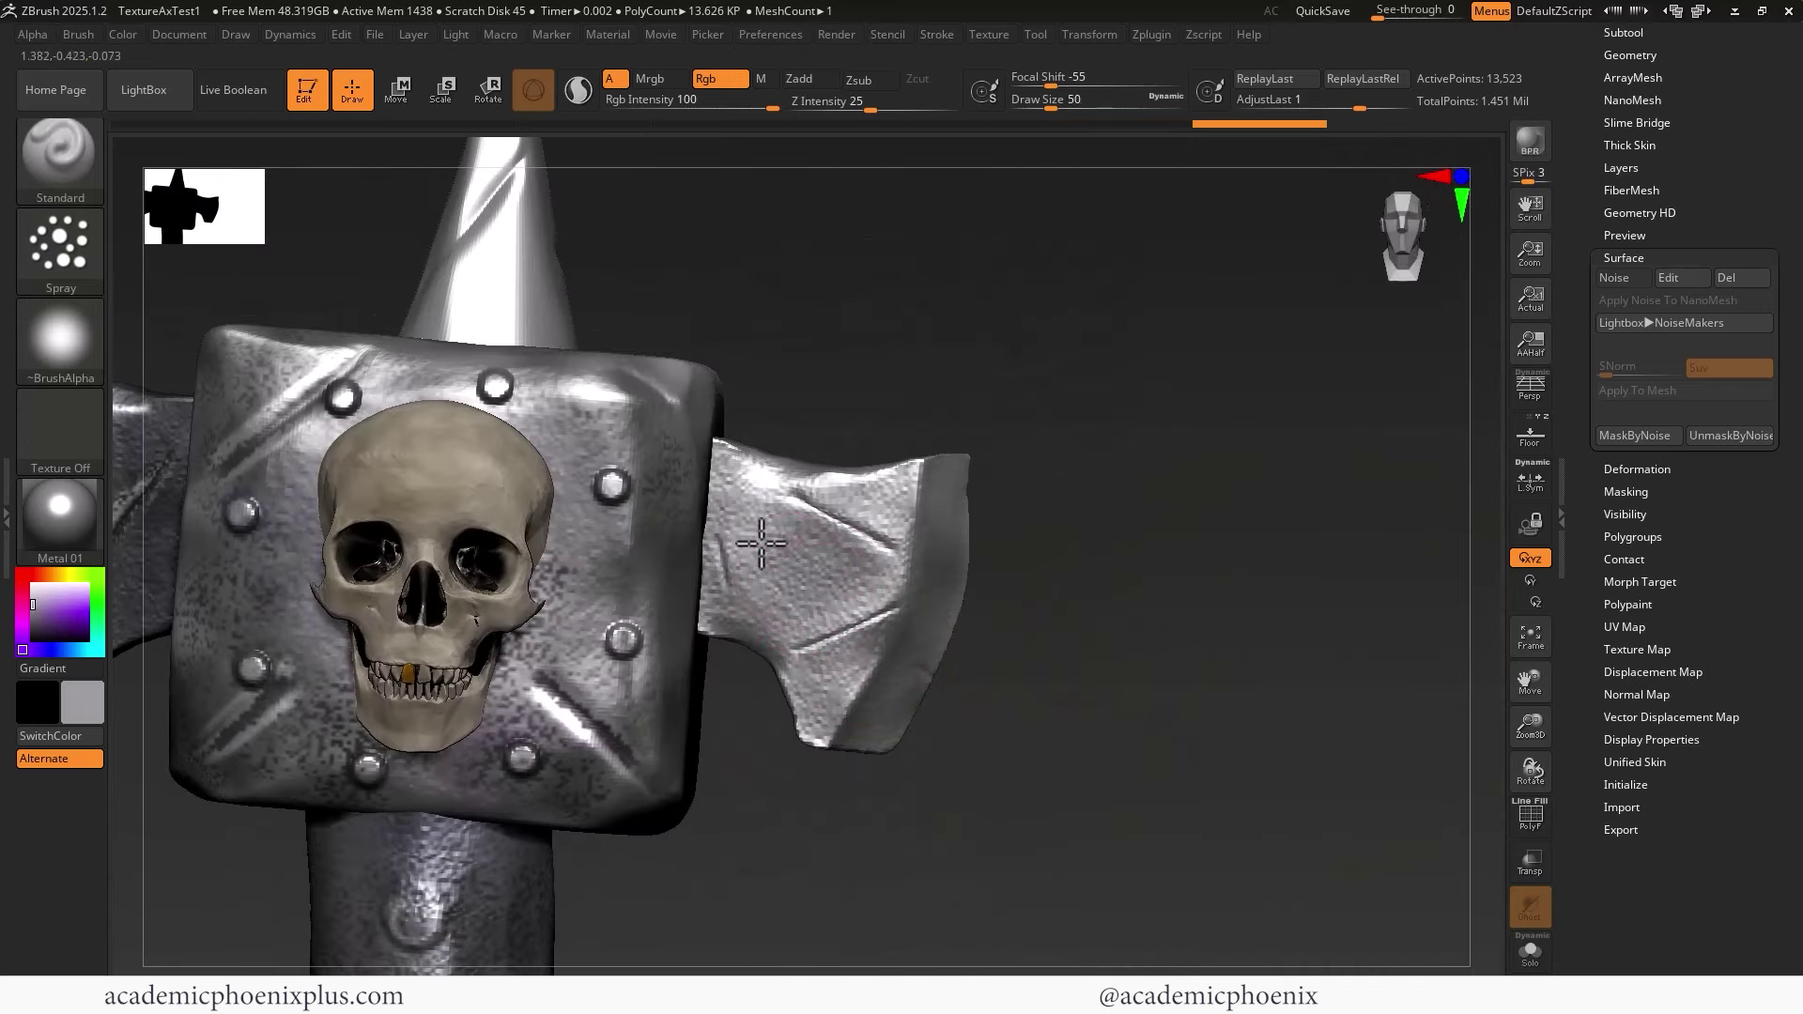
# Spray dark blue-grey shading over the small rear blade at draw size 42, concentrating it where the blade meets the hammer block
pyautogui.moveTo(762, 544)
pyautogui.mouseDown()
pyautogui.moveTo(730, 460)
pyautogui.moveTo(749, 568)
pyautogui.moveTo(859, 690)
pyautogui.mouseUp()
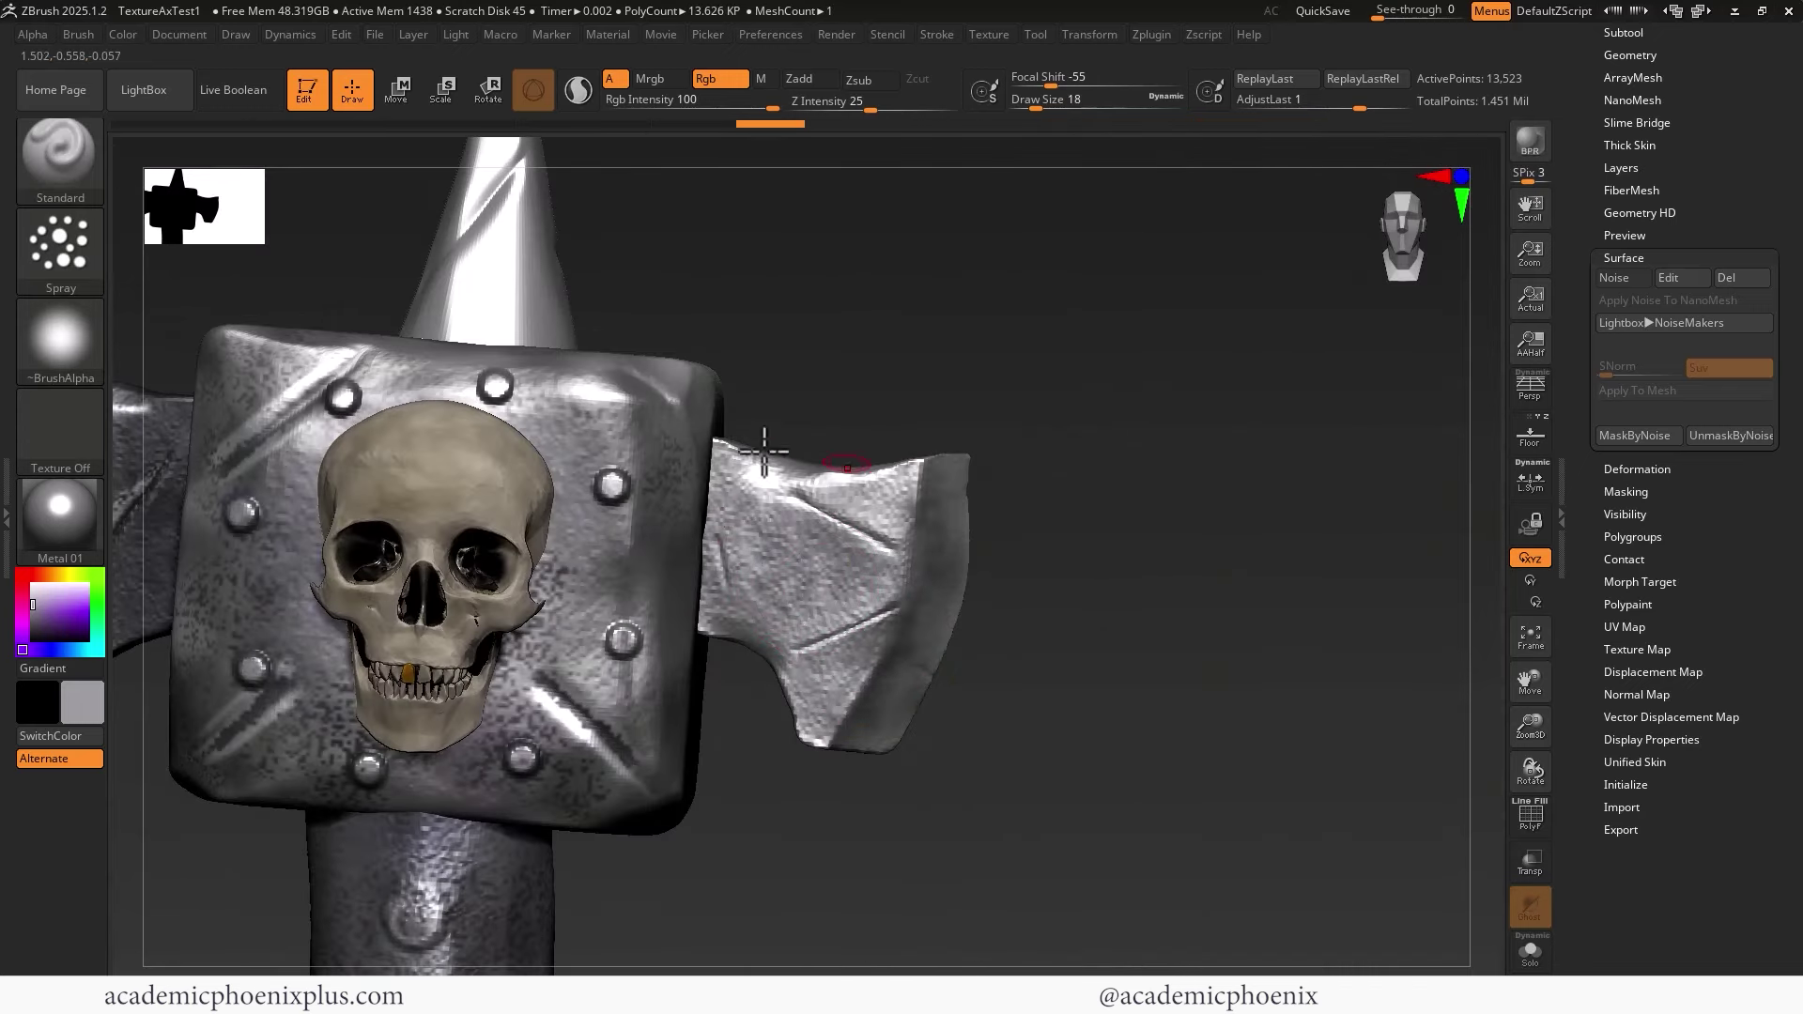
pyautogui.click(33, 620)
pyautogui.moveTo(751, 512)
pyautogui.mouseDown()
pyautogui.moveTo(713, 610)
pyautogui.moveTo(764, 423)
pyautogui.mouseUp()
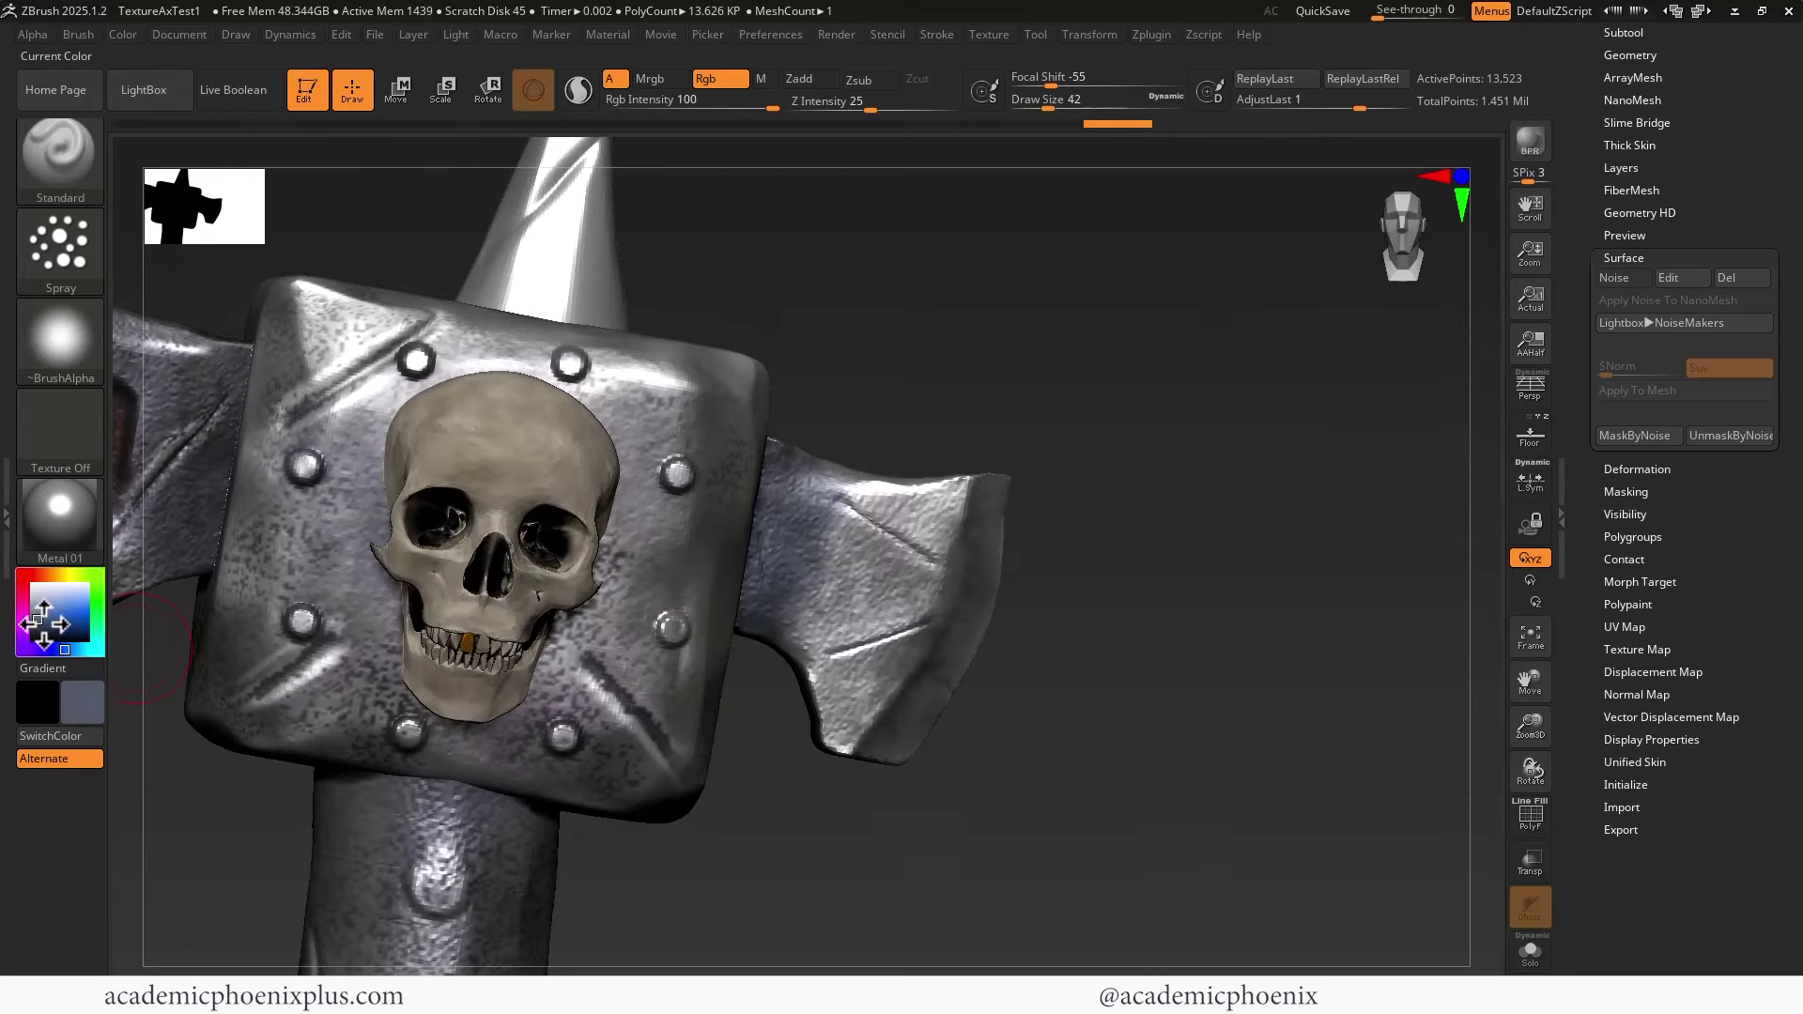
pyautogui.click(35, 626)
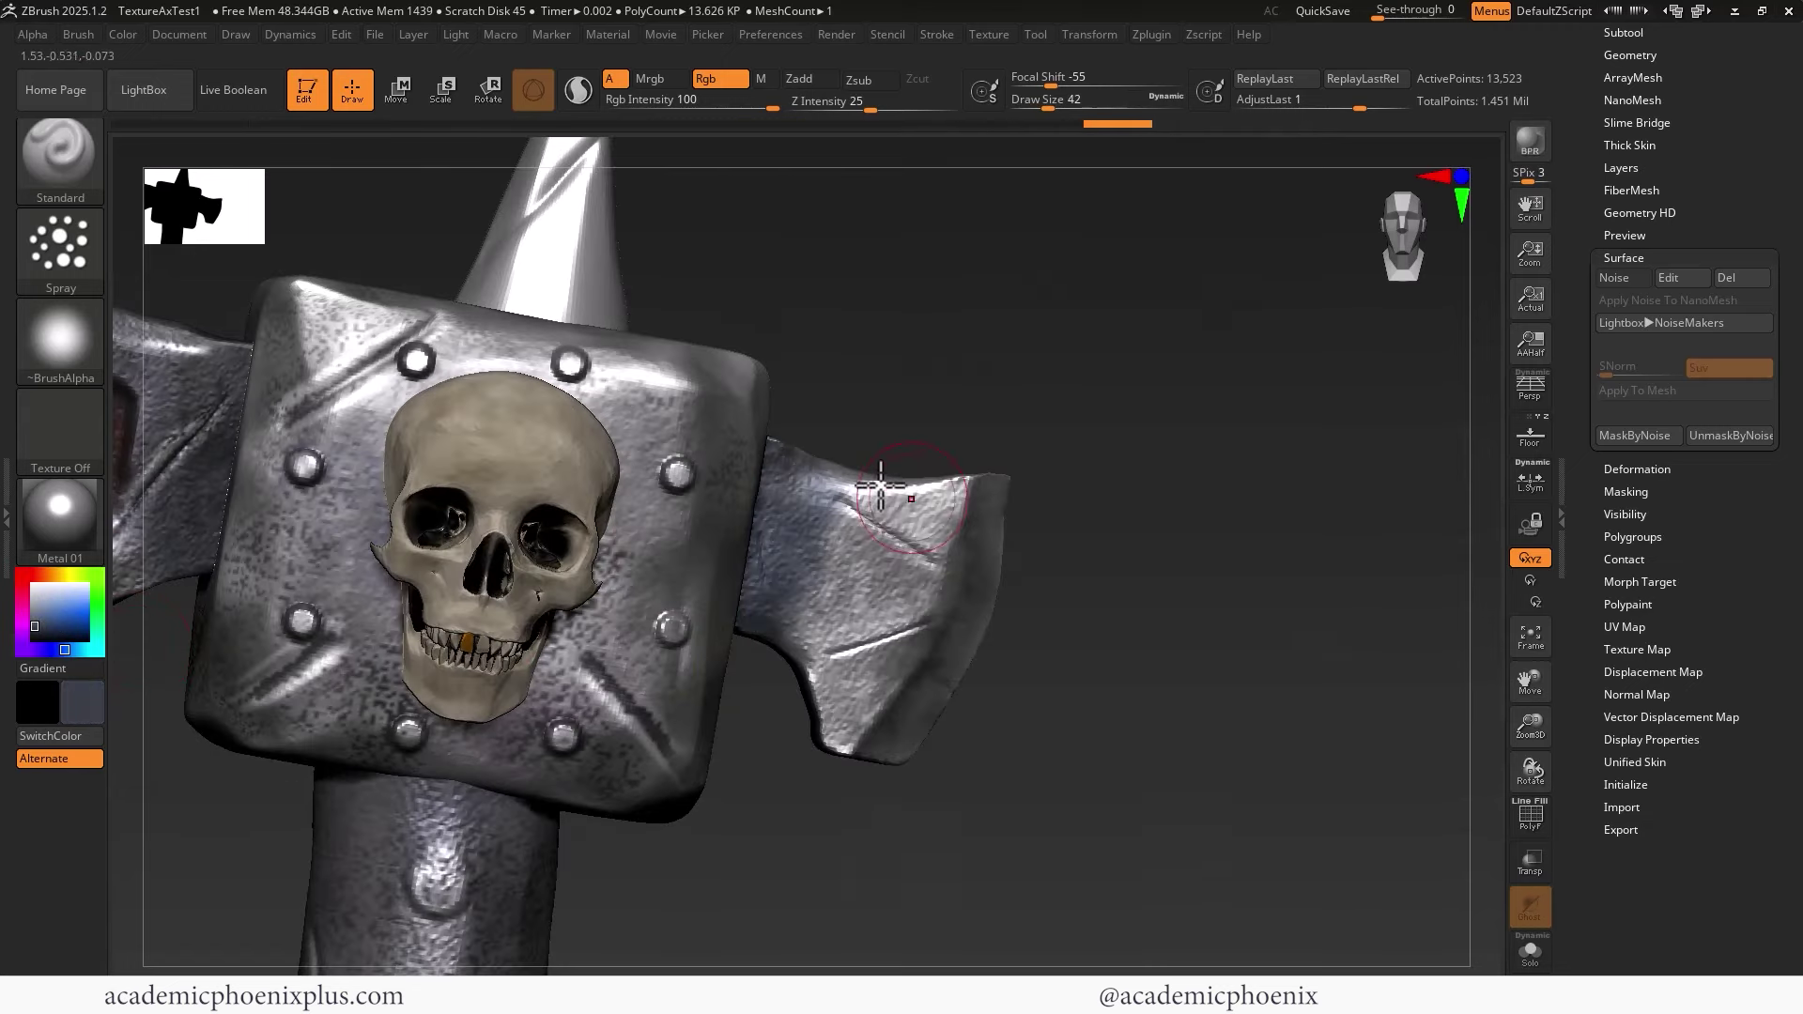
pyautogui.moveTo(1059, 371); pyautogui.dragTo(988, 427)
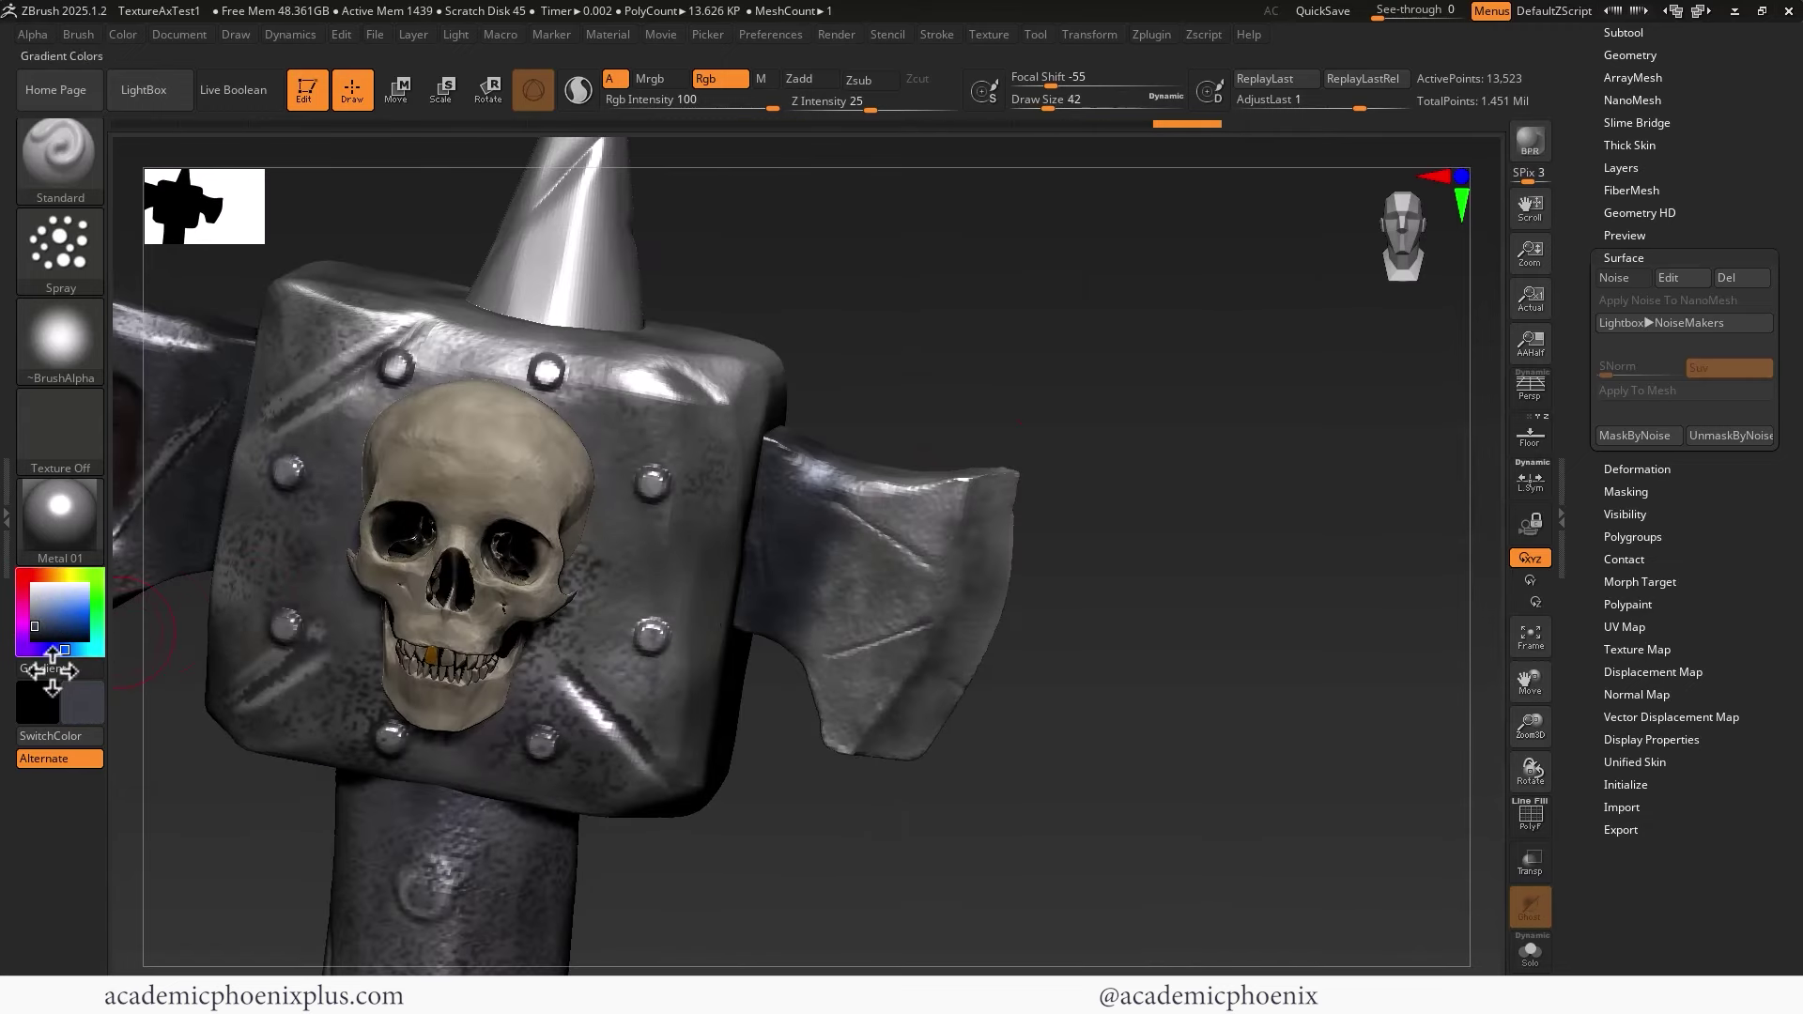
# Pick light grey, mask the small rear blade by cavity, invert the mask and hide its display
pyautogui.click(33, 601)
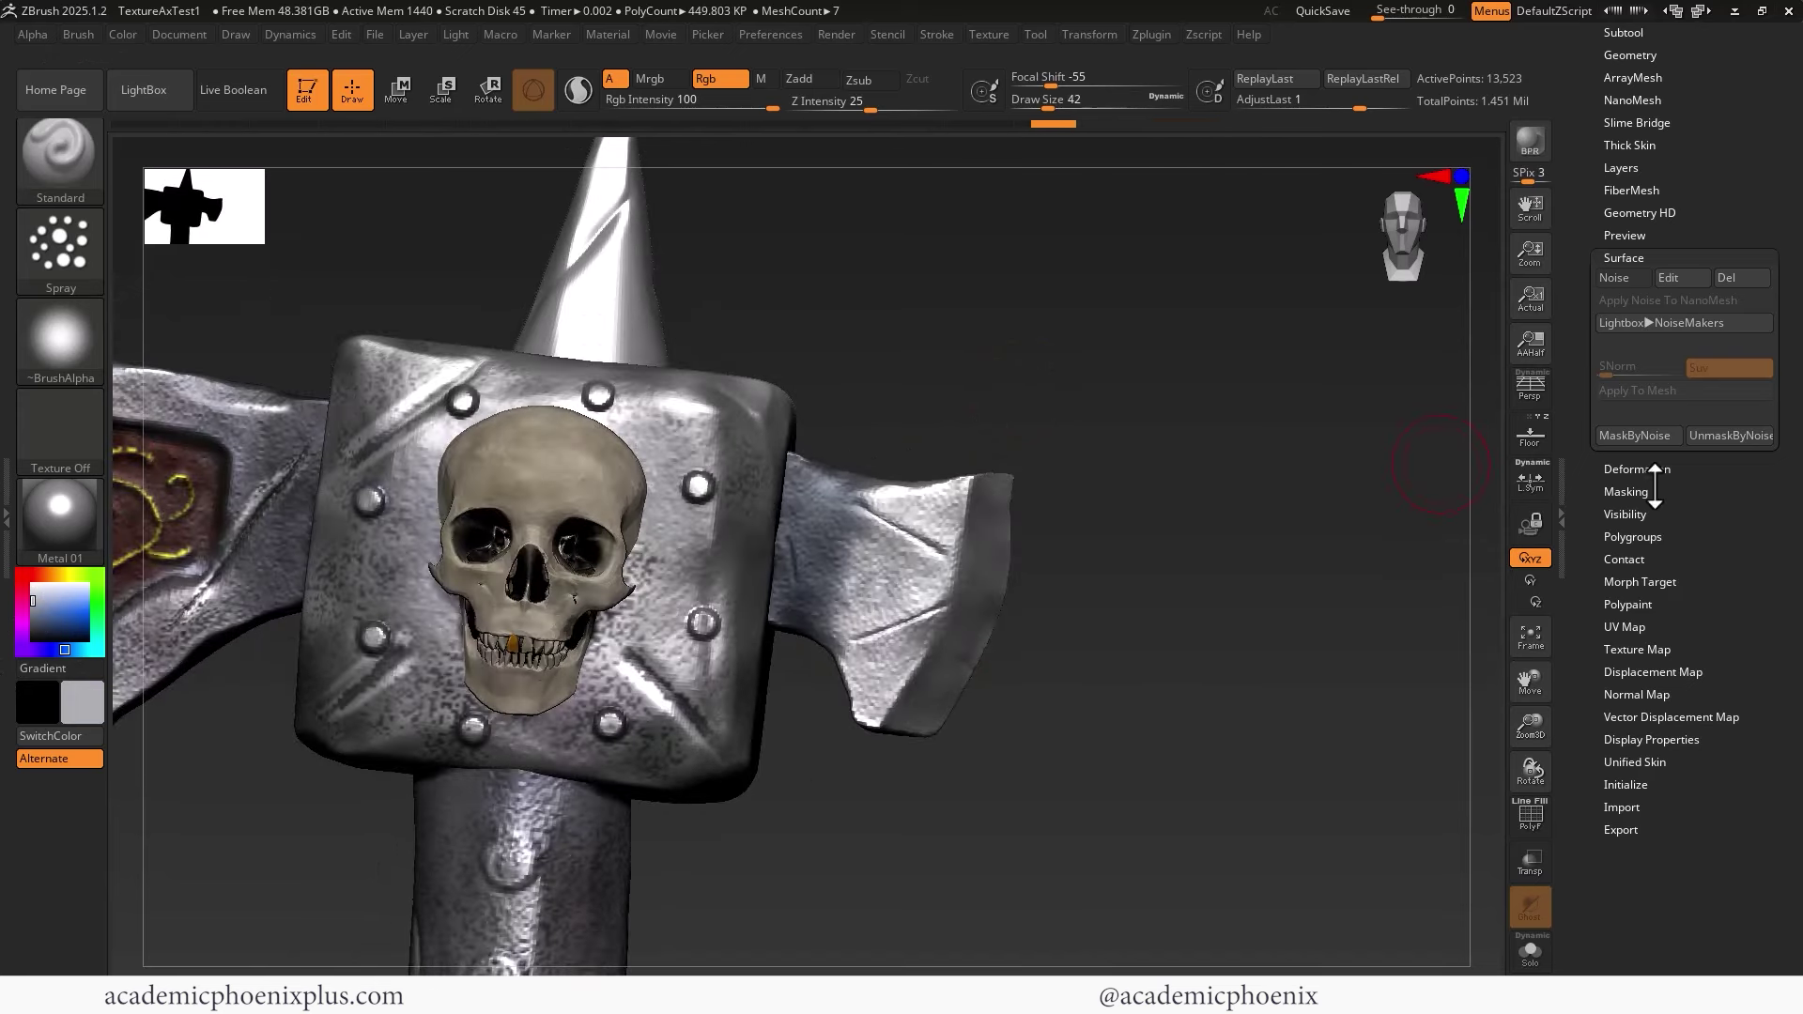
pyautogui.click(1631, 491)
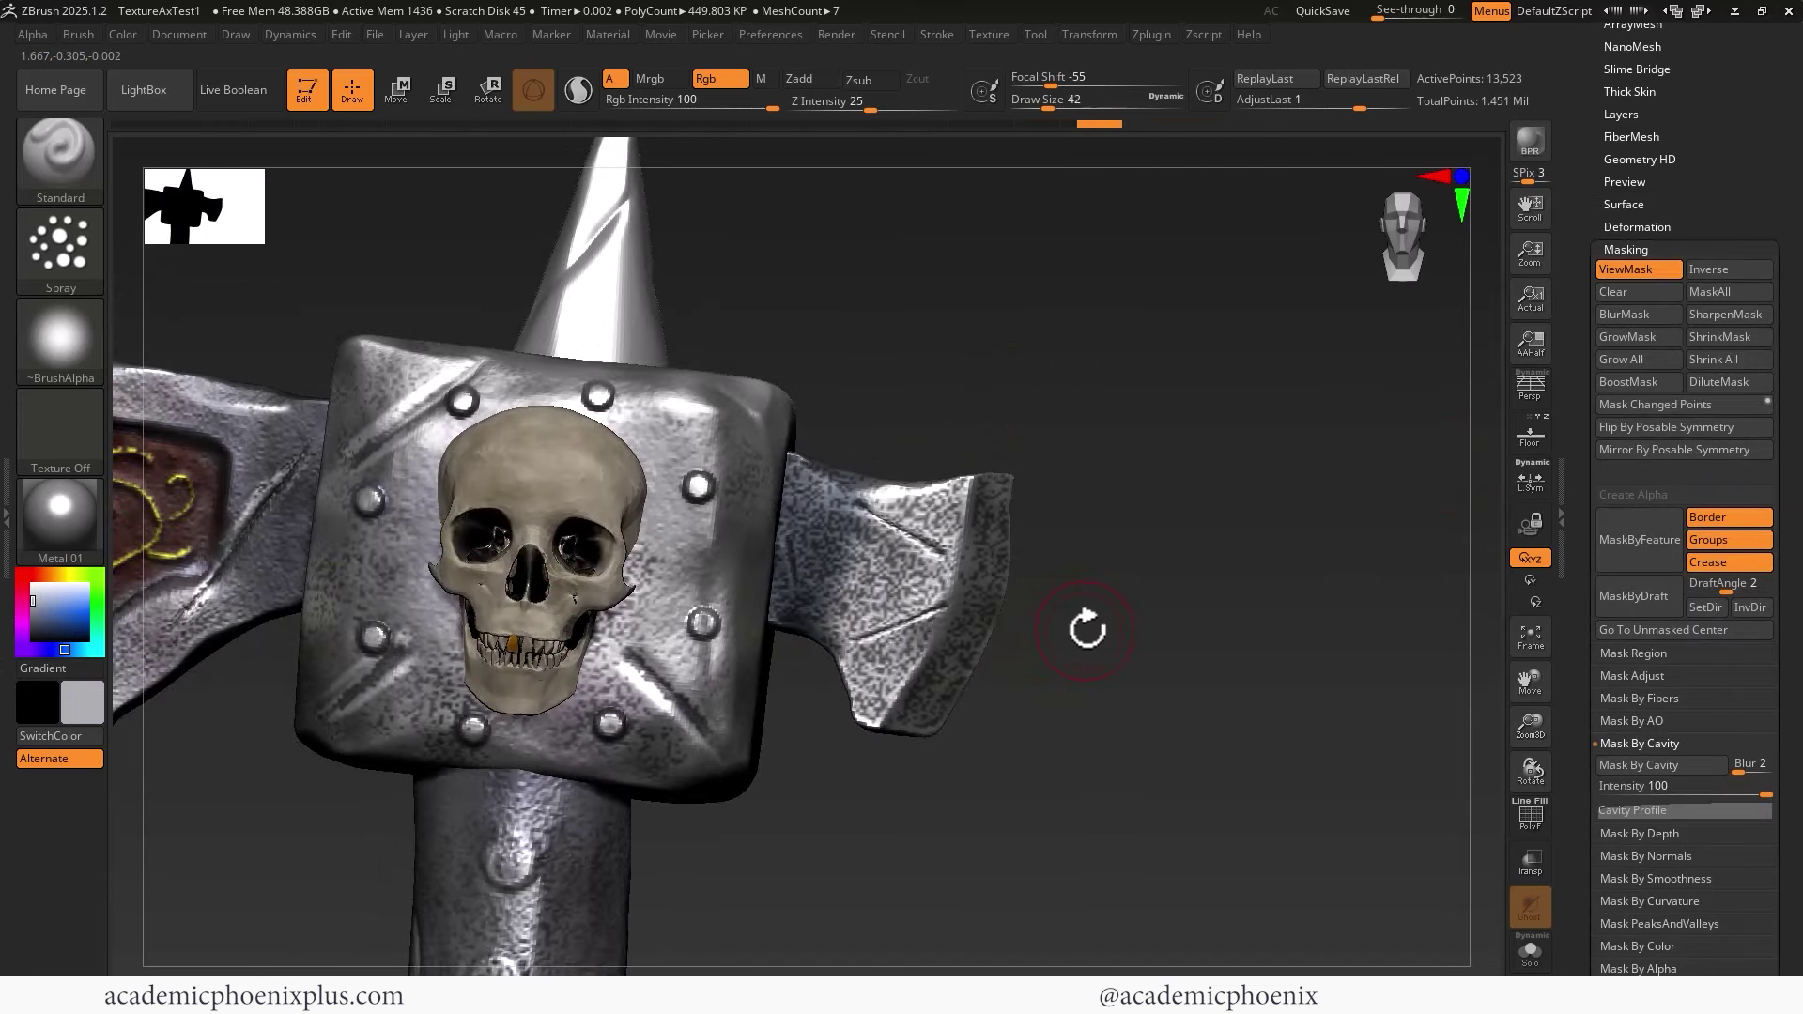
pyautogui.keyDown('ctrl'); pyautogui.click(1089, 631); pyautogui.keyUp('ctrl')
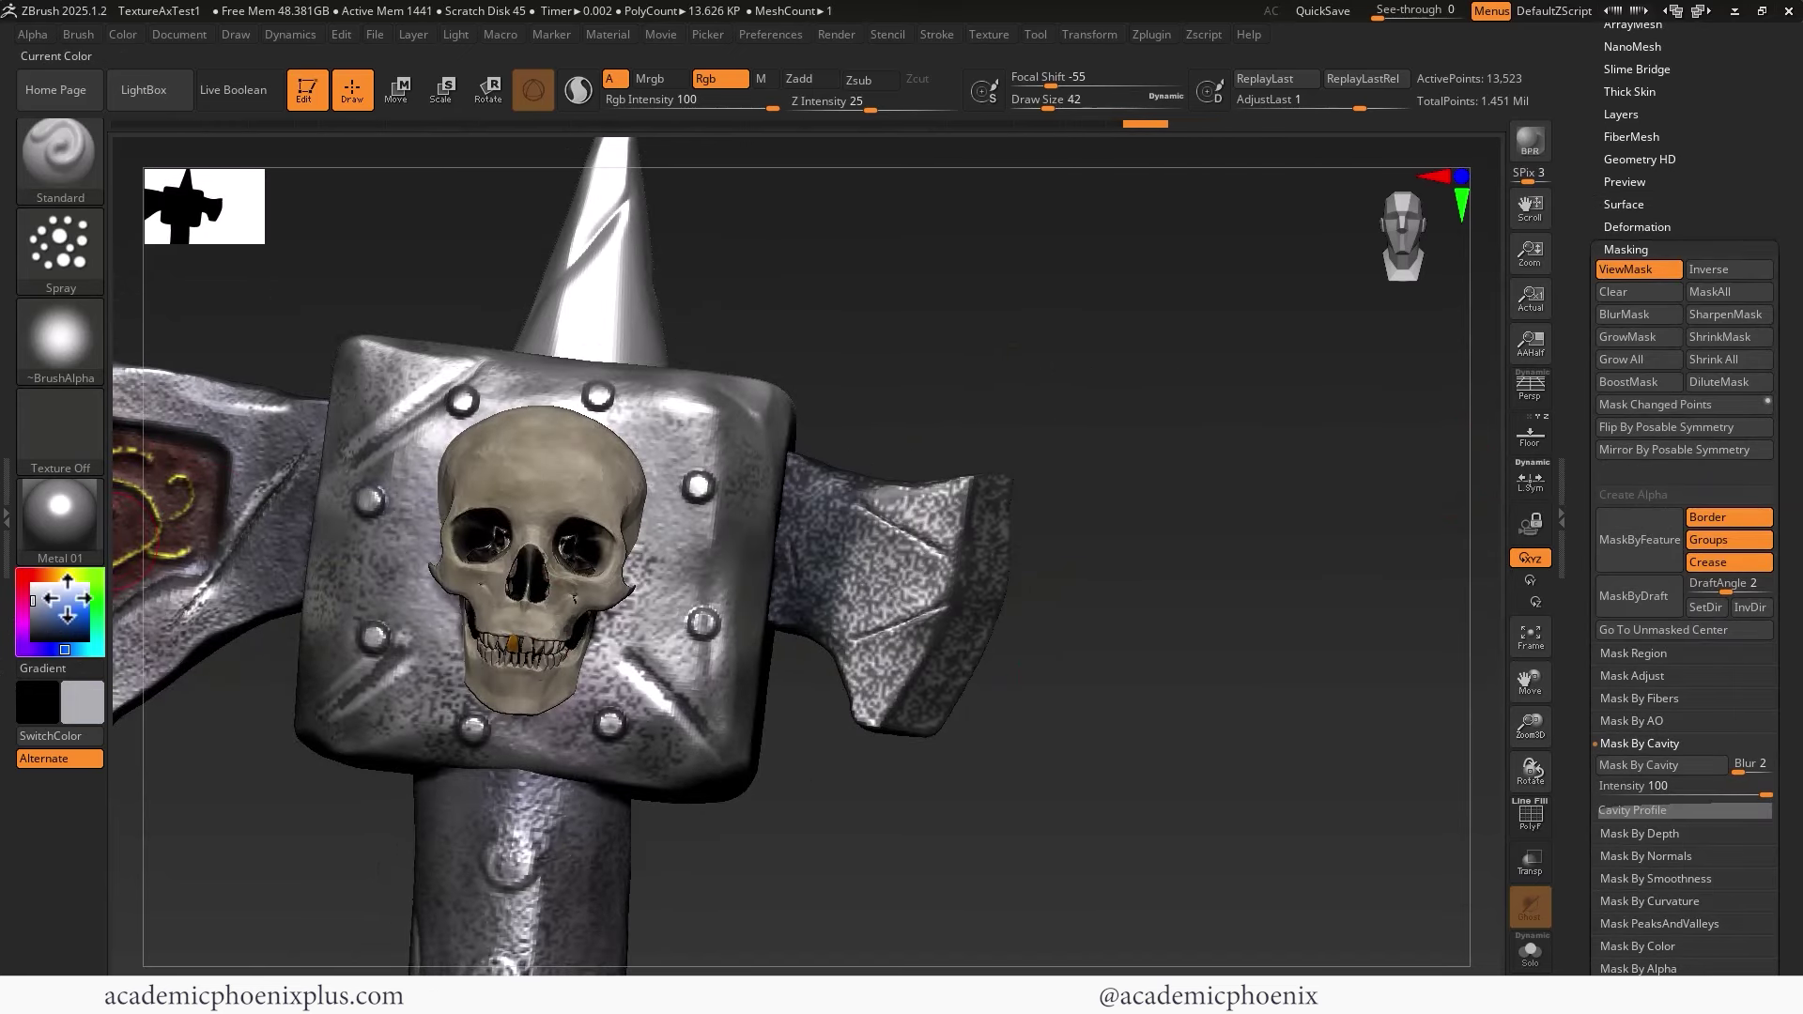
pyautogui.hotkey('ctrl', 'h')
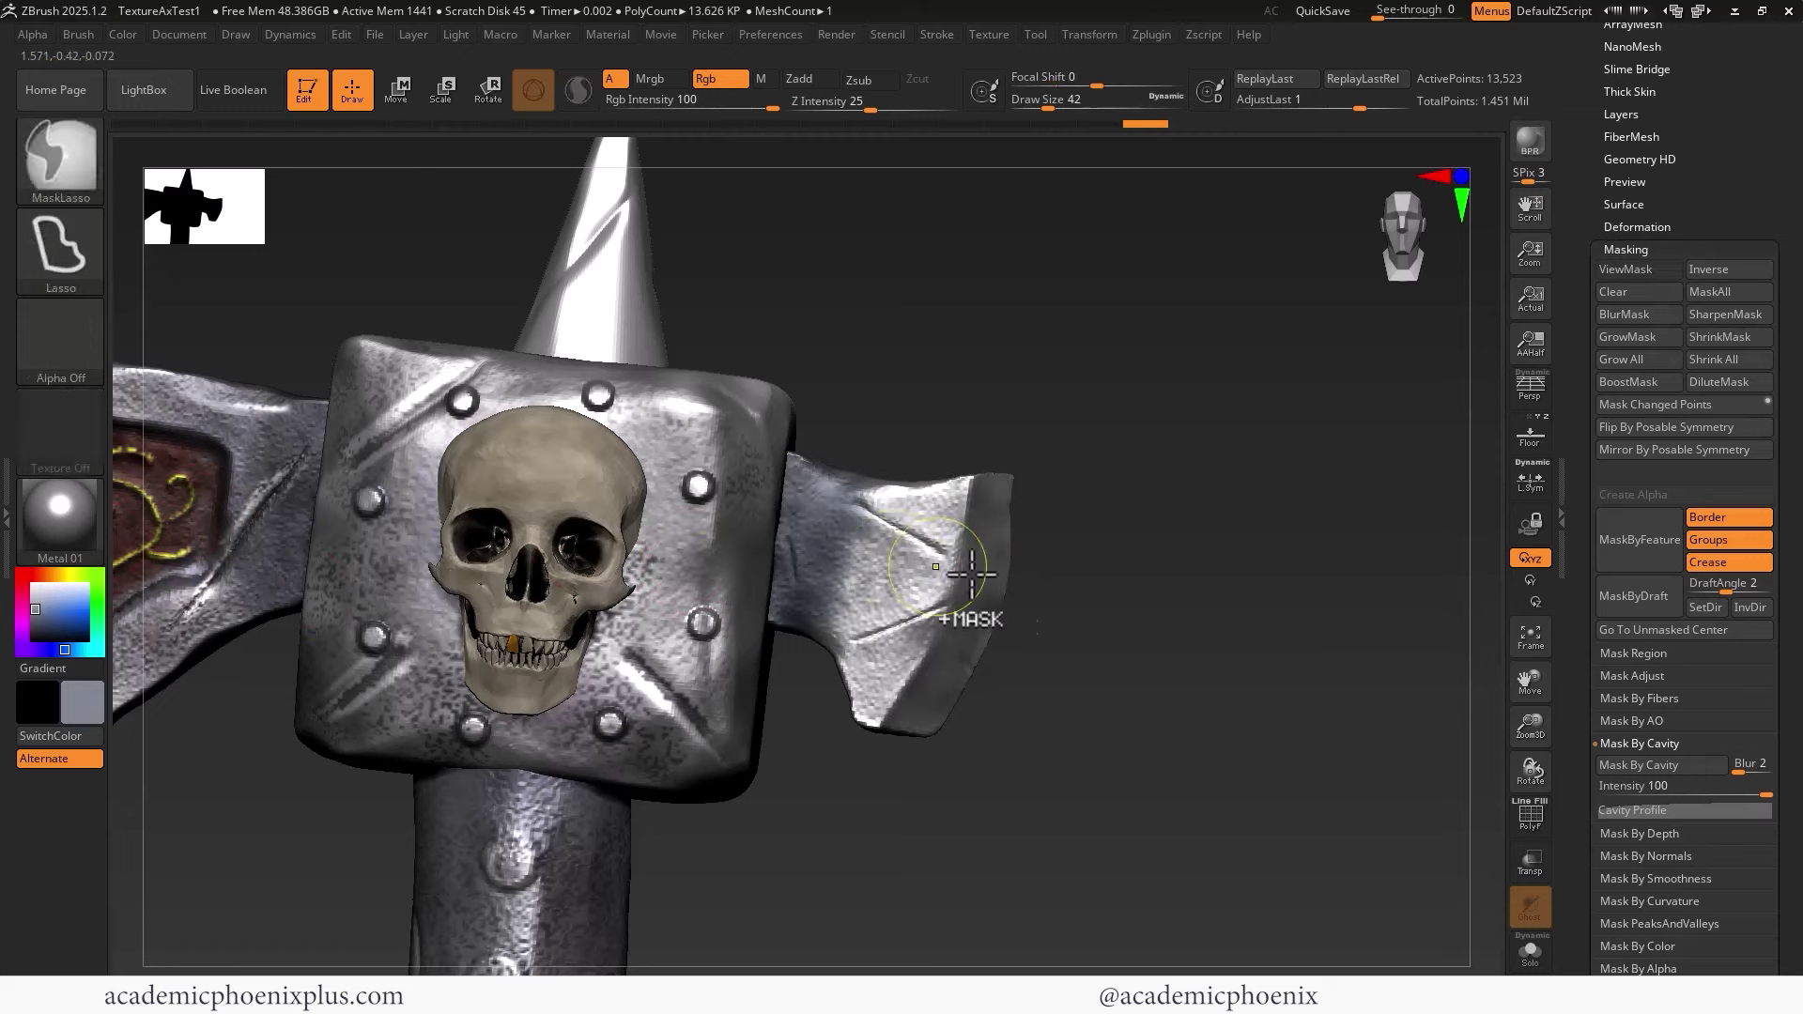
# Spray dark blue-grey through the cavity mask at the rear blade's base on both sides
pyautogui.moveTo(839, 640); pyautogui.dragTo(808, 579)
pyautogui.hotkey('ctrl', 'z')
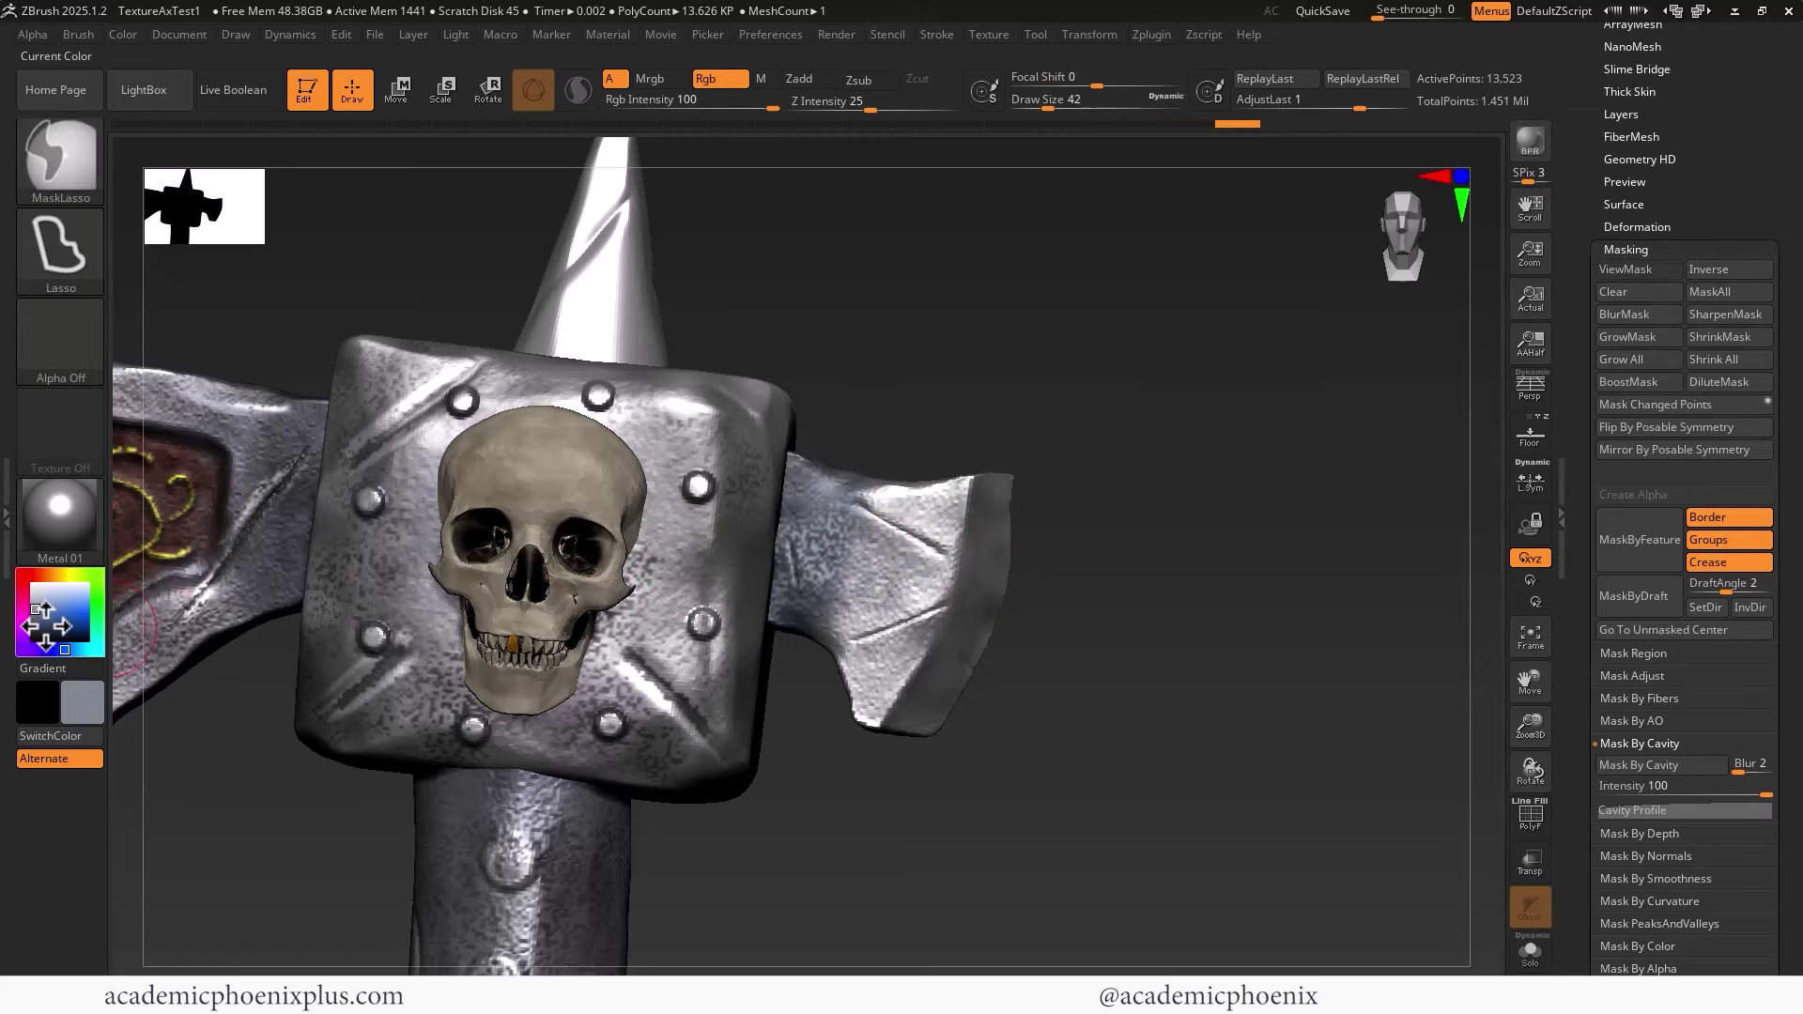
pyautogui.click(39, 624)
pyautogui.click(33, 626)
pyautogui.moveTo(938, 582)
pyautogui.mouseDown()
pyautogui.moveTo(902, 535)
pyautogui.moveTo(801, 502)
pyautogui.mouseUp()
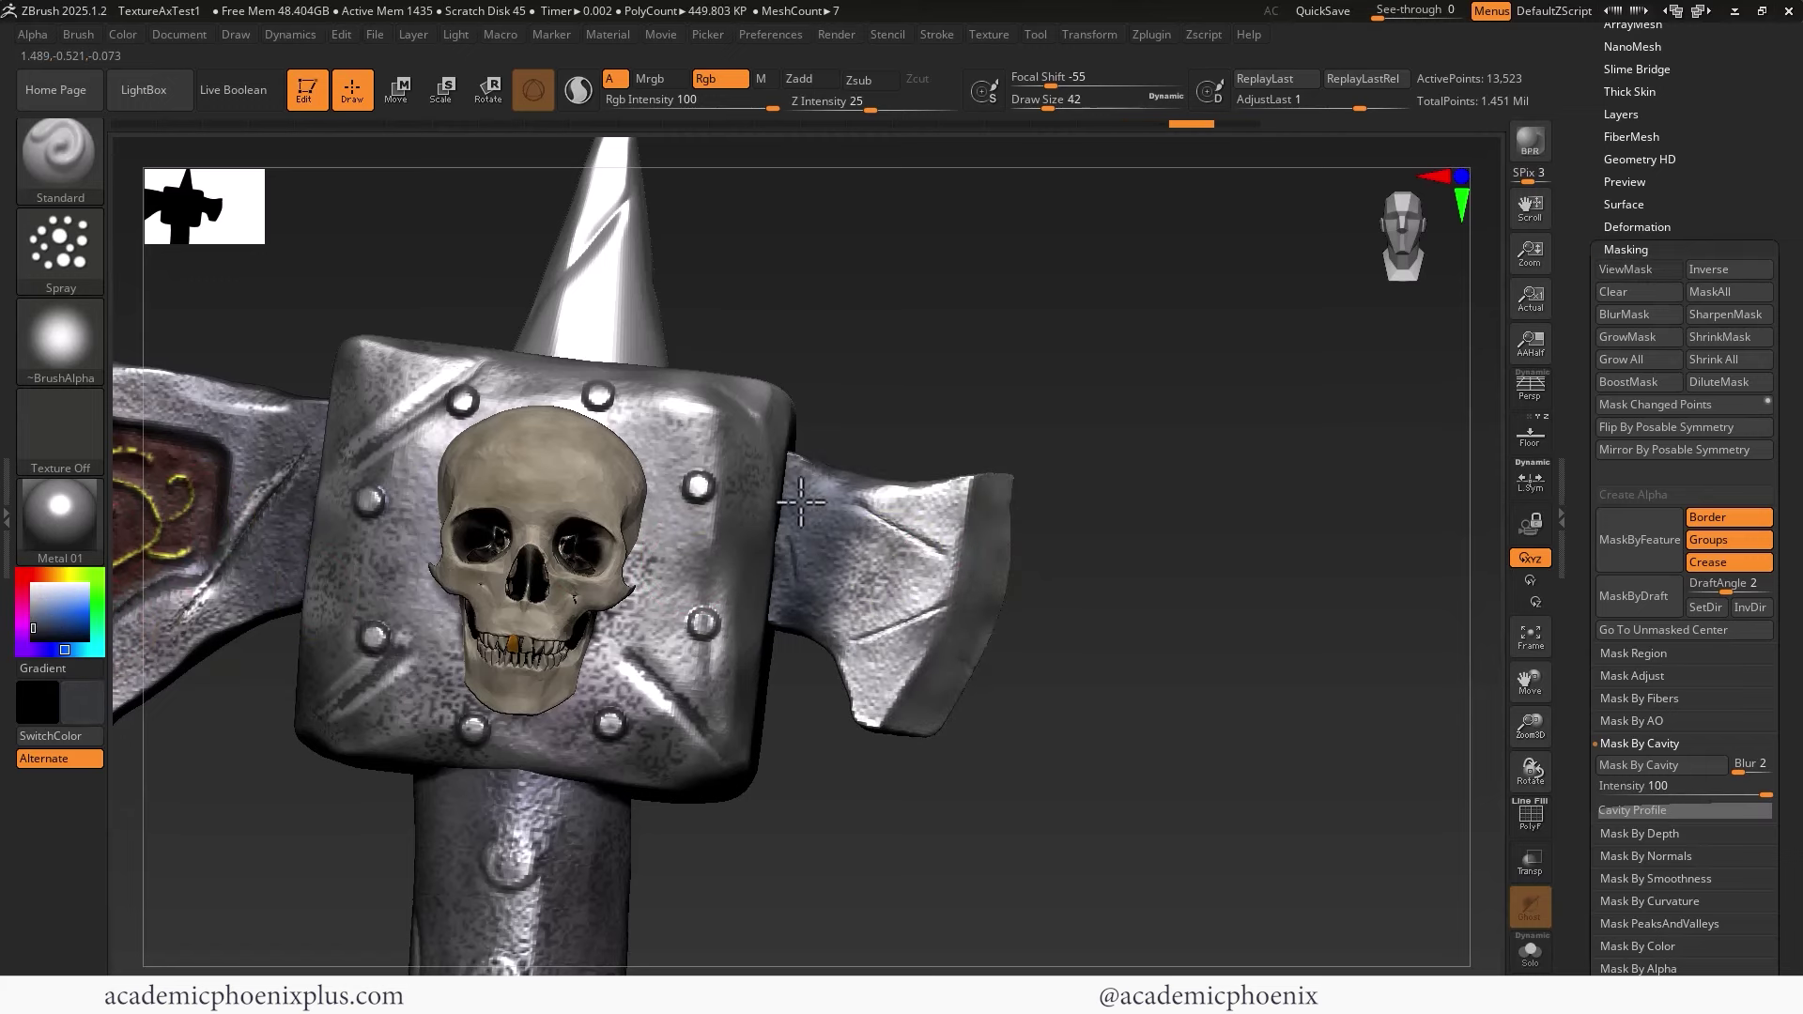
pyautogui.moveTo(878, 747); pyautogui.dragTo(1047, 563)
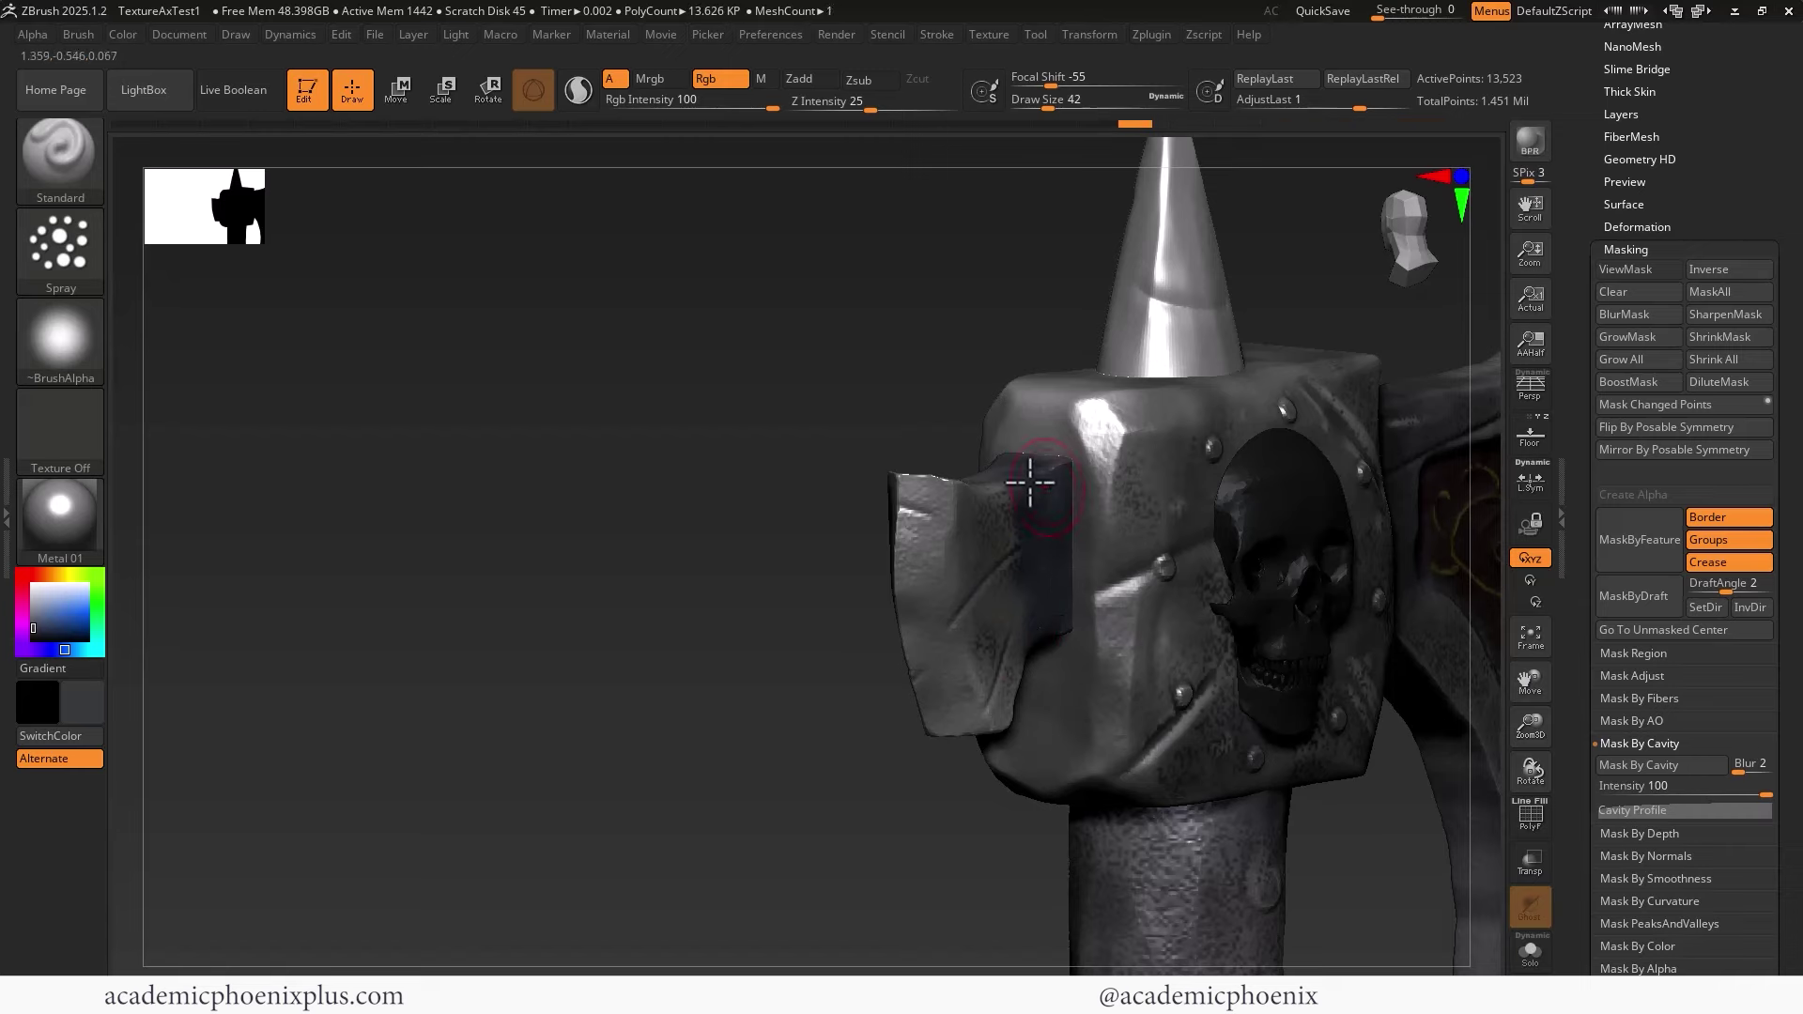
pyautogui.moveTo(749, 627); pyautogui.dragTo(1001, 469)
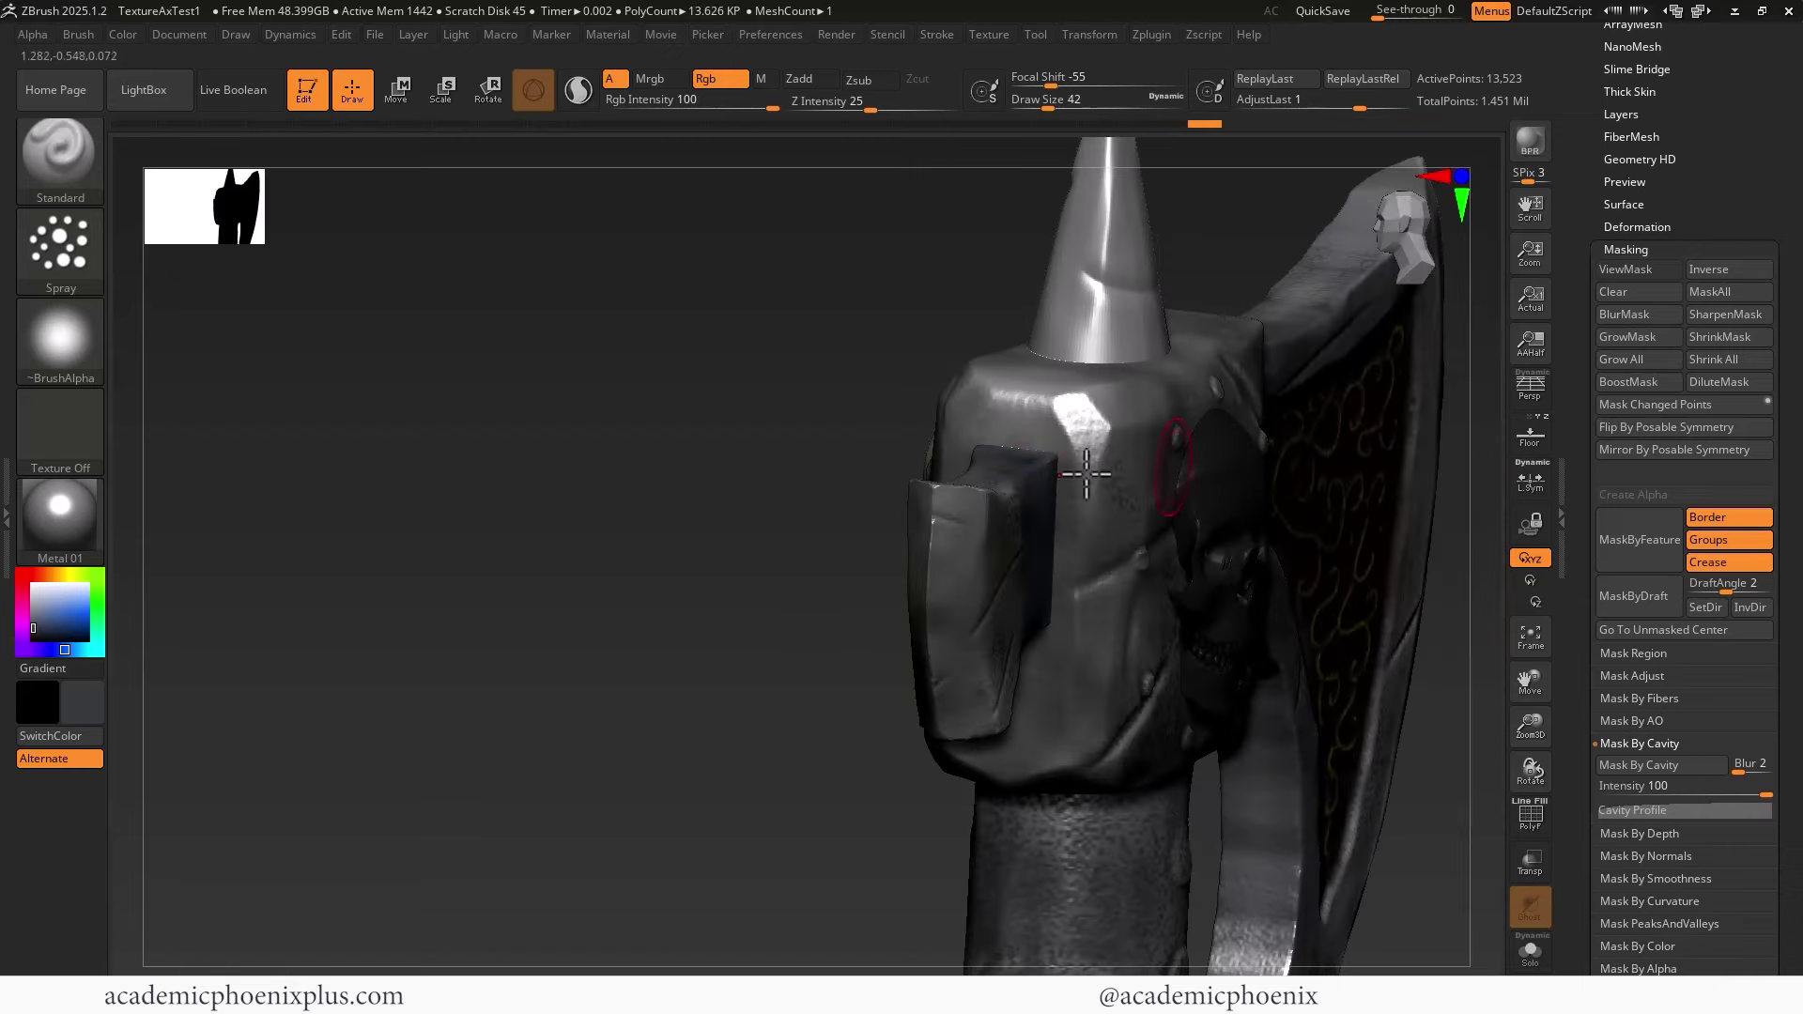
pyautogui.moveTo(794, 582); pyautogui.dragTo(526, 606)
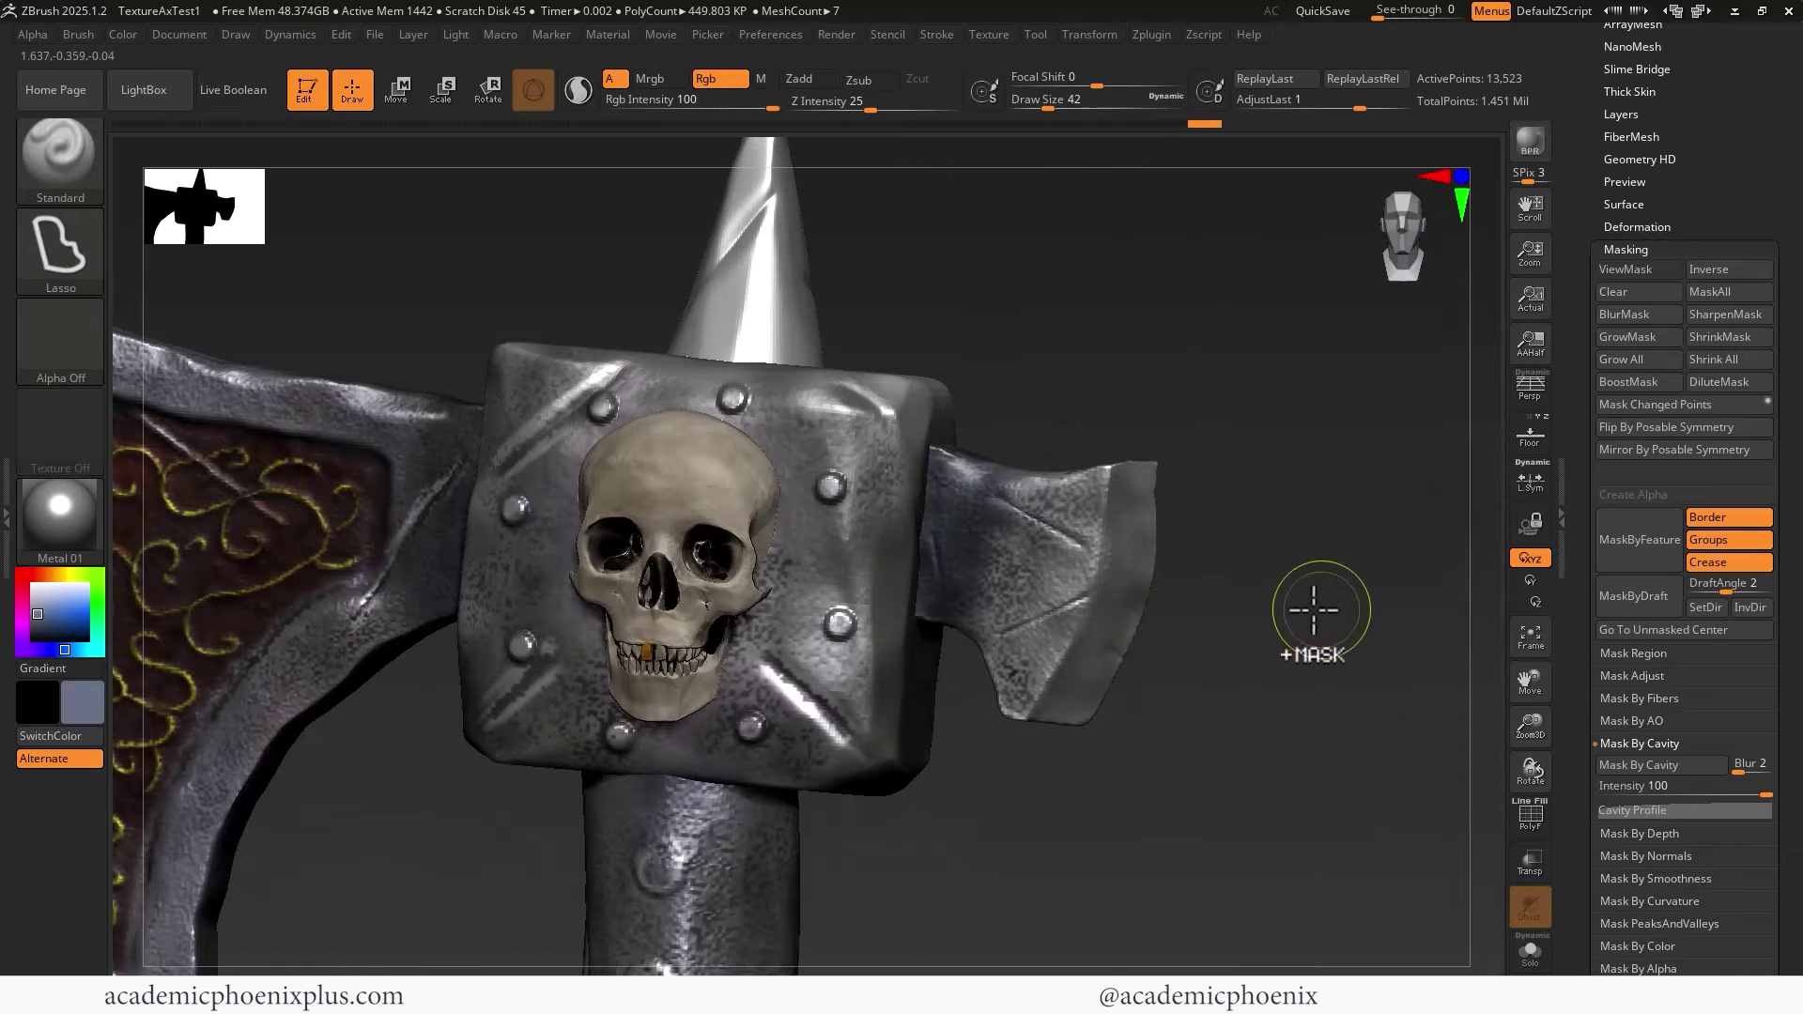
# Switch to a Dots stroke with the mask hidden and paint white highlights along the rear blade's scratches at draw size 6
pyautogui.keyDown('ctrl'); pyautogui.click(60, 249); pyautogui.keyUp('ctrl')
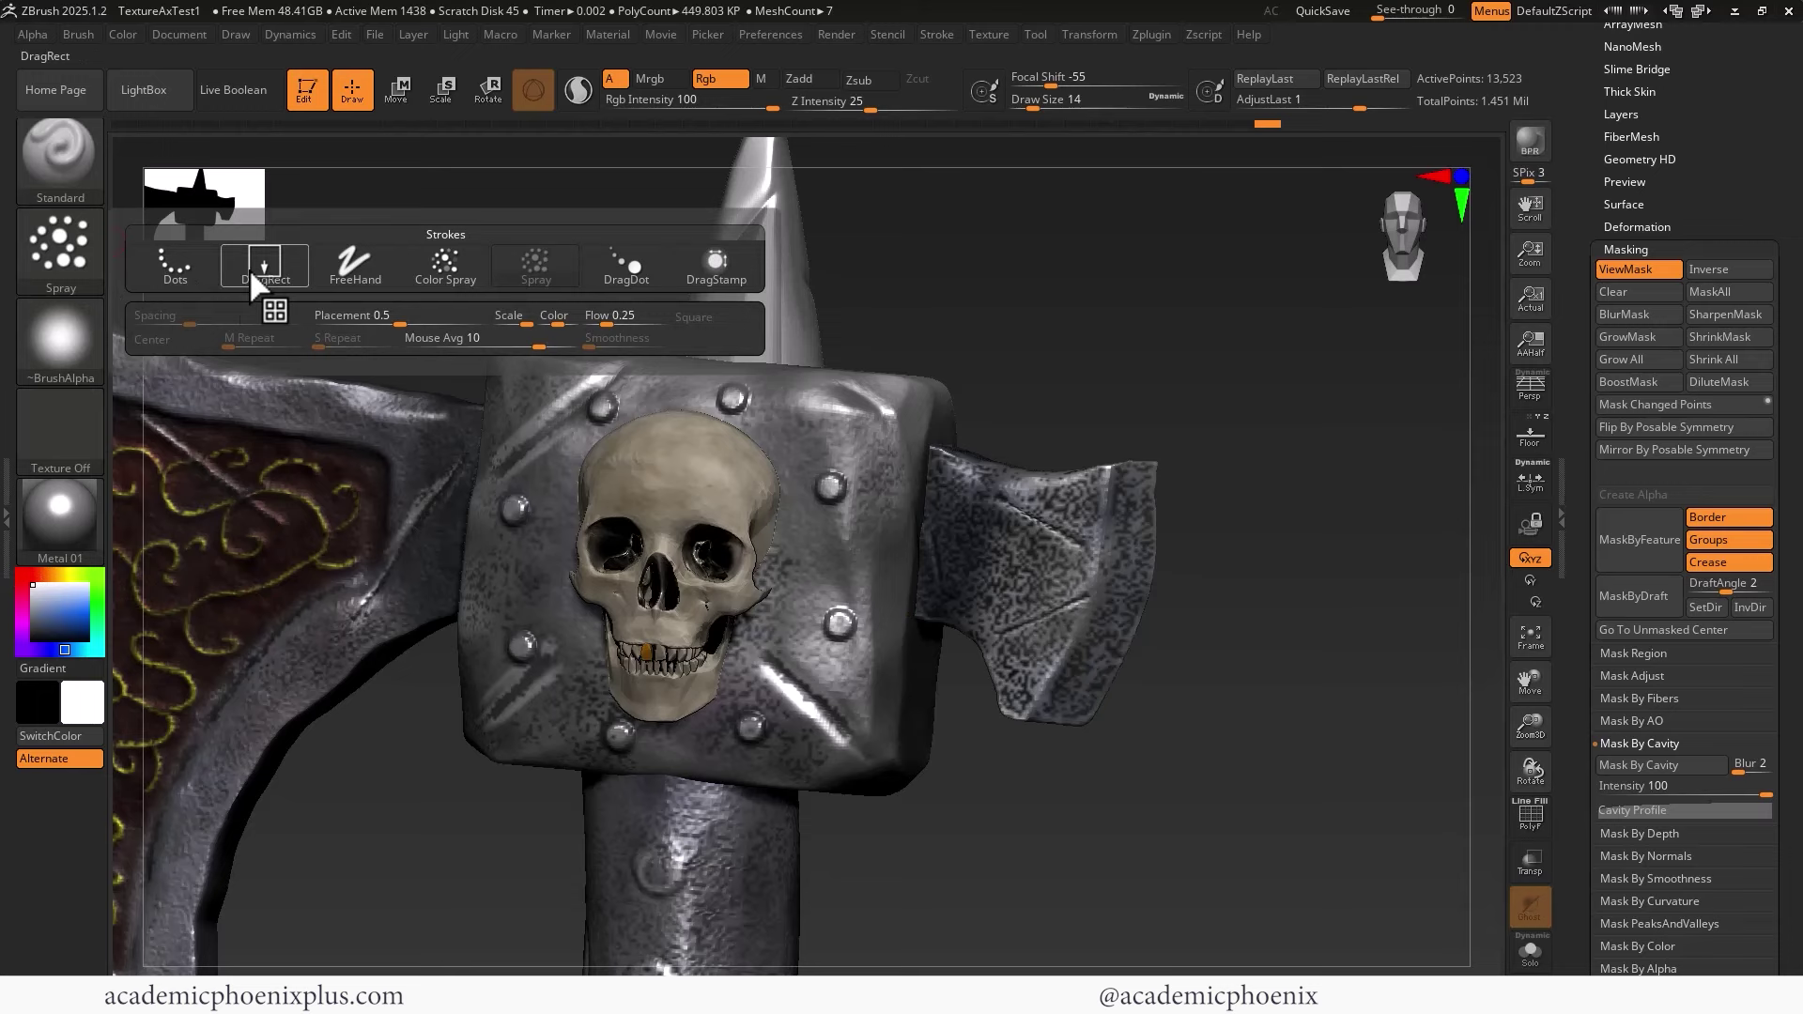
pyautogui.click(183, 266)
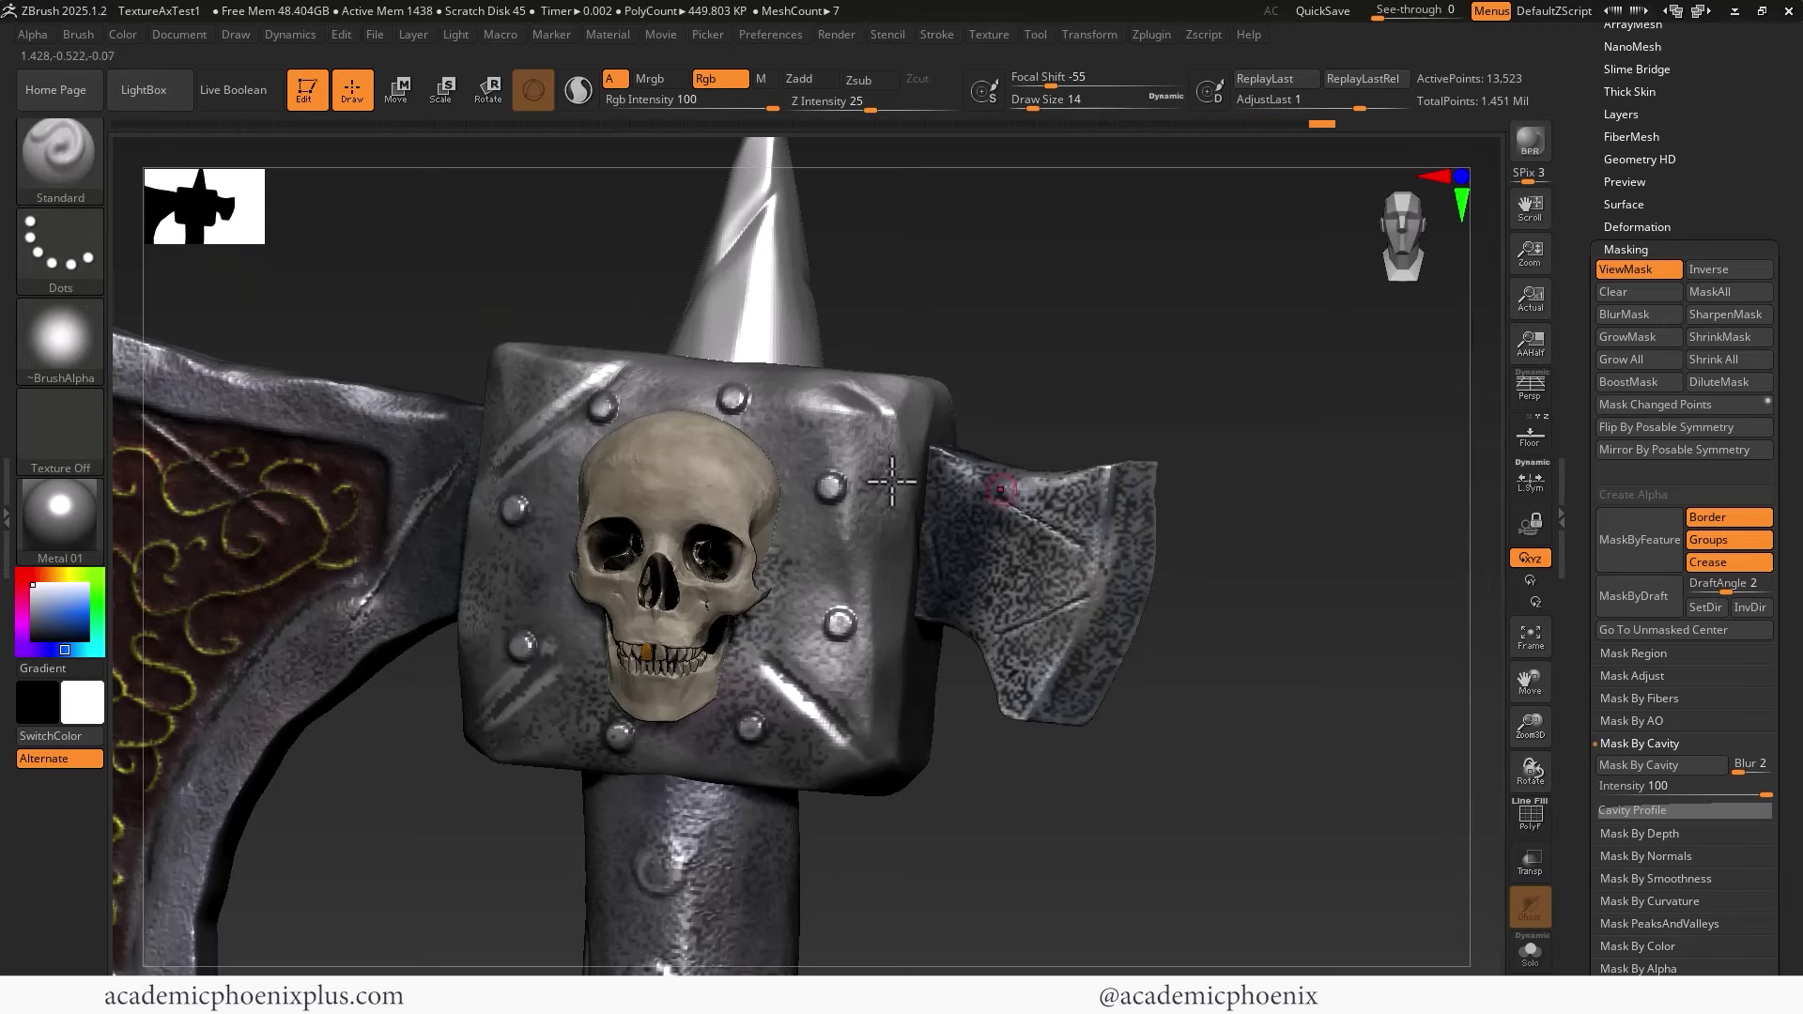
pyautogui.hotkey('ctrl', 'h')
pyautogui.scroll(5, 1001, 489)
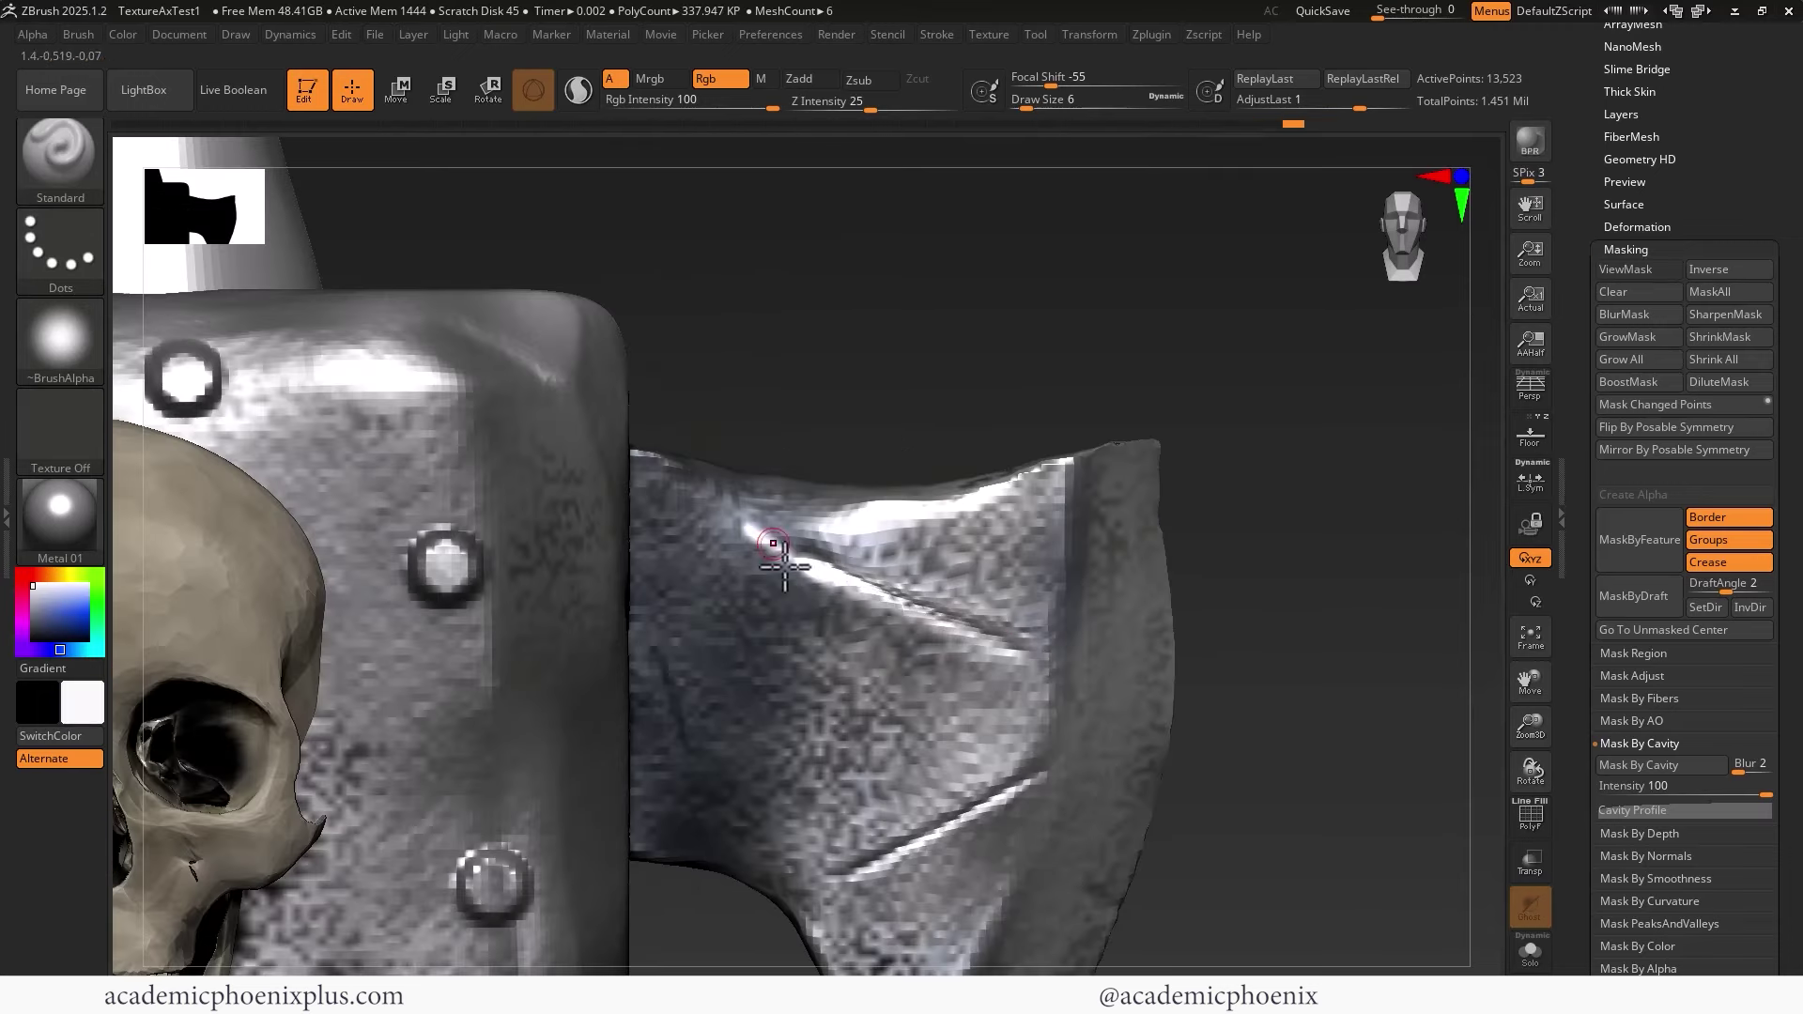
pyautogui.moveTo(1052, 765)
pyautogui.mouseDown()
pyautogui.moveTo(826, 873)
pyautogui.moveTo(986, 808)
pyautogui.mouseUp()
pyautogui.moveTo(703, 742)
pyautogui.mouseDown()
pyautogui.moveTo(674, 629)
pyautogui.moveTo(676, 736)
pyautogui.moveTo(696, 744)
pyautogui.mouseUp()
pyautogui.hotkey('ctrl', 'z')
# Paint dark blue-grey into the grooves of the two long scratches on the rear blade
pyautogui.moveTo(34, 616); pyautogui.dragTo(34, 631)
pyautogui.moveTo(797, 550); pyautogui.dragTo(990, 639)
pyautogui.moveTo(1020, 778); pyautogui.dragTo(843, 874)
pyautogui.moveTo(1329, 579); pyautogui.dragTo(1231, 471)
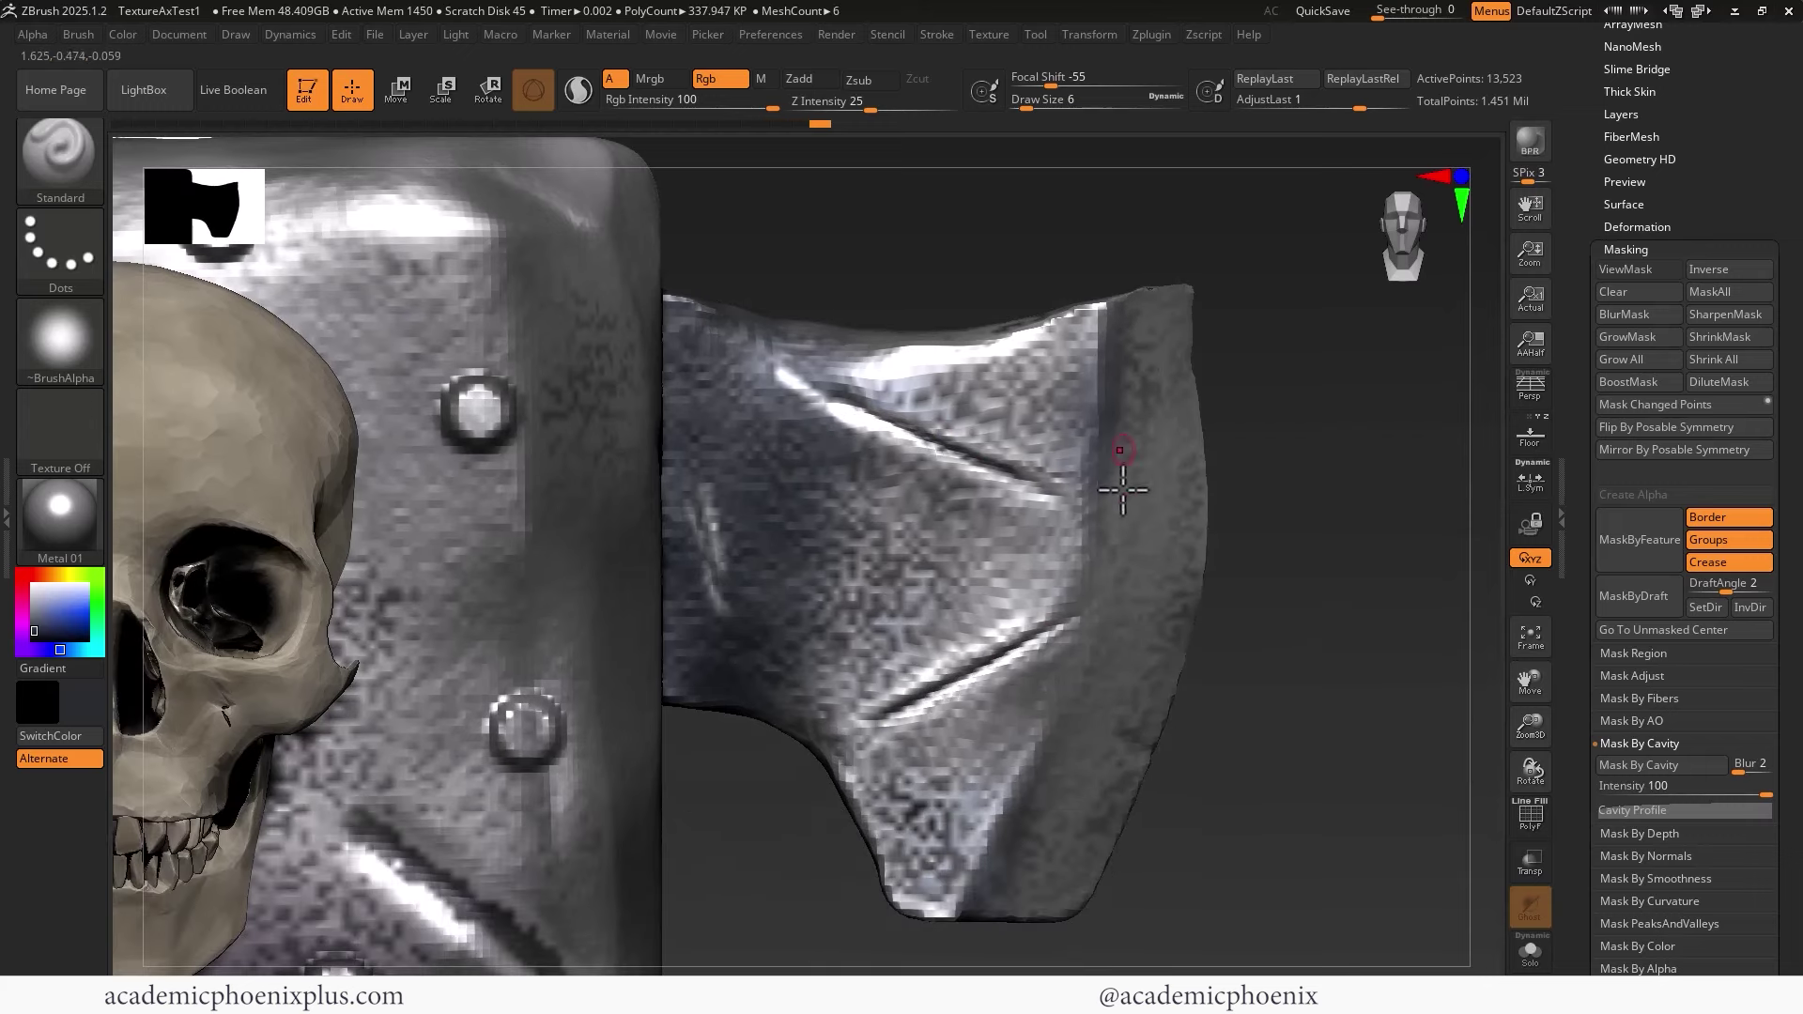
# Highlight the scratch edges on the other side of the rear blade with light grey
pyautogui.moveTo(33, 607); pyautogui.dragTo(32, 592)
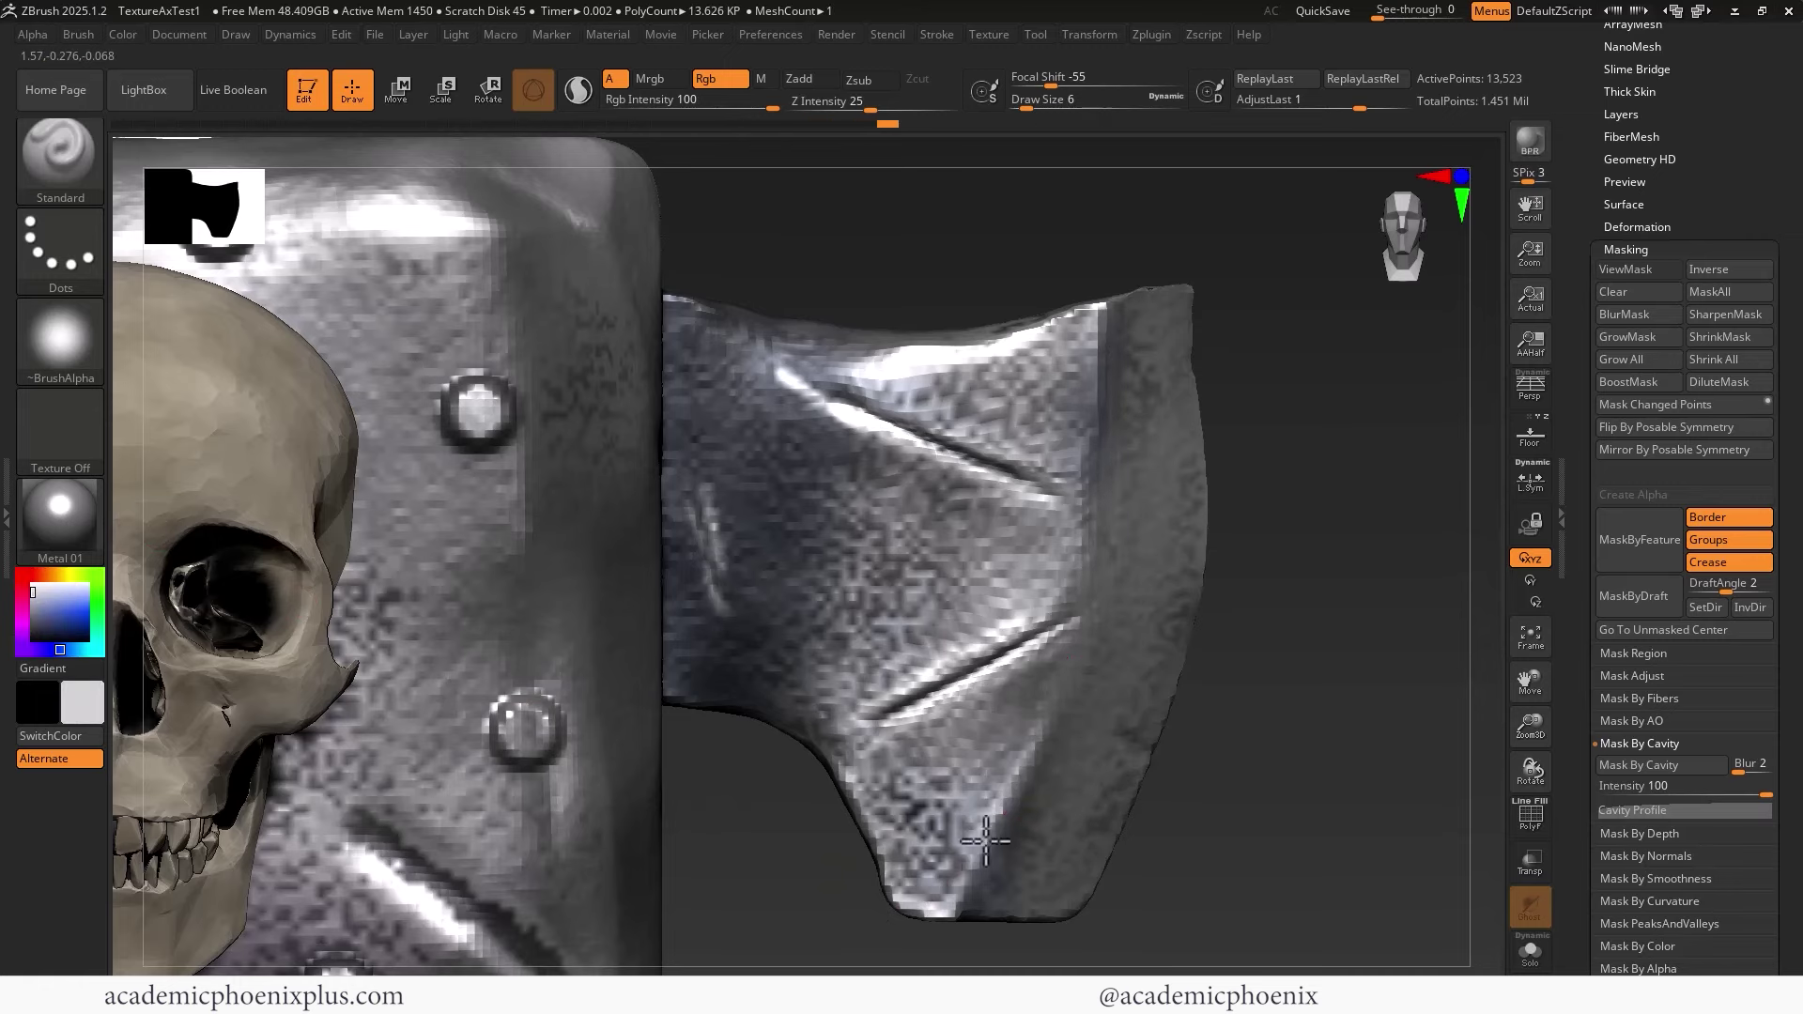
pyautogui.moveTo(1345, 690); pyautogui.dragTo(861, 470)
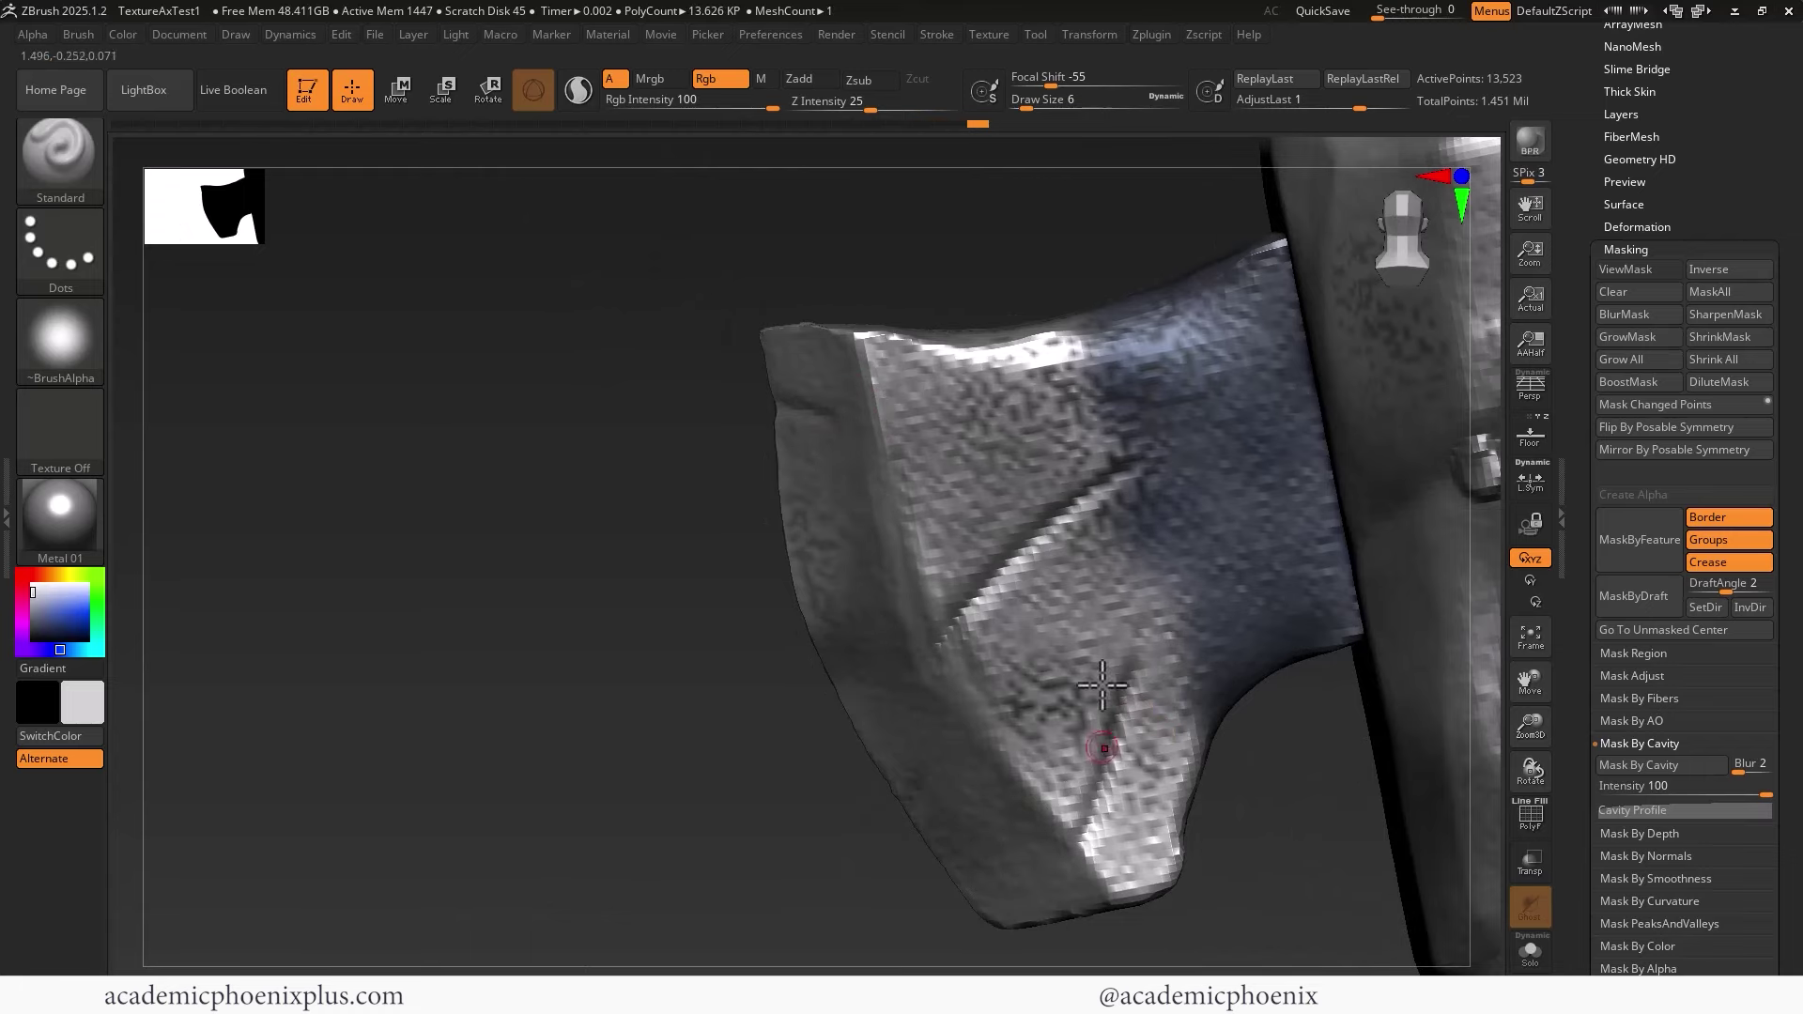
pyautogui.moveTo(1131, 489)
pyautogui.mouseDown()
pyautogui.moveTo(986, 608)
pyautogui.moveTo(996, 597)
pyautogui.mouseUp()
pyautogui.moveTo(1122, 470); pyautogui.dragTo(967, 615)
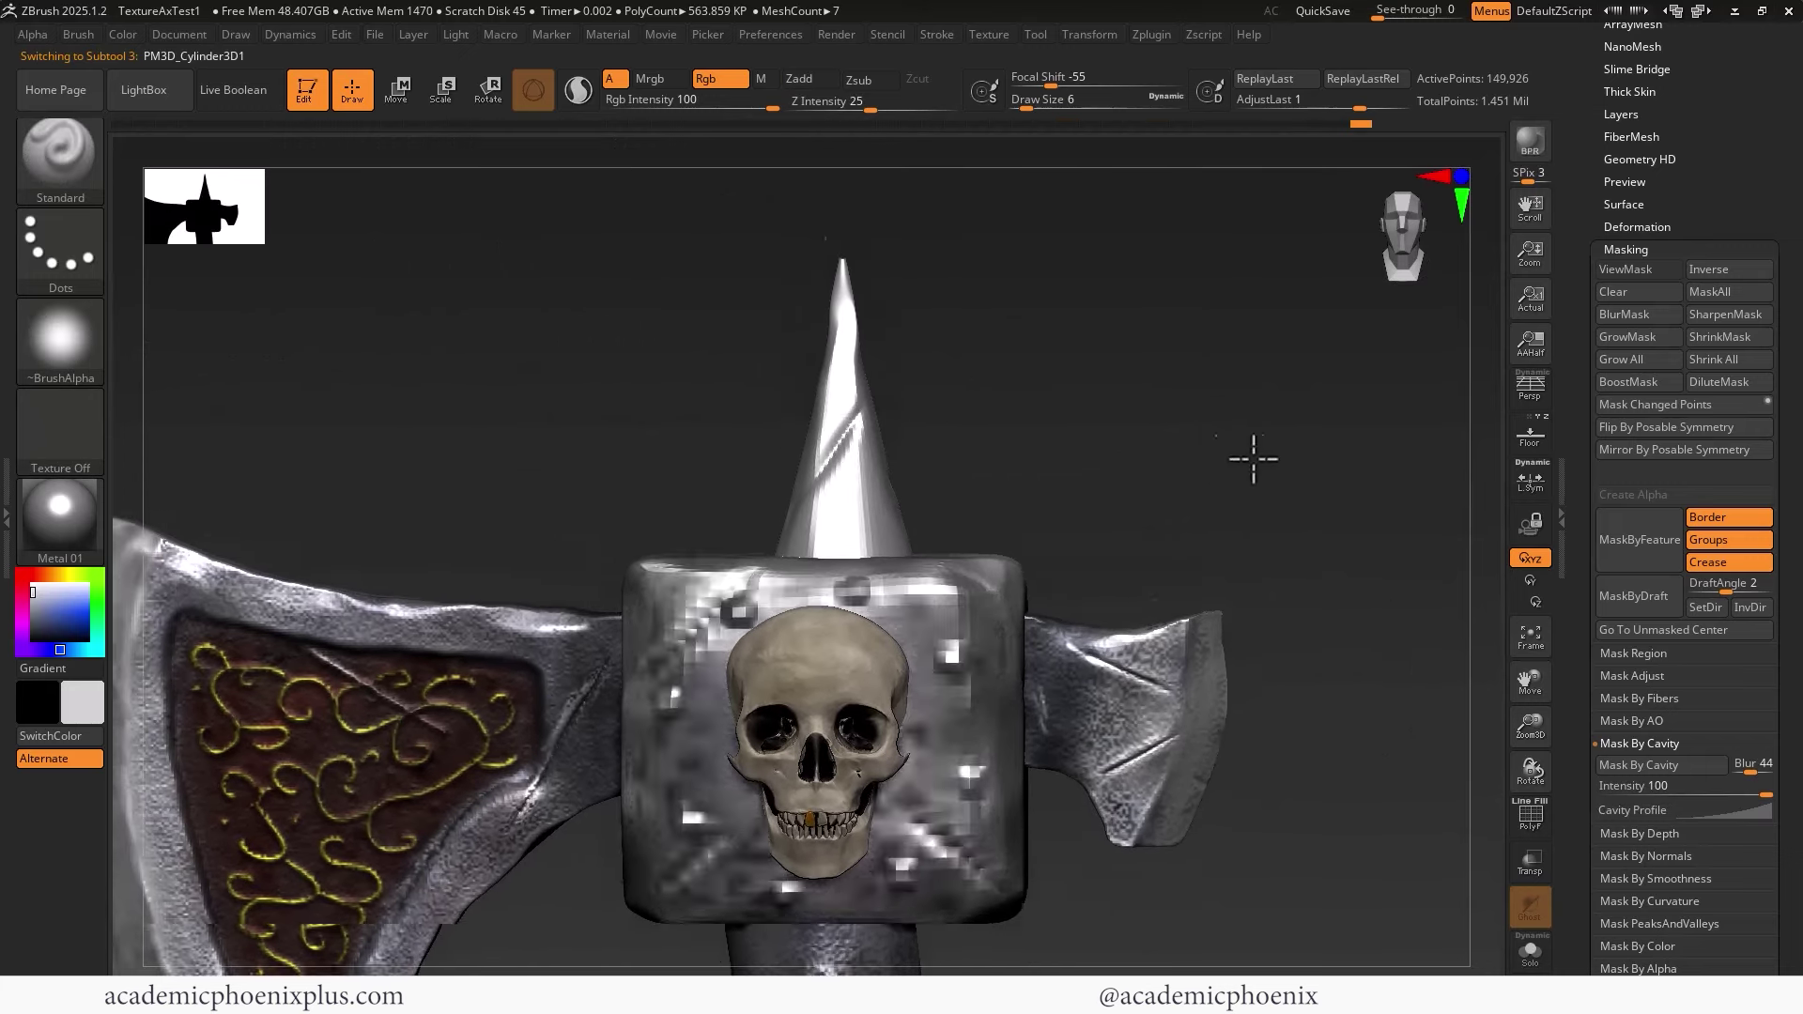
# Add surface noise to the top spike with noise scale 5.02075 and apply it to the mesh
pyautogui.keyDown('alt'); pyautogui.click(909, 512); pyautogui.keyUp('alt')
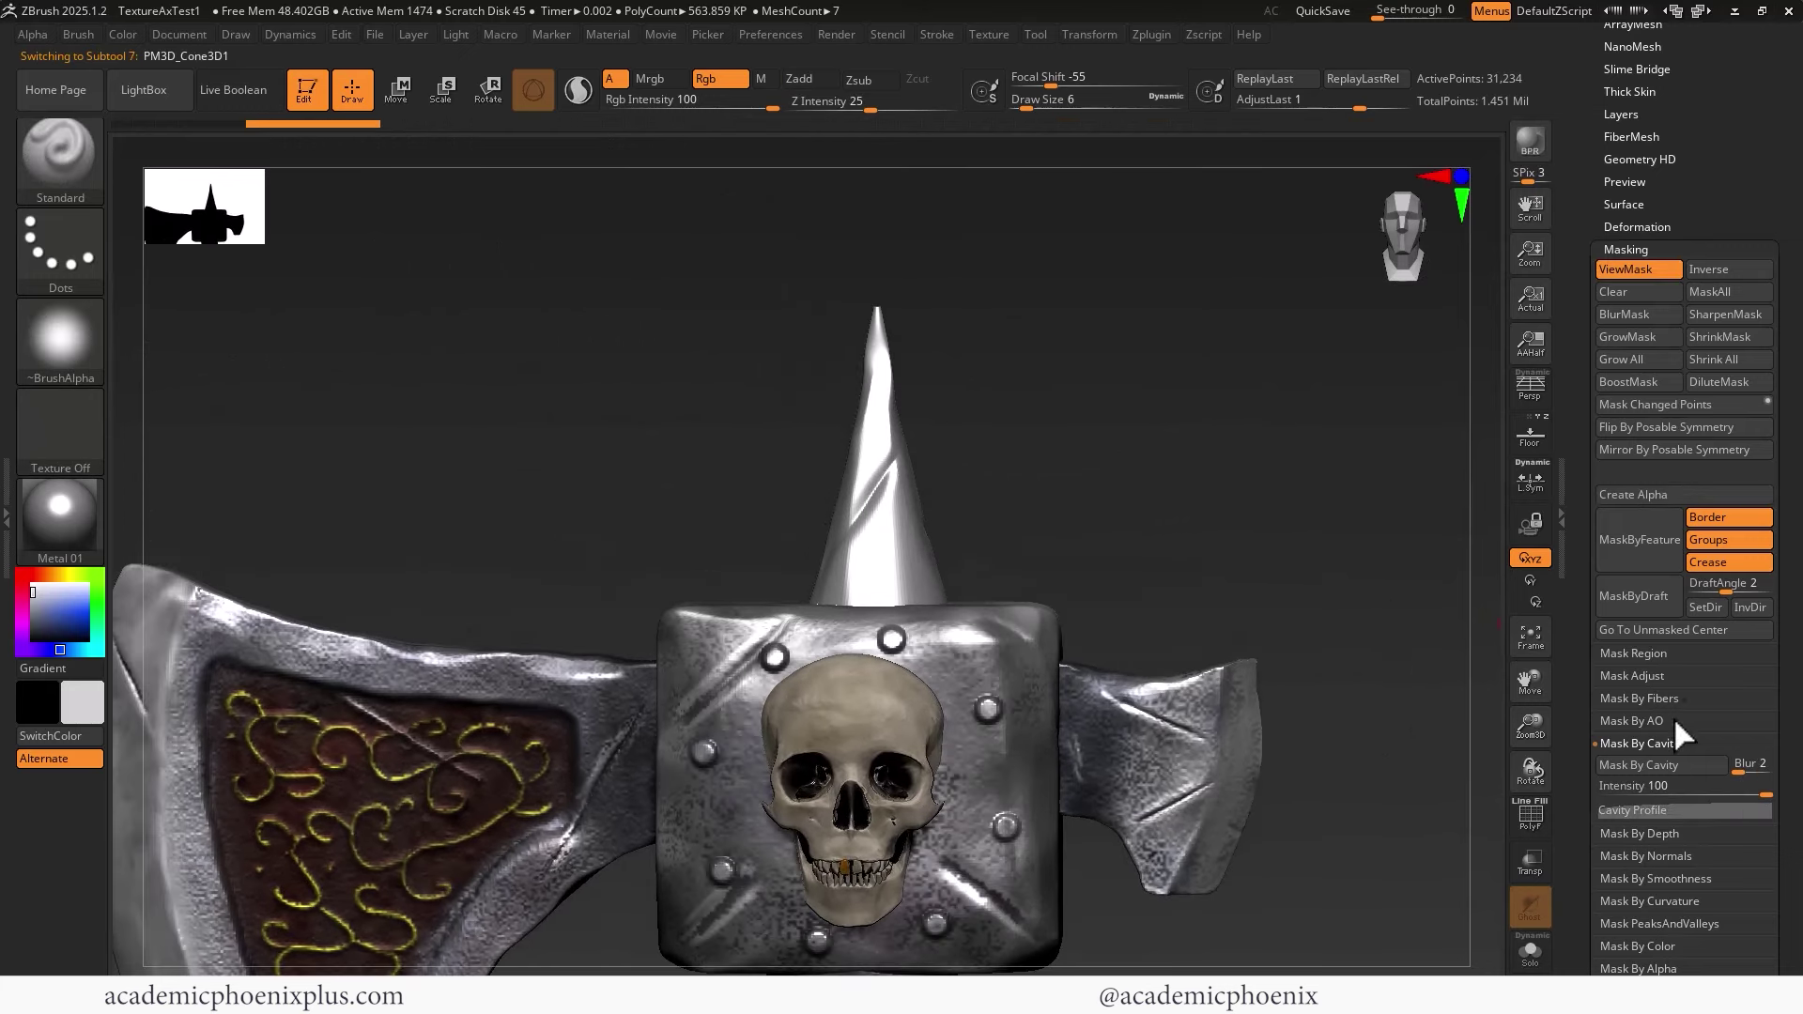
pyautogui.moveTo(1588, 235); pyautogui.dragTo(1587, 311)
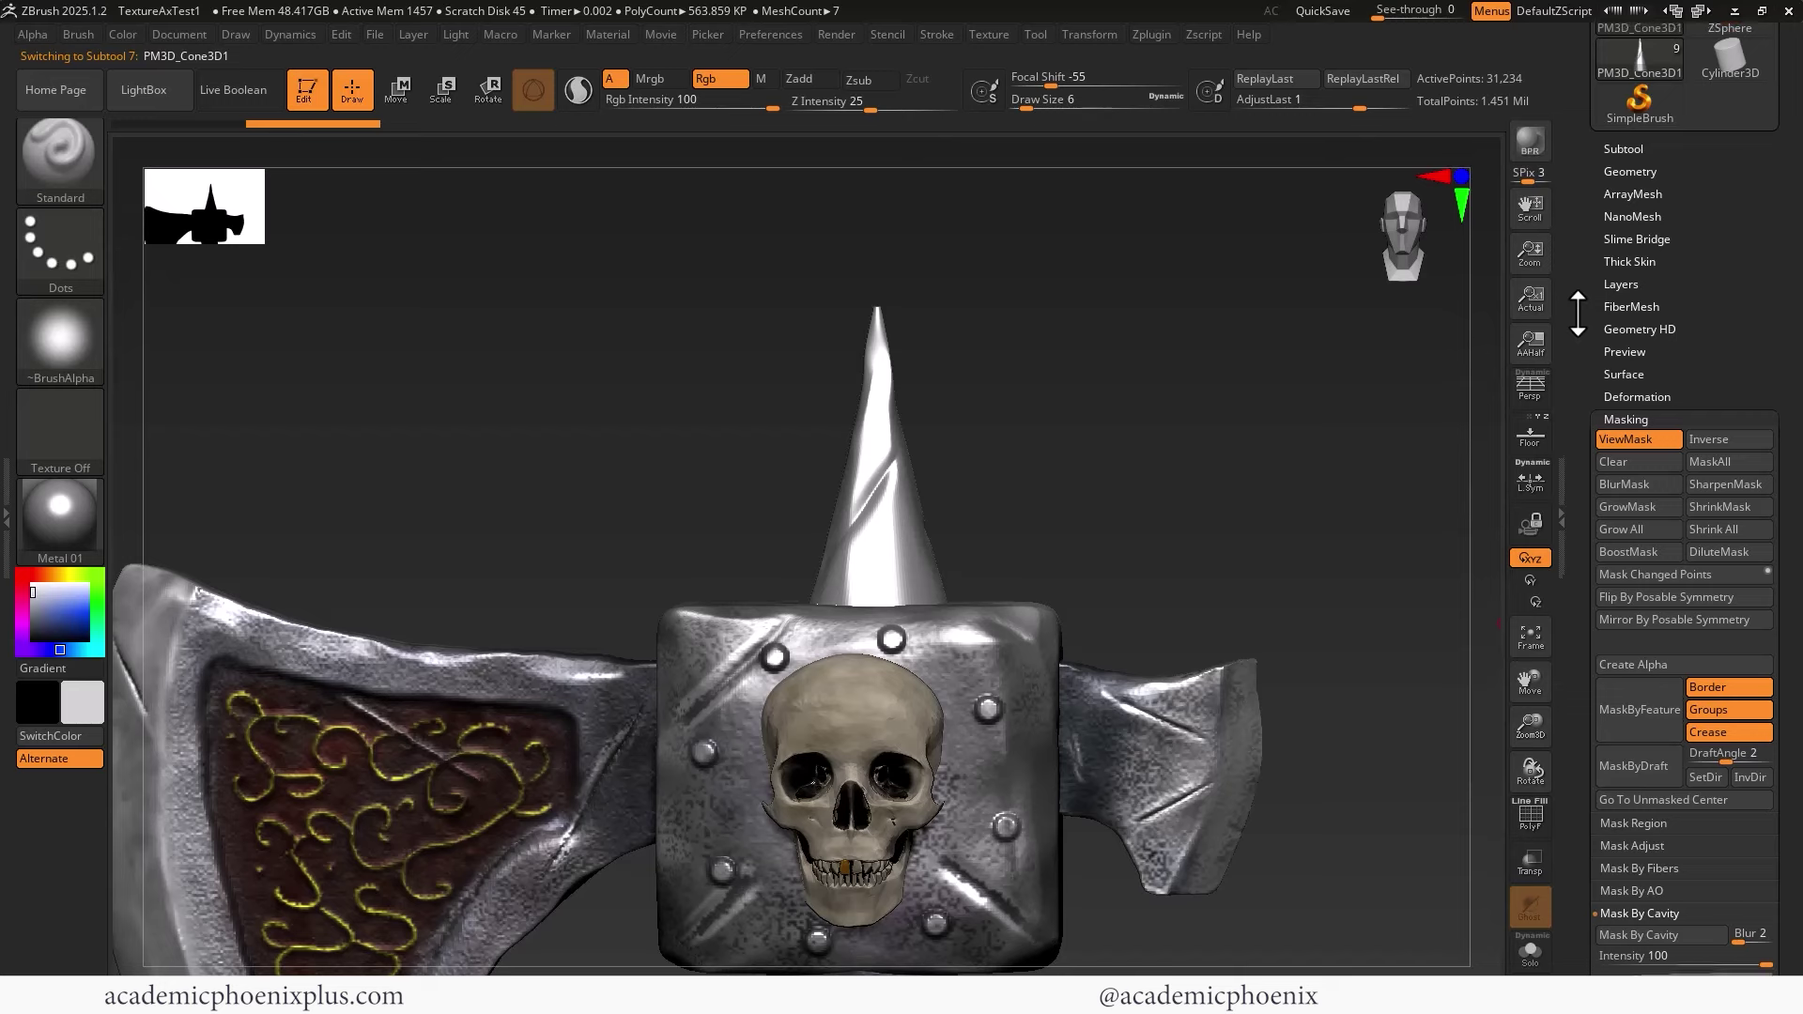
pyautogui.click(1625, 373)
pyautogui.click(1660, 236)
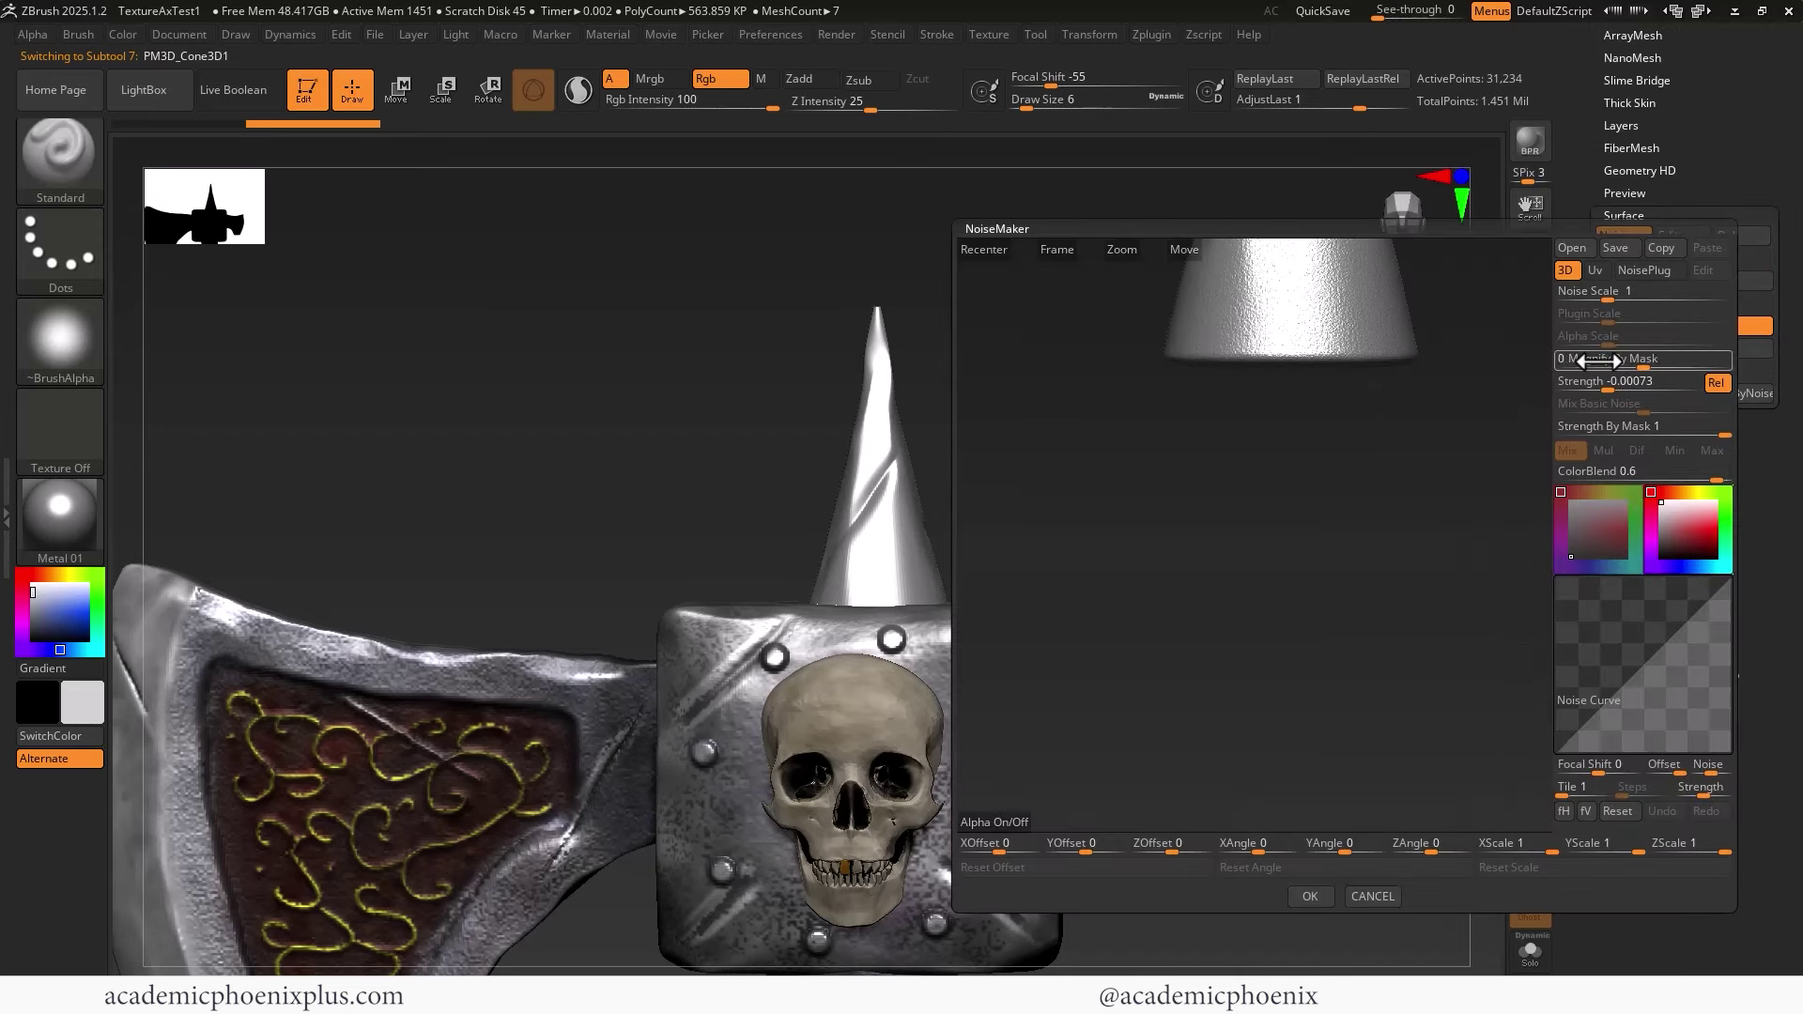
pyautogui.moveTo(1596, 298); pyautogui.dragTo(1625, 301)
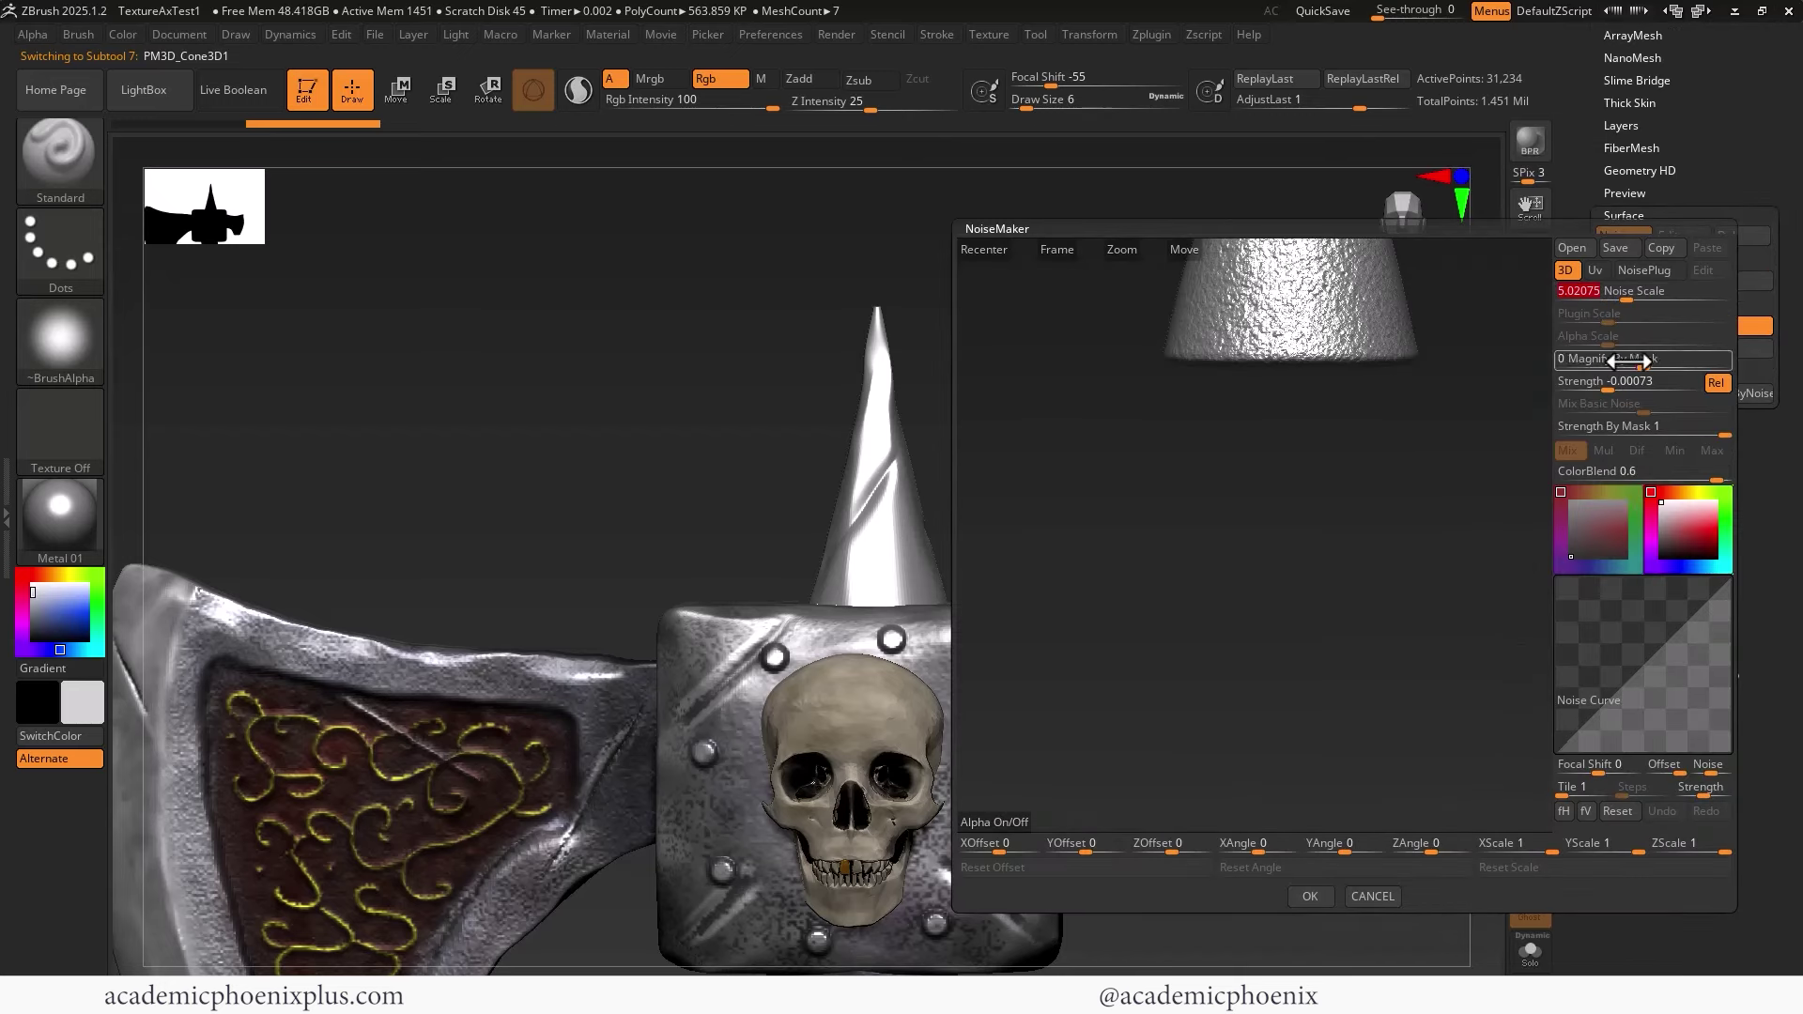
pyautogui.moveTo(1609, 384); pyautogui.dragTo(1609, 387)
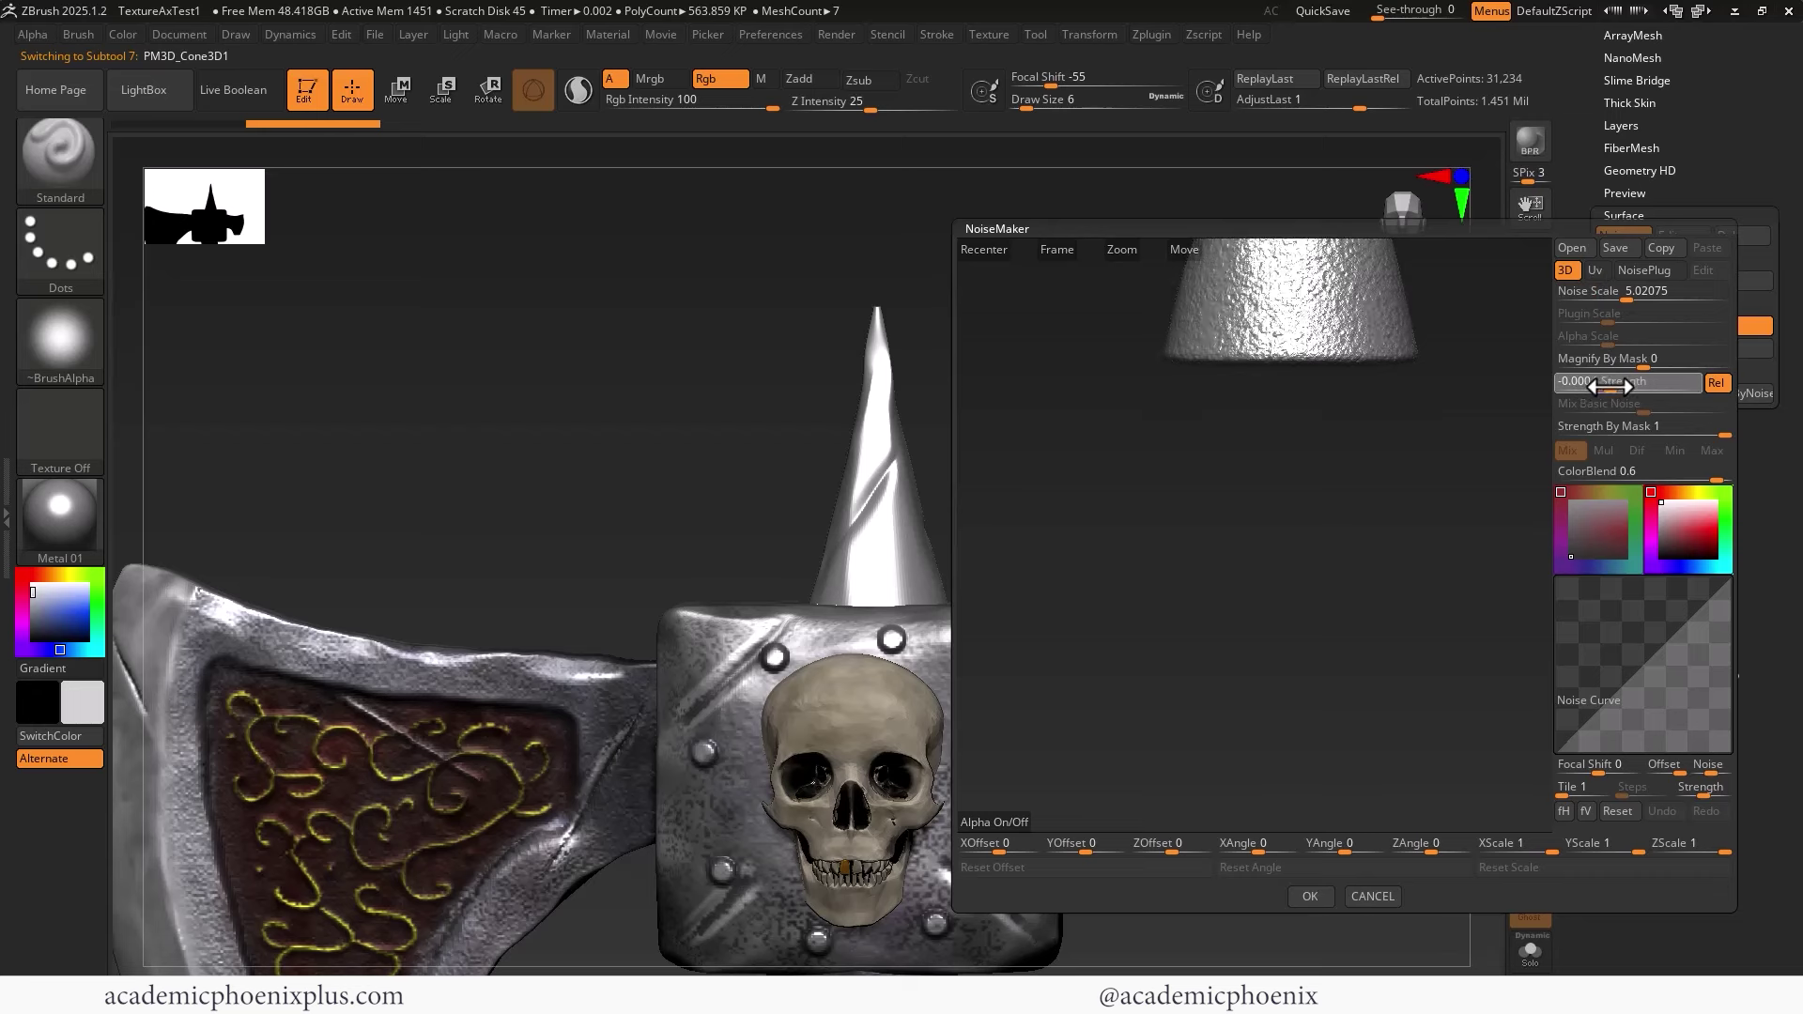
pyautogui.click(1310, 896)
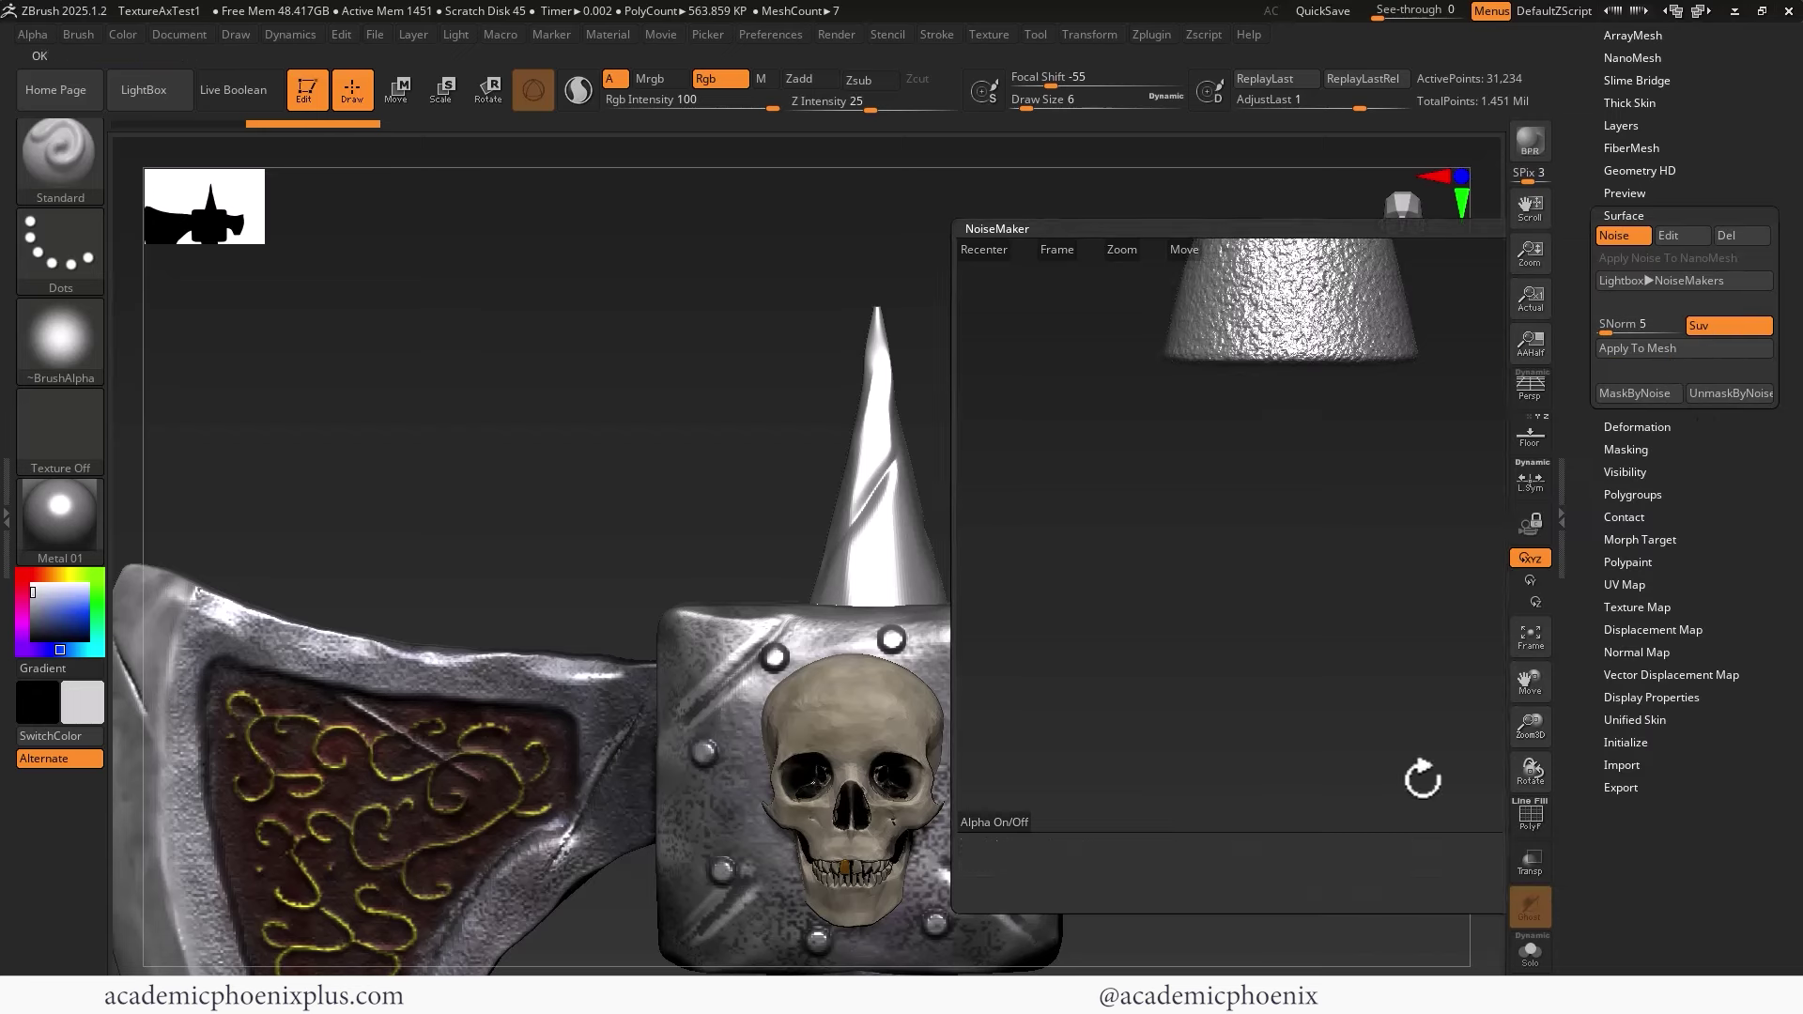
pyautogui.click(1641, 350)
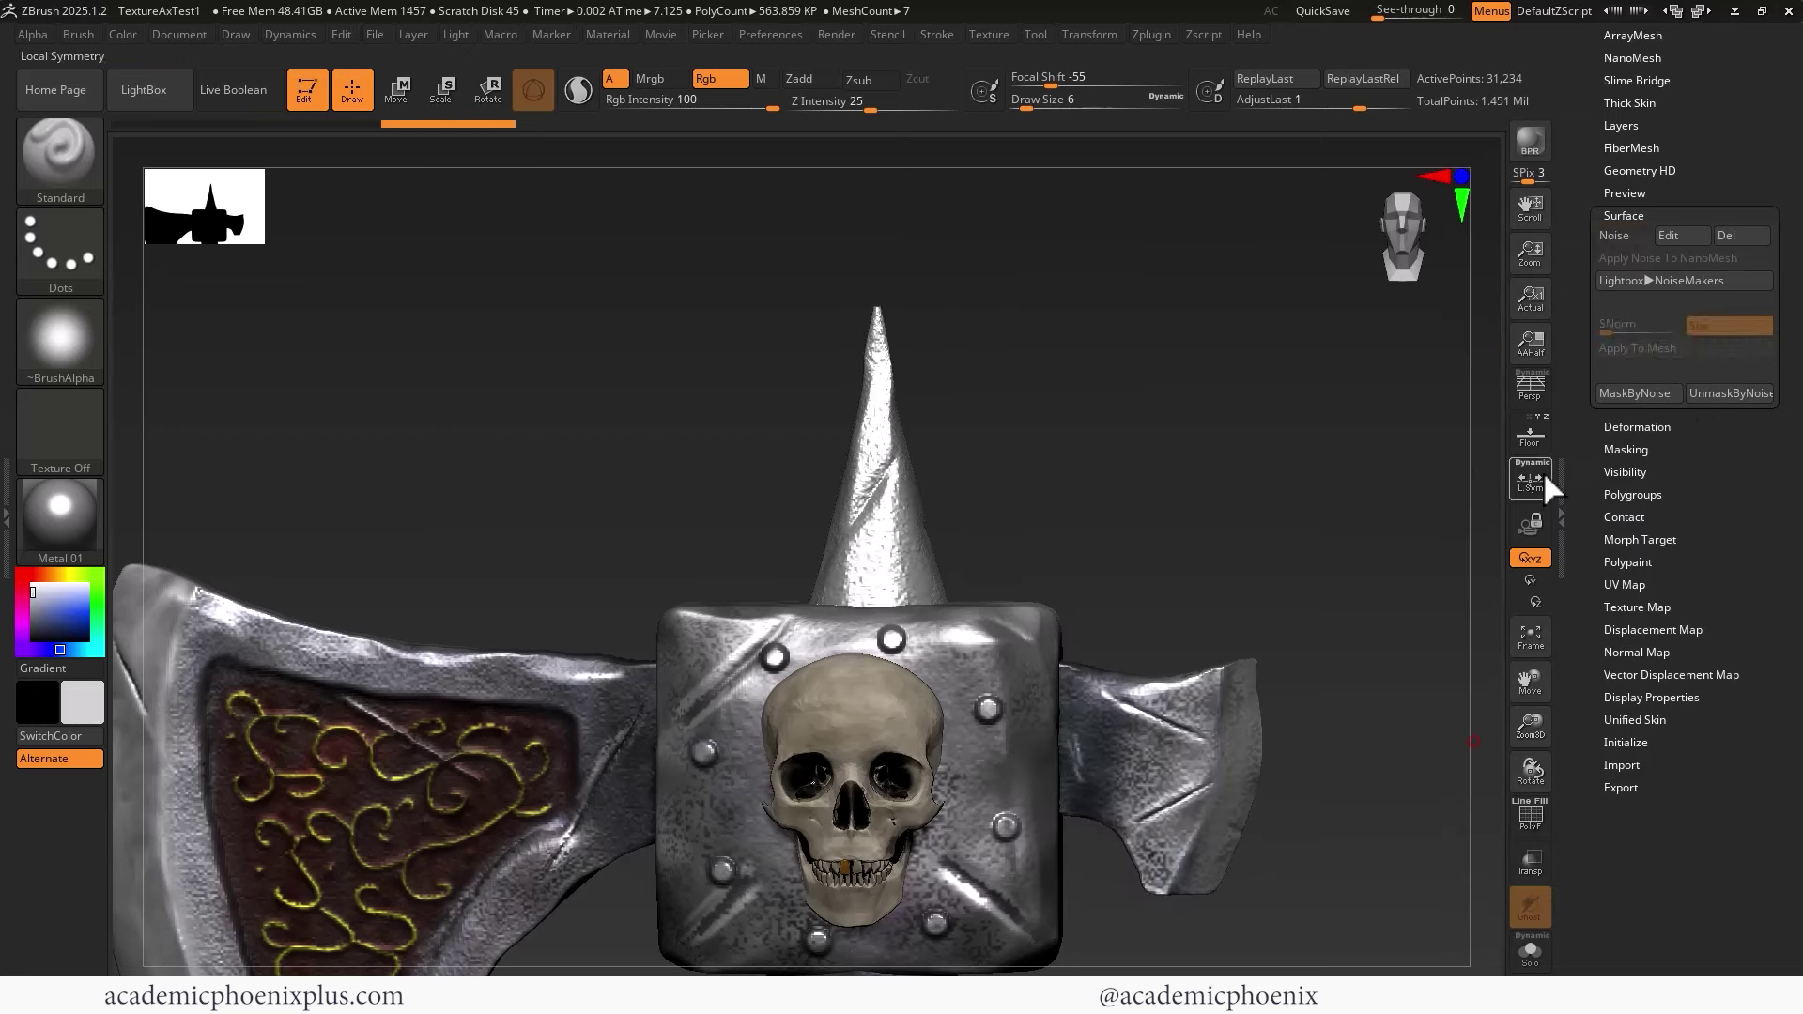
# Switch to a Spray stroke at draw size 42 and spray dark blue-grey over the top spike
pyautogui.click(86, 255)
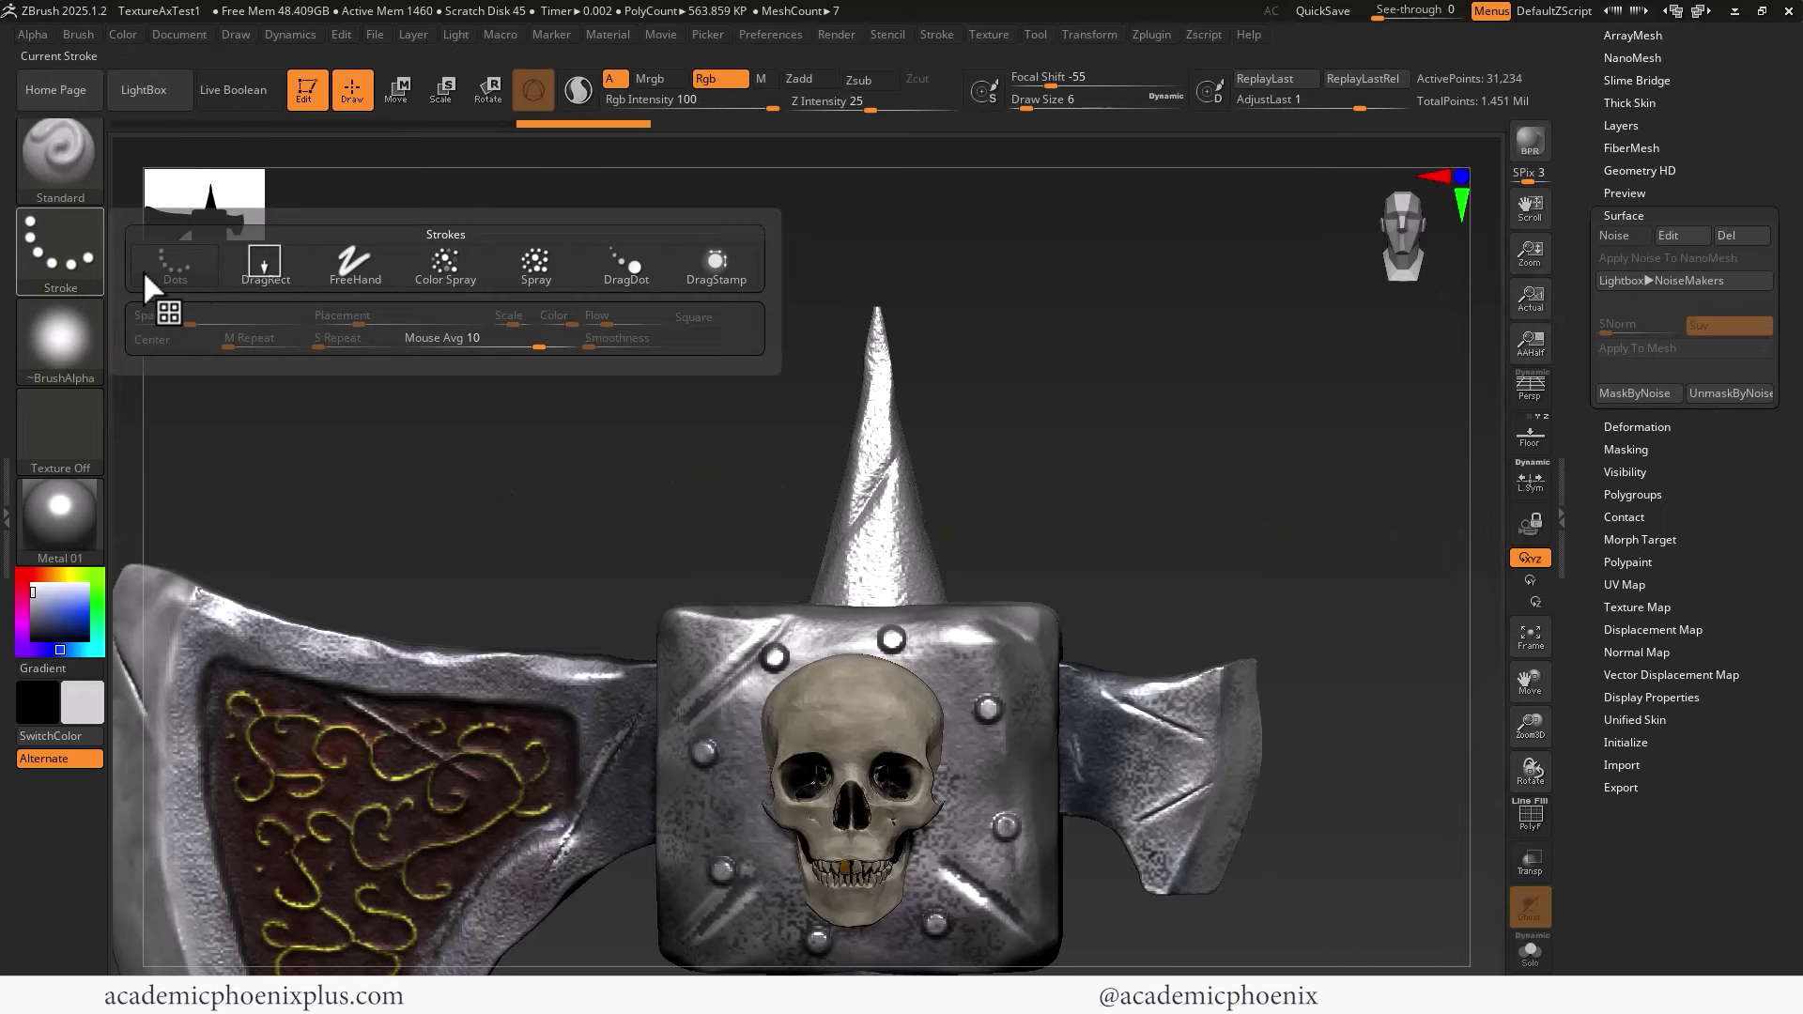
pyautogui.click(475, 279)
pyautogui.click(60, 246)
pyautogui.click(535, 265)
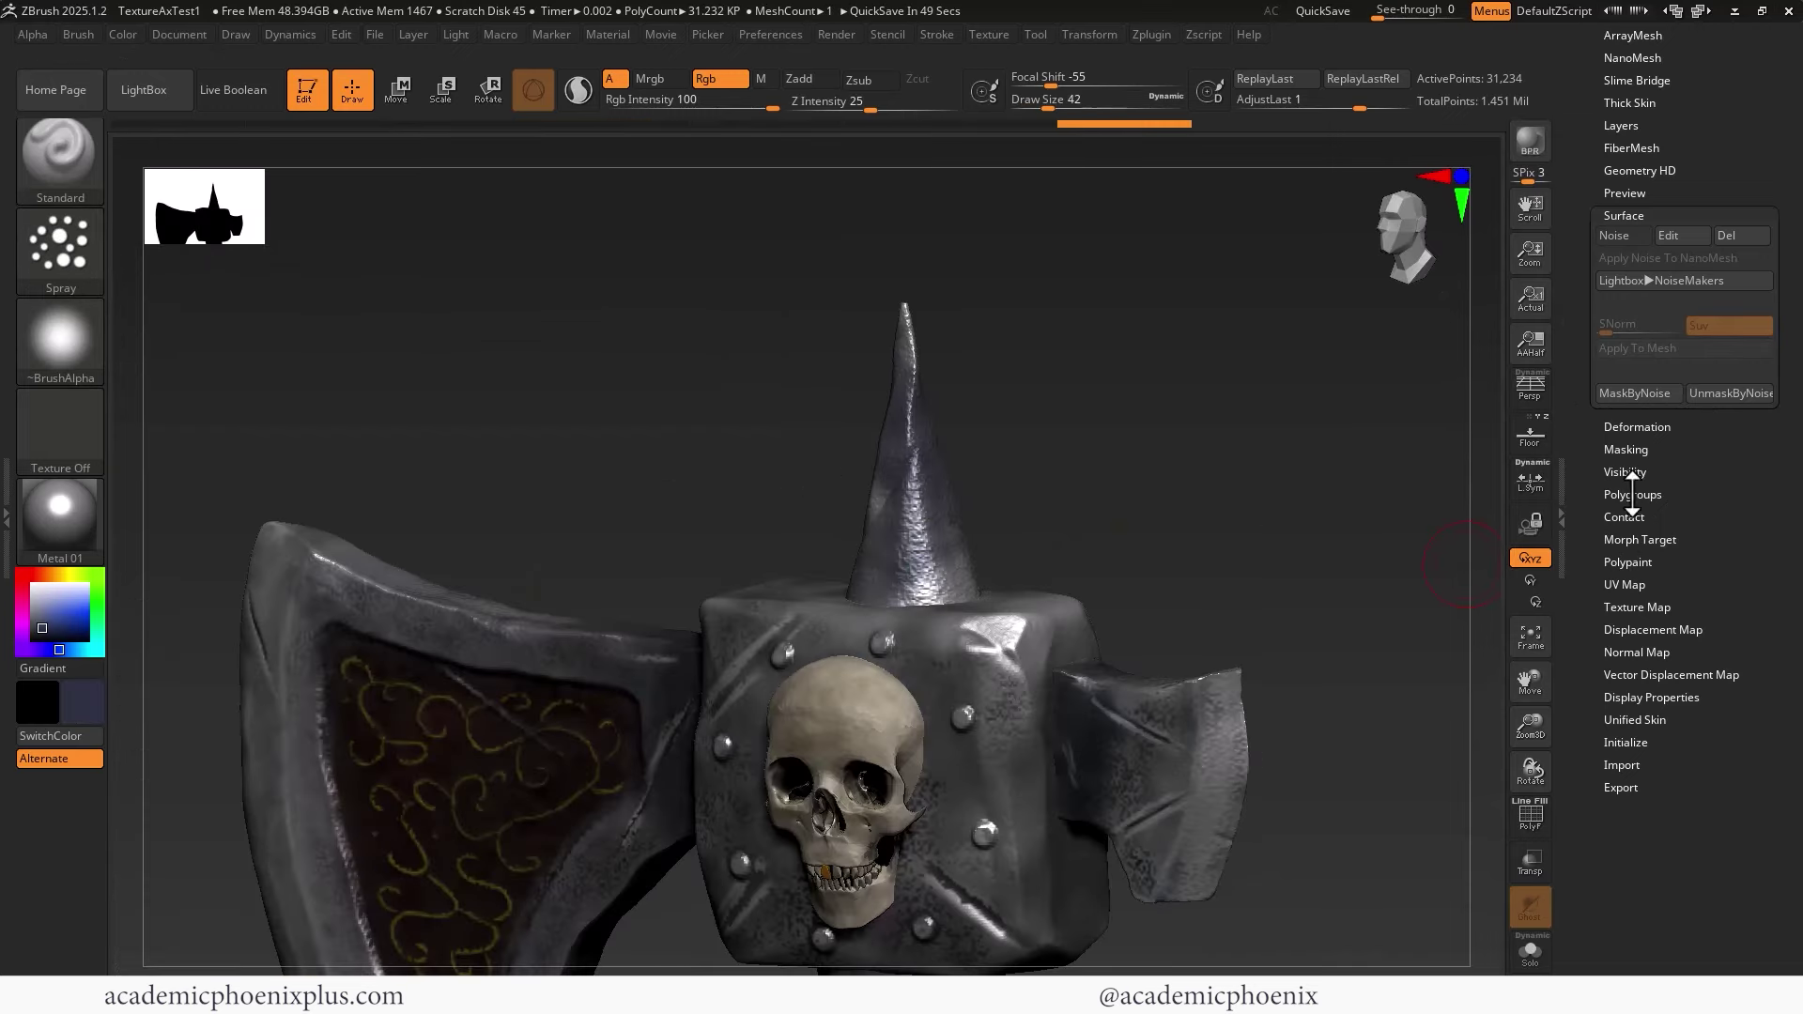
# Mask the top spike by cavity and spray dark blue-grey through the mask around all its sides
pyautogui.click(1634, 449)
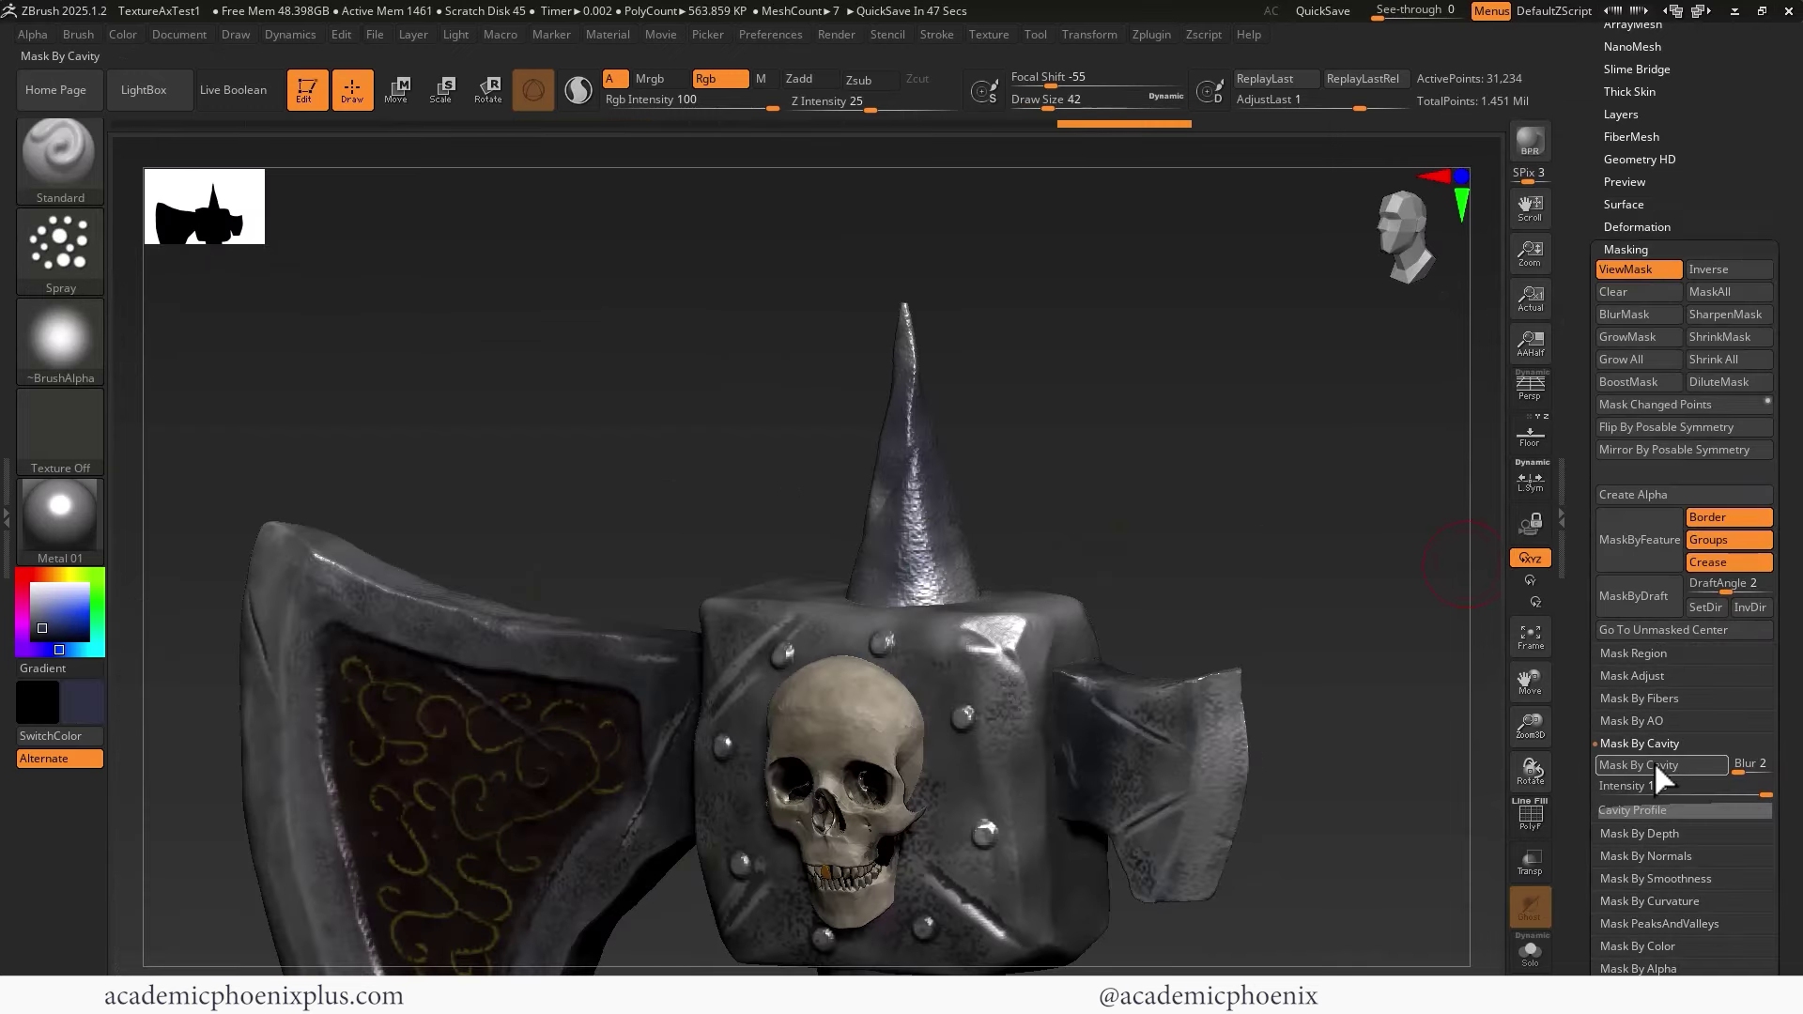
pyautogui.moveTo(978, 407); pyautogui.dragTo(1180, 447)
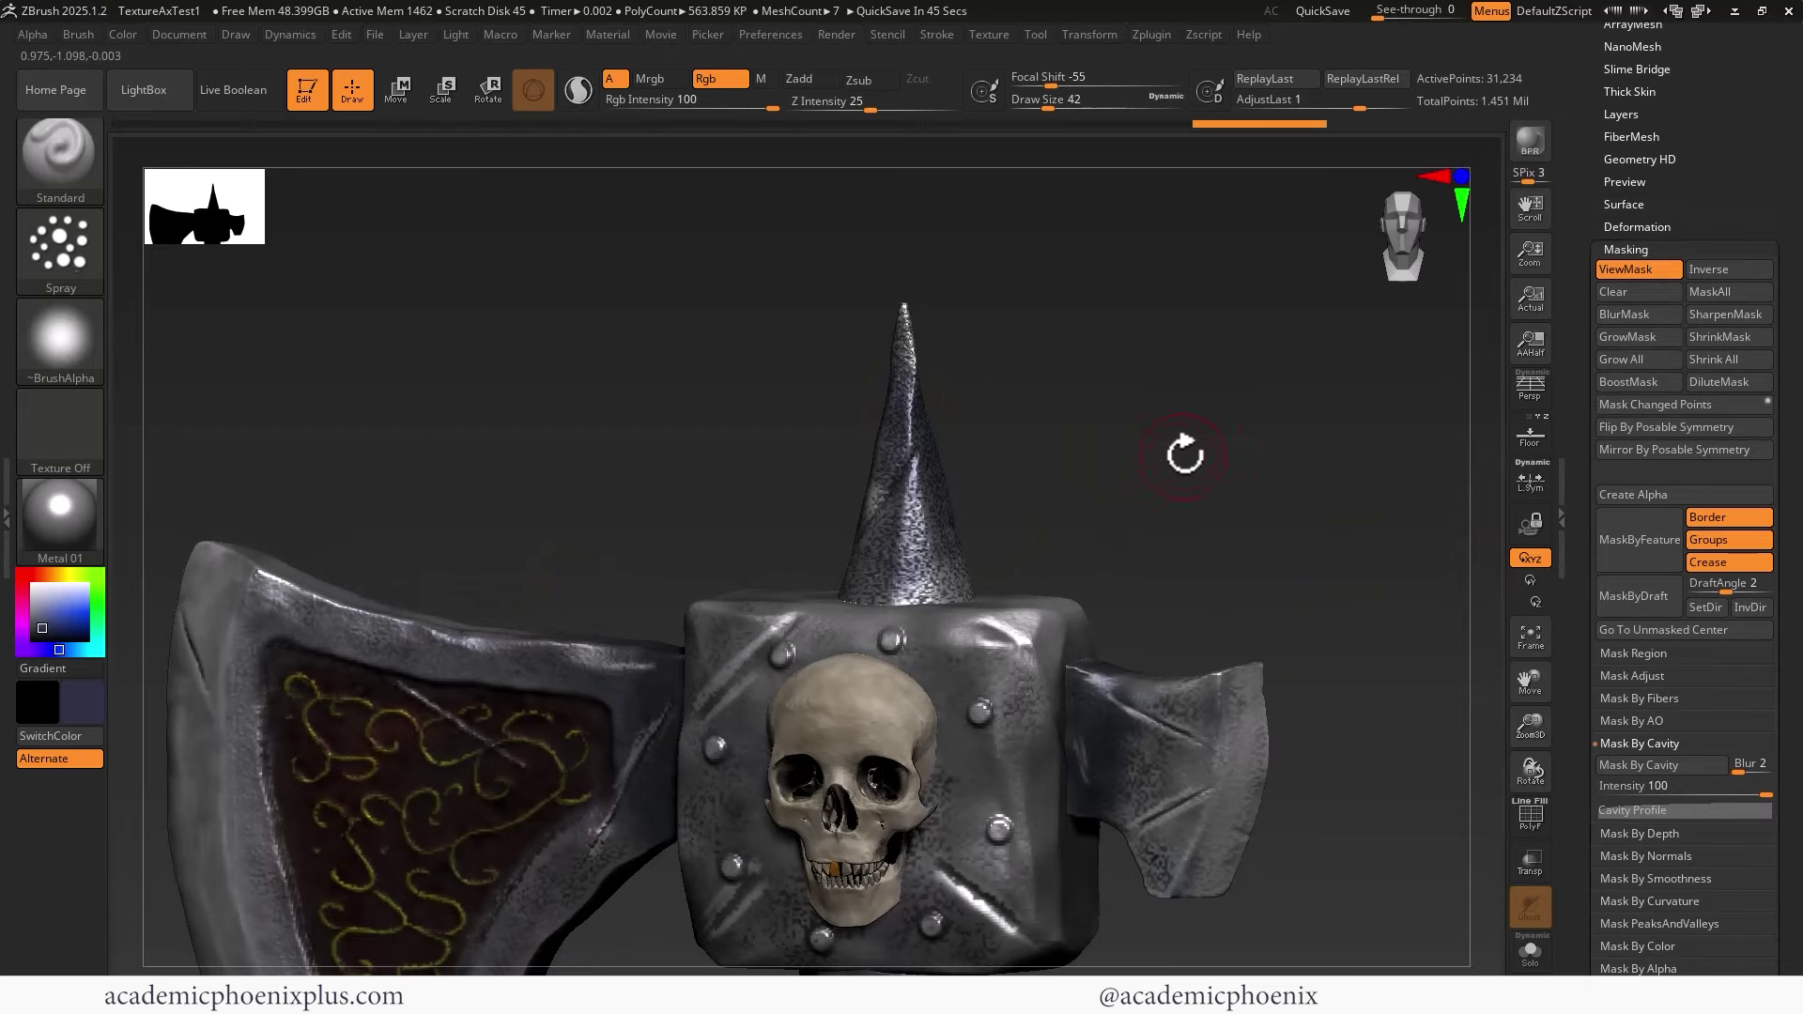
pyautogui.keyDown('alt'); pyautogui.click(909, 482); pyautogui.keyUp('alt')
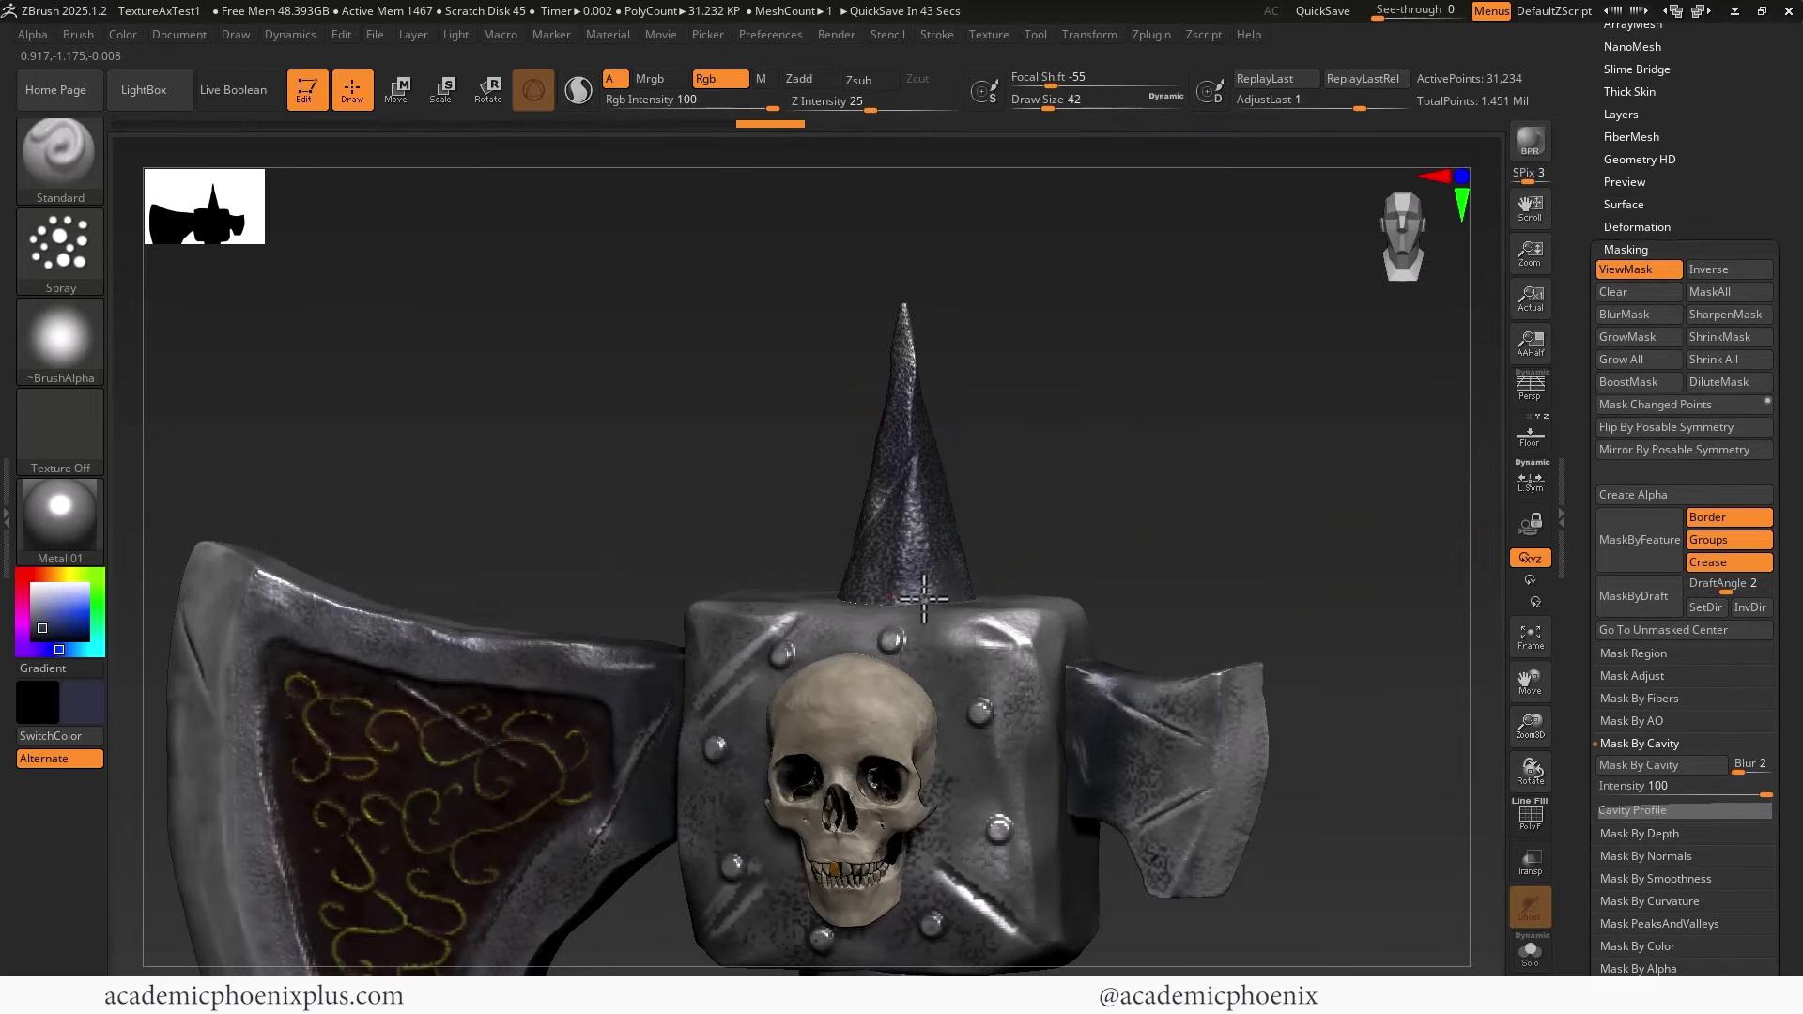
pyautogui.moveTo(1071, 576); pyautogui.dragTo(1054, 575)
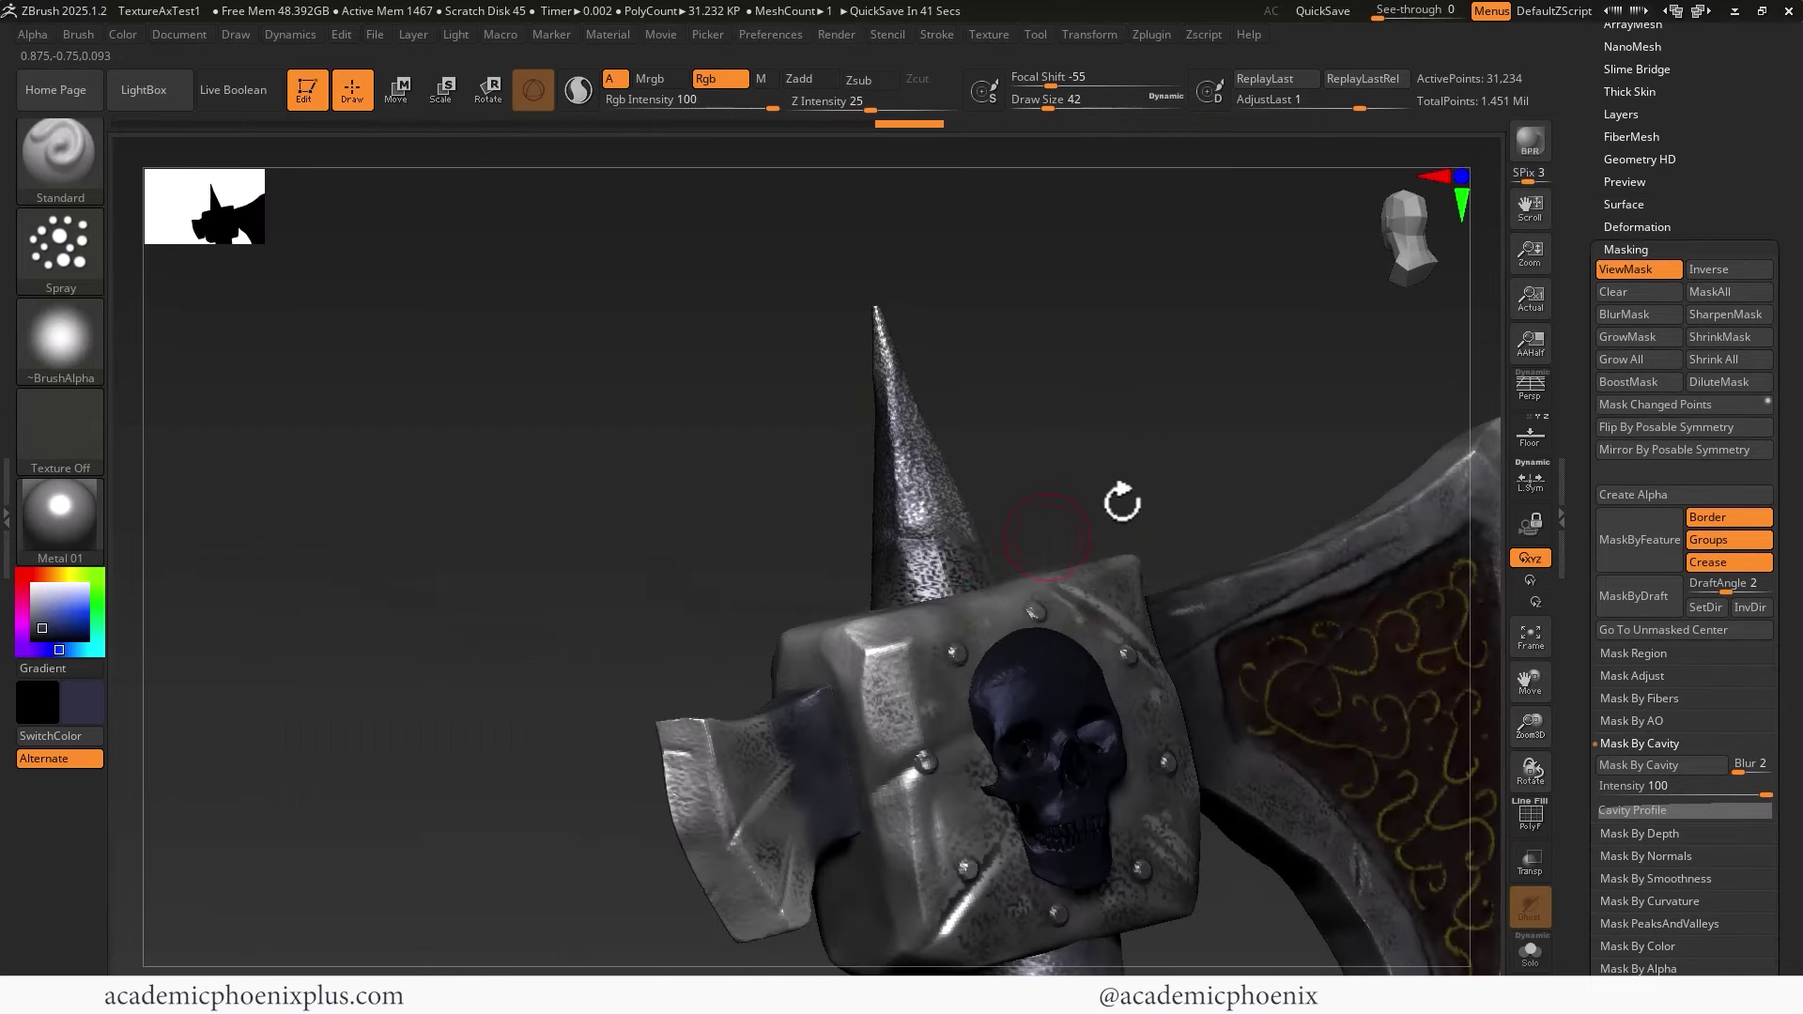
pyautogui.moveTo(1122, 502); pyautogui.dragTo(1054, 523)
pyautogui.keyDown('ctrl'); pyautogui.keyDown('shift'); pyautogui.click(999, 544); pyautogui.keyUp('shift'); pyautogui.keyUp('ctrl')
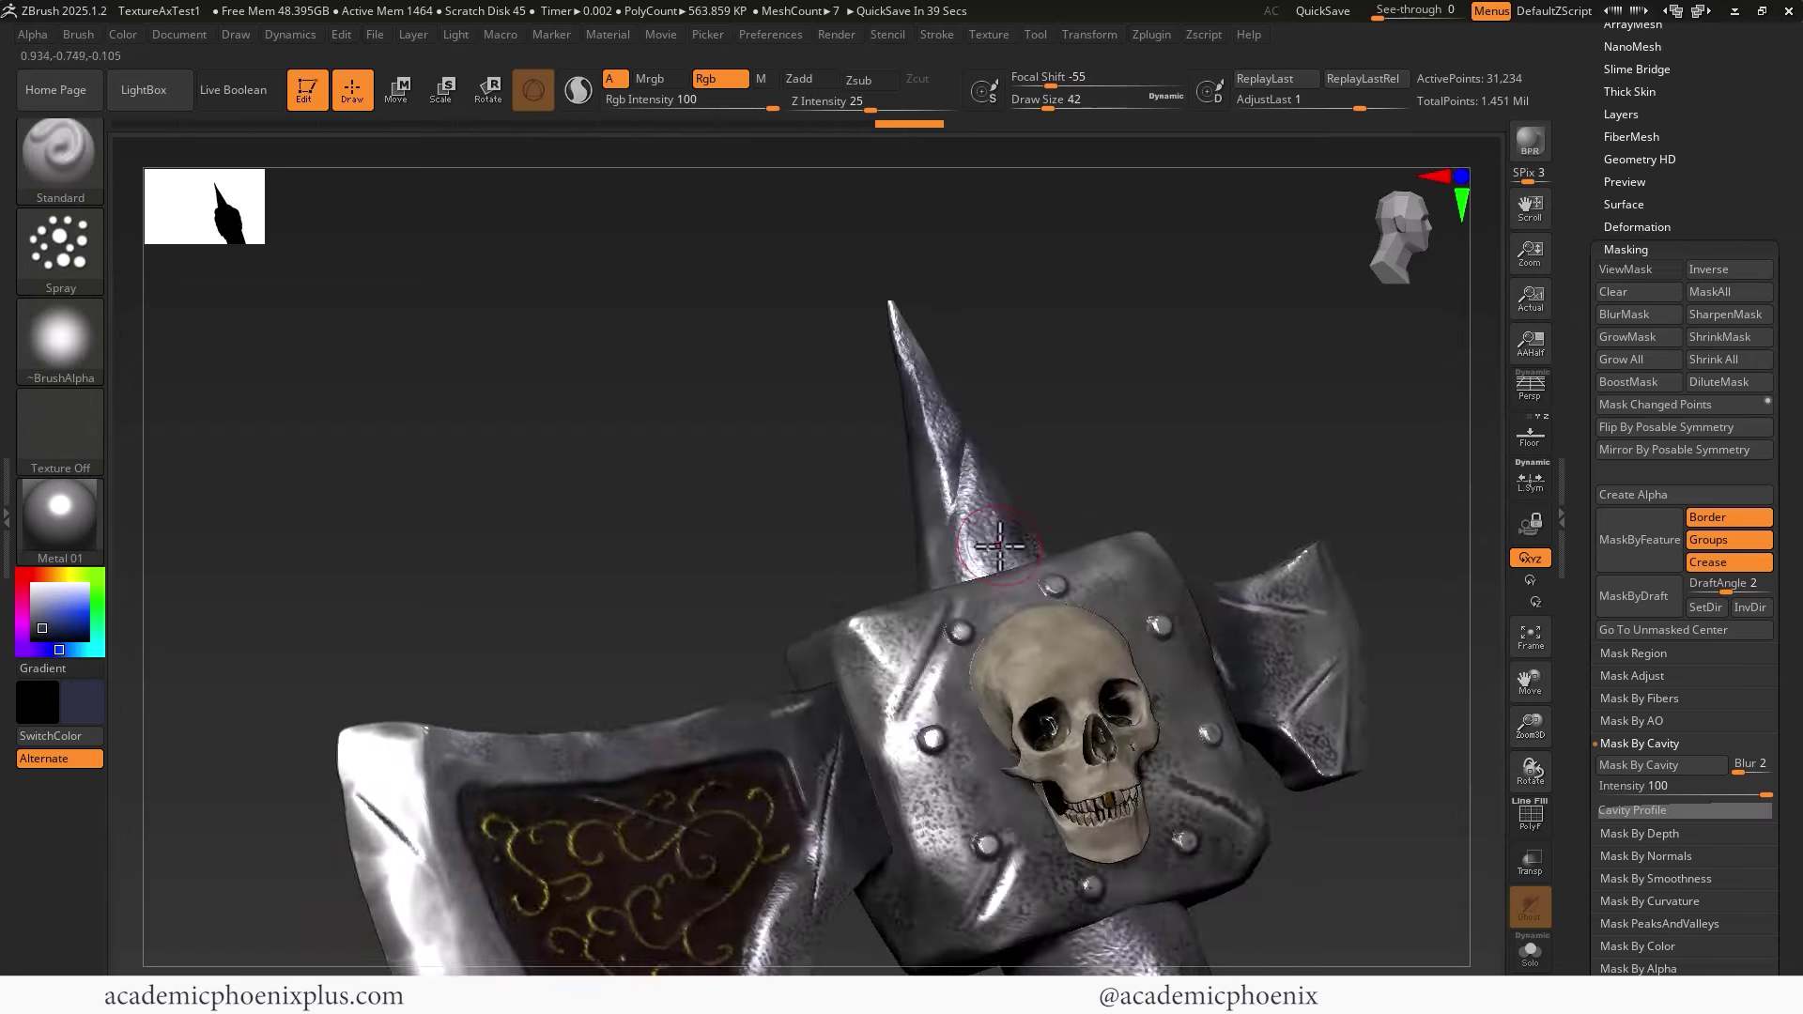
pyautogui.keyDown('alt'); pyautogui.click(999, 545); pyautogui.keyUp('alt')
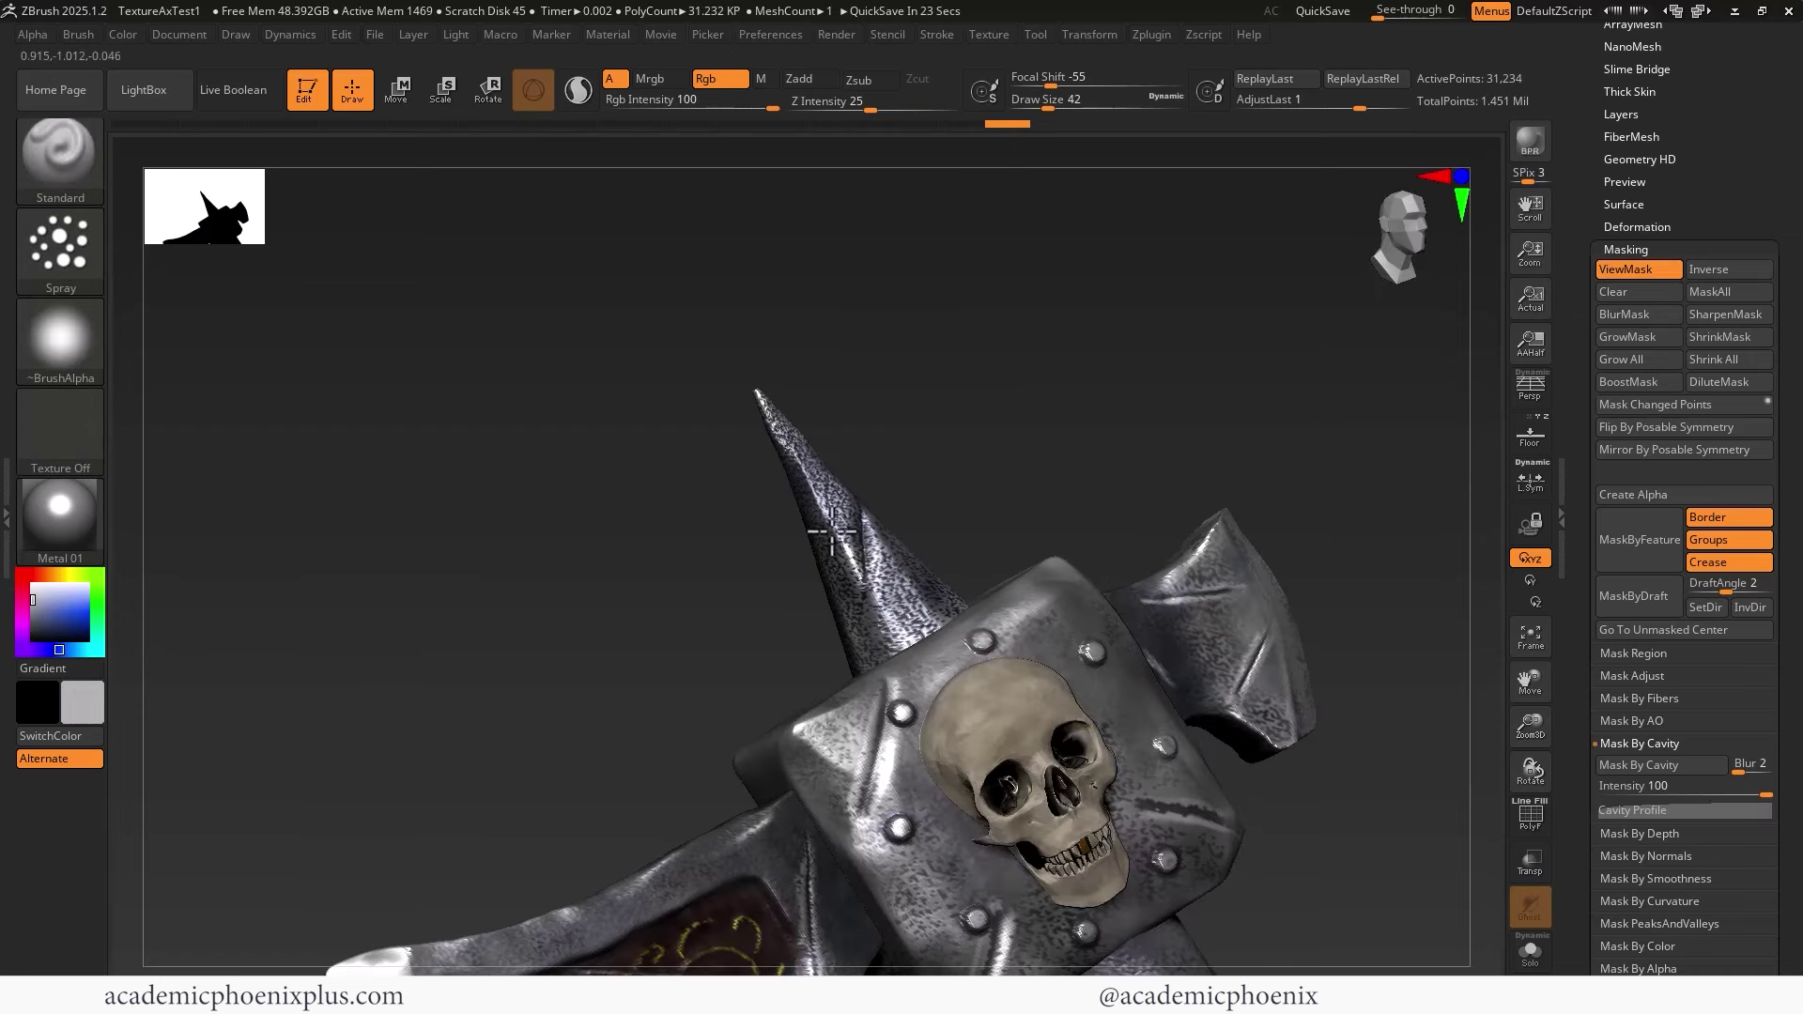
# Invert the top spike's cavity mask, hide the mask display and spray blue-grey over the spike
pyautogui.moveTo(831, 532); pyautogui.dragTo(795, 563)
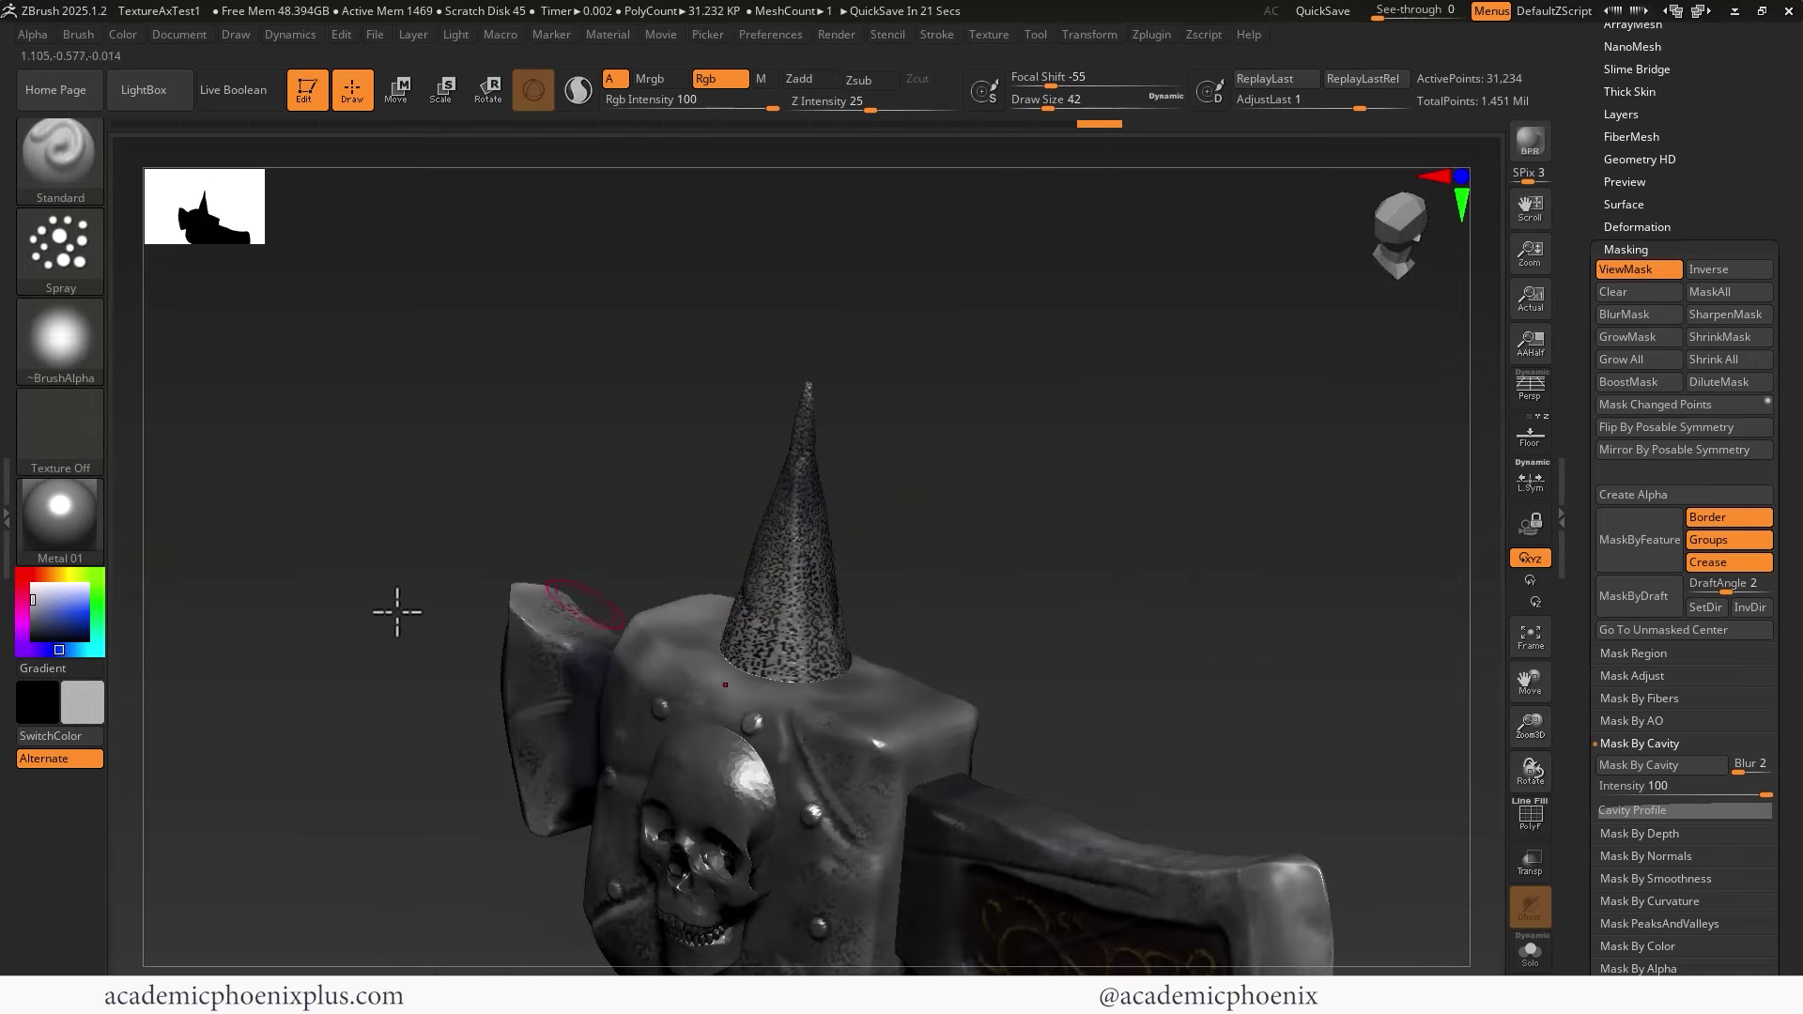
pyautogui.keyDown('ctrl'); pyautogui.click(435, 584); pyautogui.keyUp('ctrl')
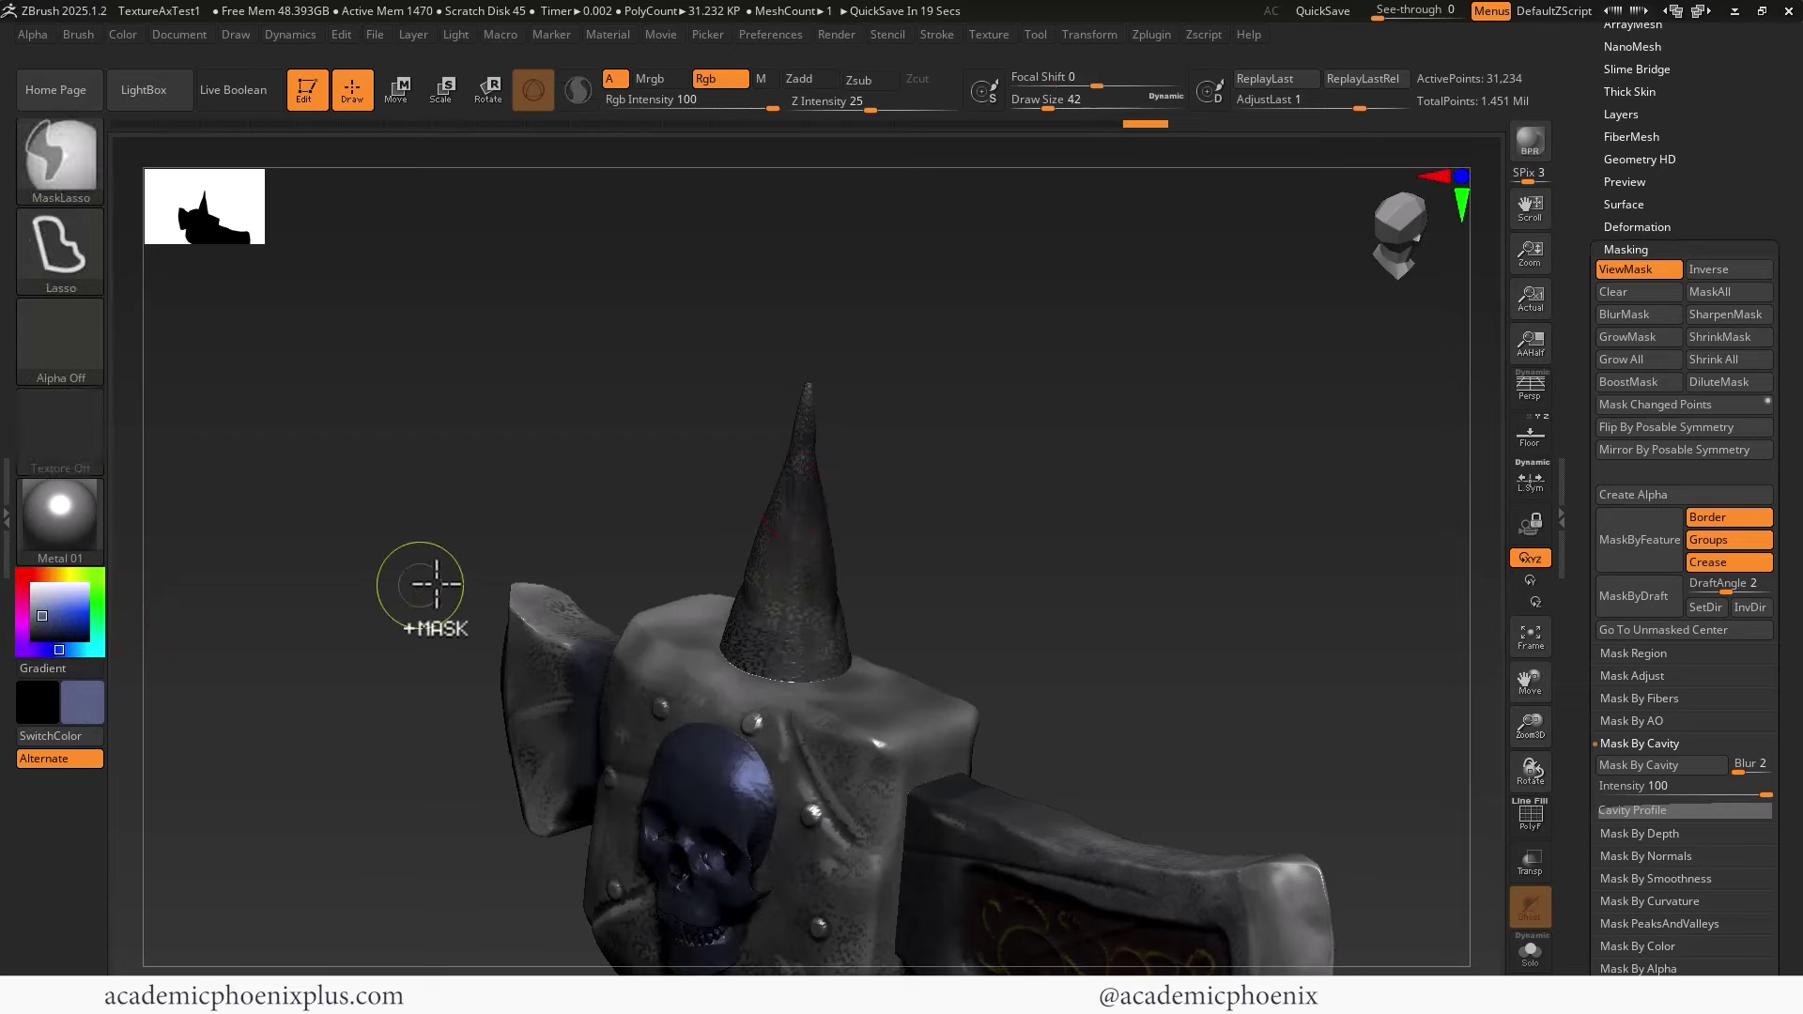
pyautogui.moveTo(801, 663); pyautogui.dragTo(995, 616, button='right')
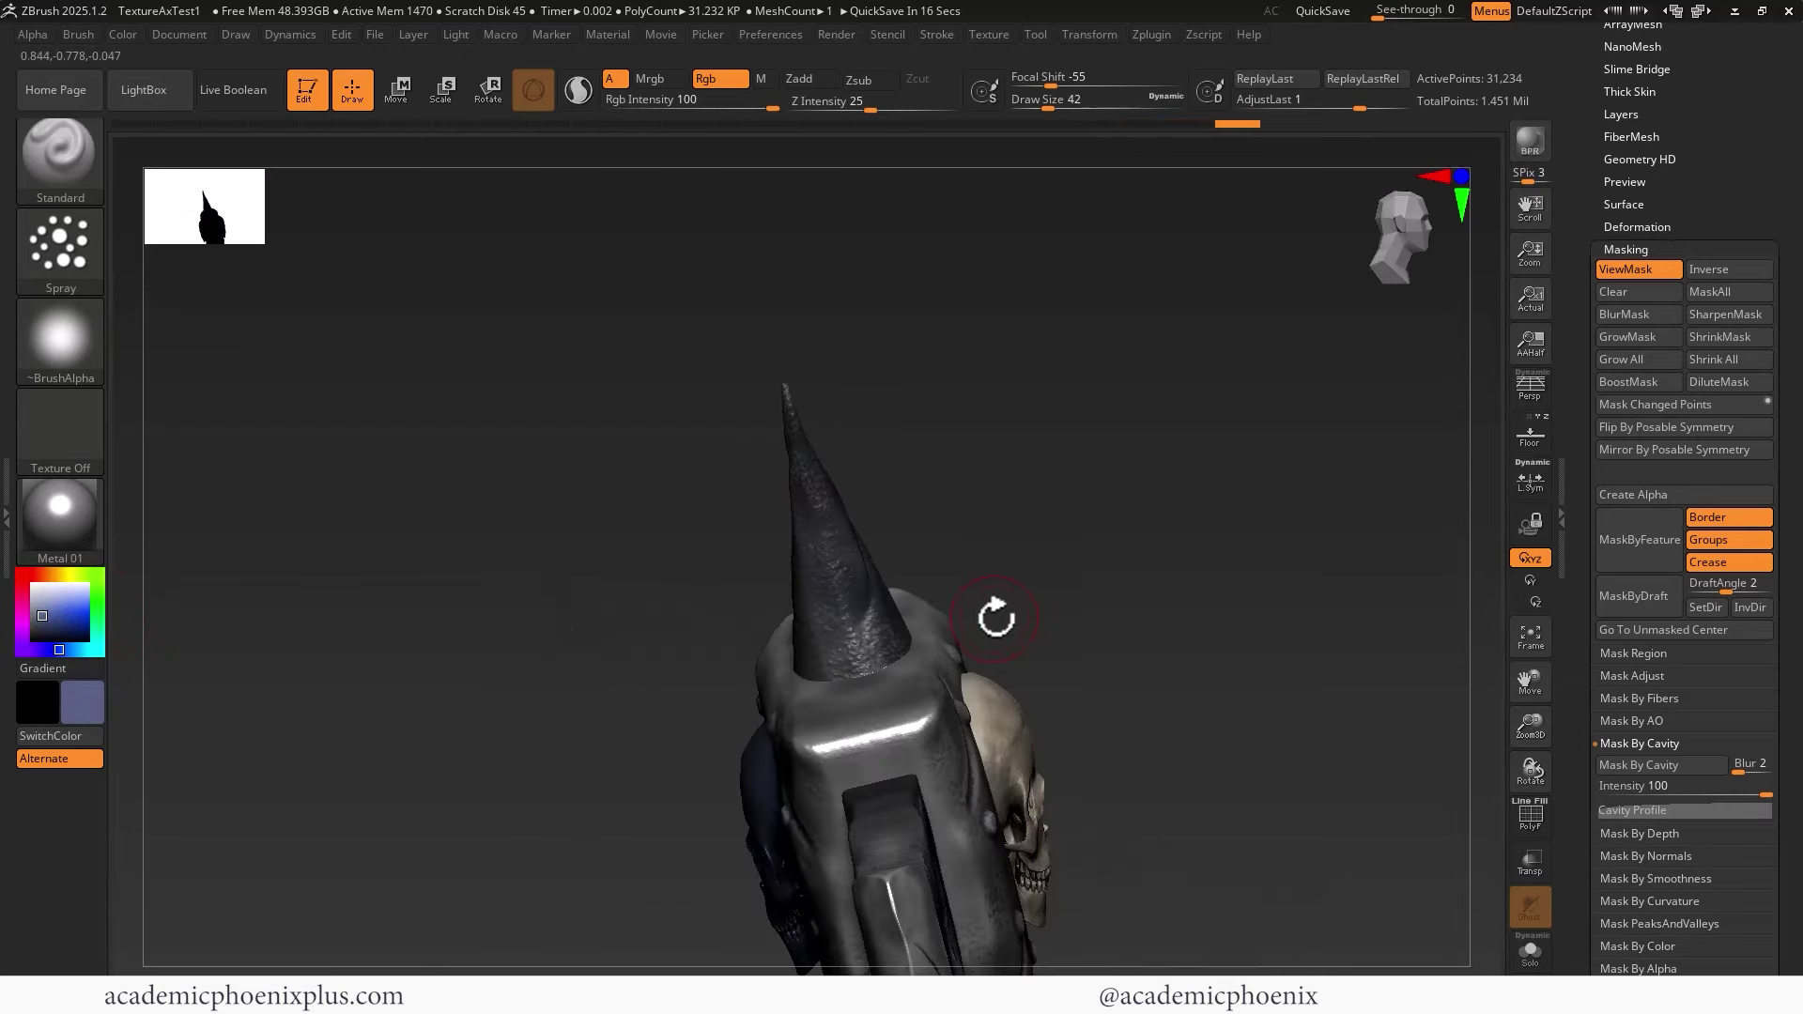
pyautogui.hotkey('ctrl', 'h')
pyautogui.moveTo(845, 592); pyautogui.dragTo(301, 374, button='right')
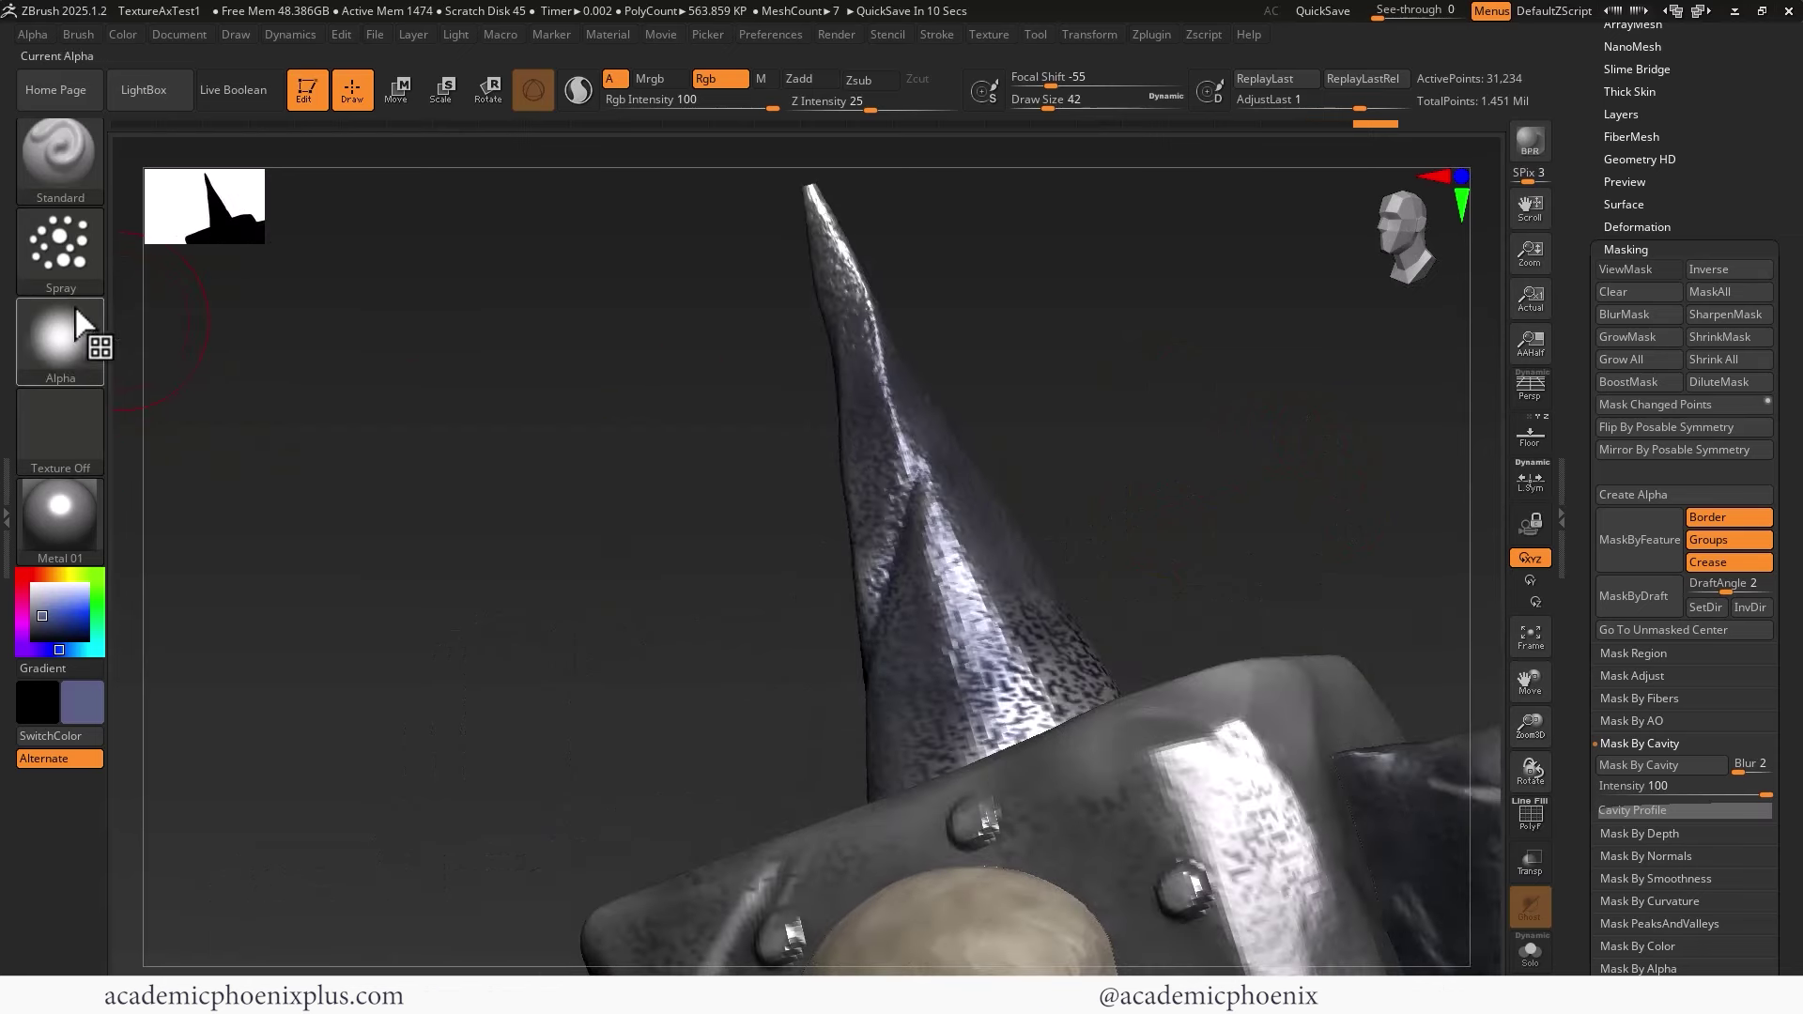
# With a Dots stroke at draw size 9, highlight the top spike's scratch edges in light grey and darken its groove in near-black
pyautogui.click(70, 268)
pyautogui.click(180, 274)
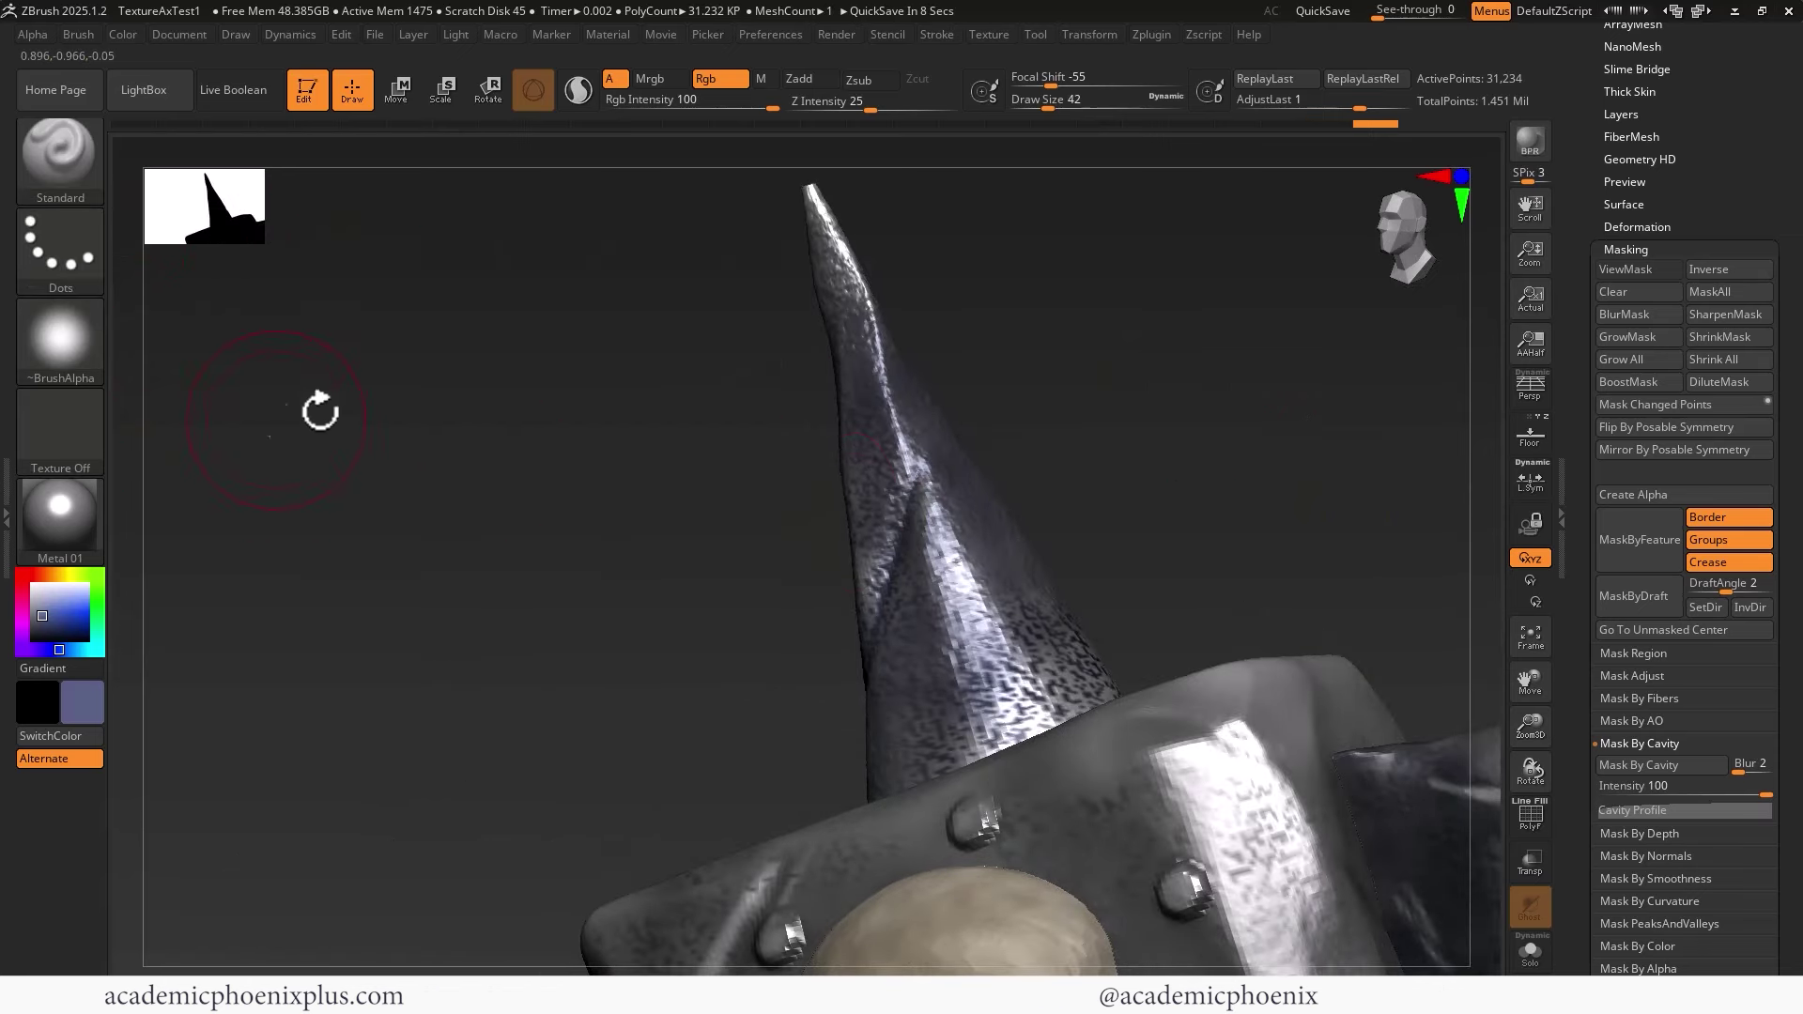
pyautogui.click(33, 592)
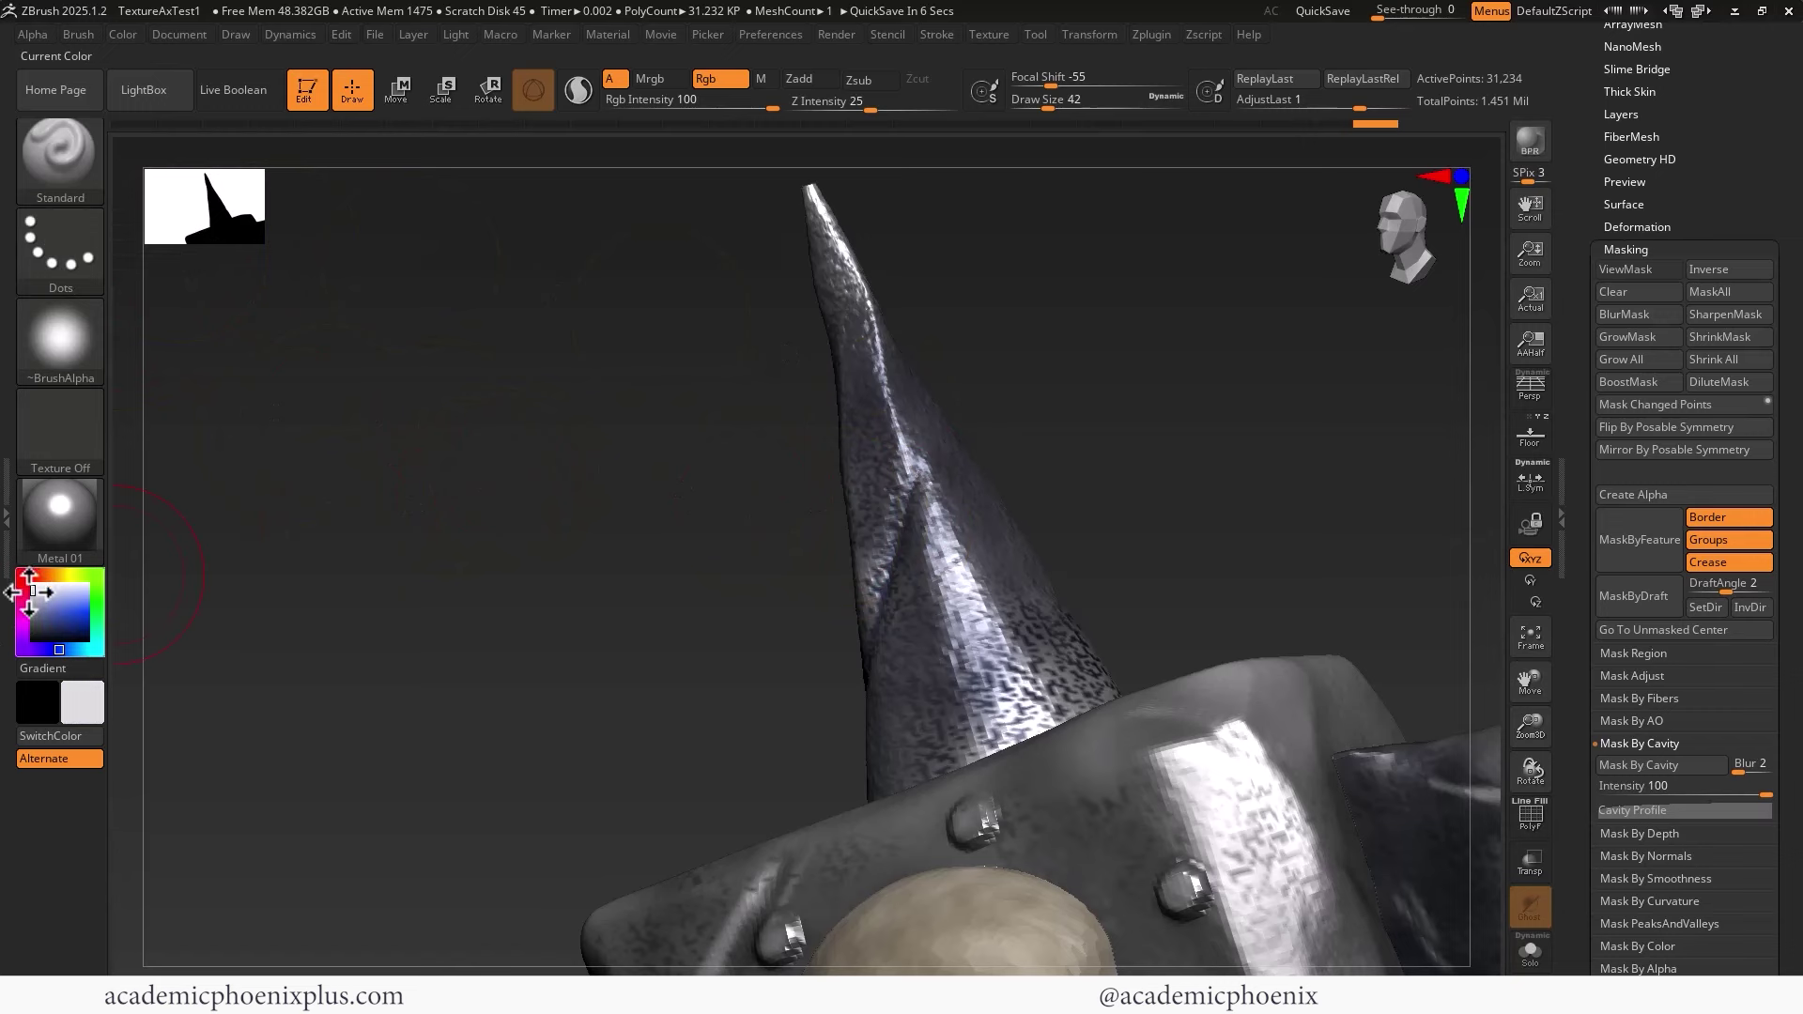
pyautogui.press('[')
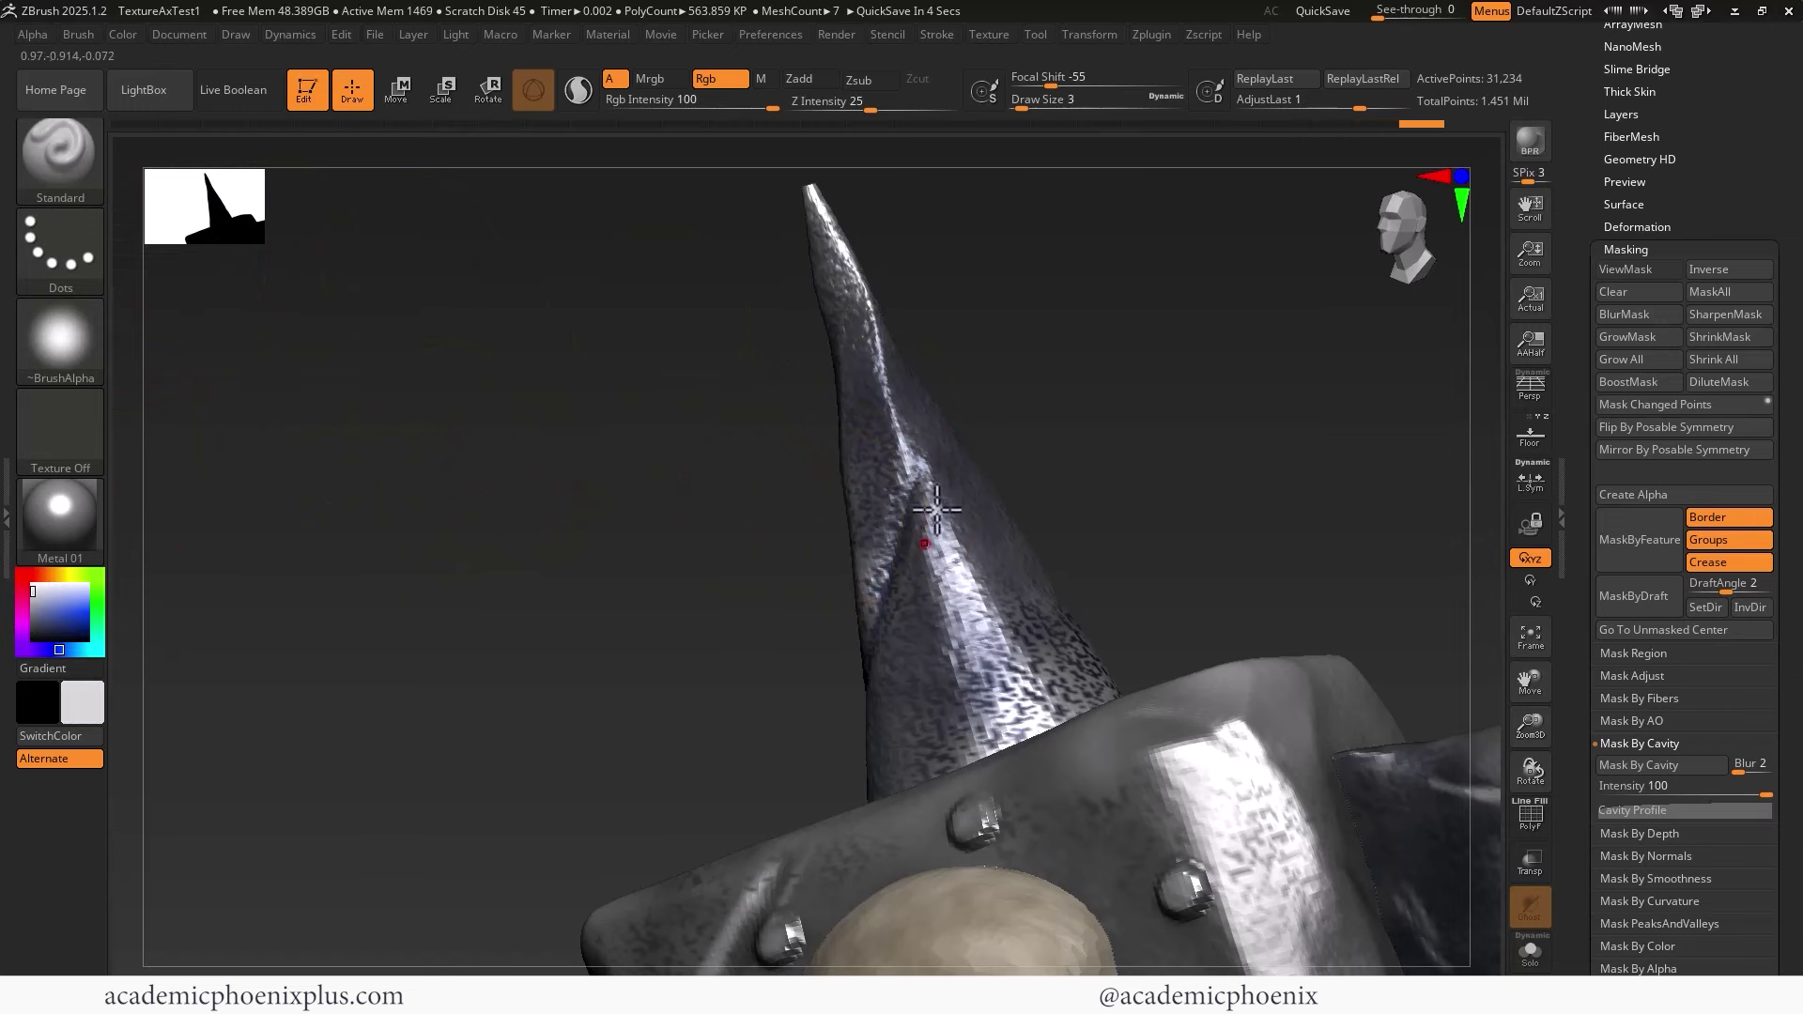
pyautogui.press(']')
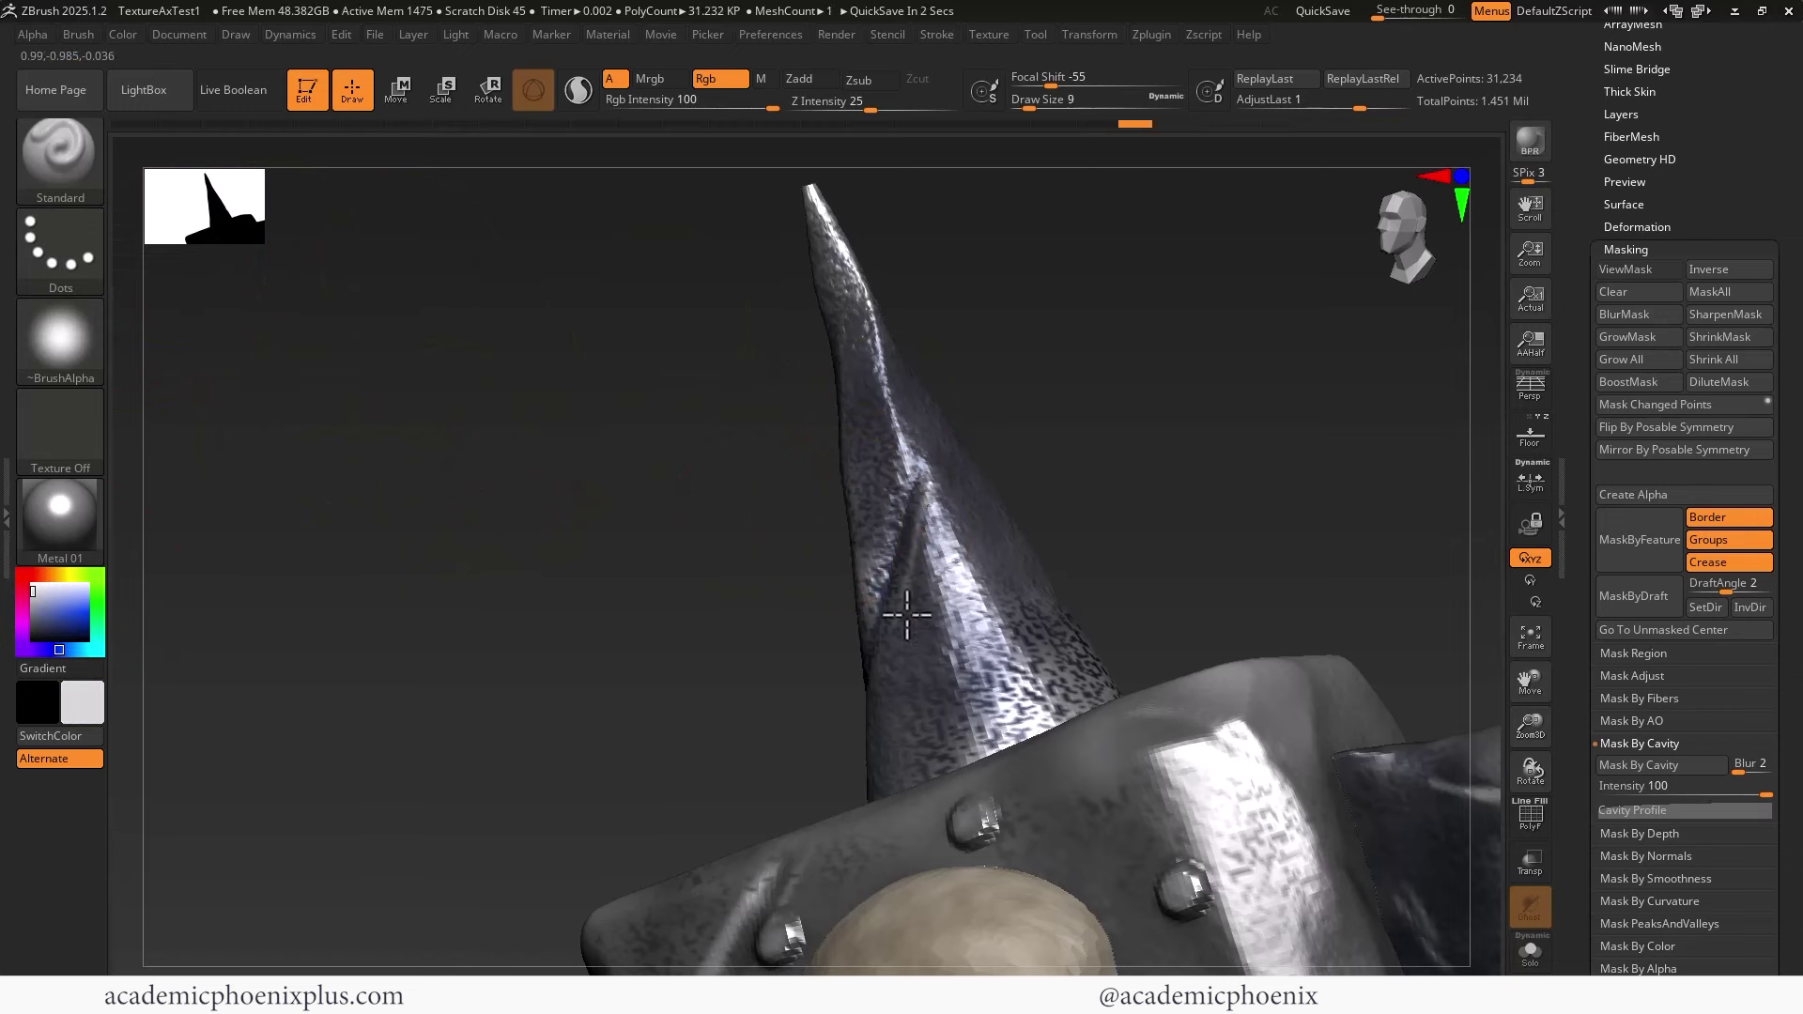
pyautogui.moveTo(1143, 431); pyautogui.dragTo(892, 606)
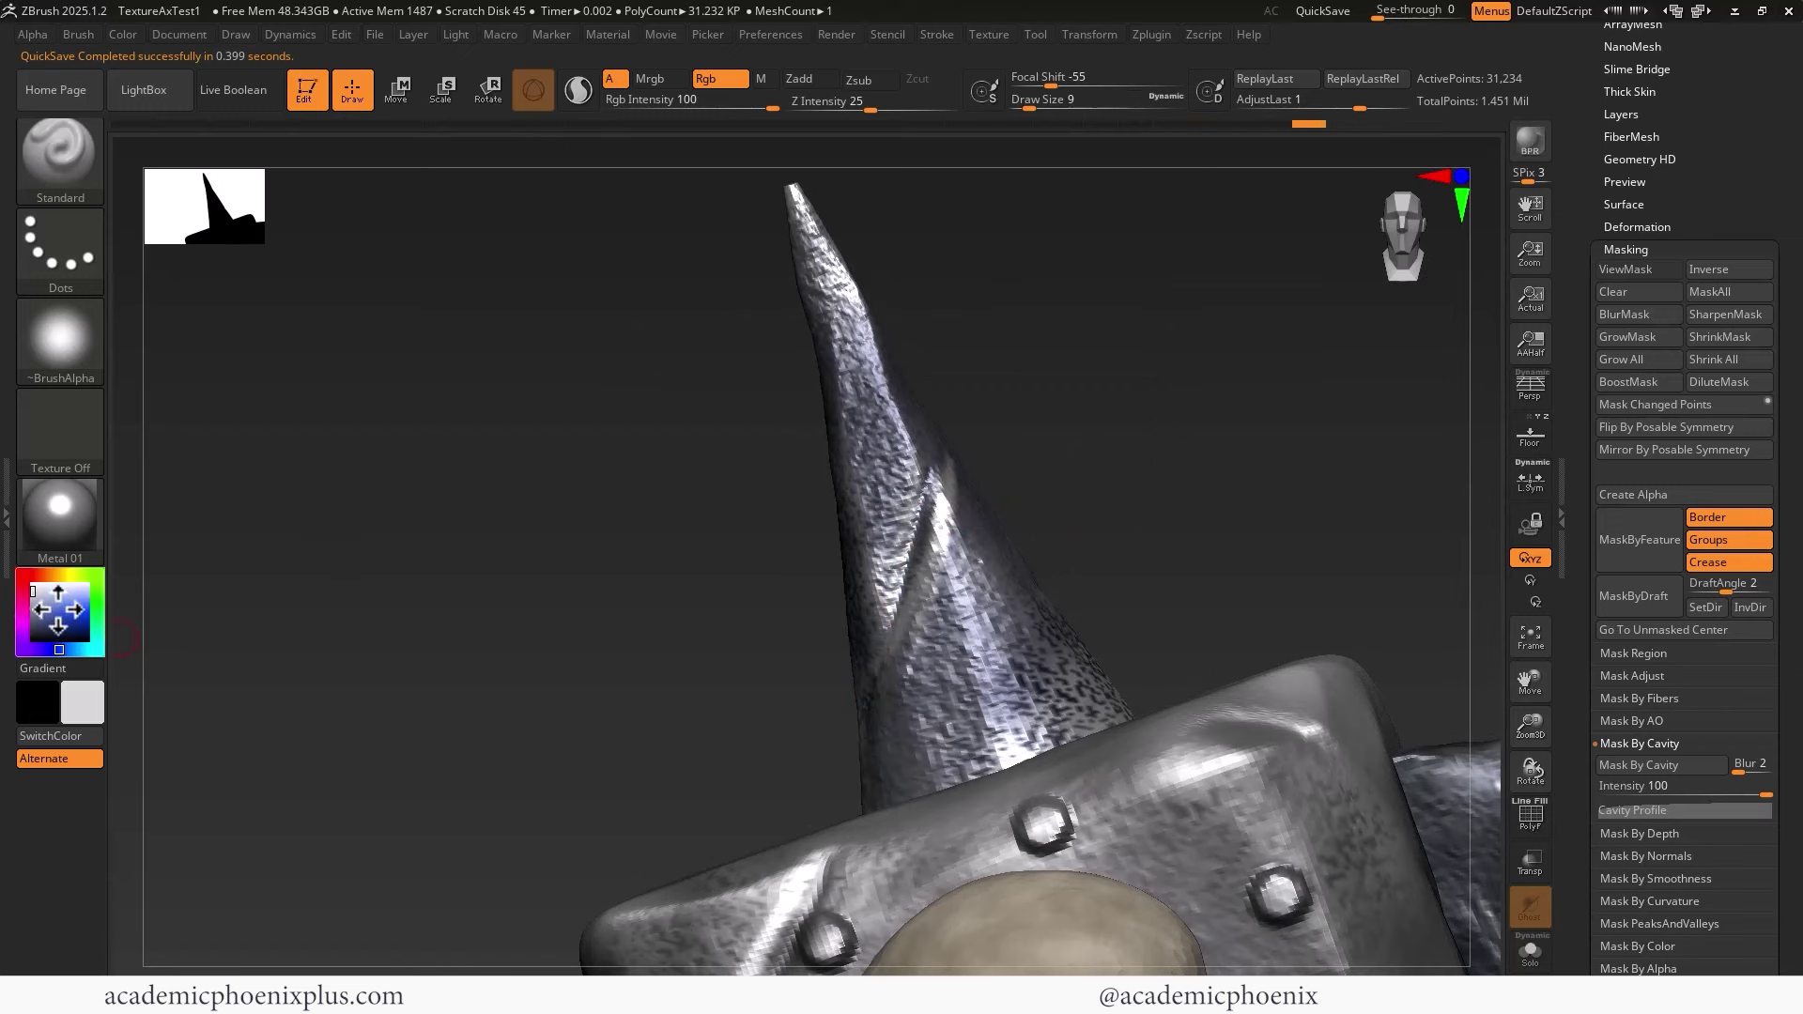
pyautogui.moveTo(58, 611); pyautogui.dragTo(33, 644)
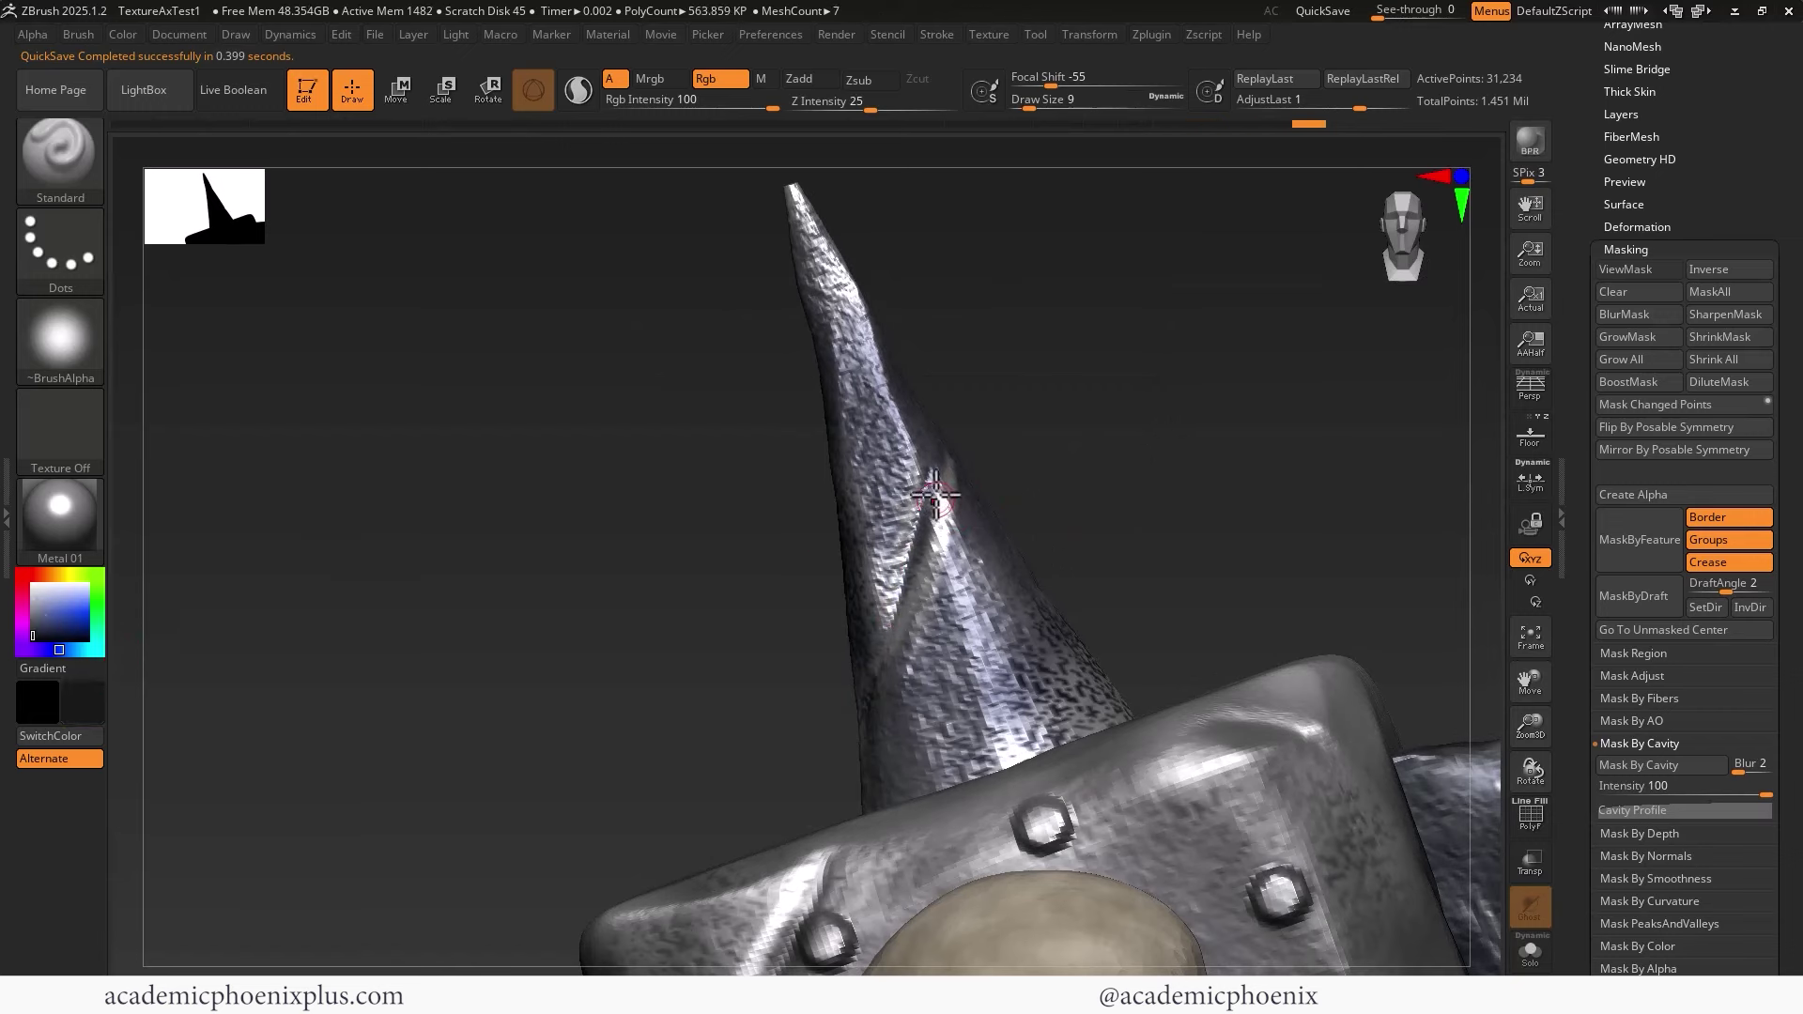
pyautogui.moveTo(1003, 429); pyautogui.dragTo(1147, 425)
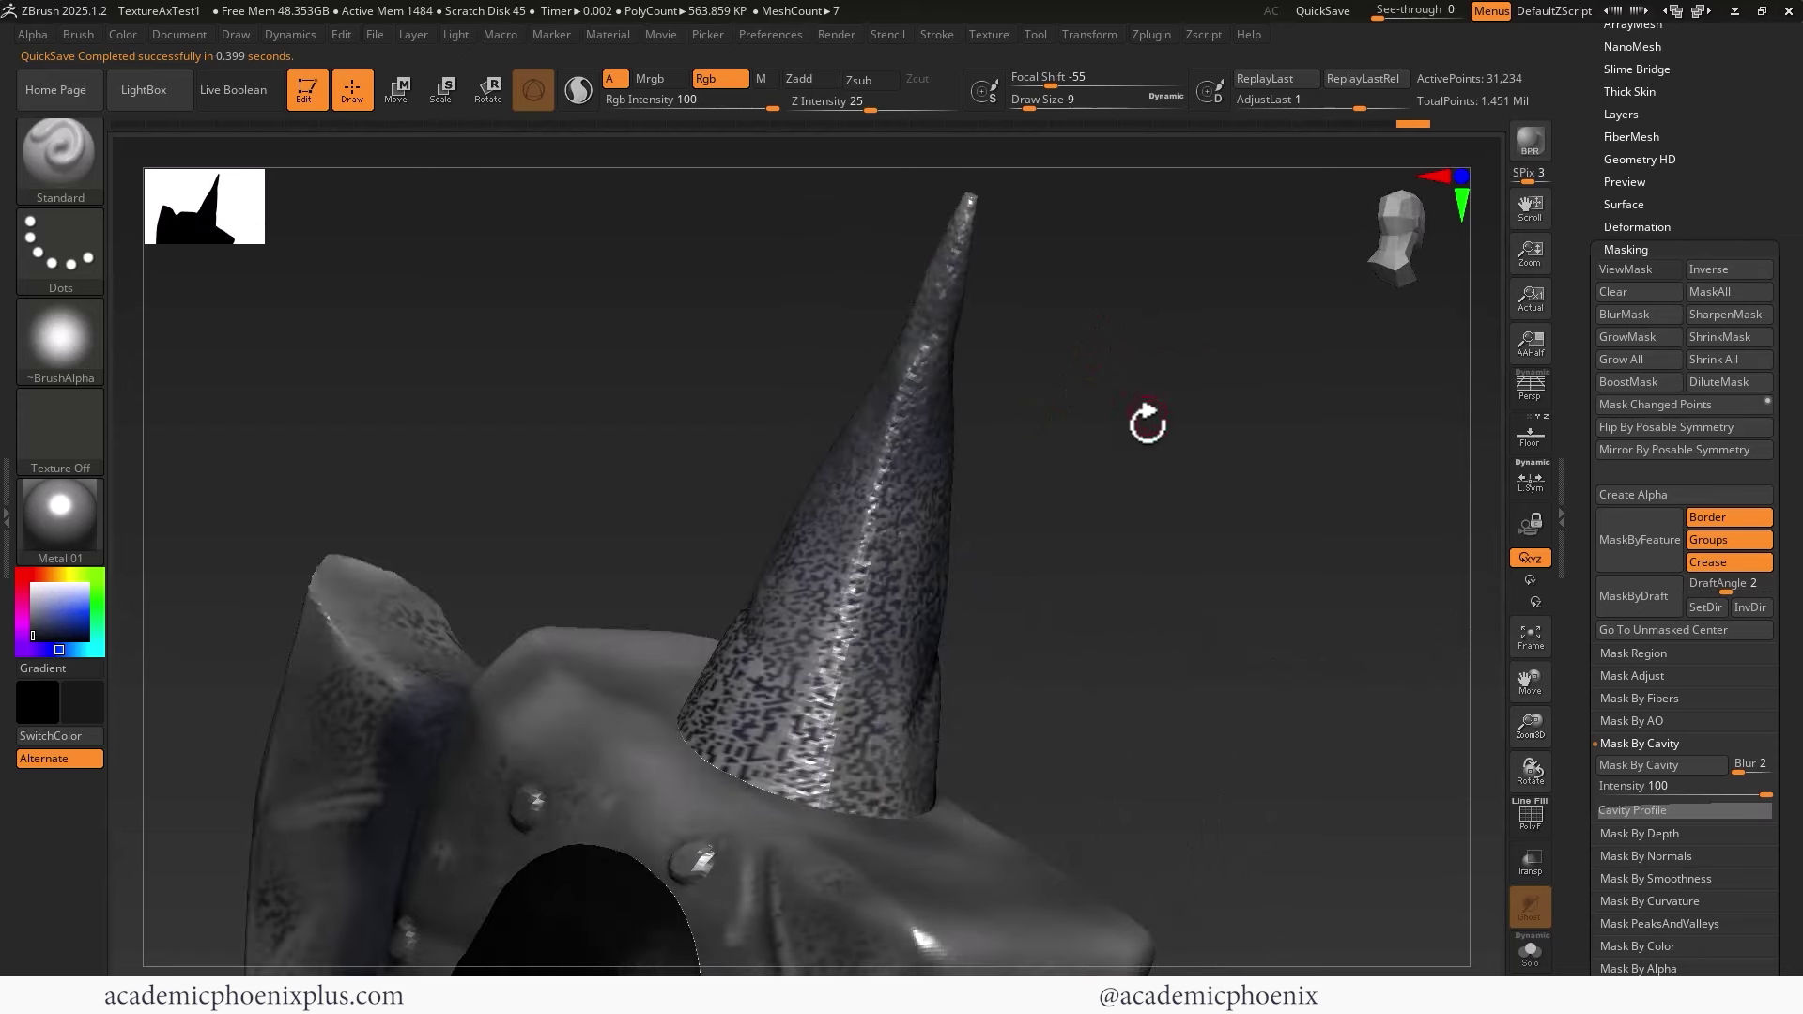
# Paint light grey highlights around the top spike, from its tip along the ridges and around its base
pyautogui.keyDown('alt'); pyautogui.moveTo(1207, 296); pyautogui.dragTo(1198, 427); pyautogui.keyUp('alt')
pyautogui.moveTo(39, 588); pyautogui.dragTo(32, 594)
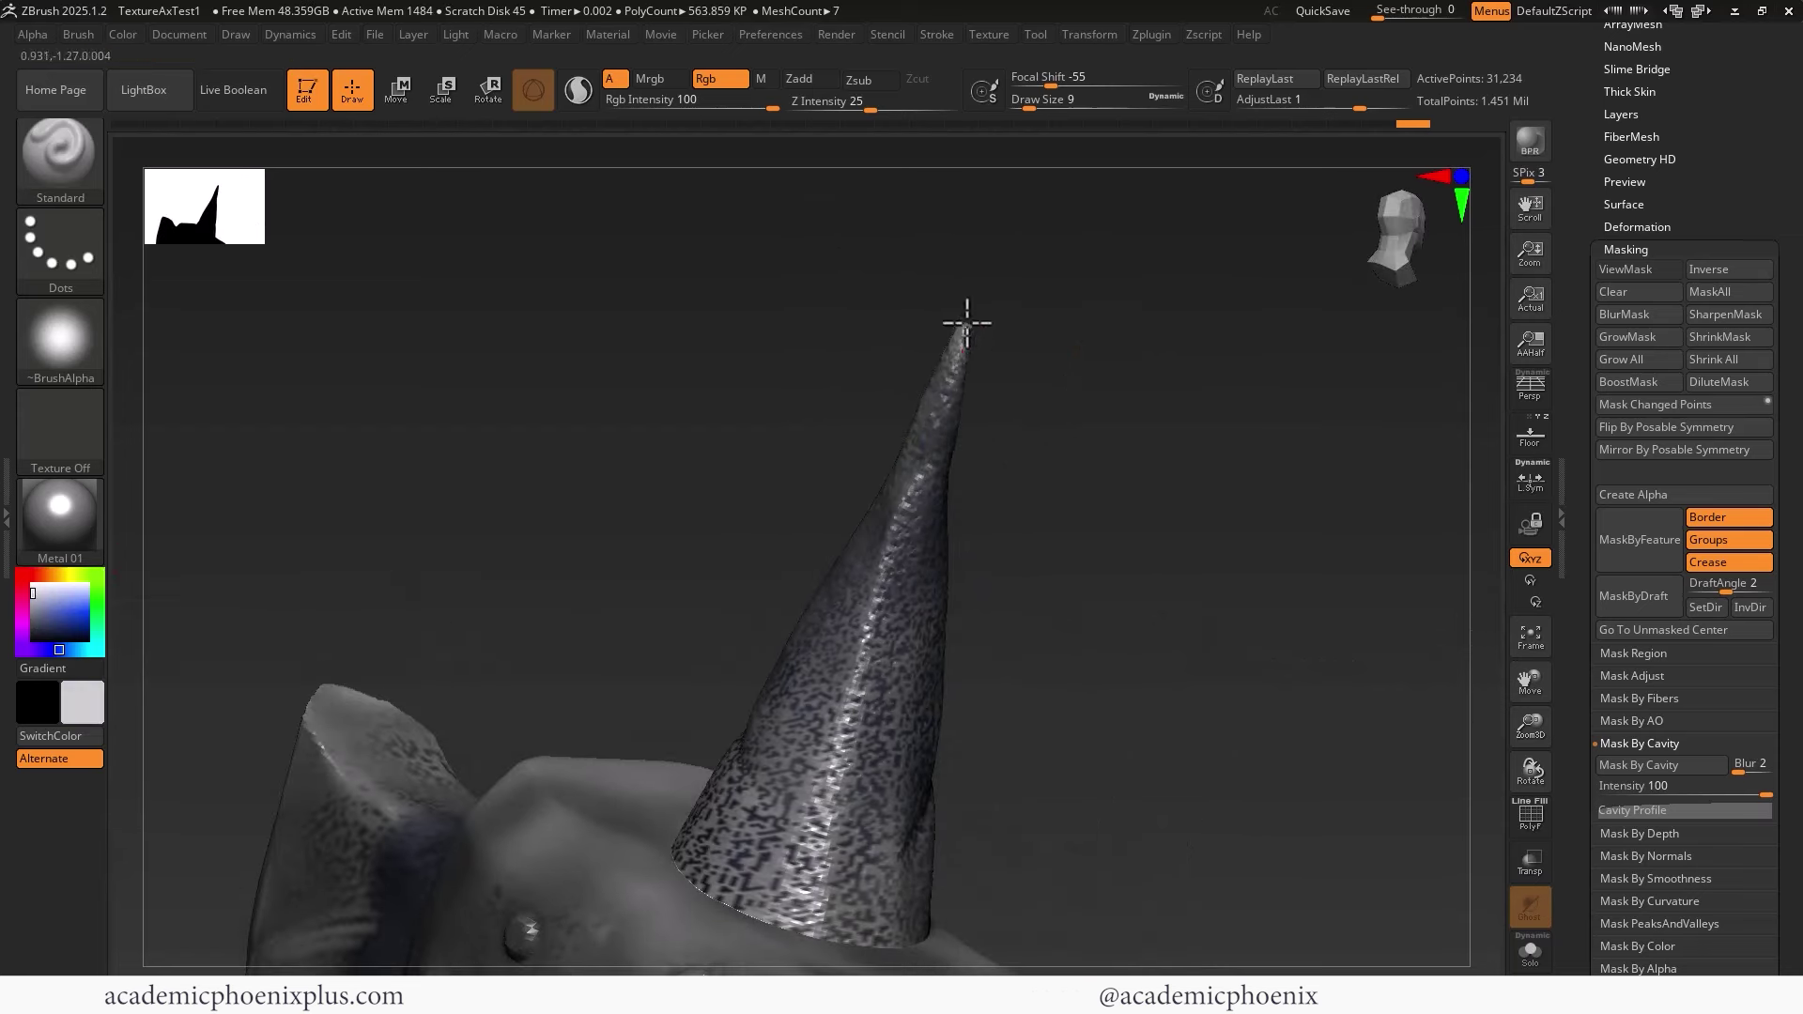
pyautogui.moveTo(965, 322); pyautogui.dragTo(875, 555)
pyautogui.moveTo(1079, 362); pyautogui.dragTo(1211, 362)
pyautogui.moveTo(982, 330); pyautogui.dragTo(1046, 572)
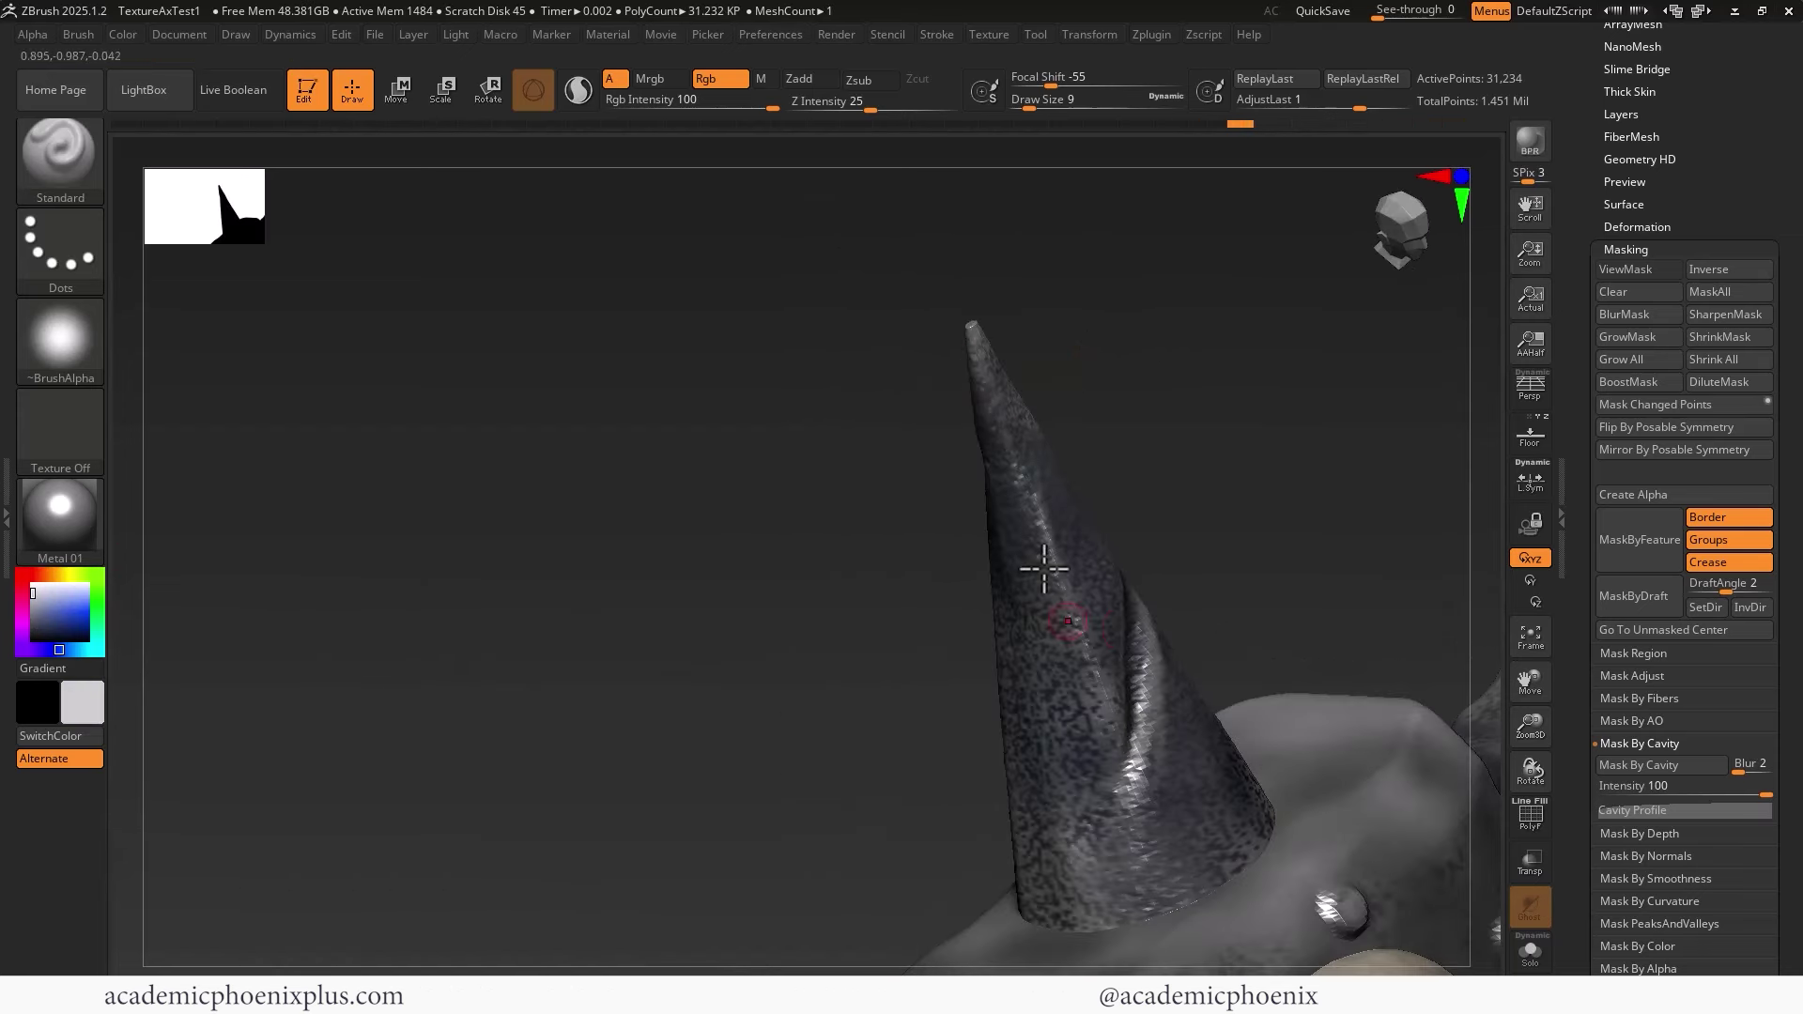
pyautogui.moveTo(1283, 503); pyautogui.dragTo(1216, 517)
pyautogui.moveTo(1026, 803); pyautogui.dragTo(1061, 917)
pyautogui.moveTo(1211, 615); pyautogui.dragTo(1291, 612)
pyautogui.moveTo(935, 772); pyautogui.dragTo(864, 911)
pyautogui.moveTo(1197, 611); pyautogui.dragTo(1300, 614)
pyautogui.moveTo(808, 780)
pyautogui.mouseDown()
pyautogui.moveTo(865, 812)
pyautogui.moveTo(837, 794)
pyautogui.mouseUp()
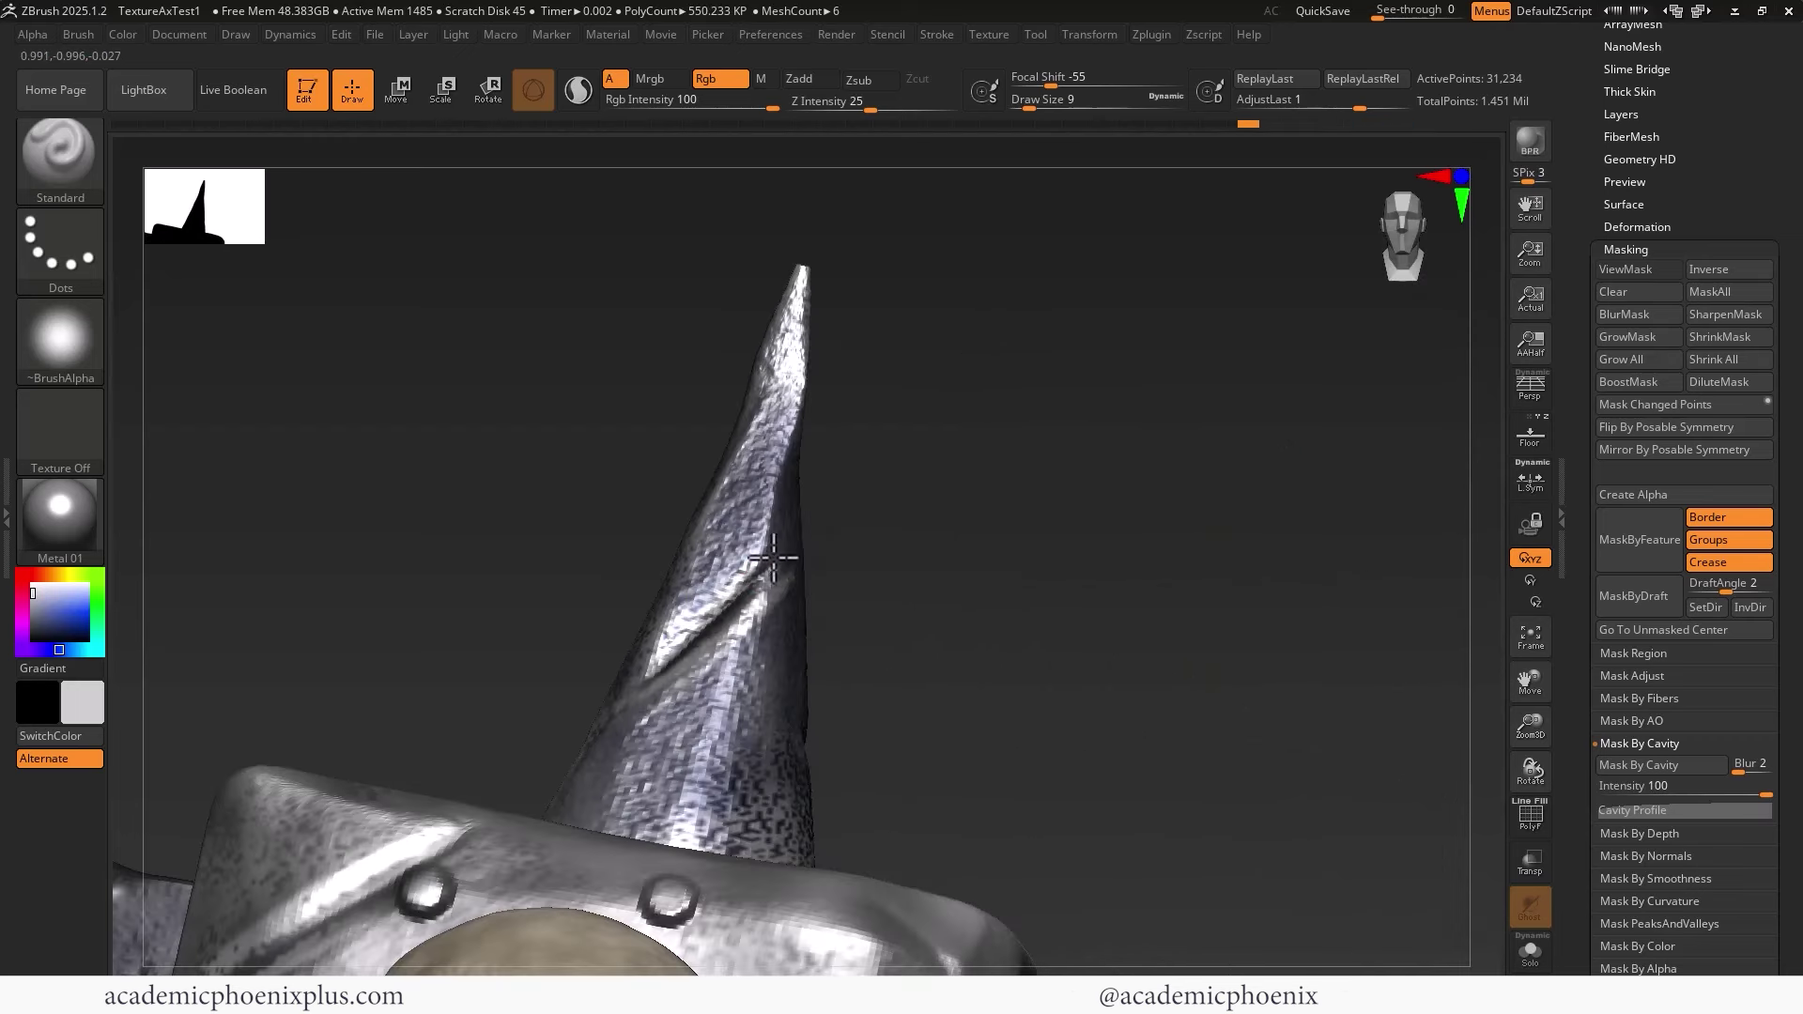
# Show the whole axe in front view and render it with BPR
pyautogui.moveTo(966, 620); pyautogui.dragTo(1083, 612)
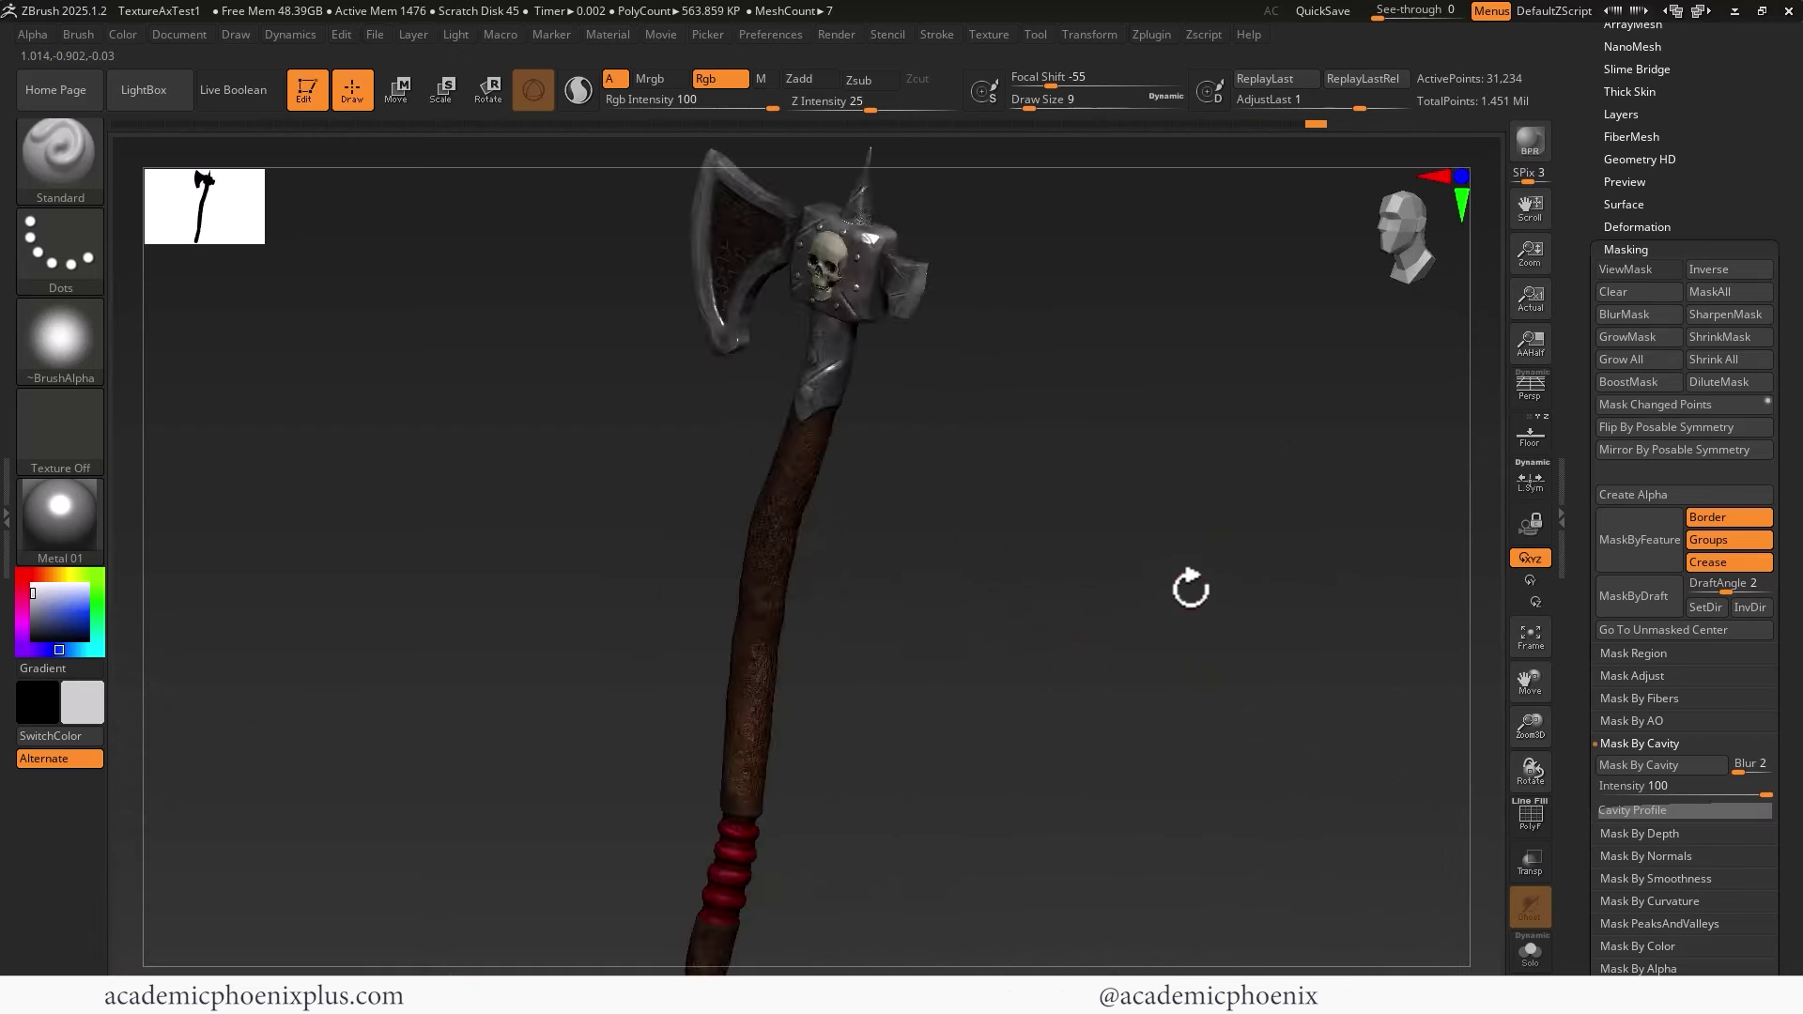
pyautogui.moveTo(1192, 588); pyautogui.dragTo(1212, 576)
pyautogui.hotkey('shift', 'r')
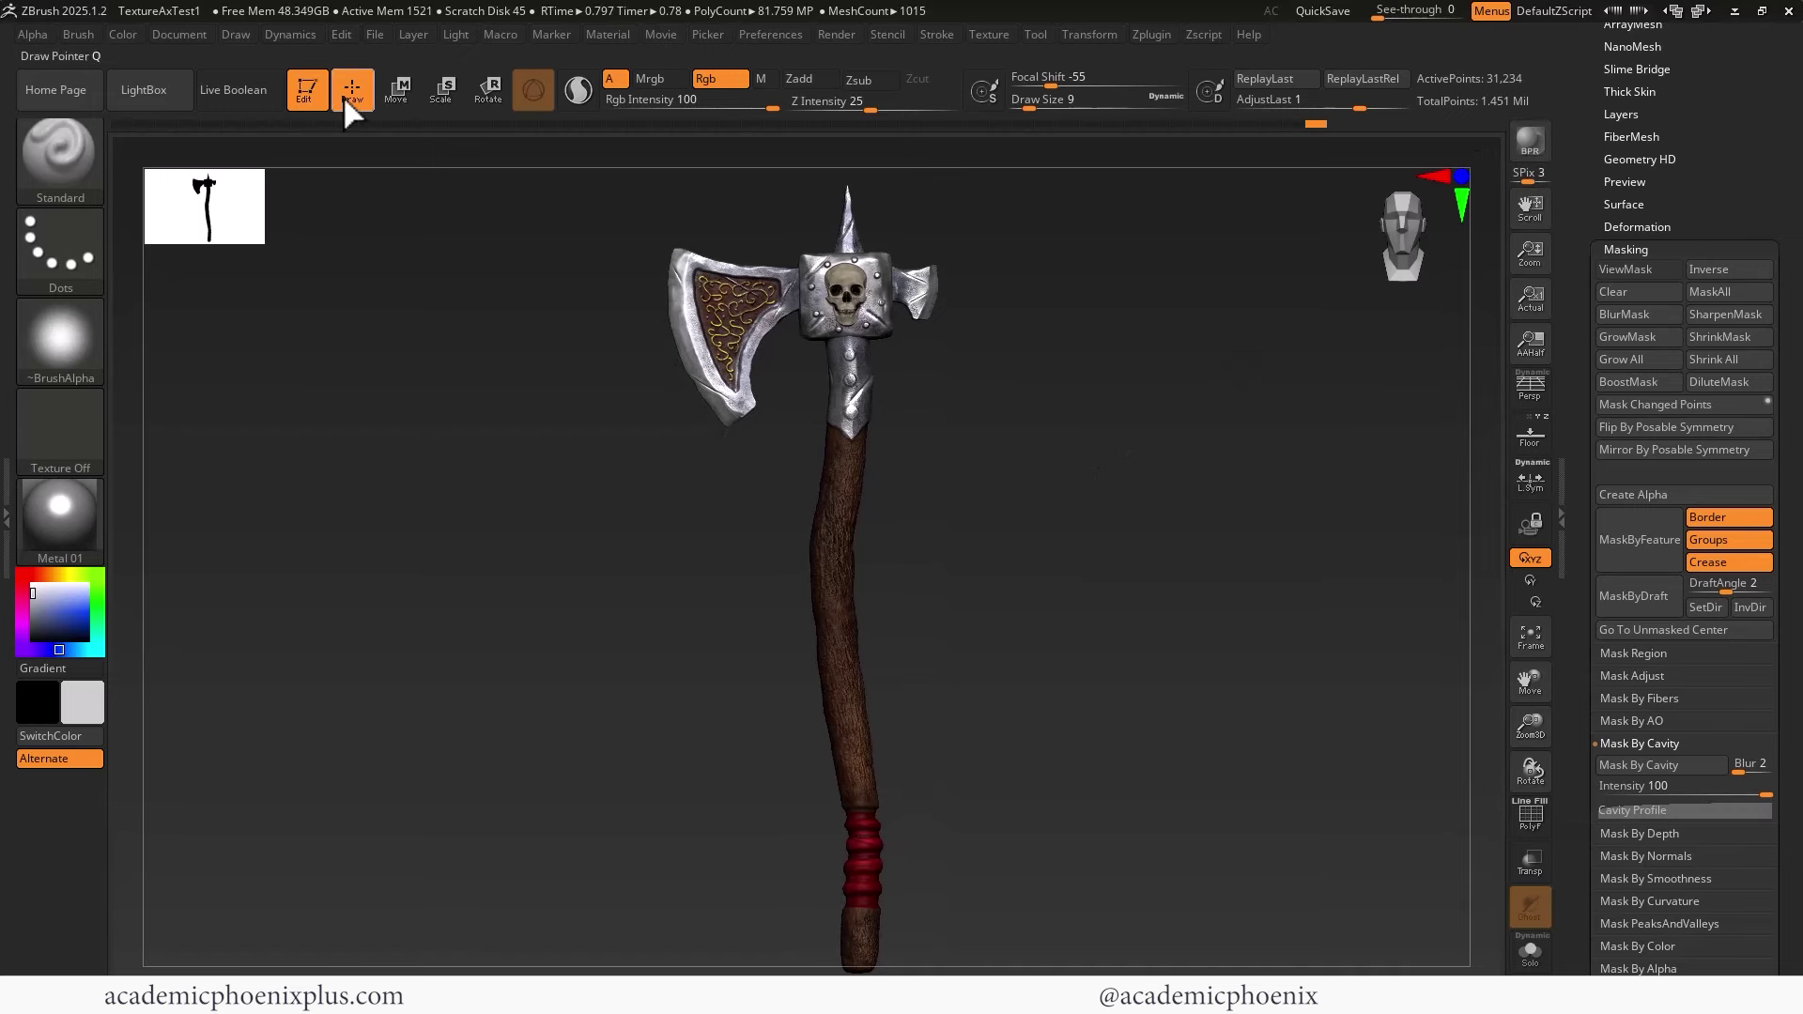
# Browse the LightBox render presets as far as RadialOverlay.zrp, close LightBox and reposition the axe in view
pyautogui.click(165, 88)
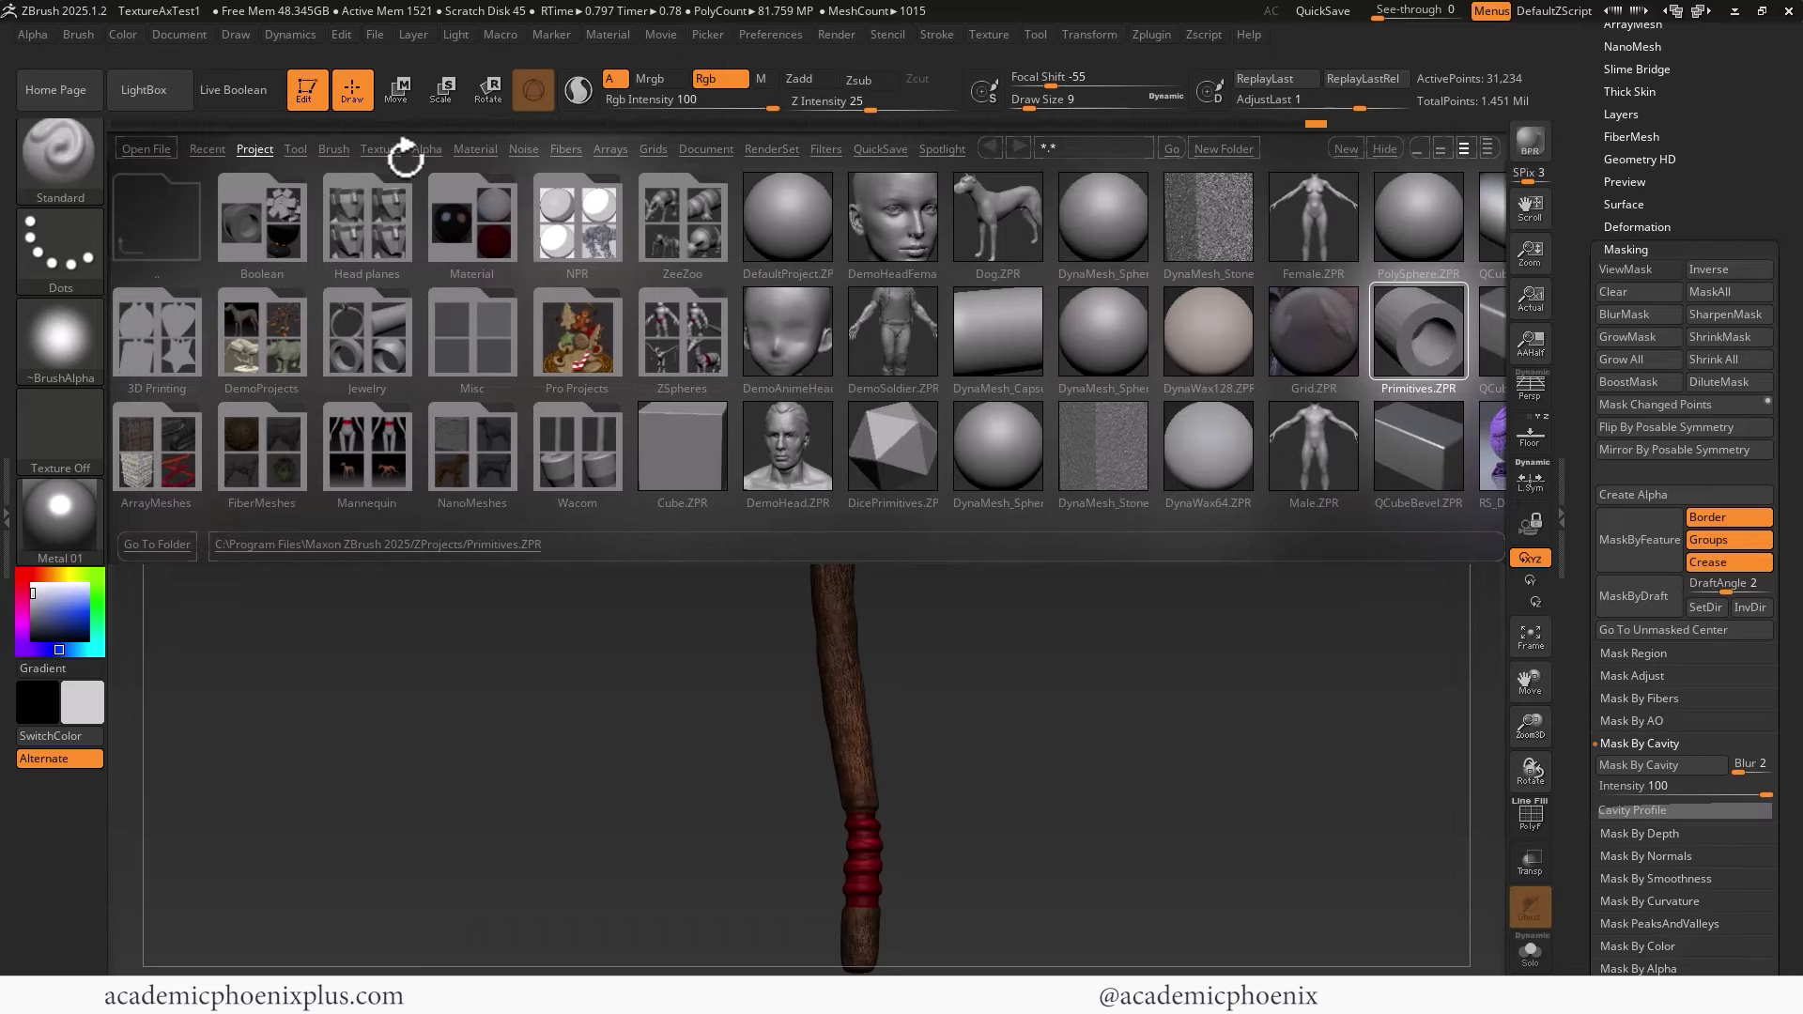
pyautogui.click(778, 156)
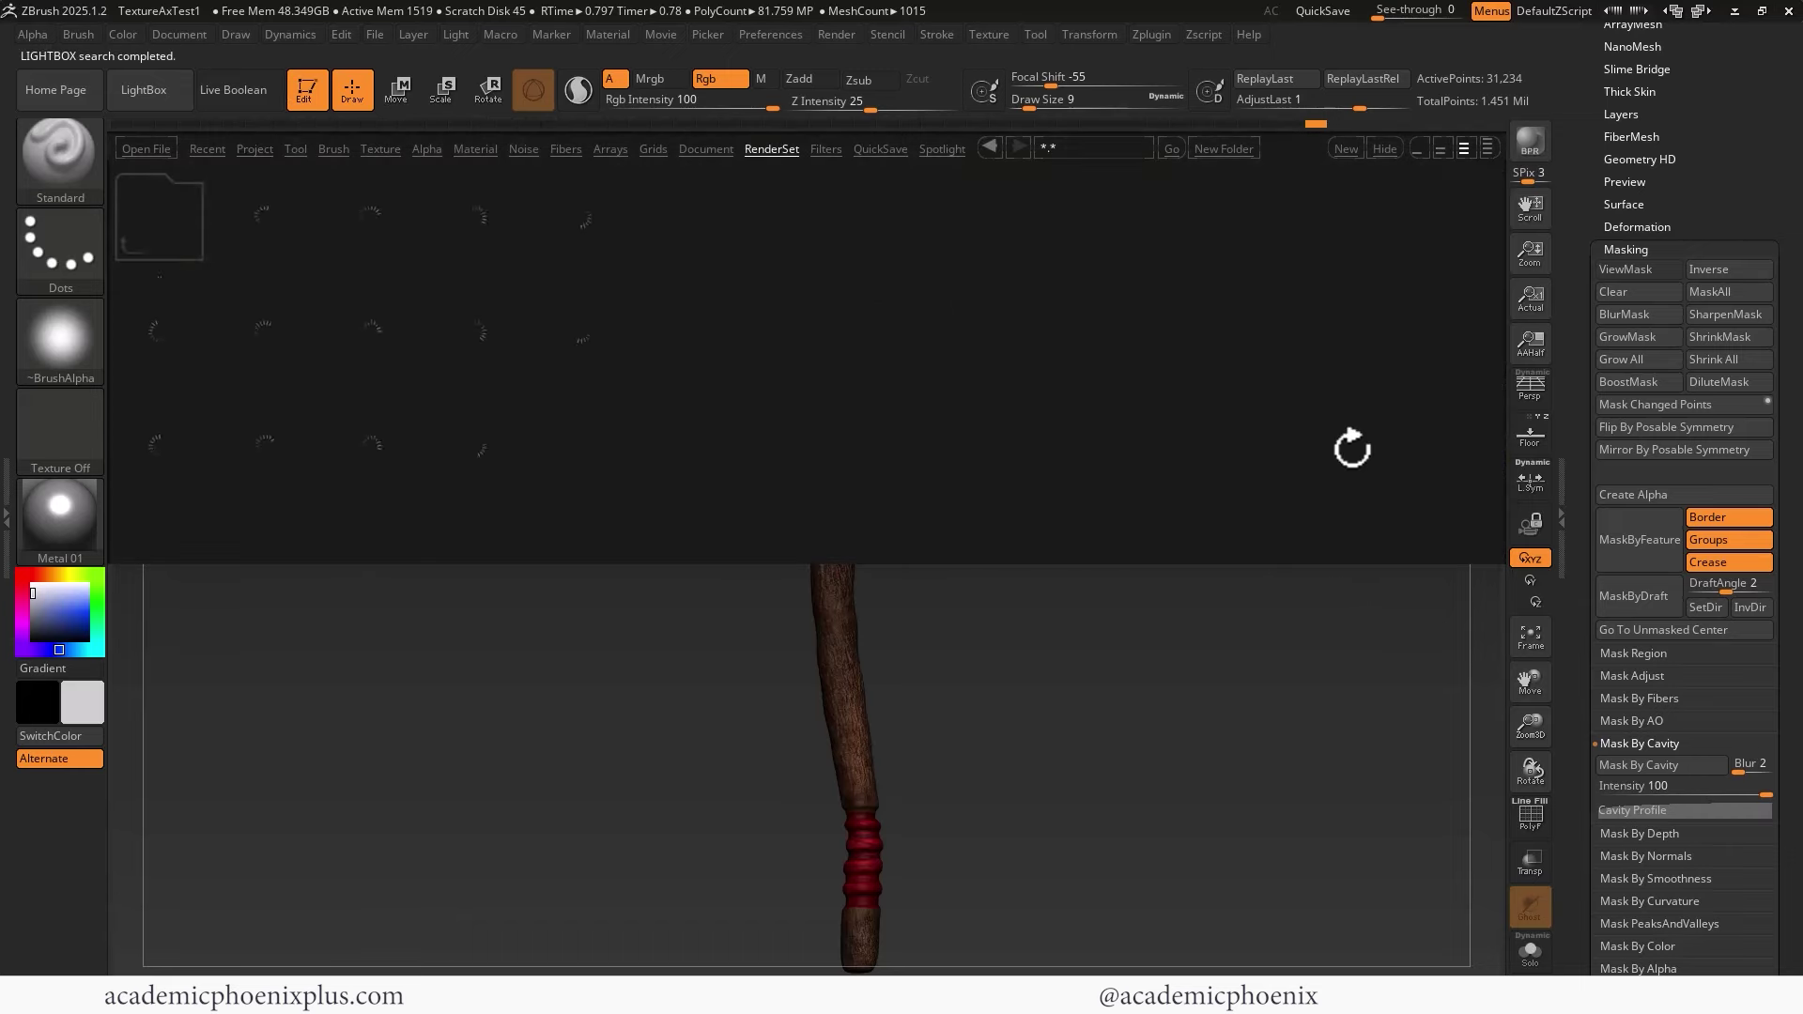
pyautogui.moveTo(905, 456); pyautogui.dragTo(733, 474)
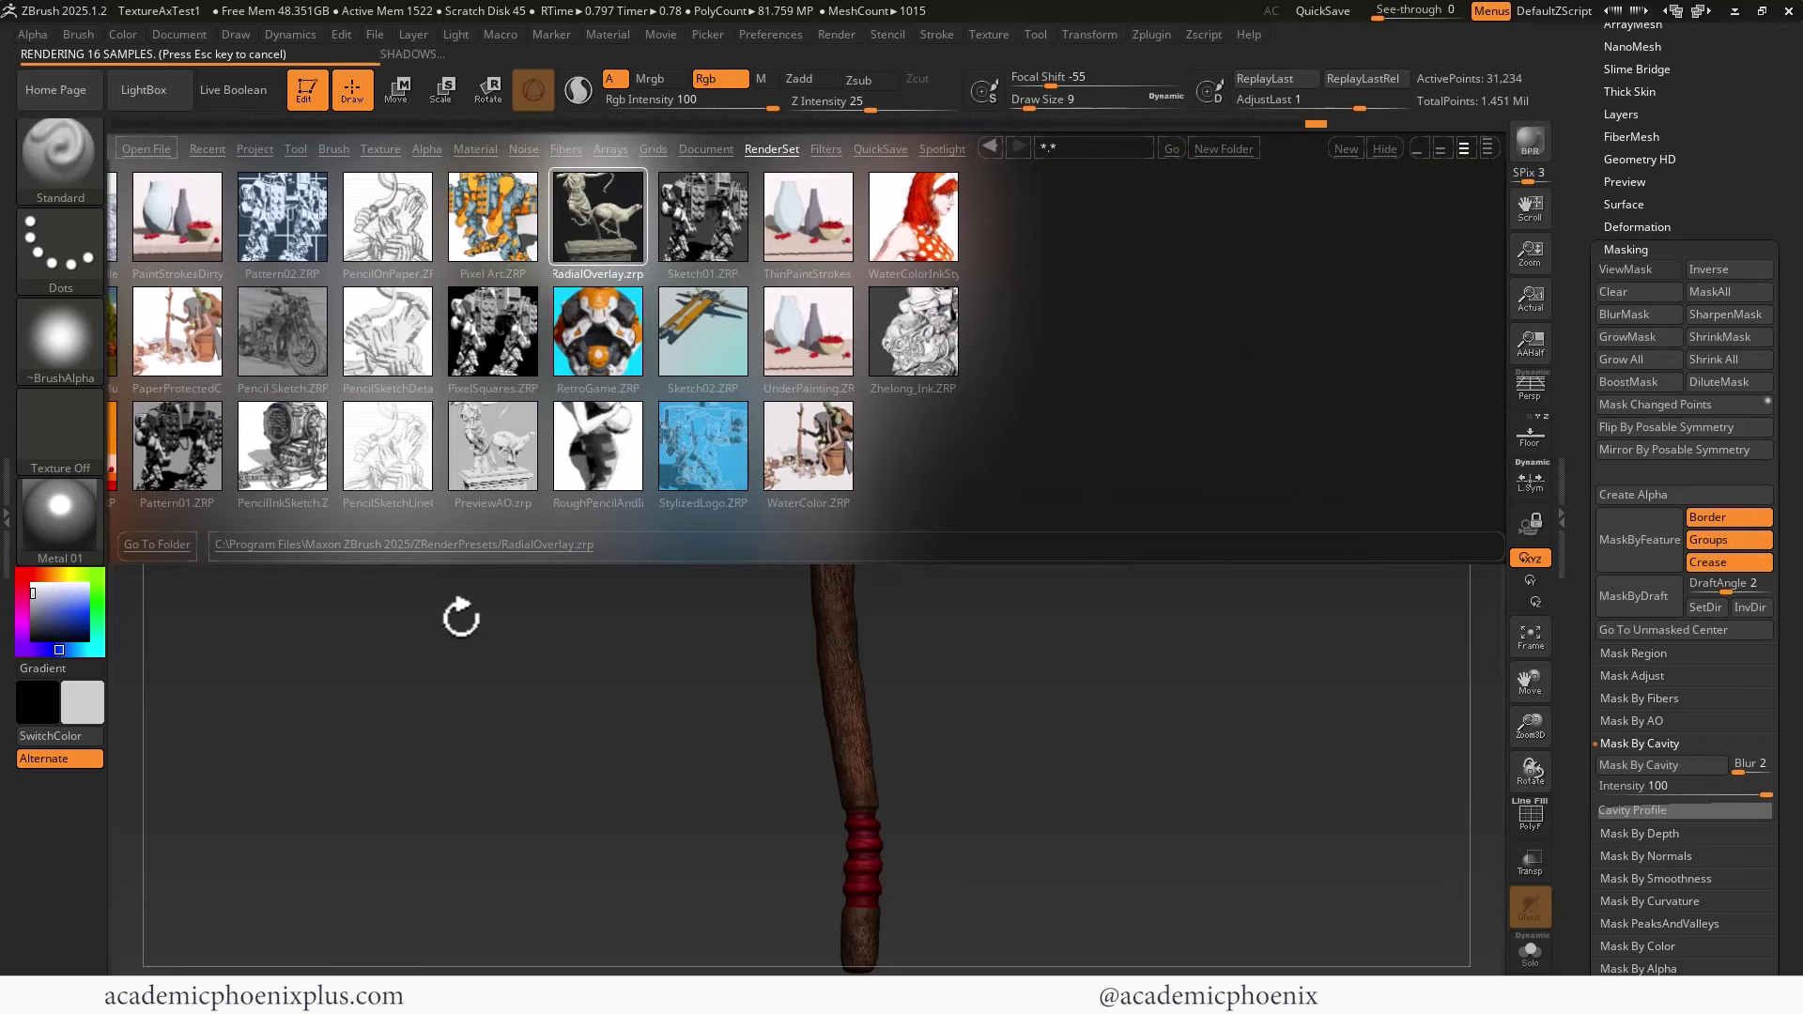
pyautogui.click(167, 90)
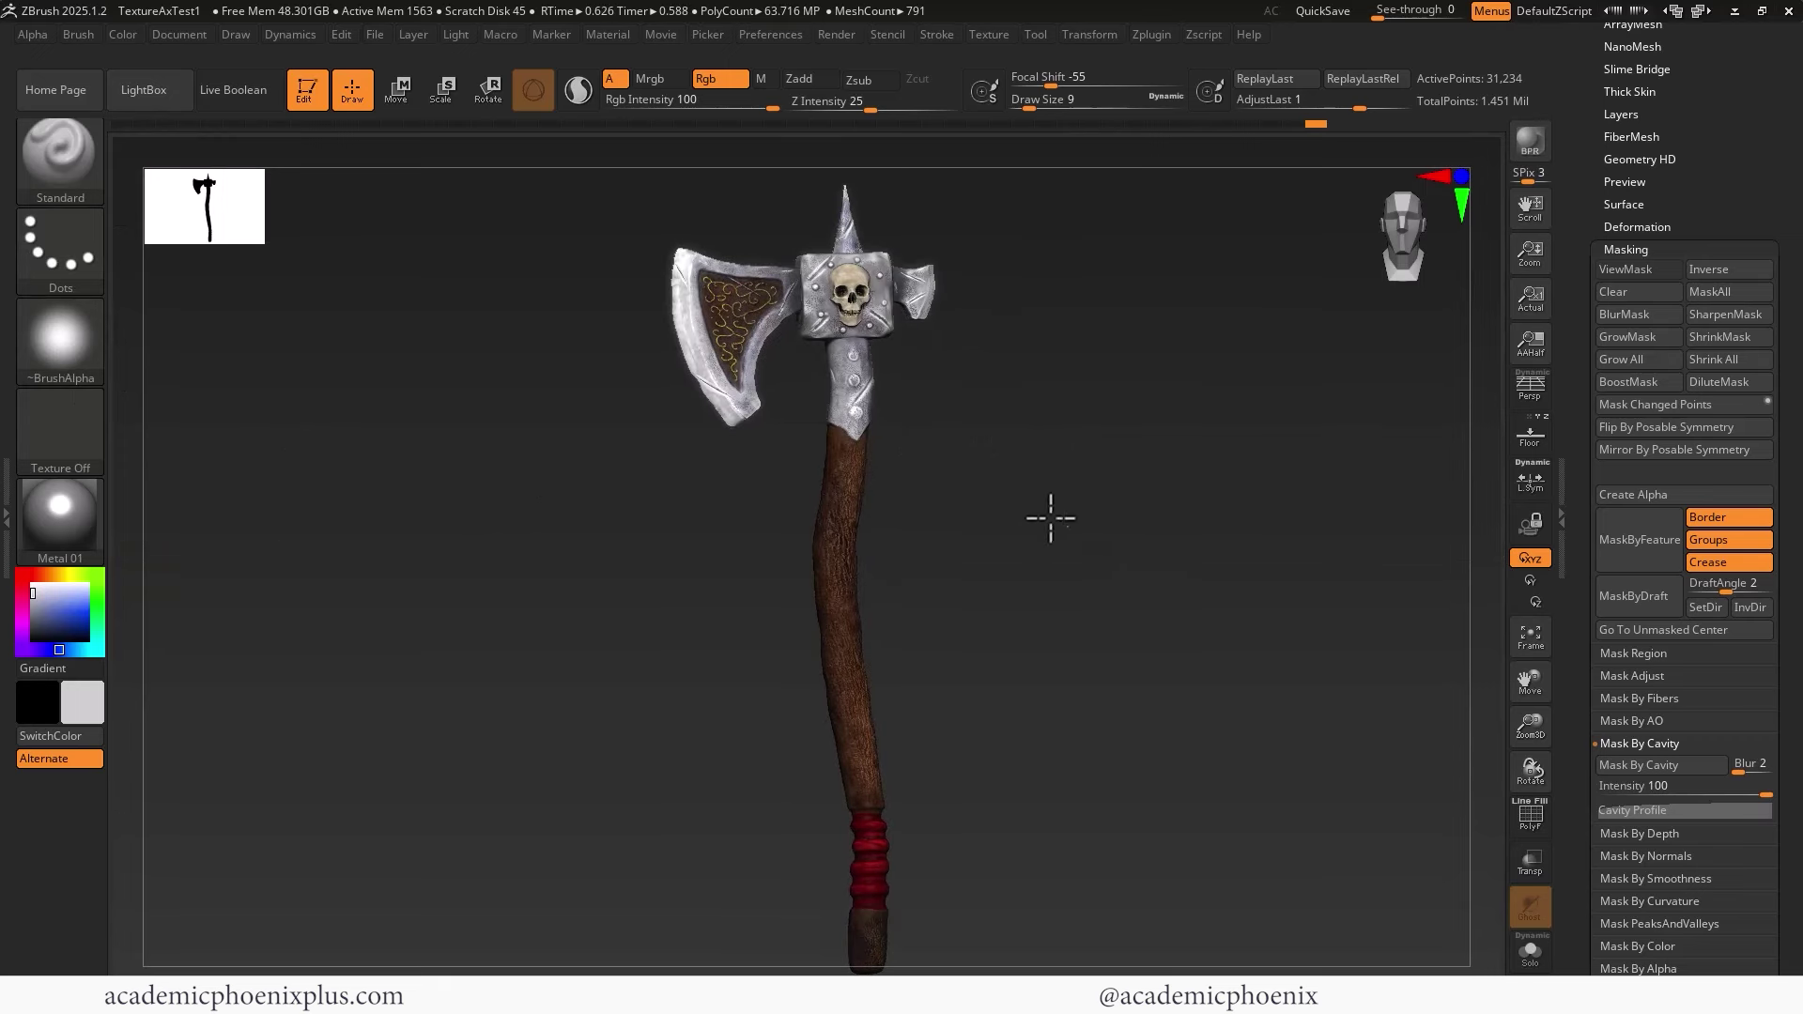
pyautogui.keyDown('alt'); pyautogui.moveTo(1050, 518); pyautogui.dragTo(1272, 447); pyautogui.keyUp('alt')
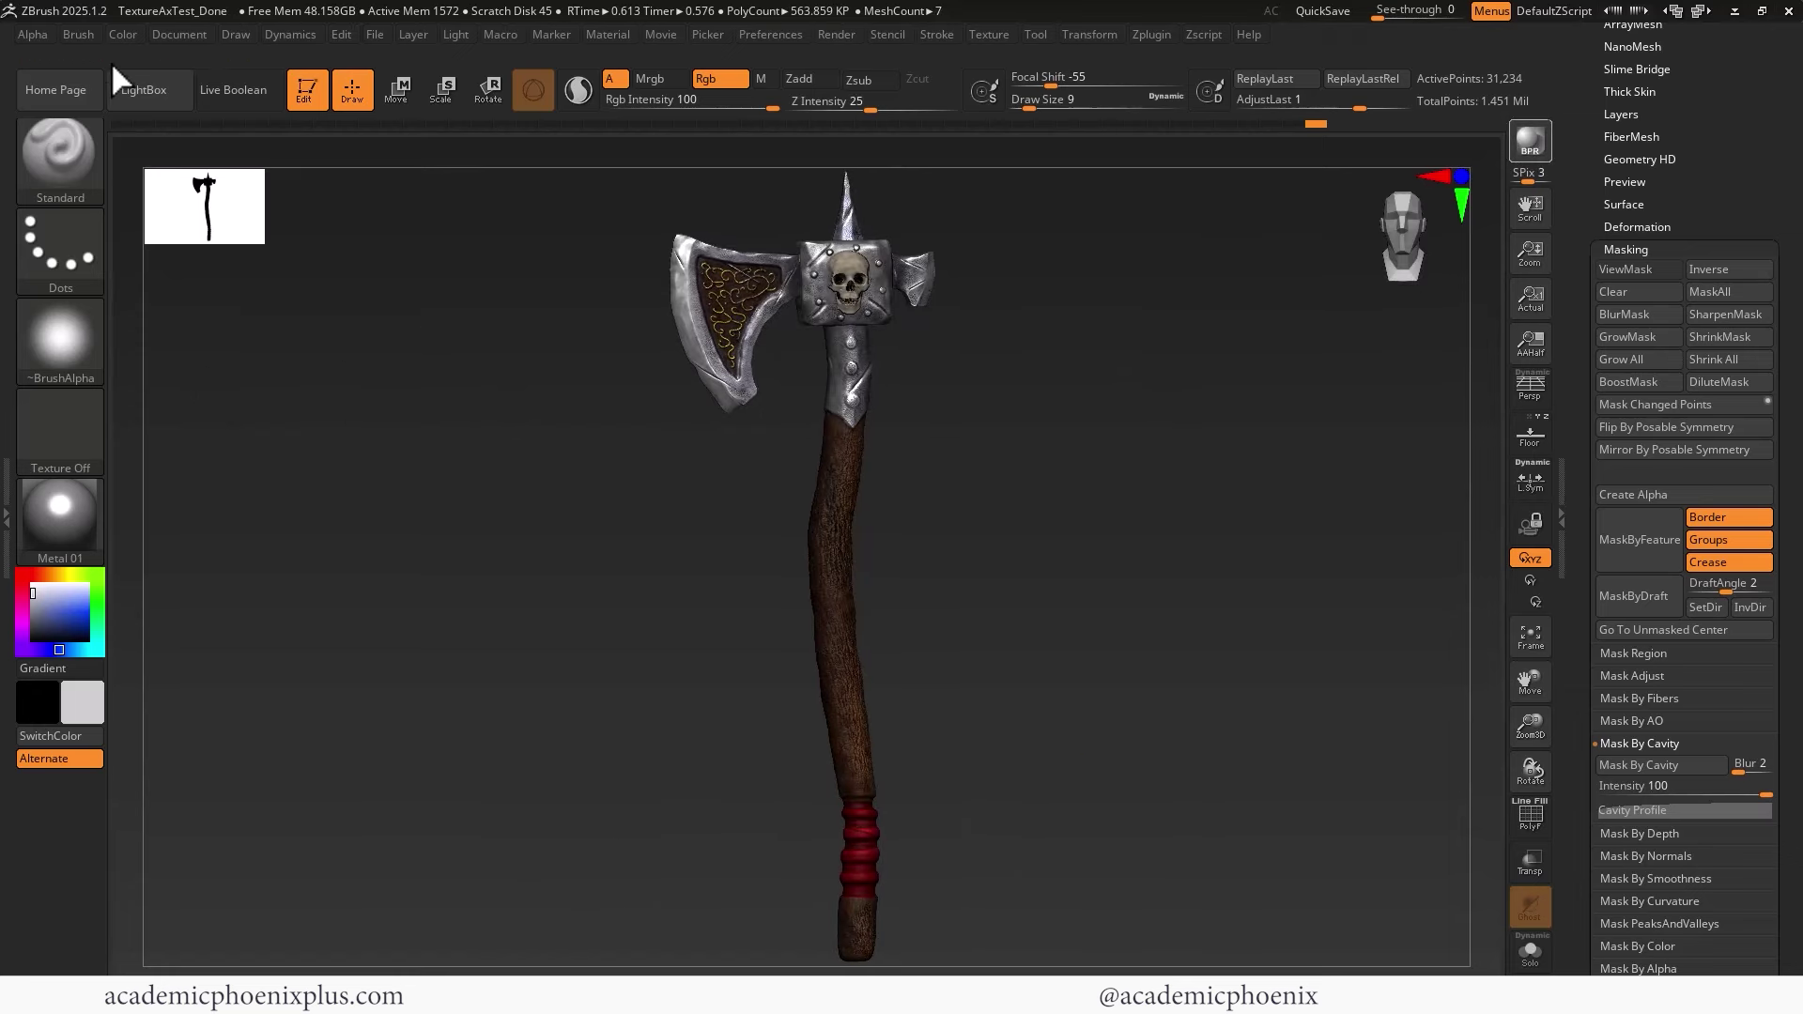
# Try doubling the document size, then decline the resize
pyautogui.click(181, 34)
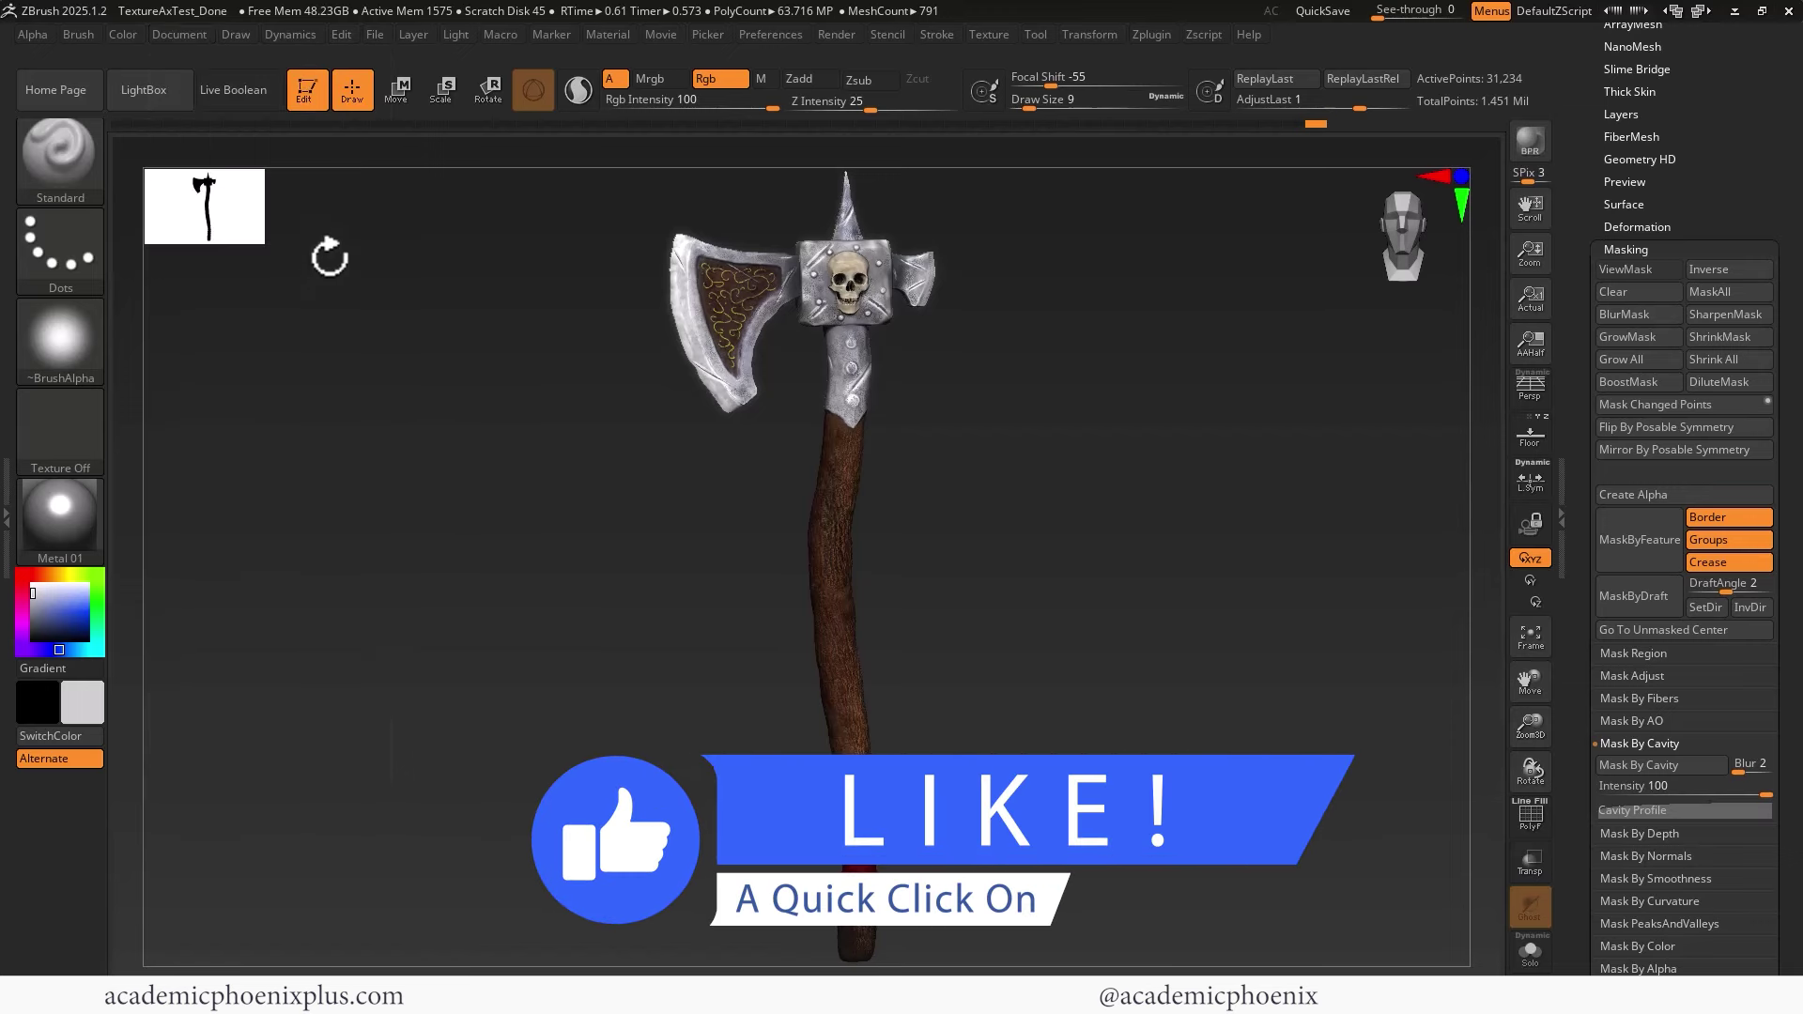
pyautogui.click(180, 34)
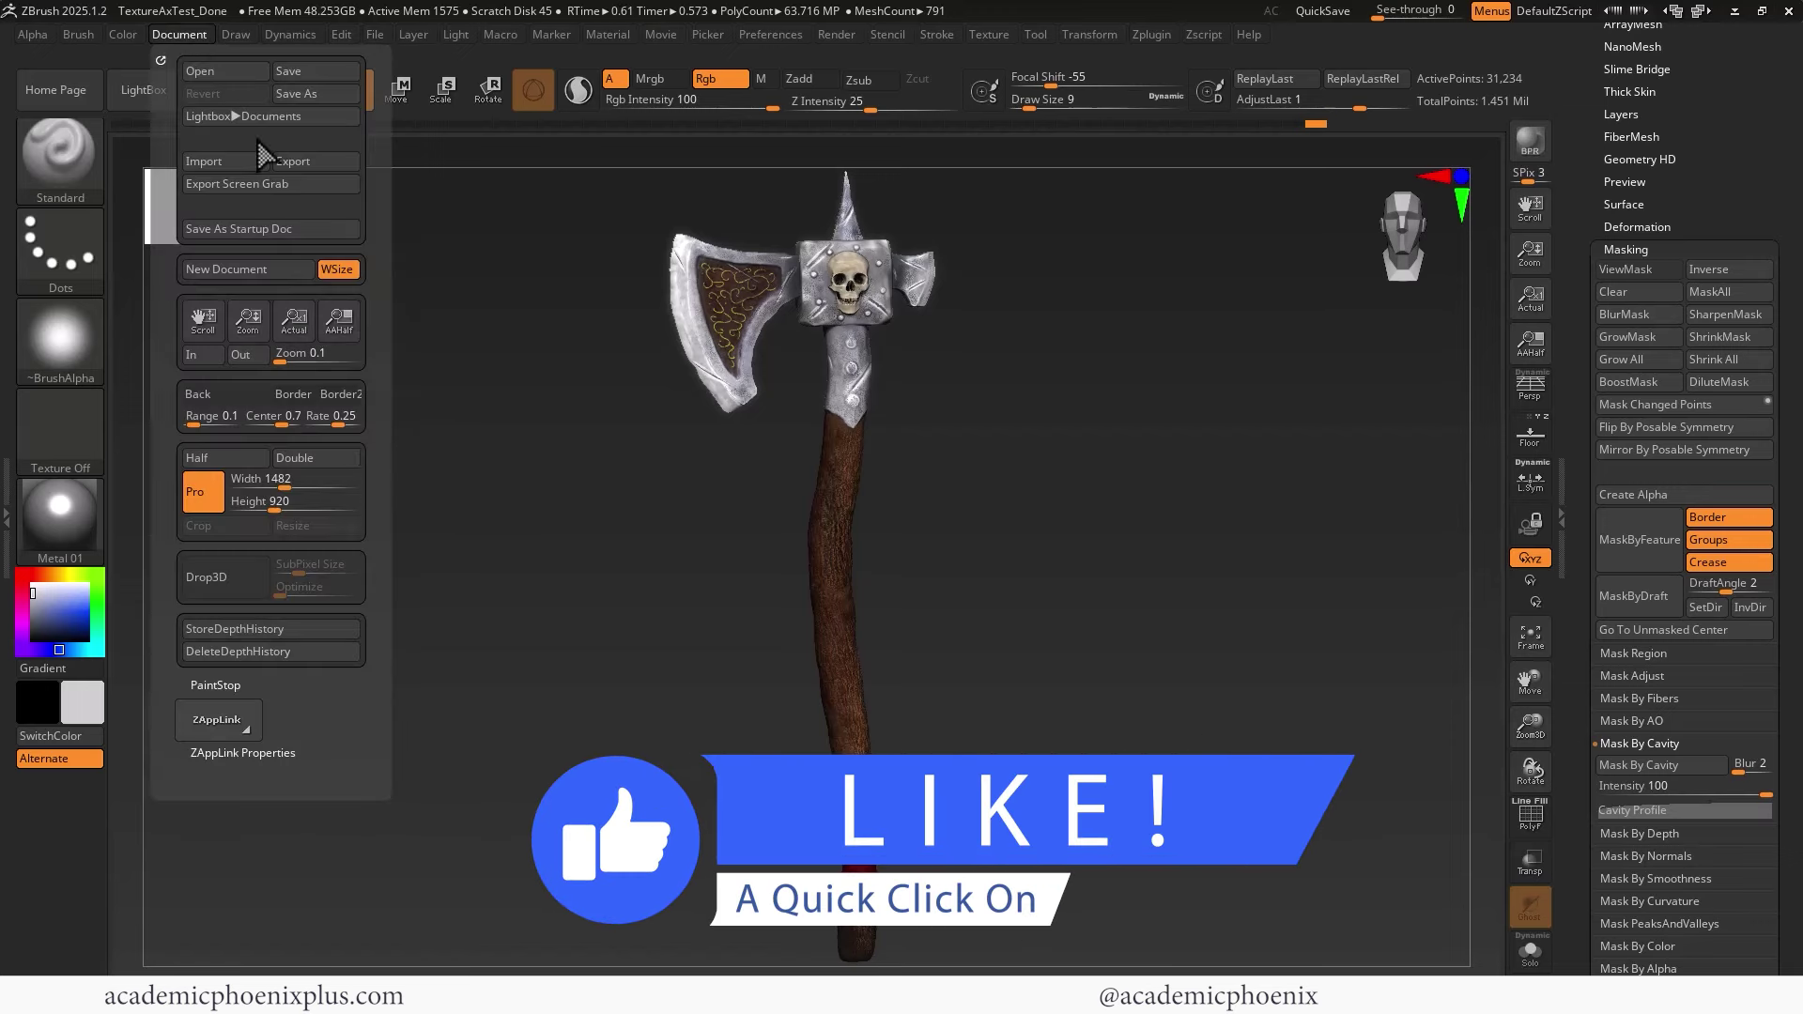
pyautogui.click(316, 457)
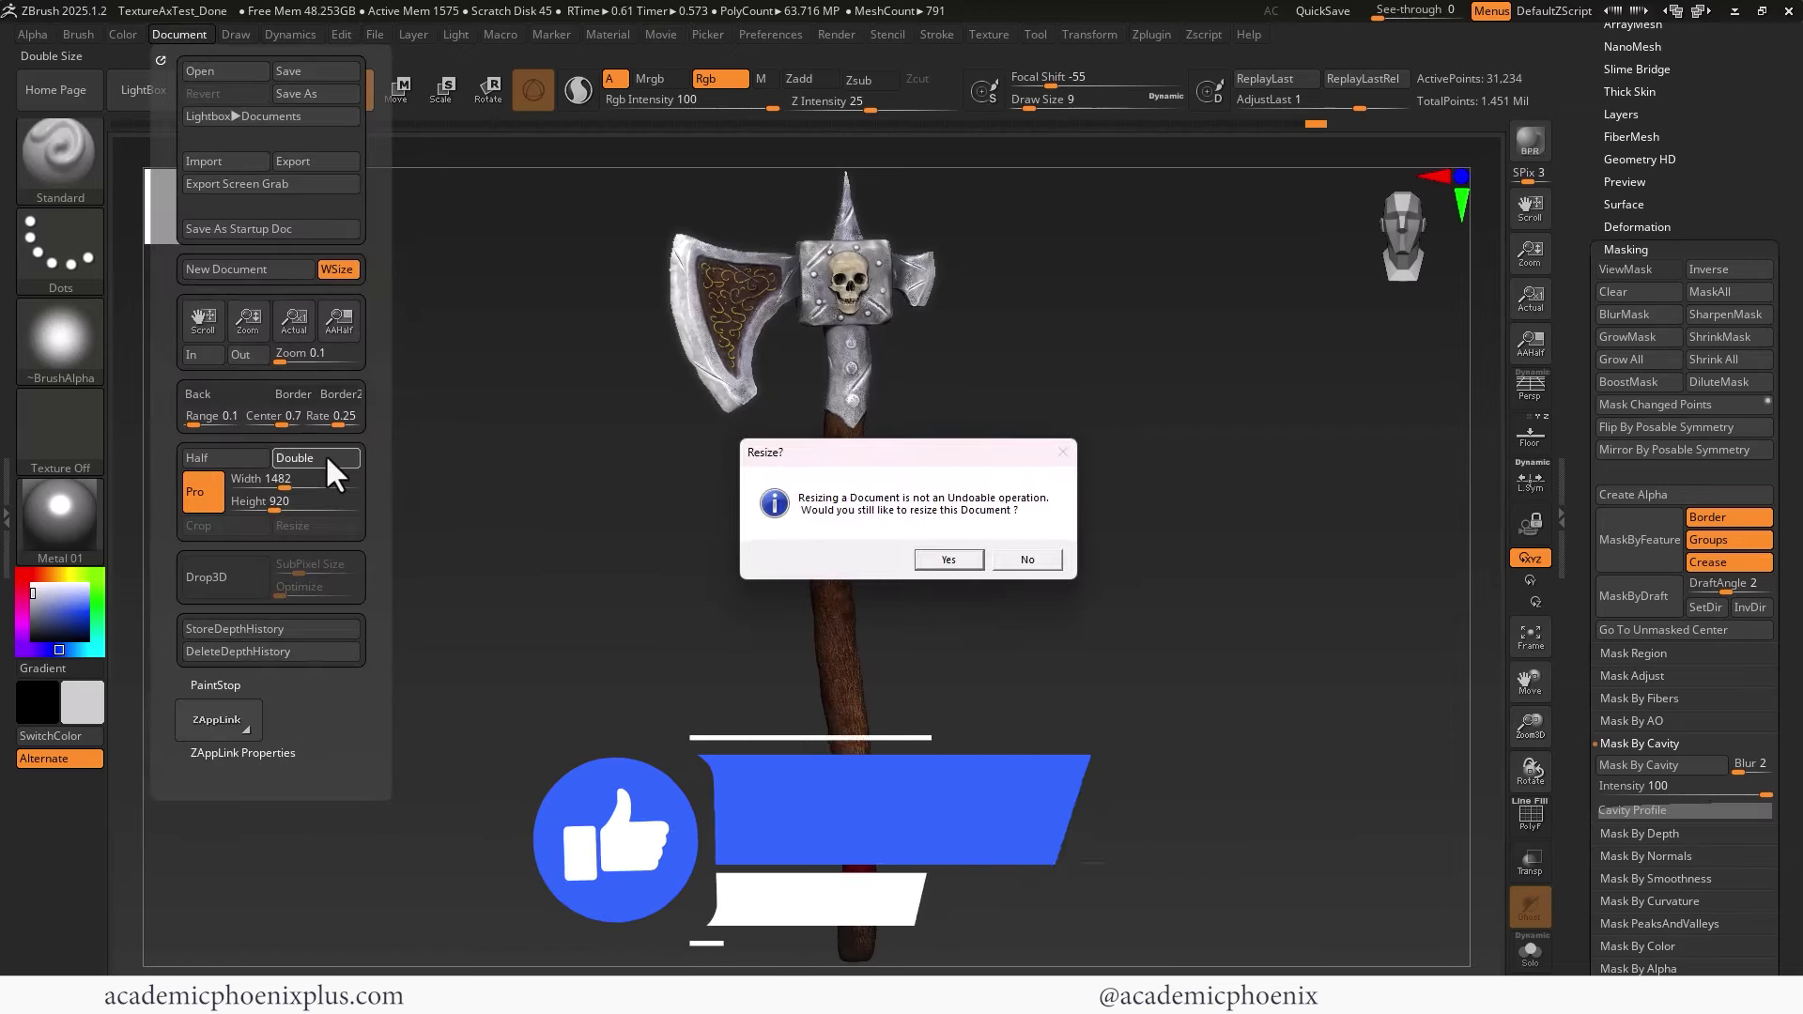
pyautogui.click(1051, 561)
# Find and open the rendering options
pyautogui.click(189, 34)
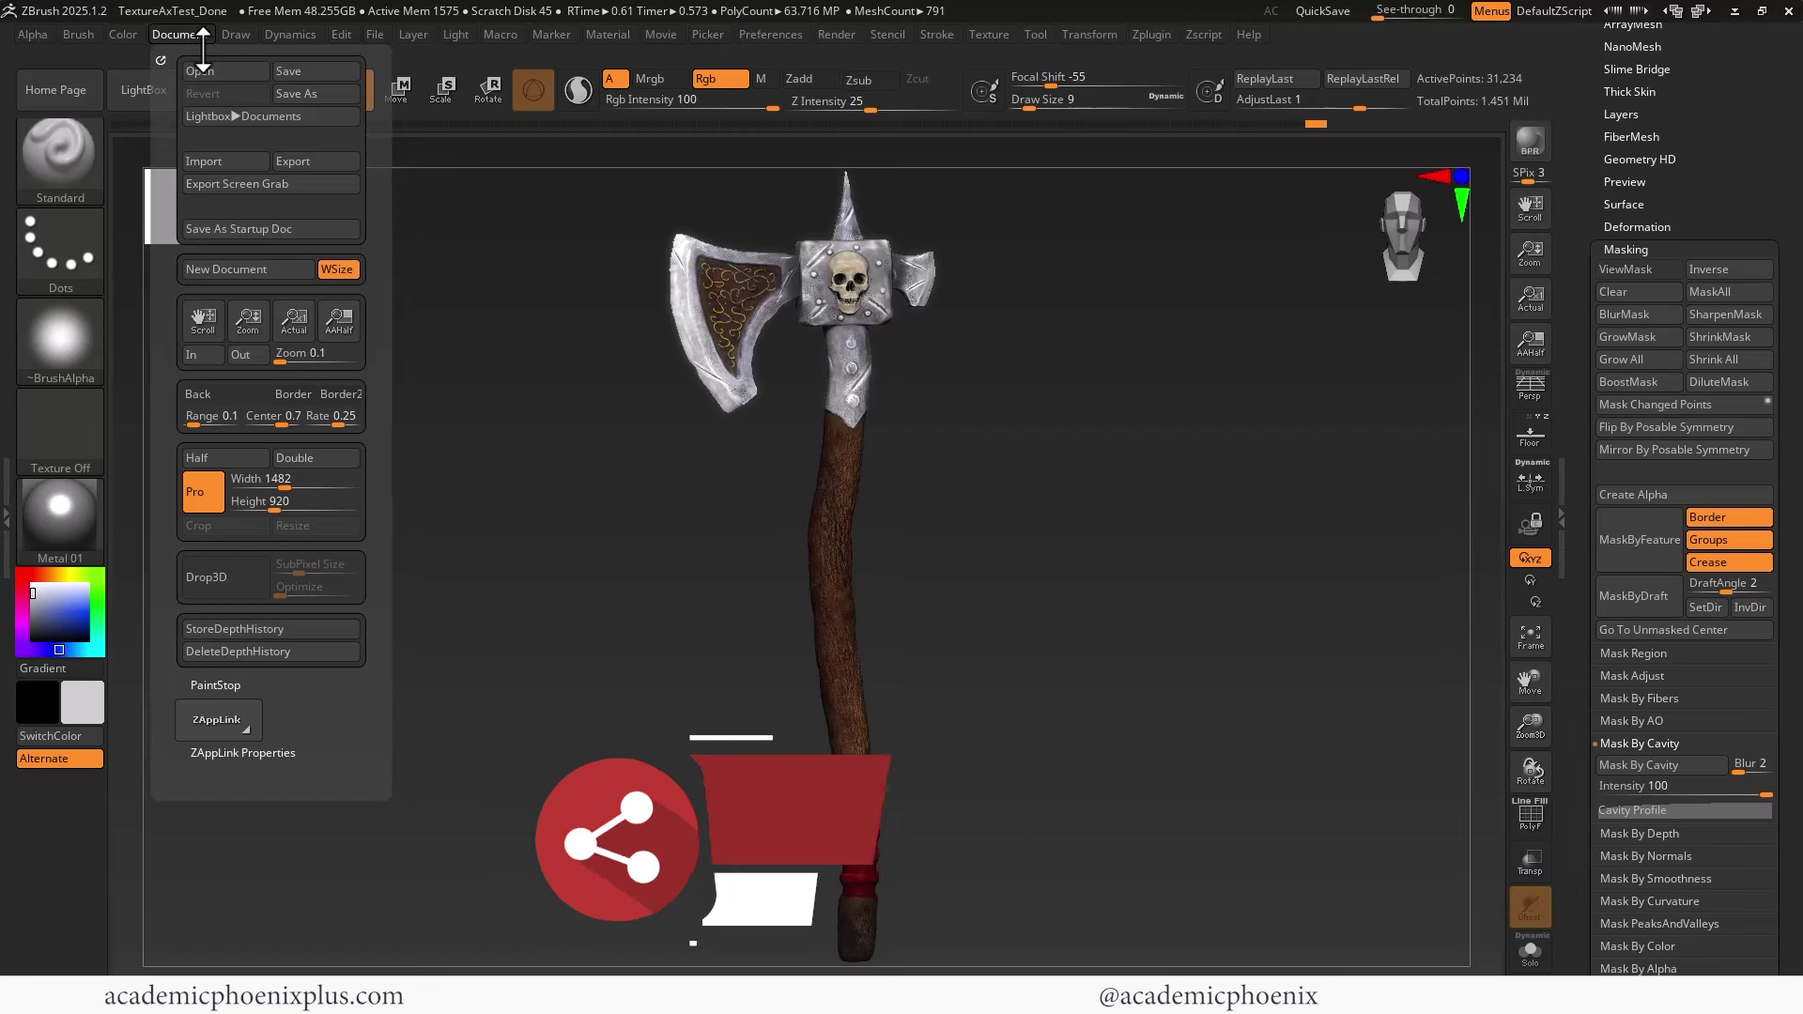
pyautogui.click(238, 35)
pyautogui.click(285, 34)
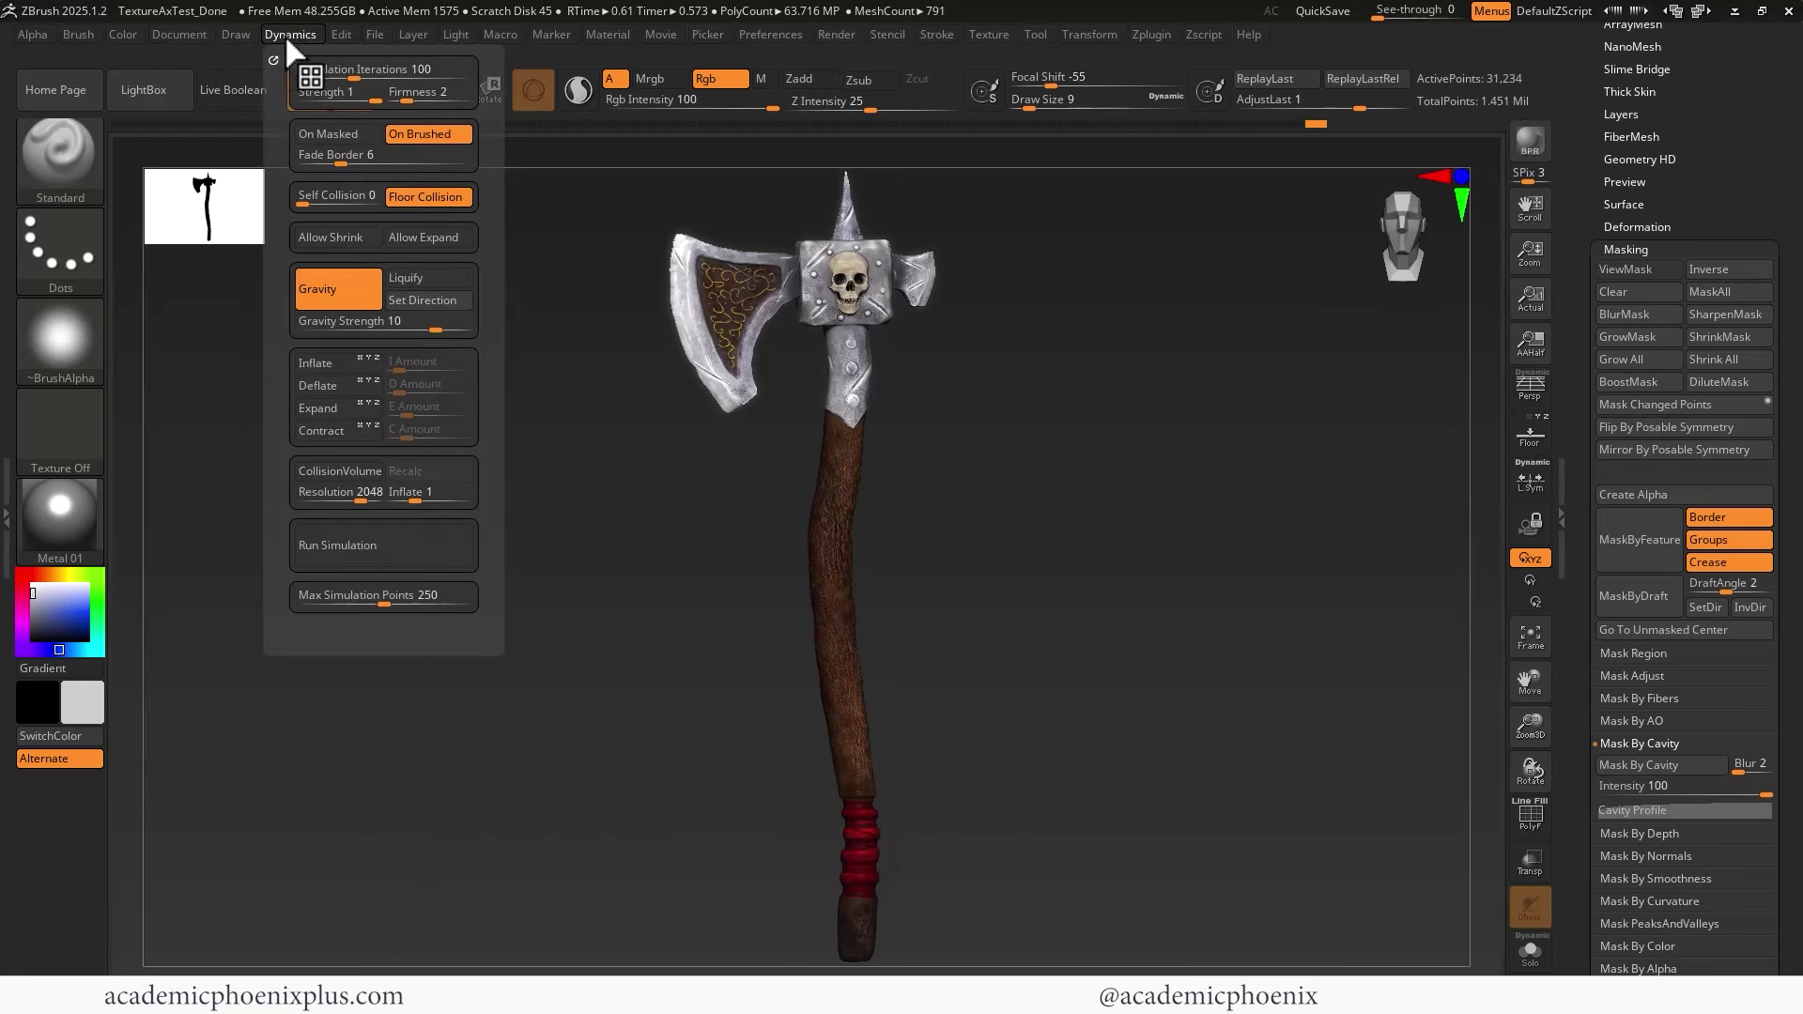
pyautogui.click(342, 32)
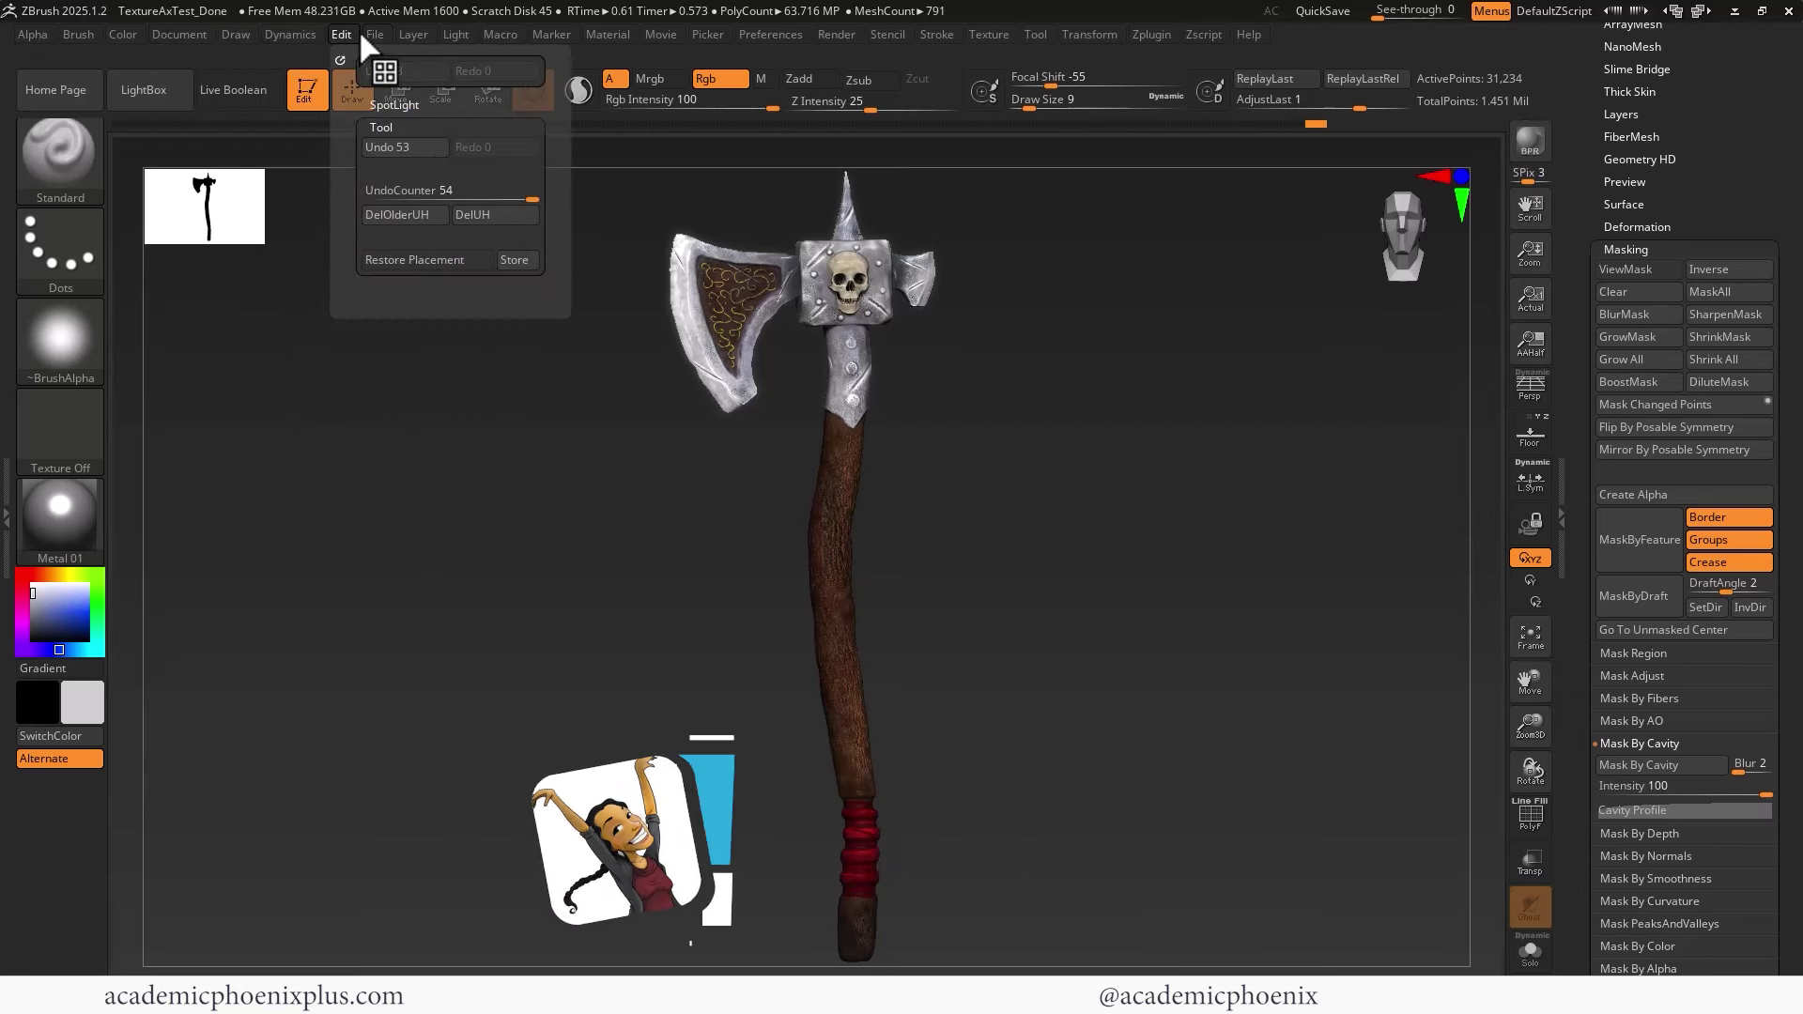
pyautogui.click(378, 33)
pyautogui.click(413, 34)
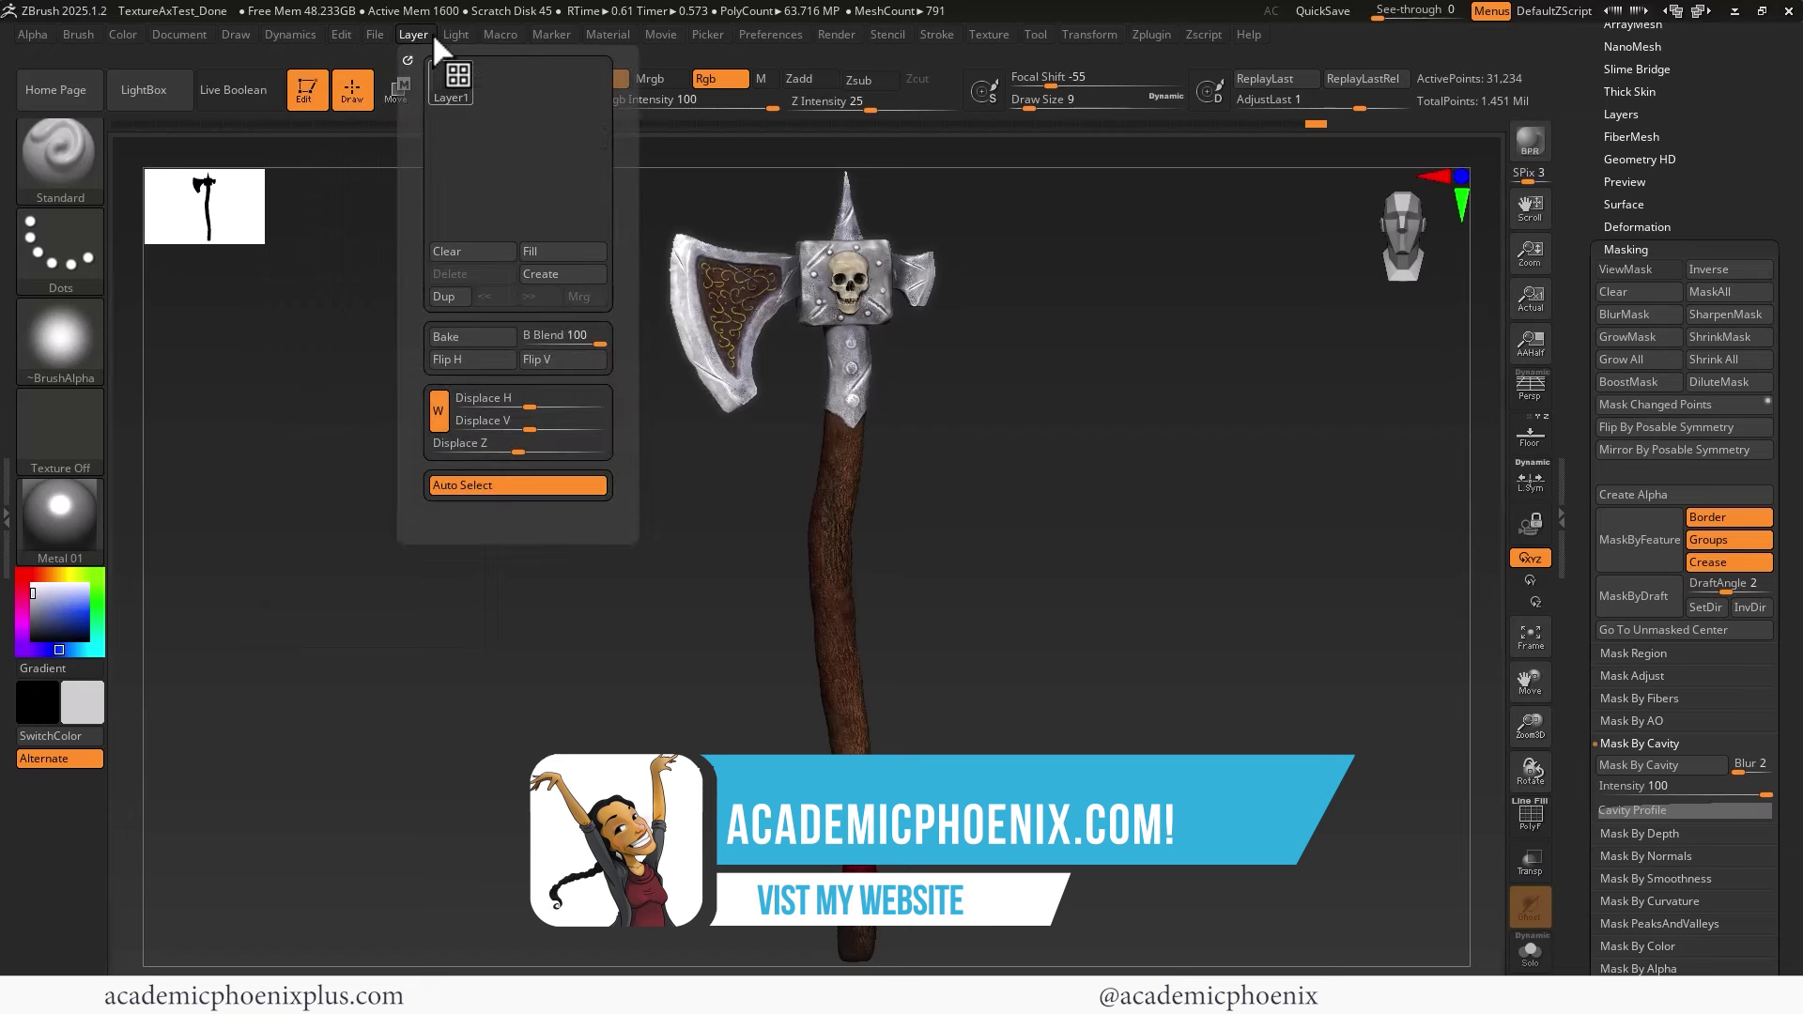
pyautogui.click(458, 33)
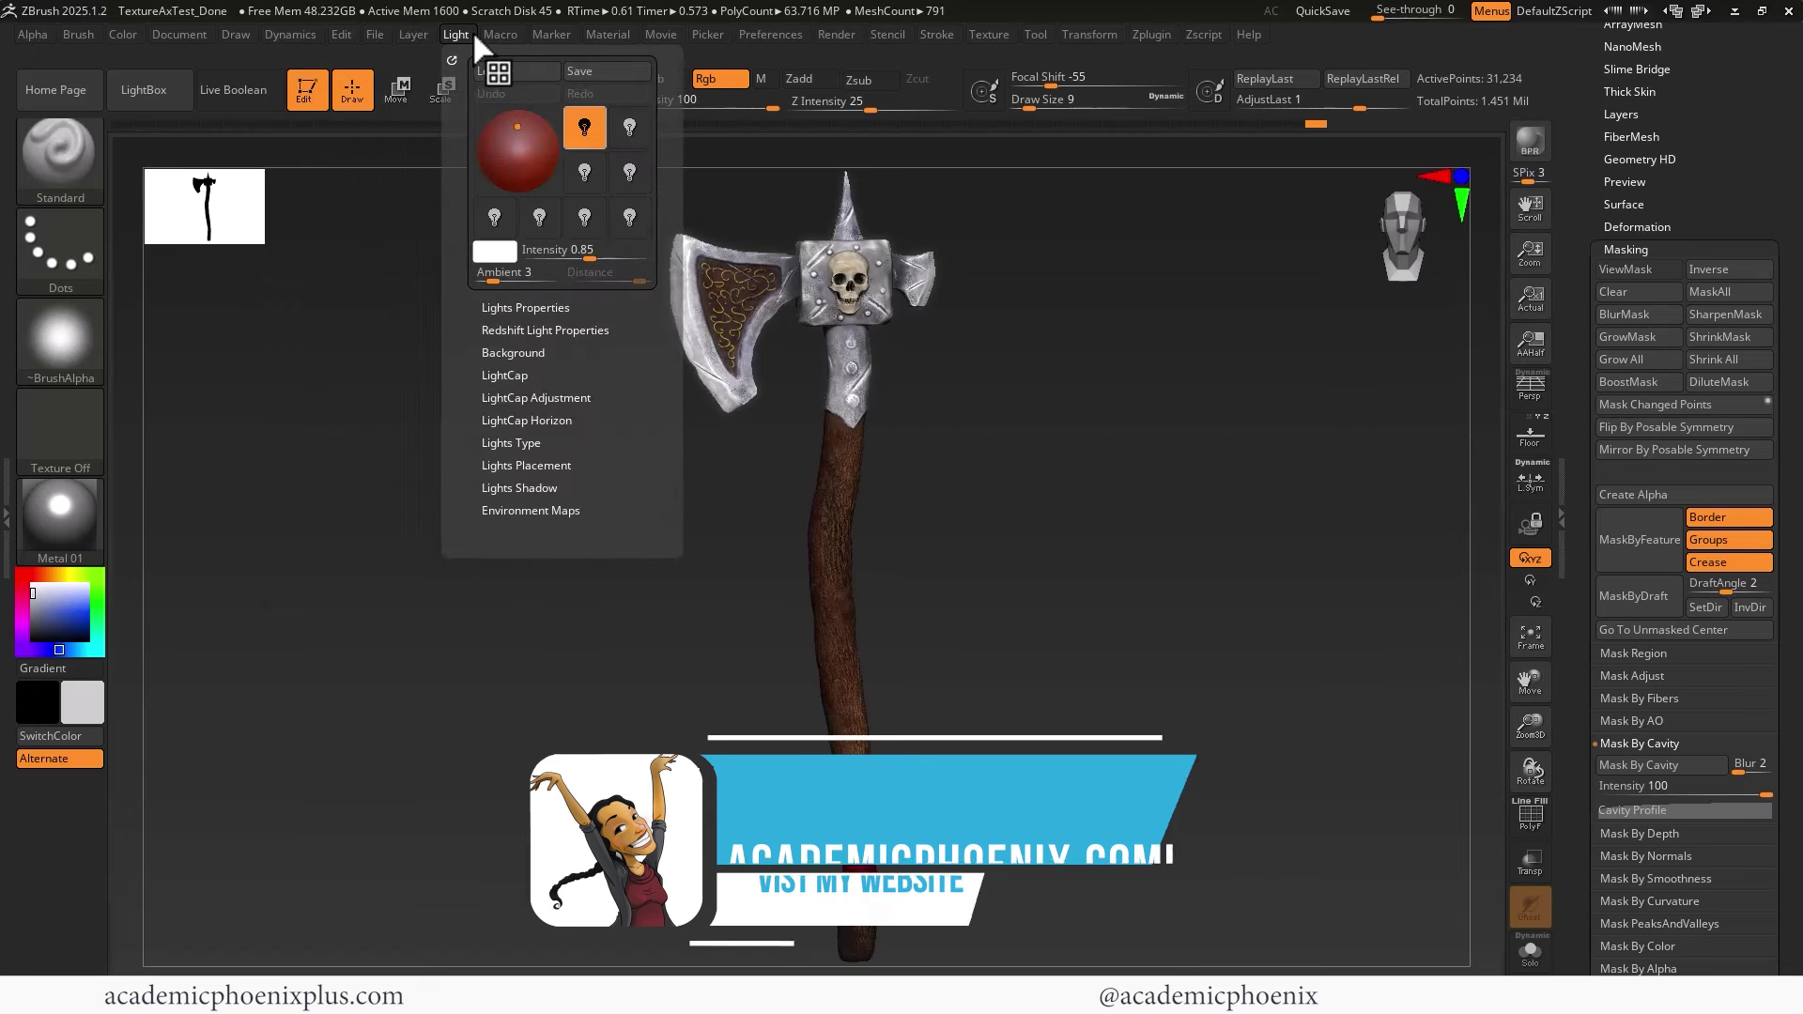
pyautogui.click(483, 32)
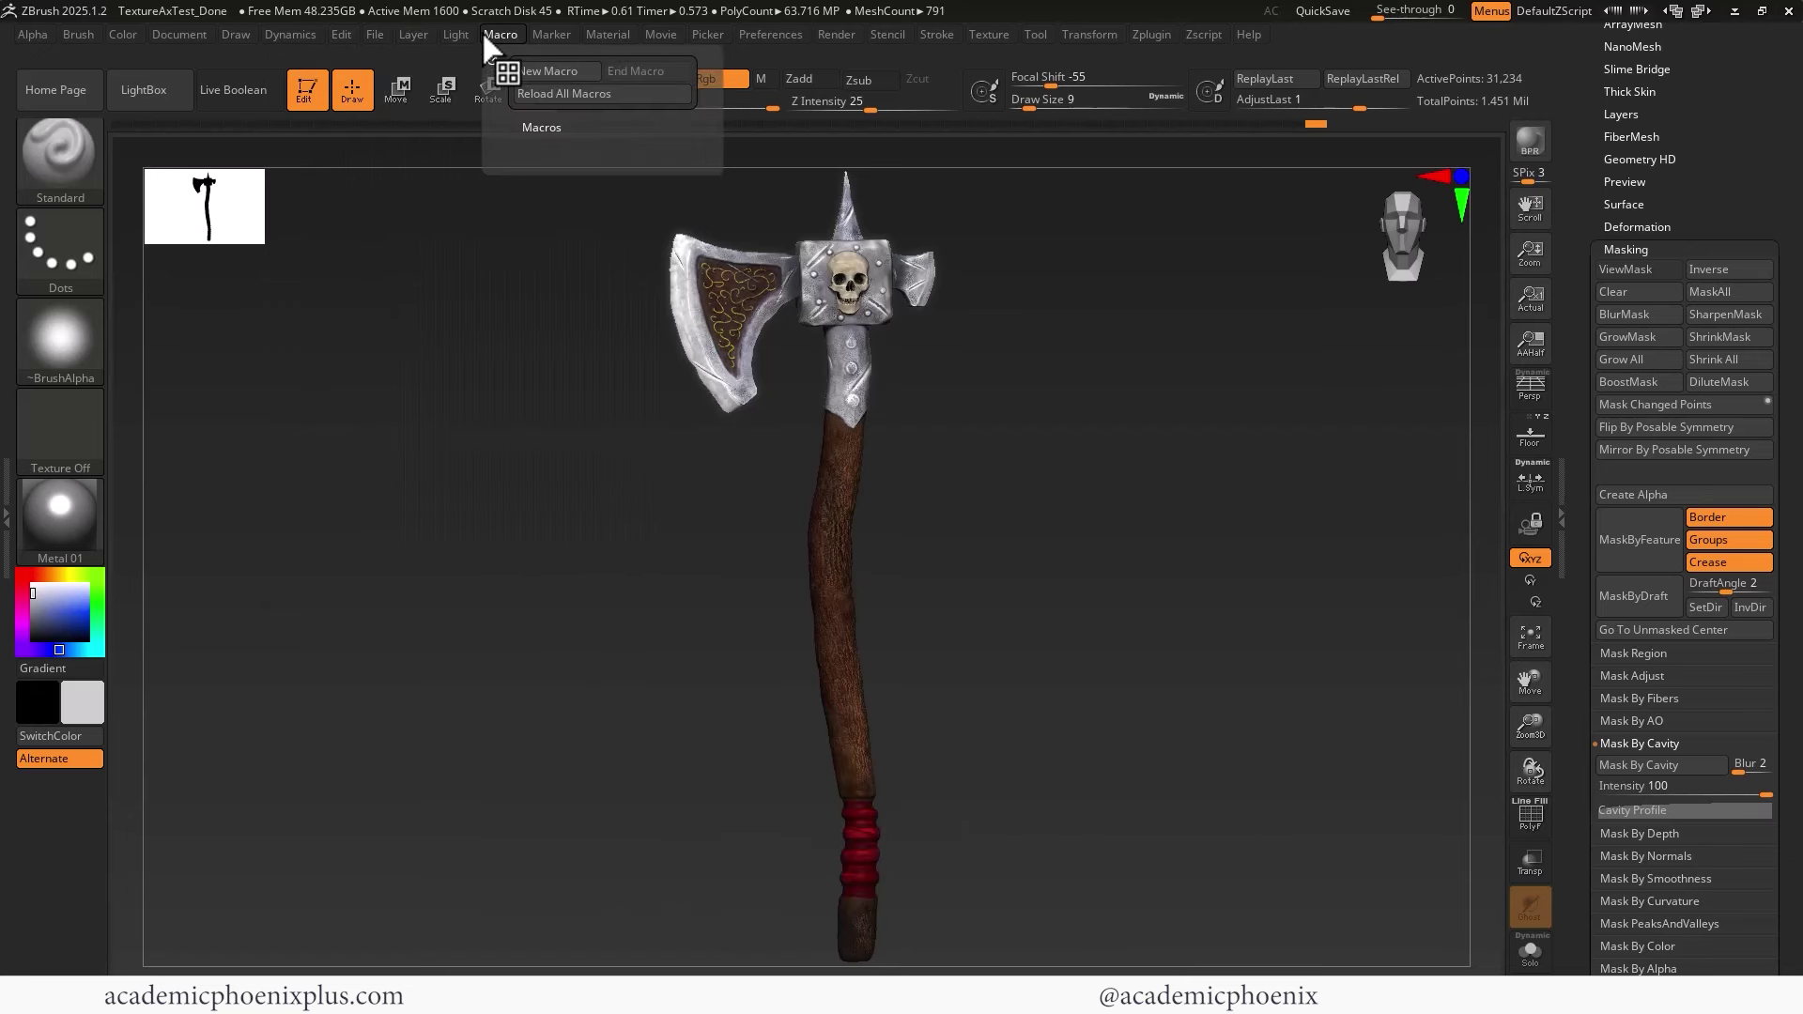
pyautogui.click(838, 35)
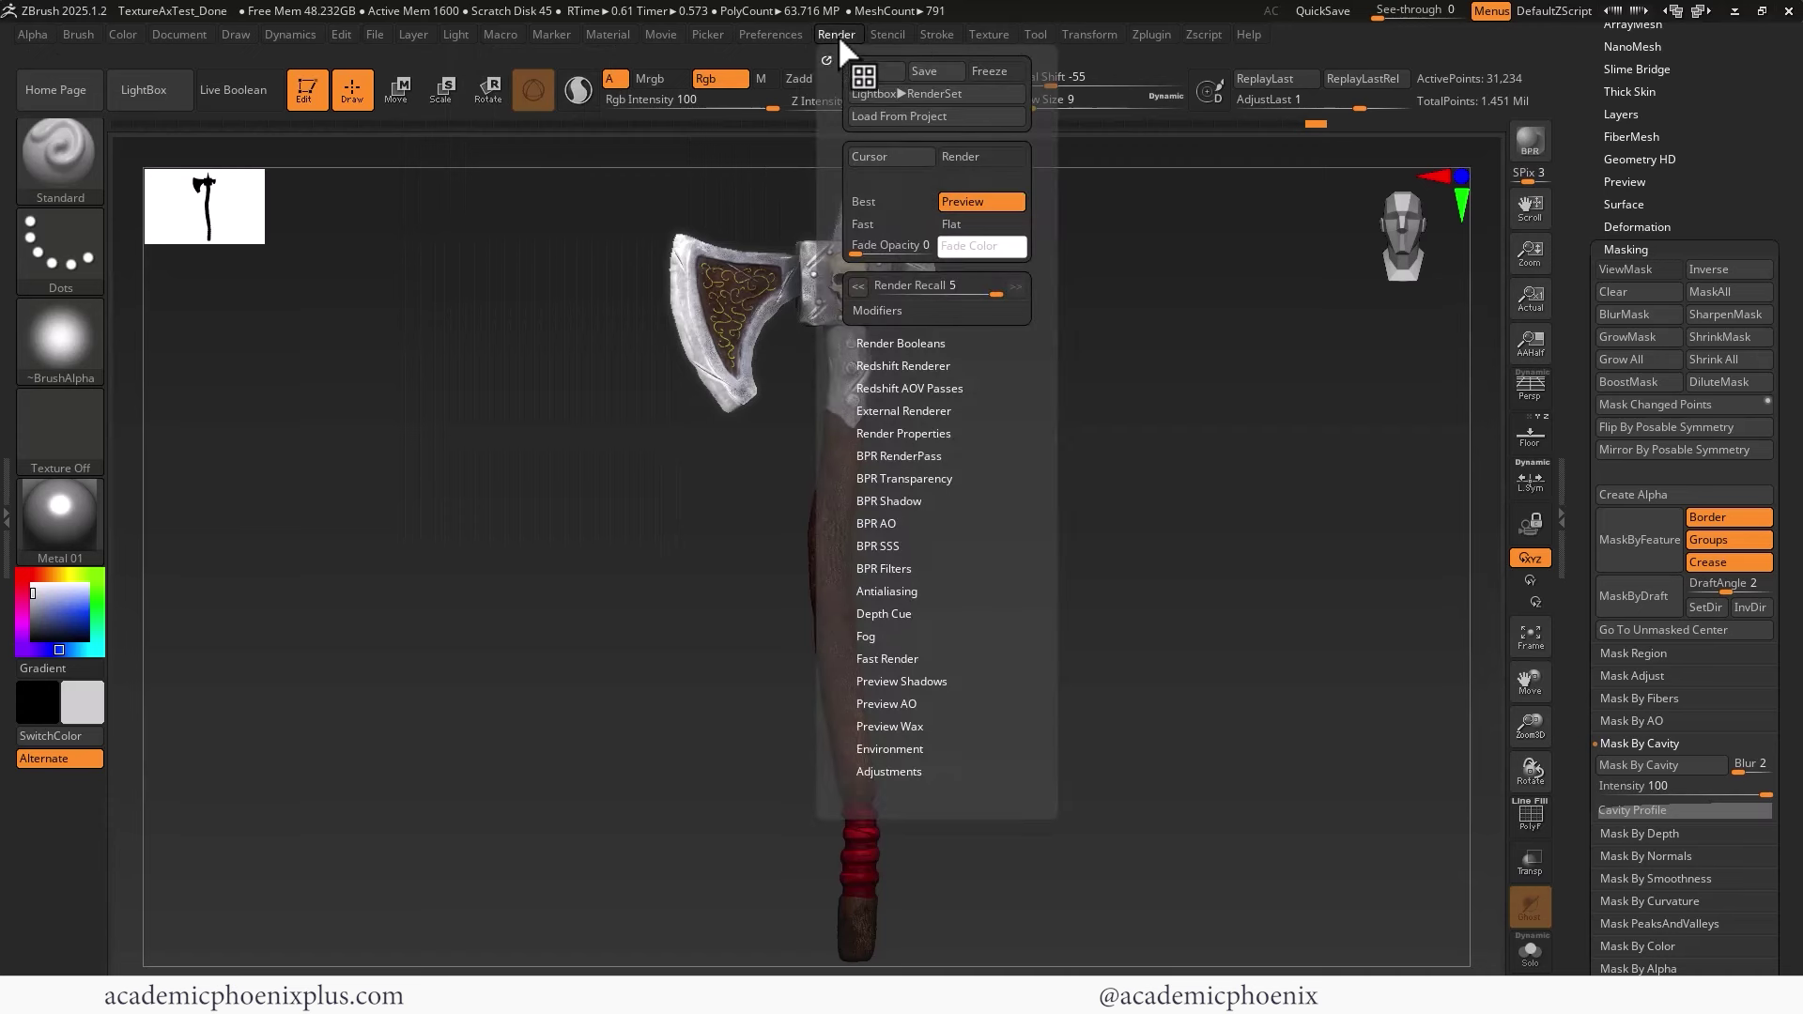